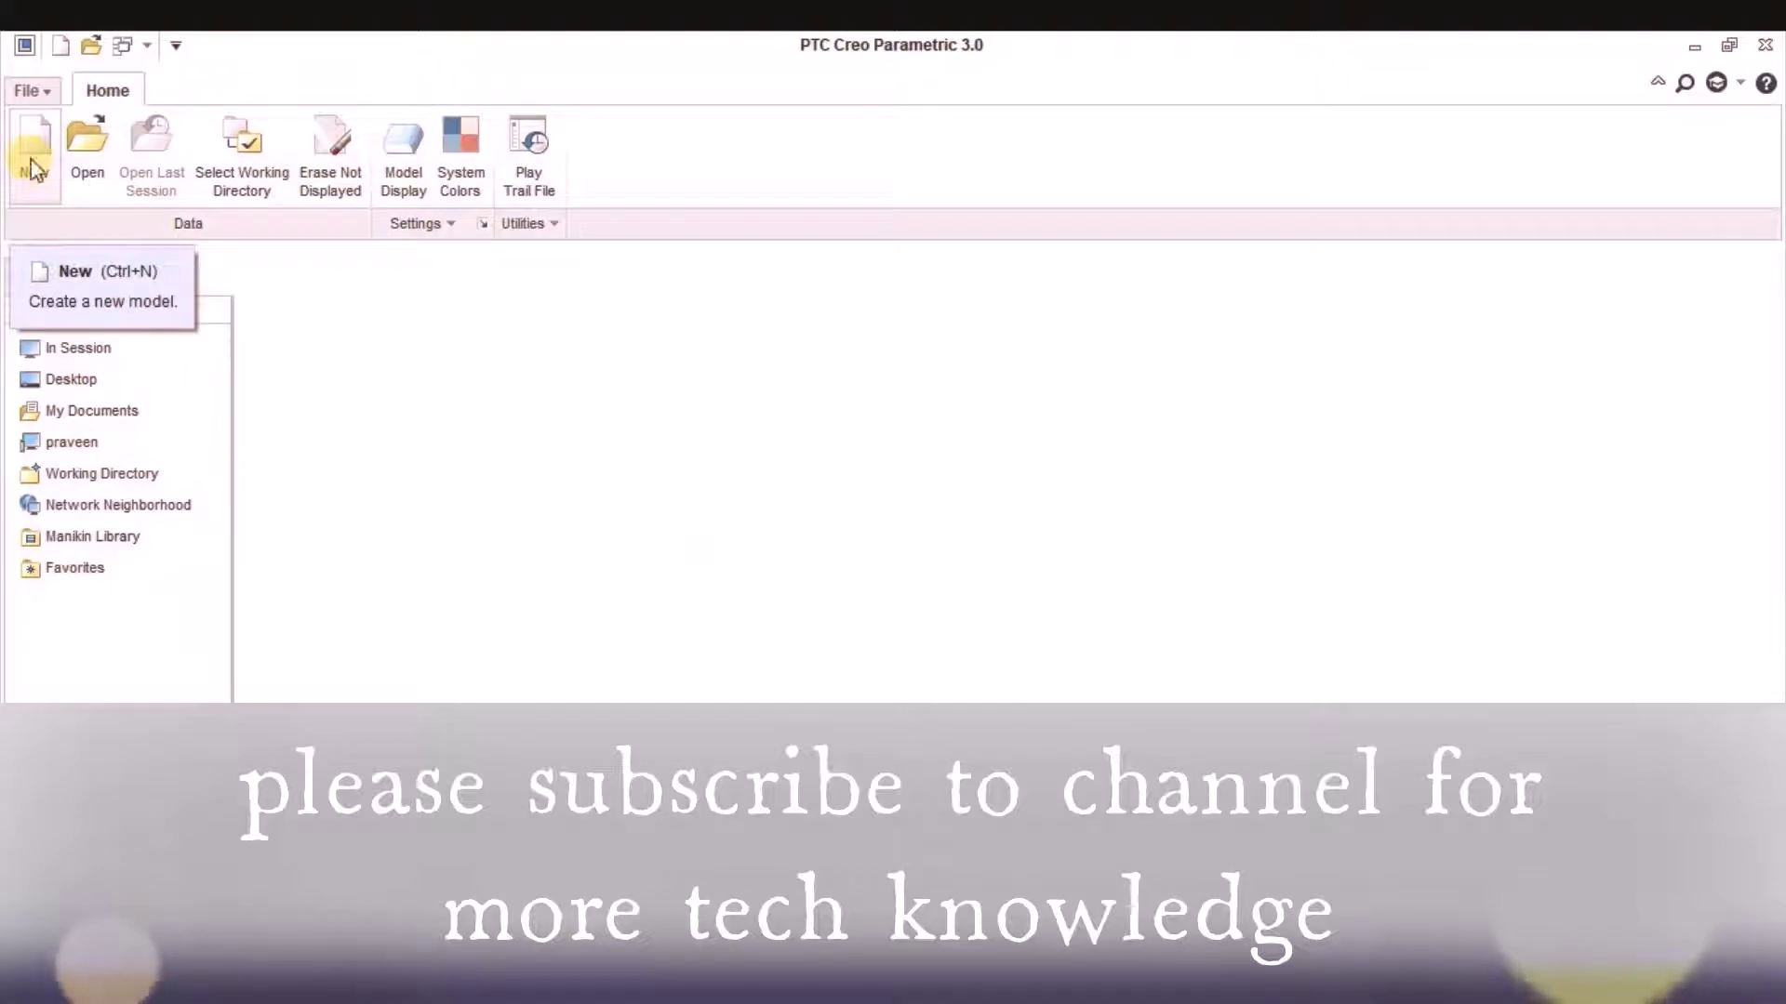
Step: Create solid part prt0002 and switch on Plane Display to show RIGHT, TOP and FRONT
click(34, 169)
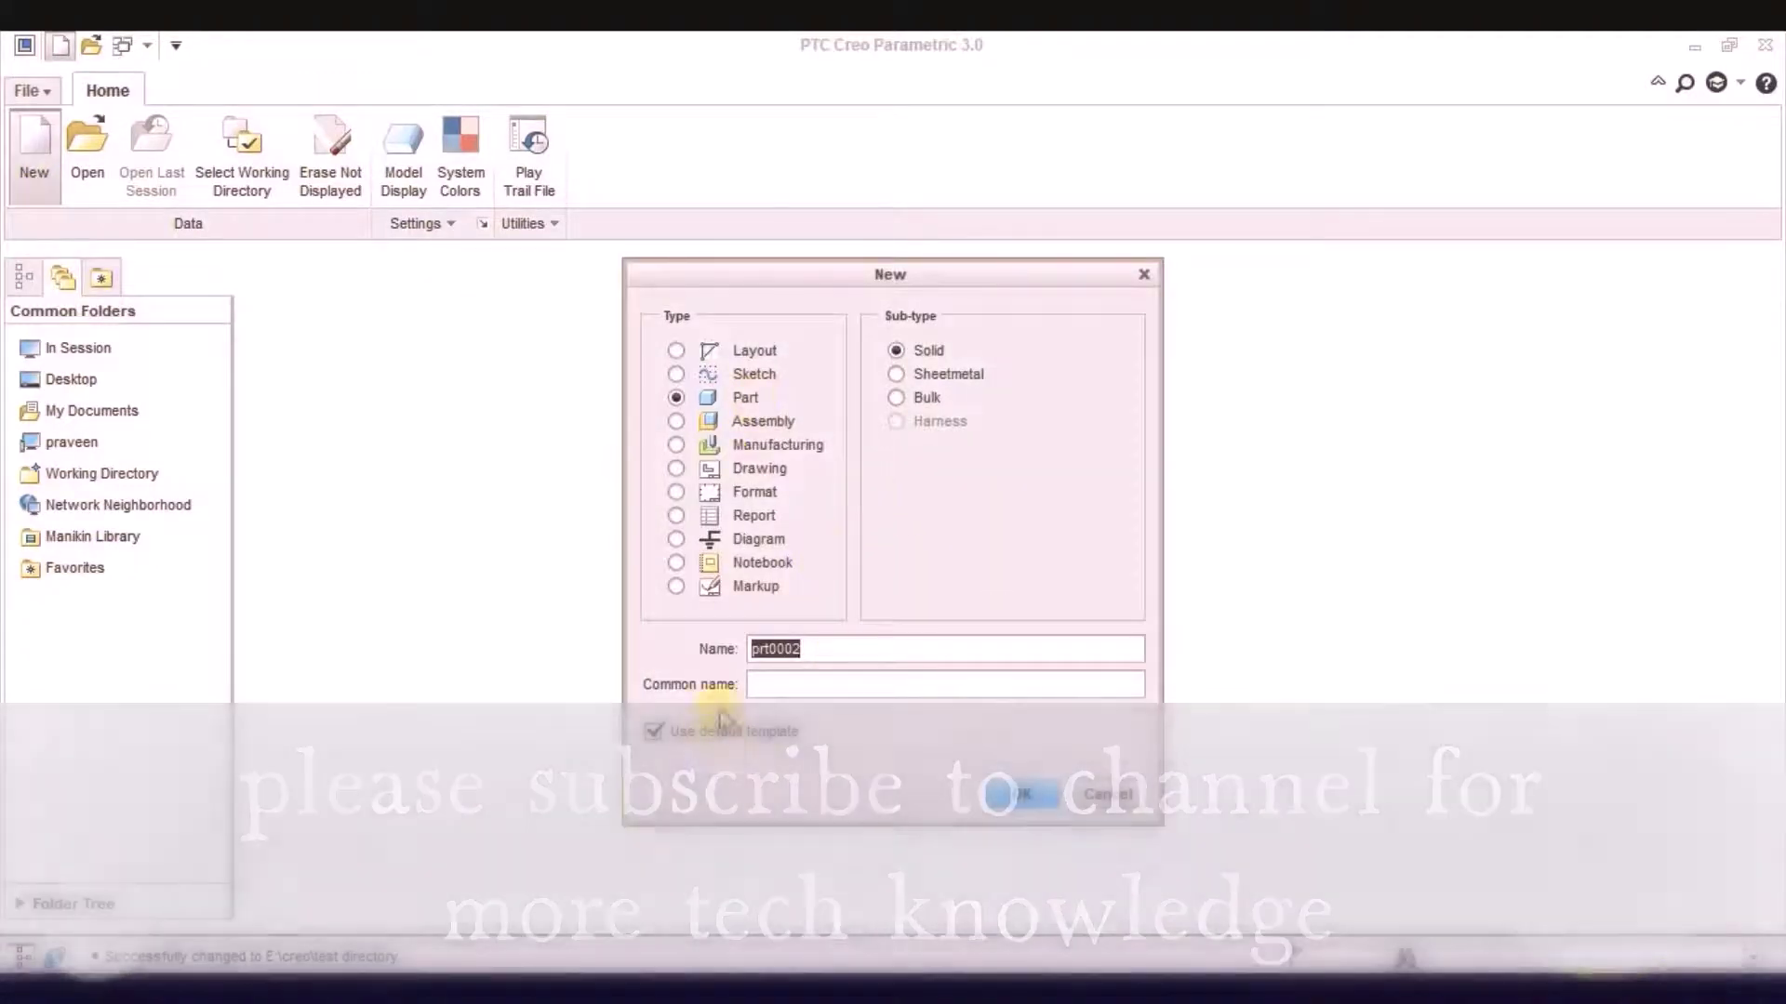
click(1022, 794)
click(1097, 271)
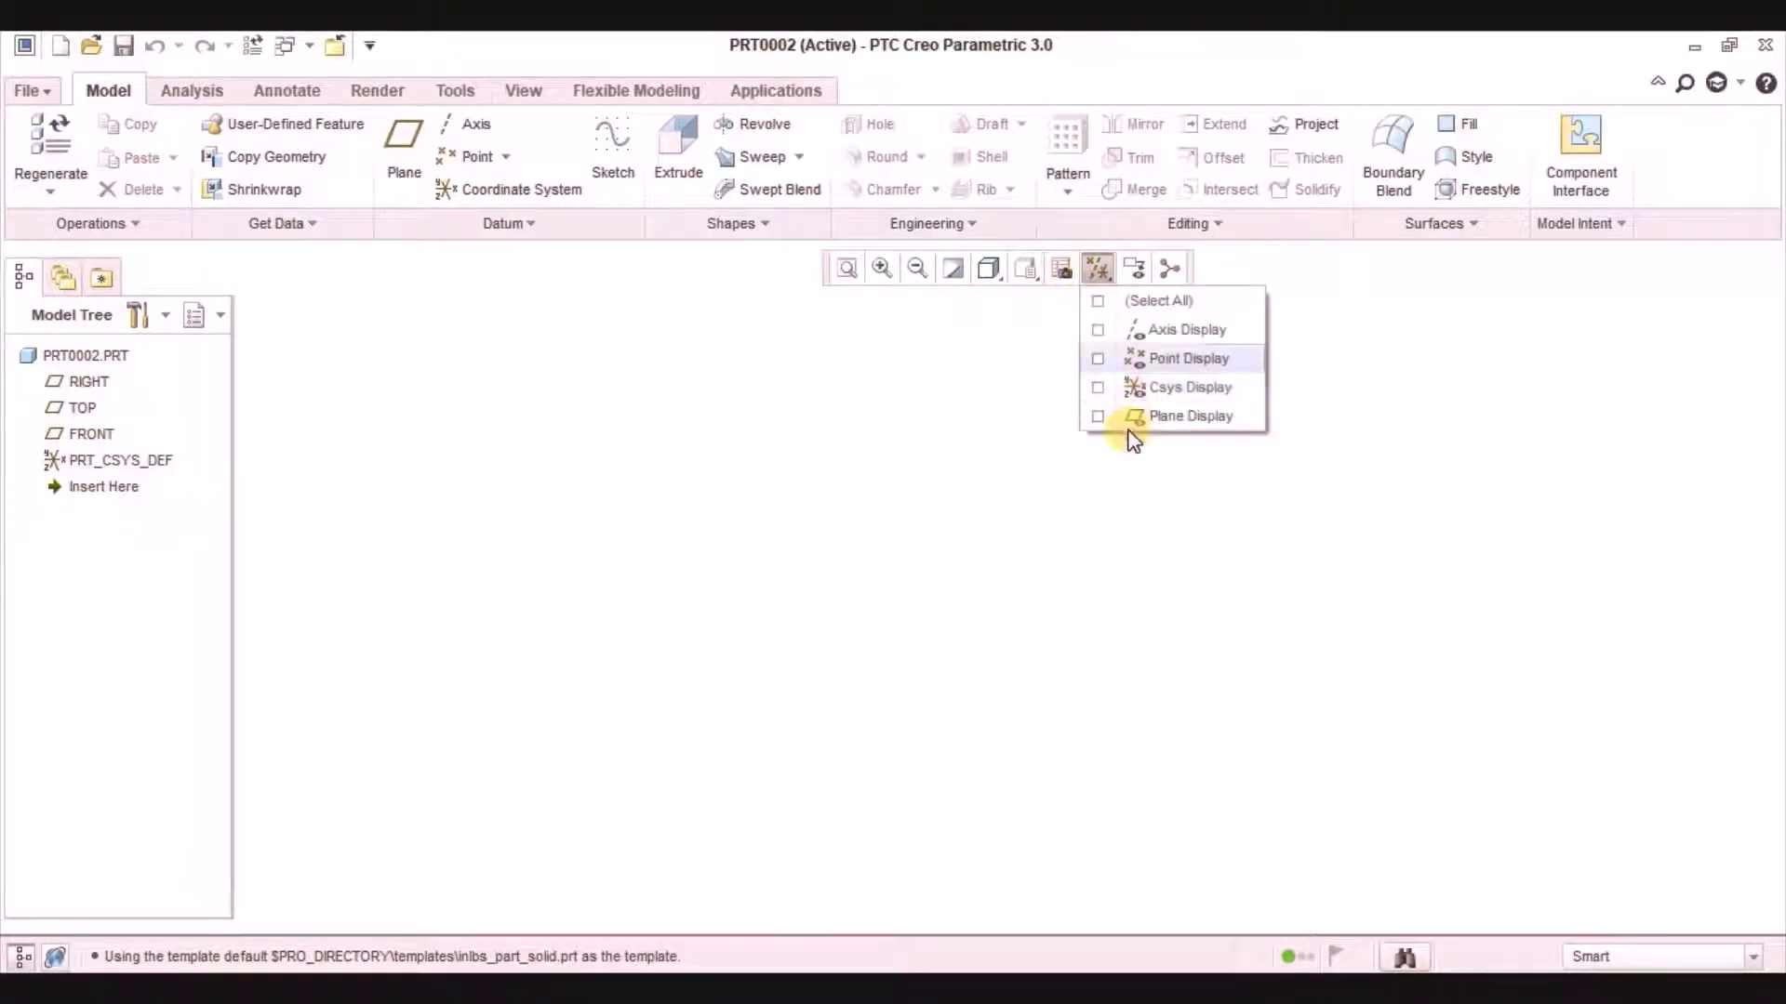
click(1099, 275)
click(1099, 272)
click(1119, 415)
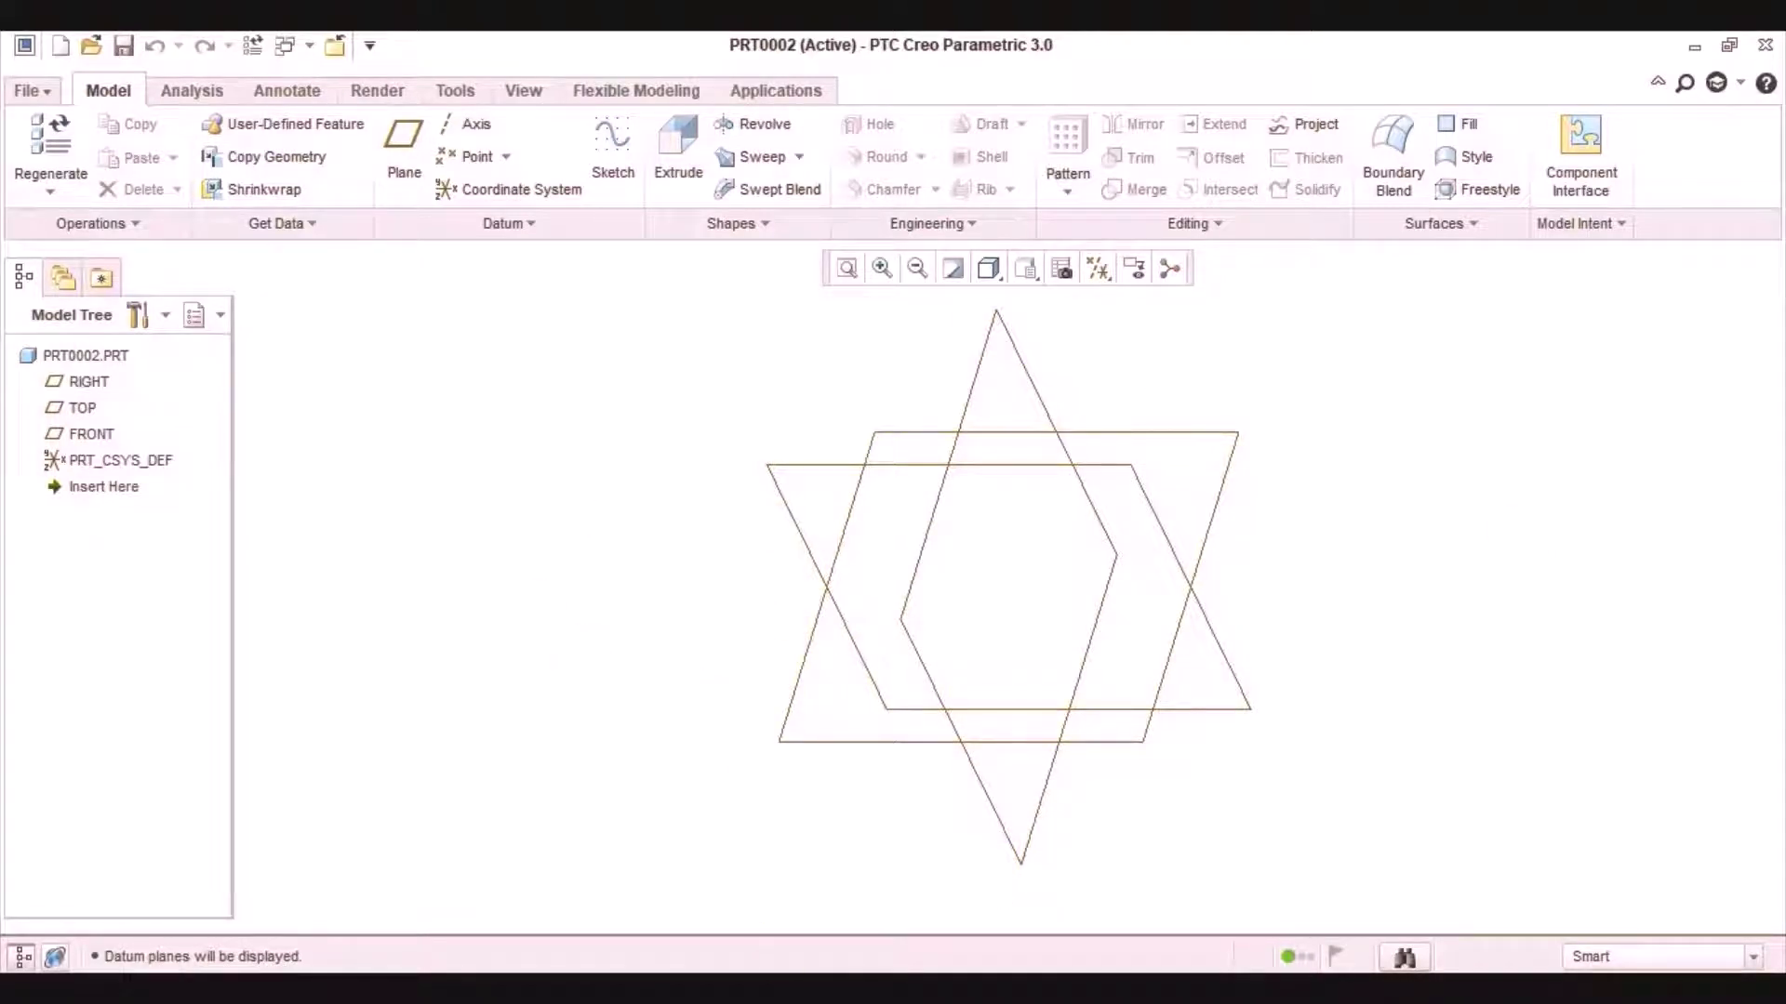
Step: Open naca.xlsx from the project folder, dismissing the ug.xla add-in error and activation prompt
click(772, 818)
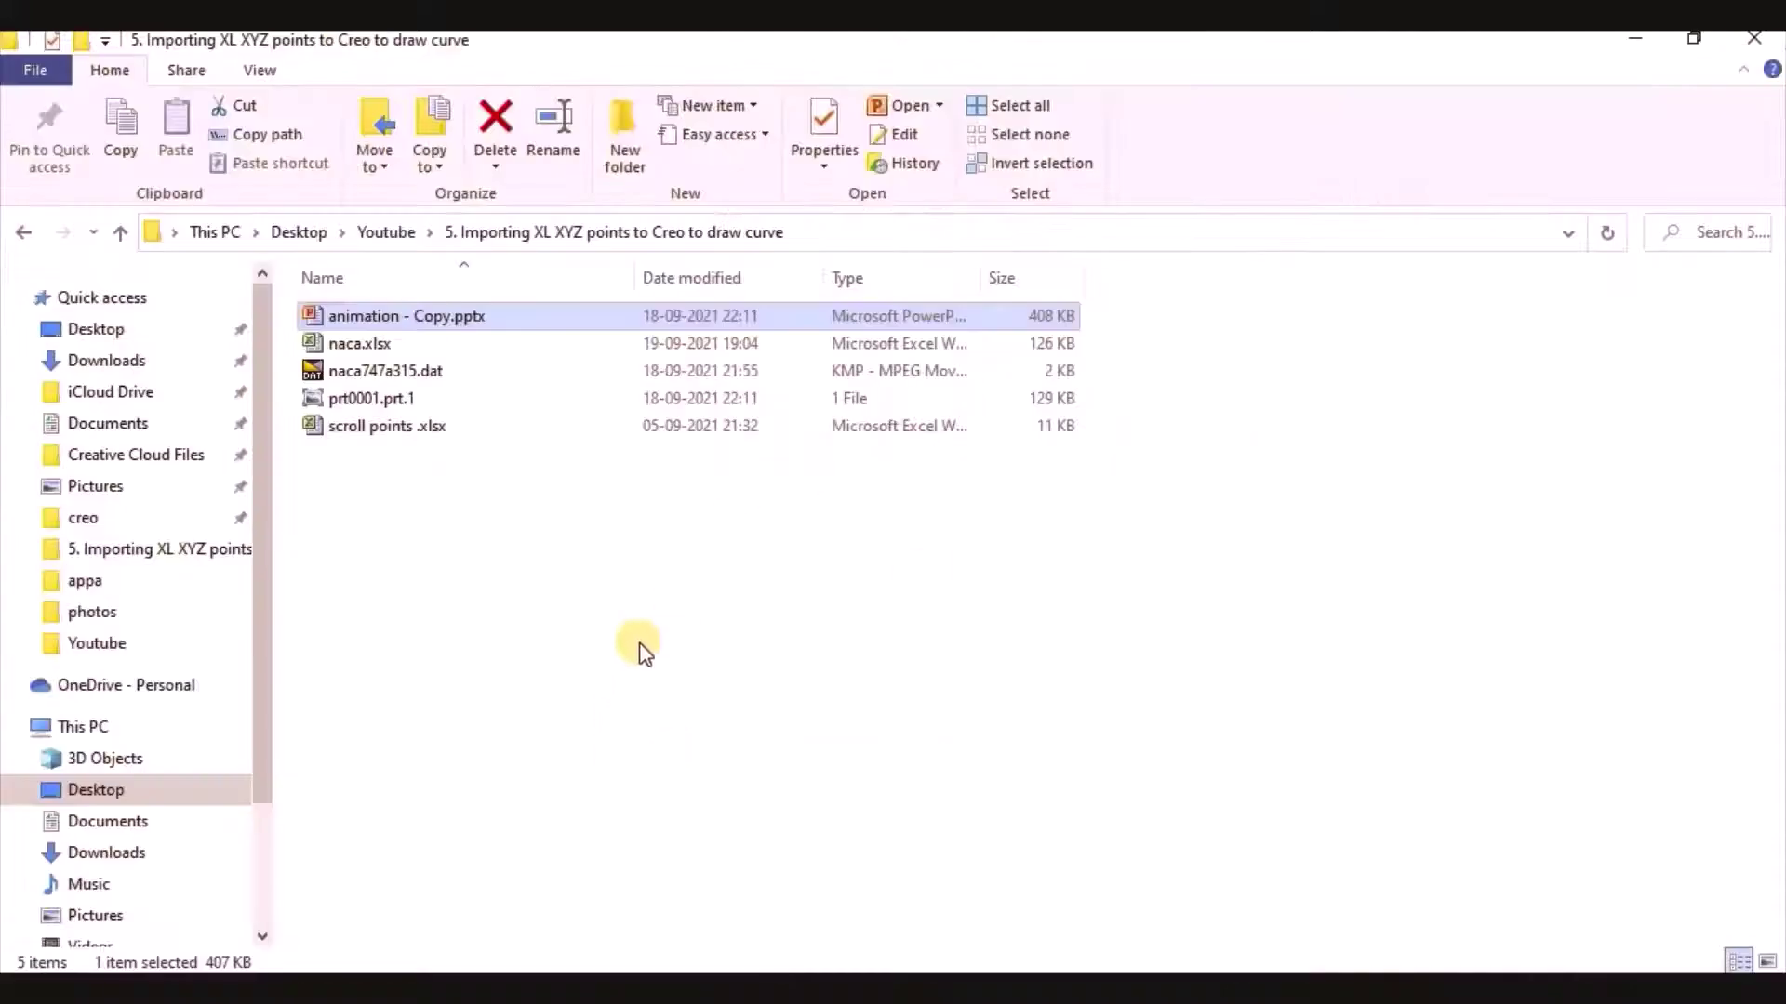
double_click(383, 344)
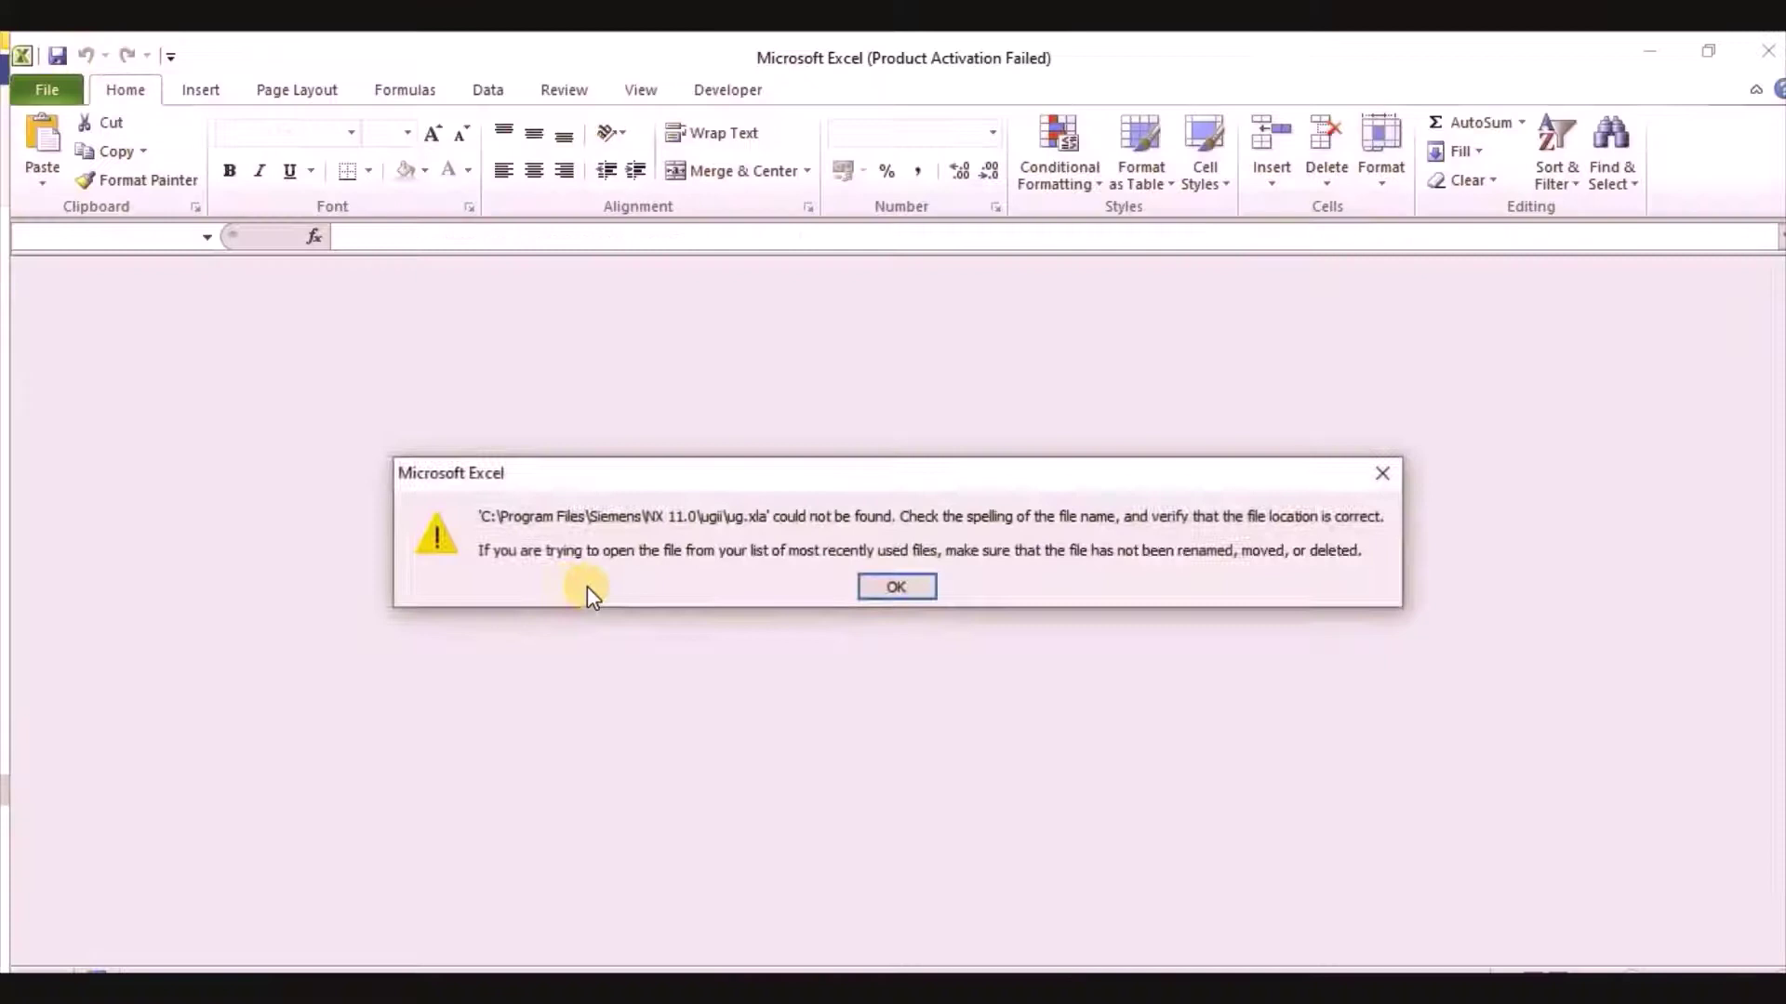
click(925, 587)
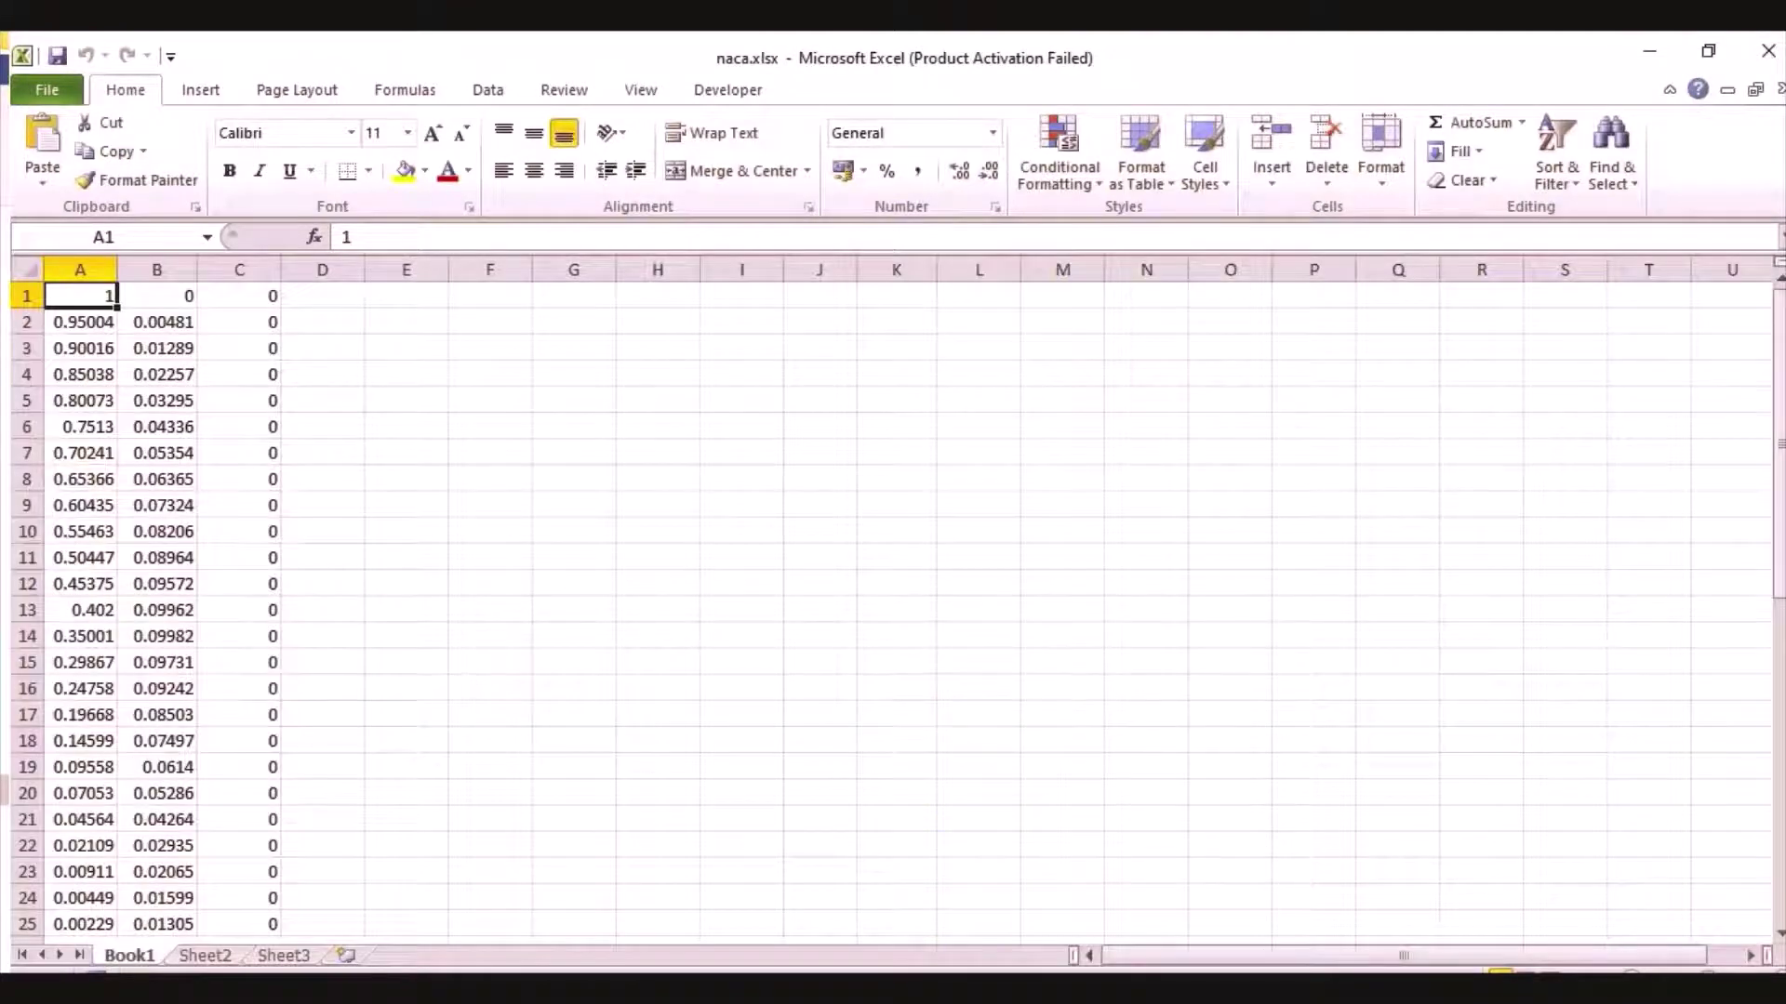
click(1162, 776)
Step: Scroll through the X, Y, Z coordinate rows, selecting the origin point in row 26
scroll(267, 510, down, 4)
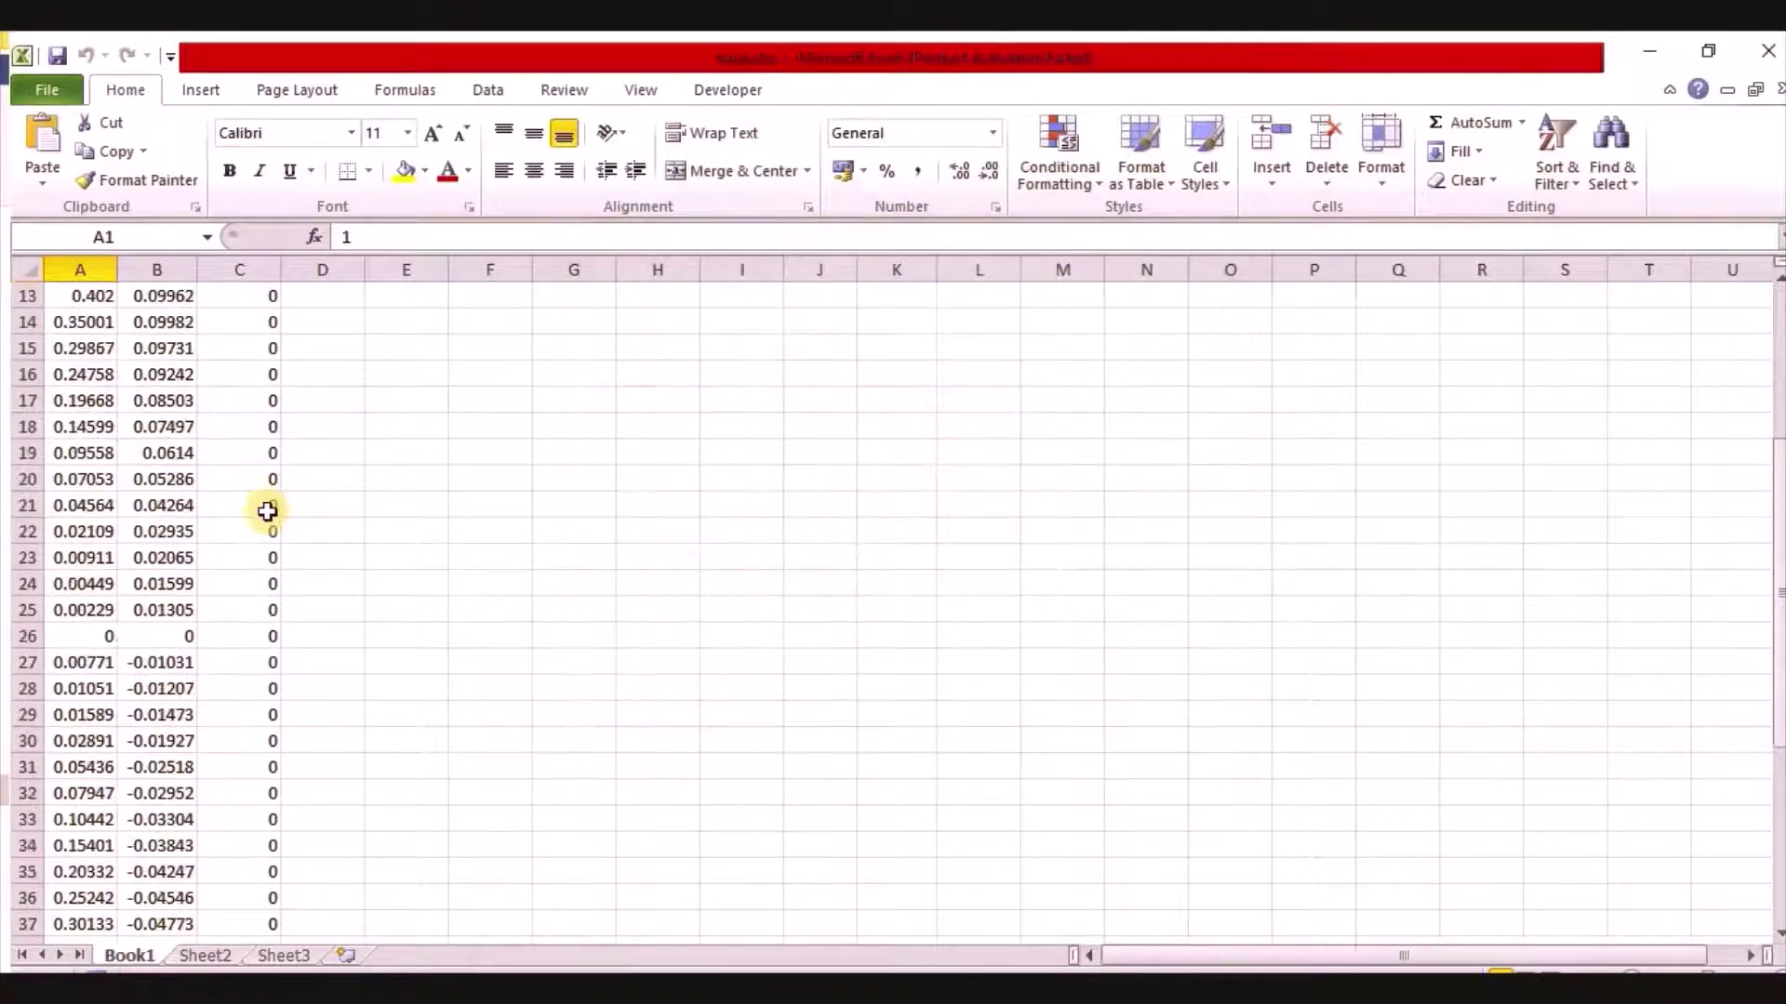
scroll(260, 530, down, 2)
scroll(223, 484, up, 6)
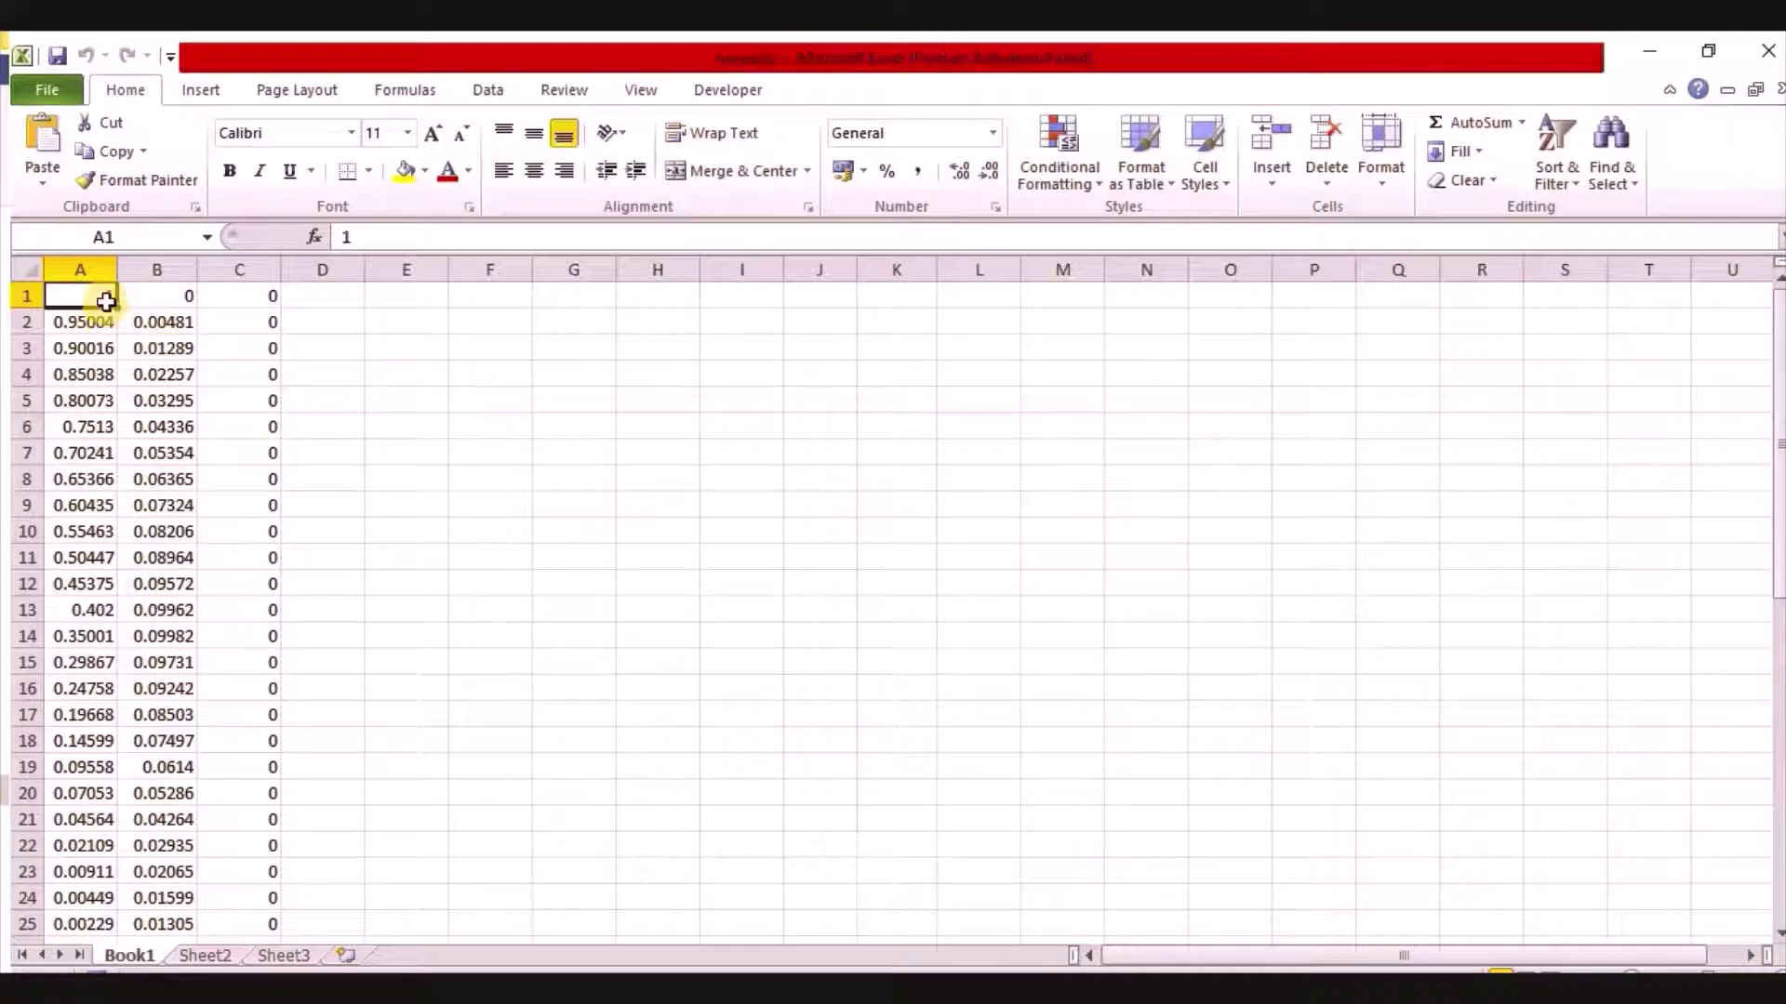
scroll(105, 300, down, 6)
drag(88, 479, 242, 491)
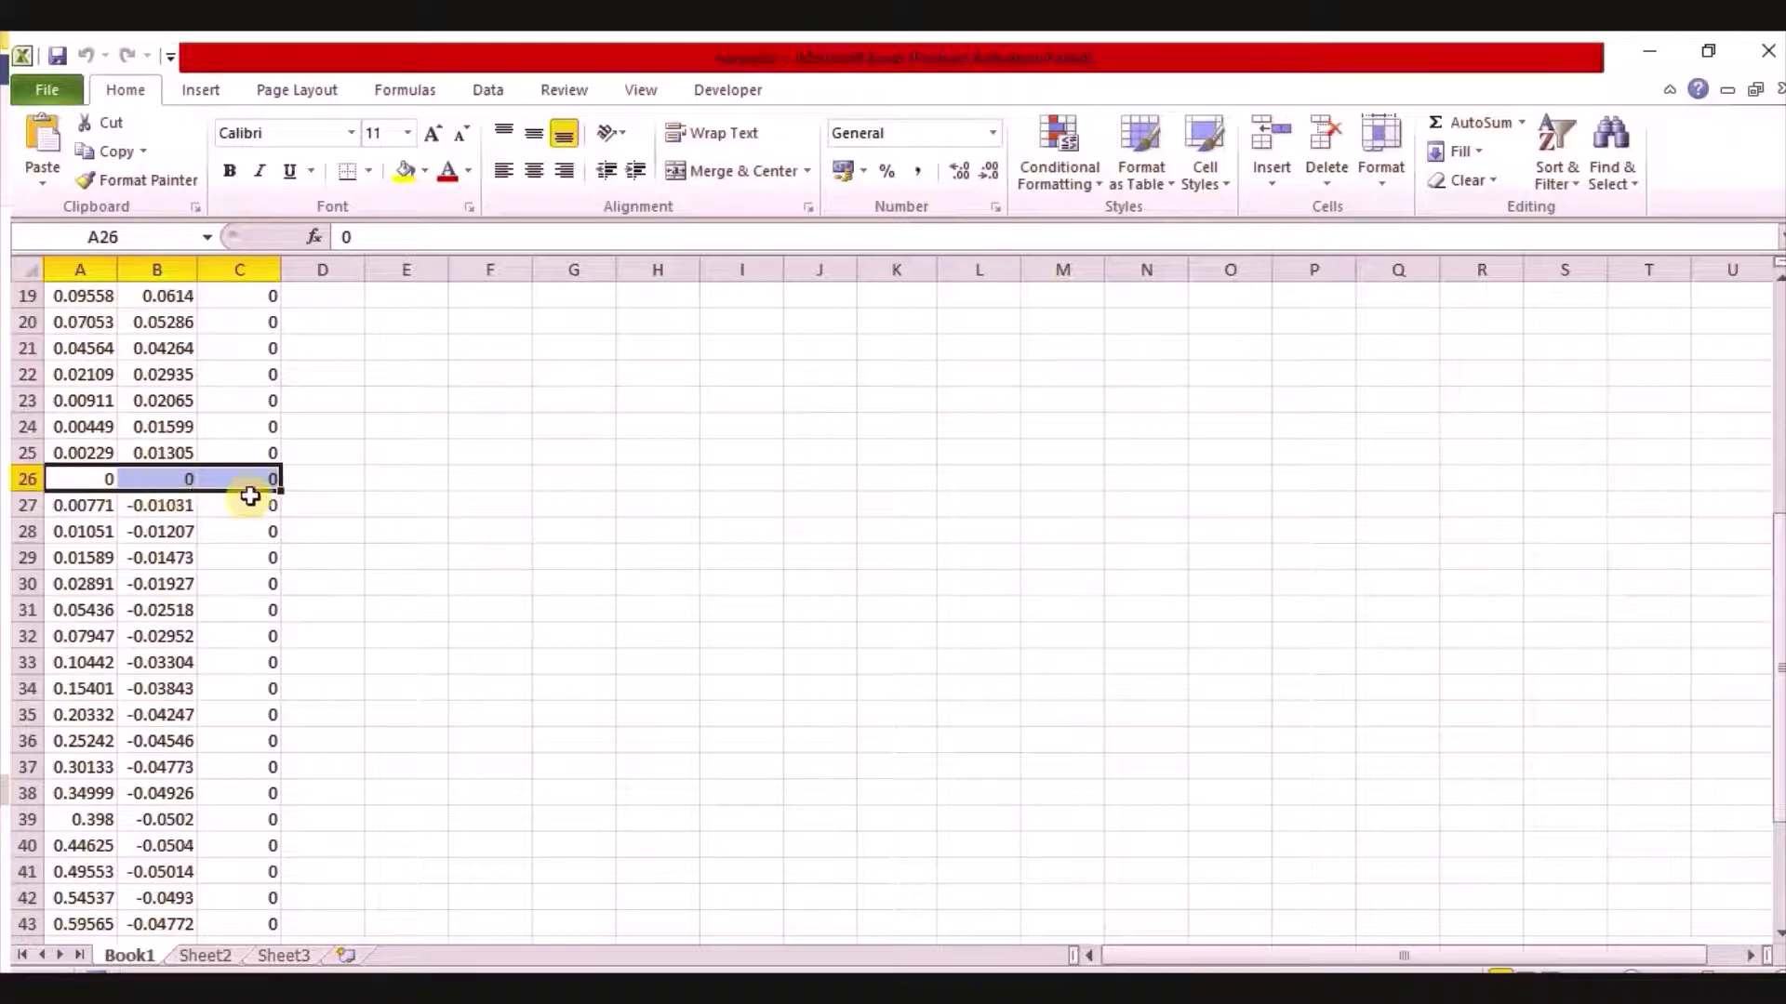
scroll(239, 465, up, 6)
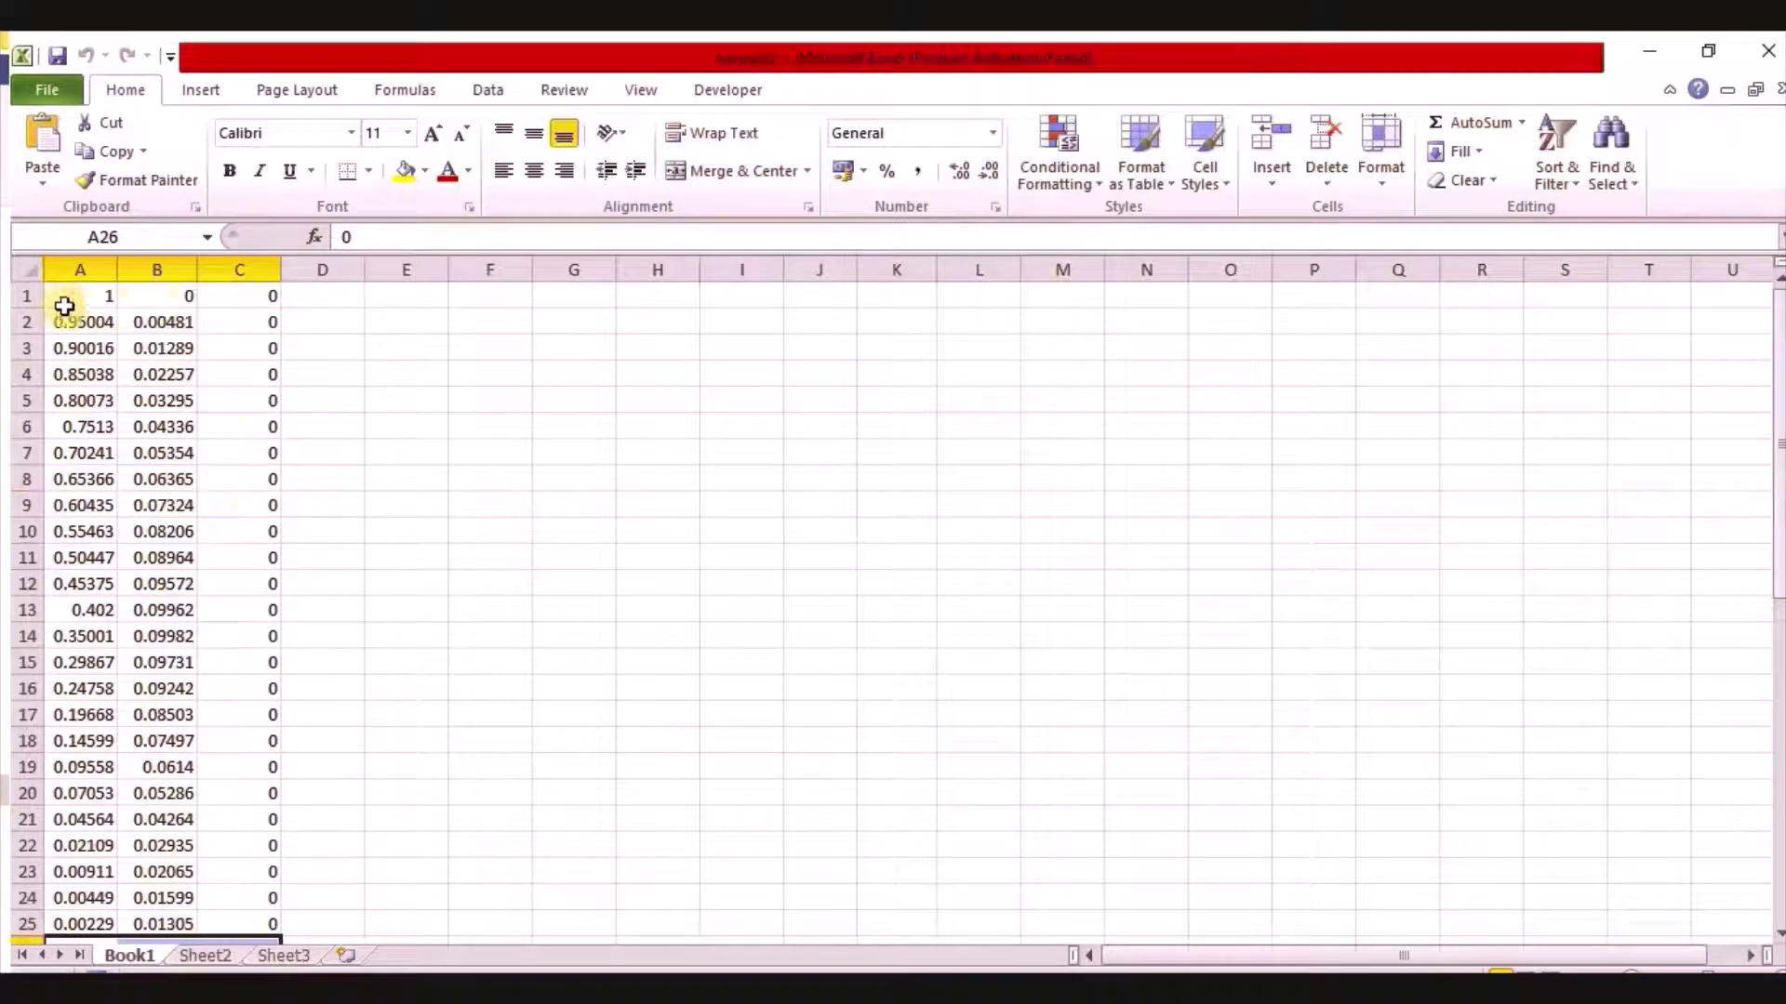
drag(65, 298, 249, 304)
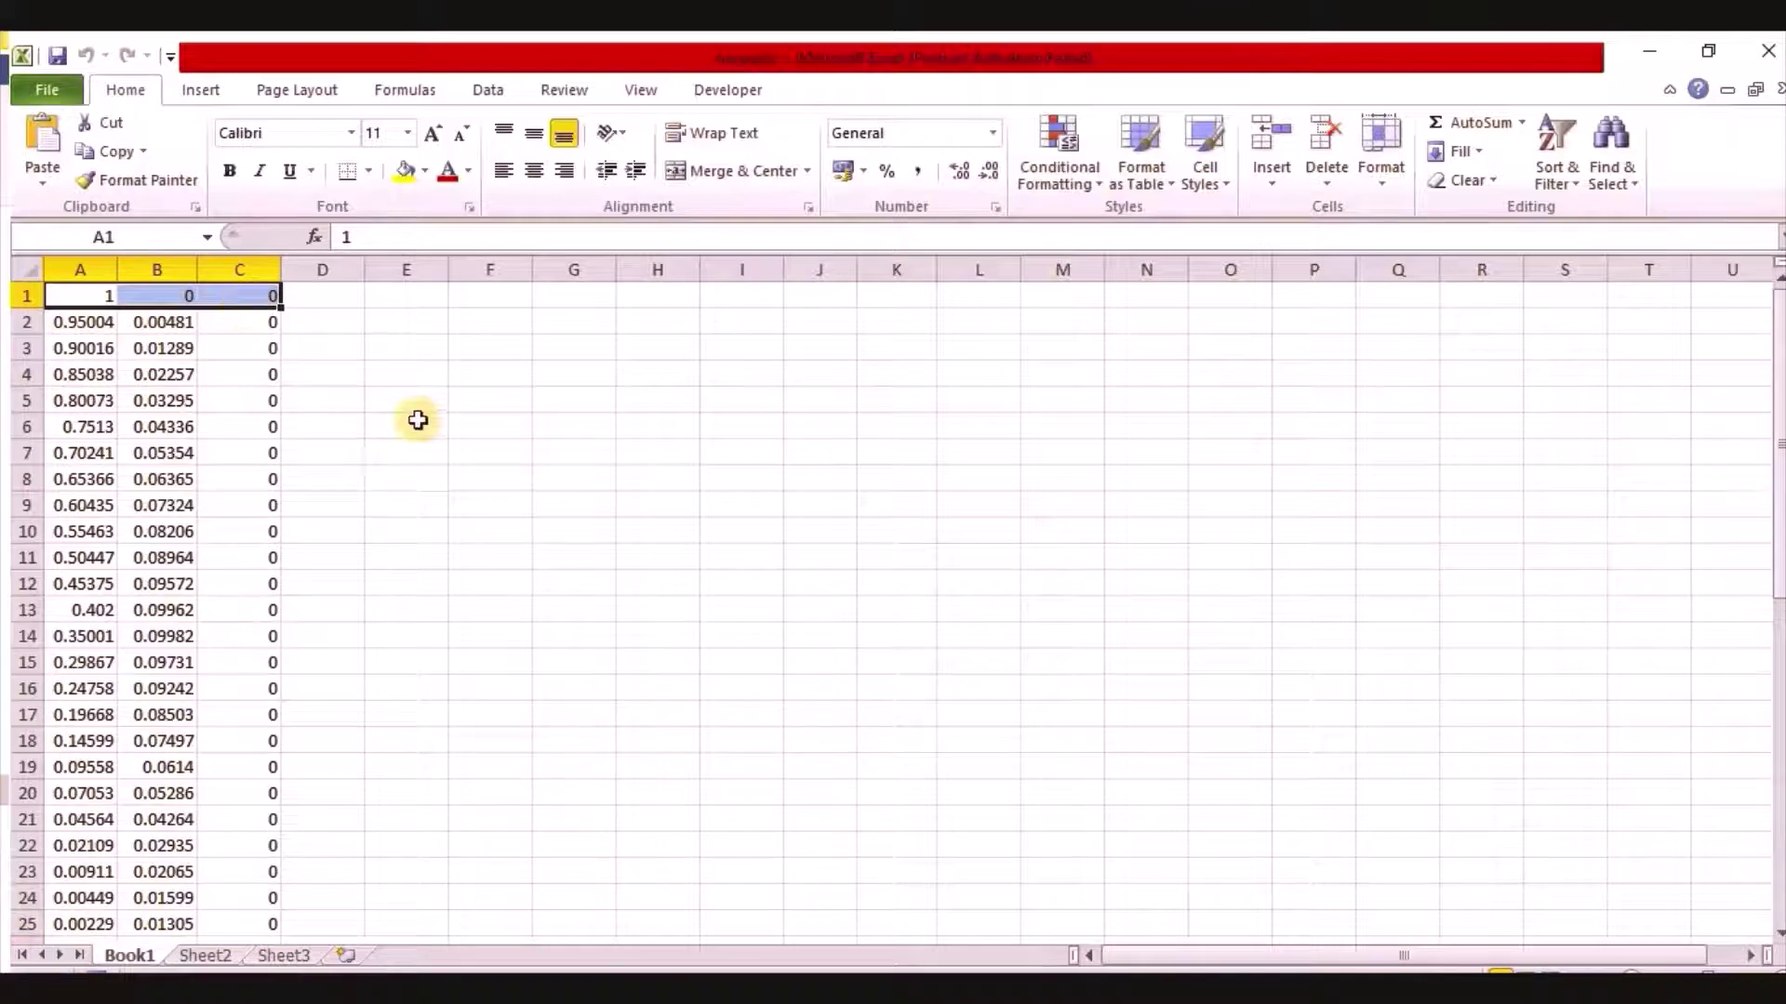
scroll(75, 638, down, 6)
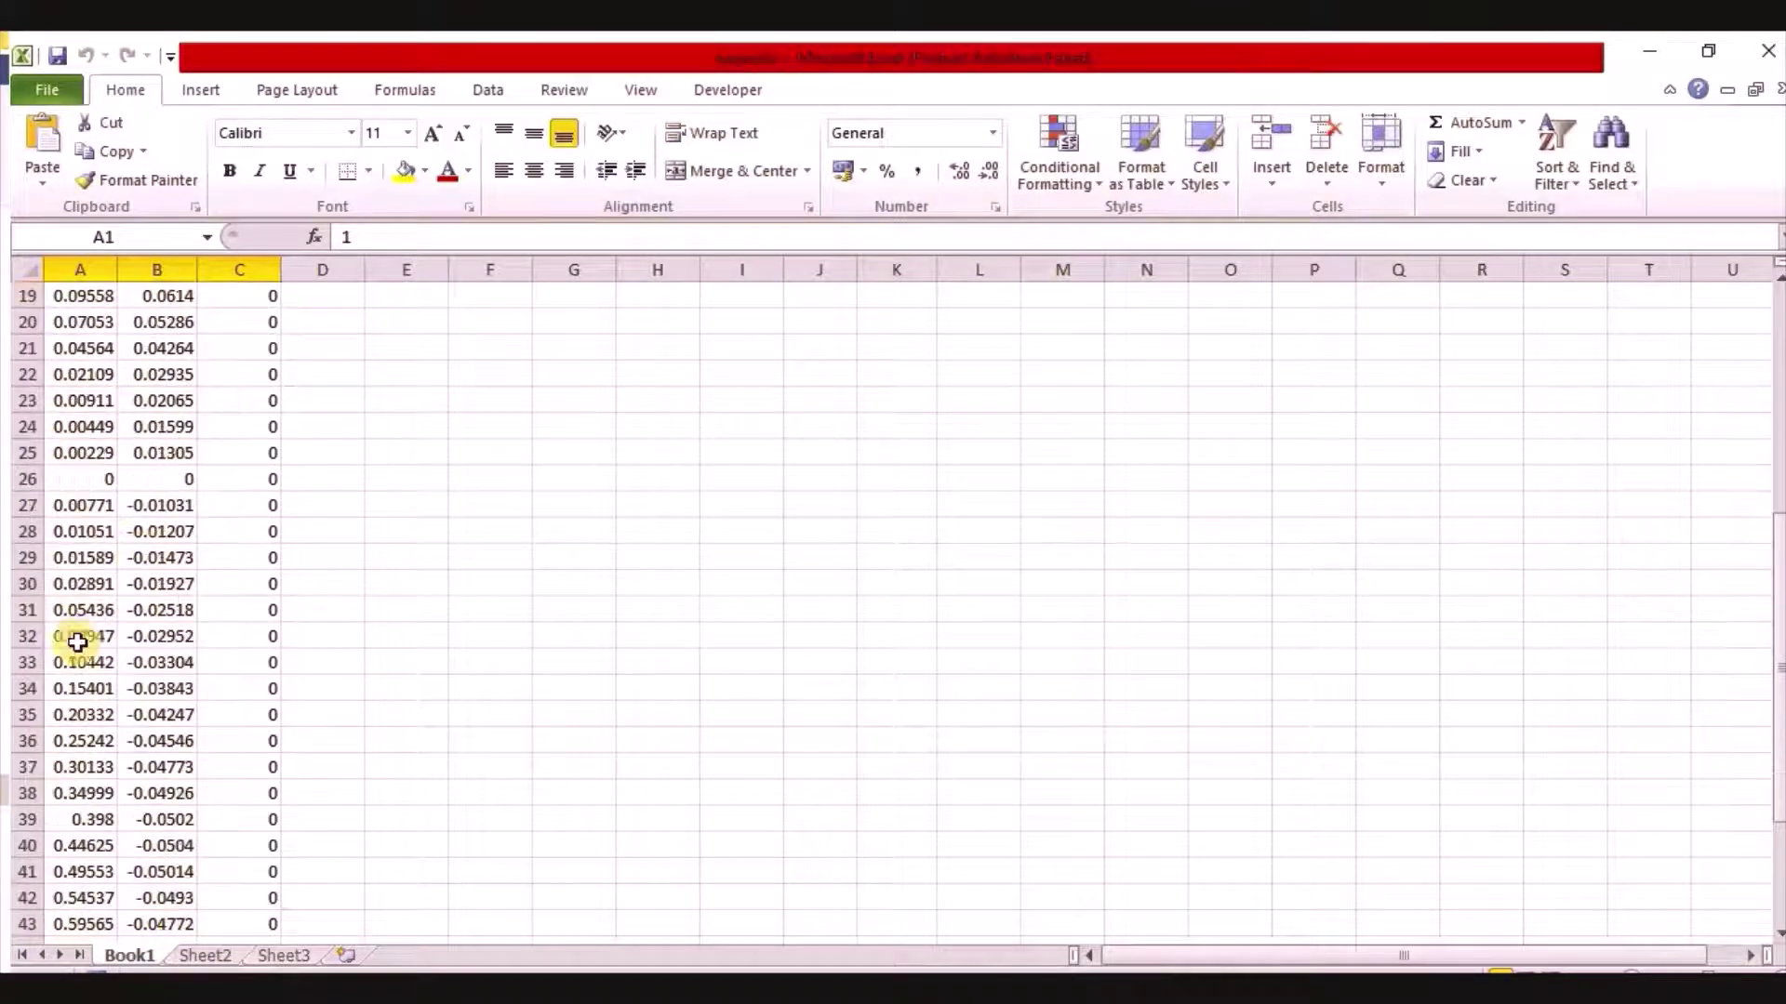
scroll(154, 507, up, 6)
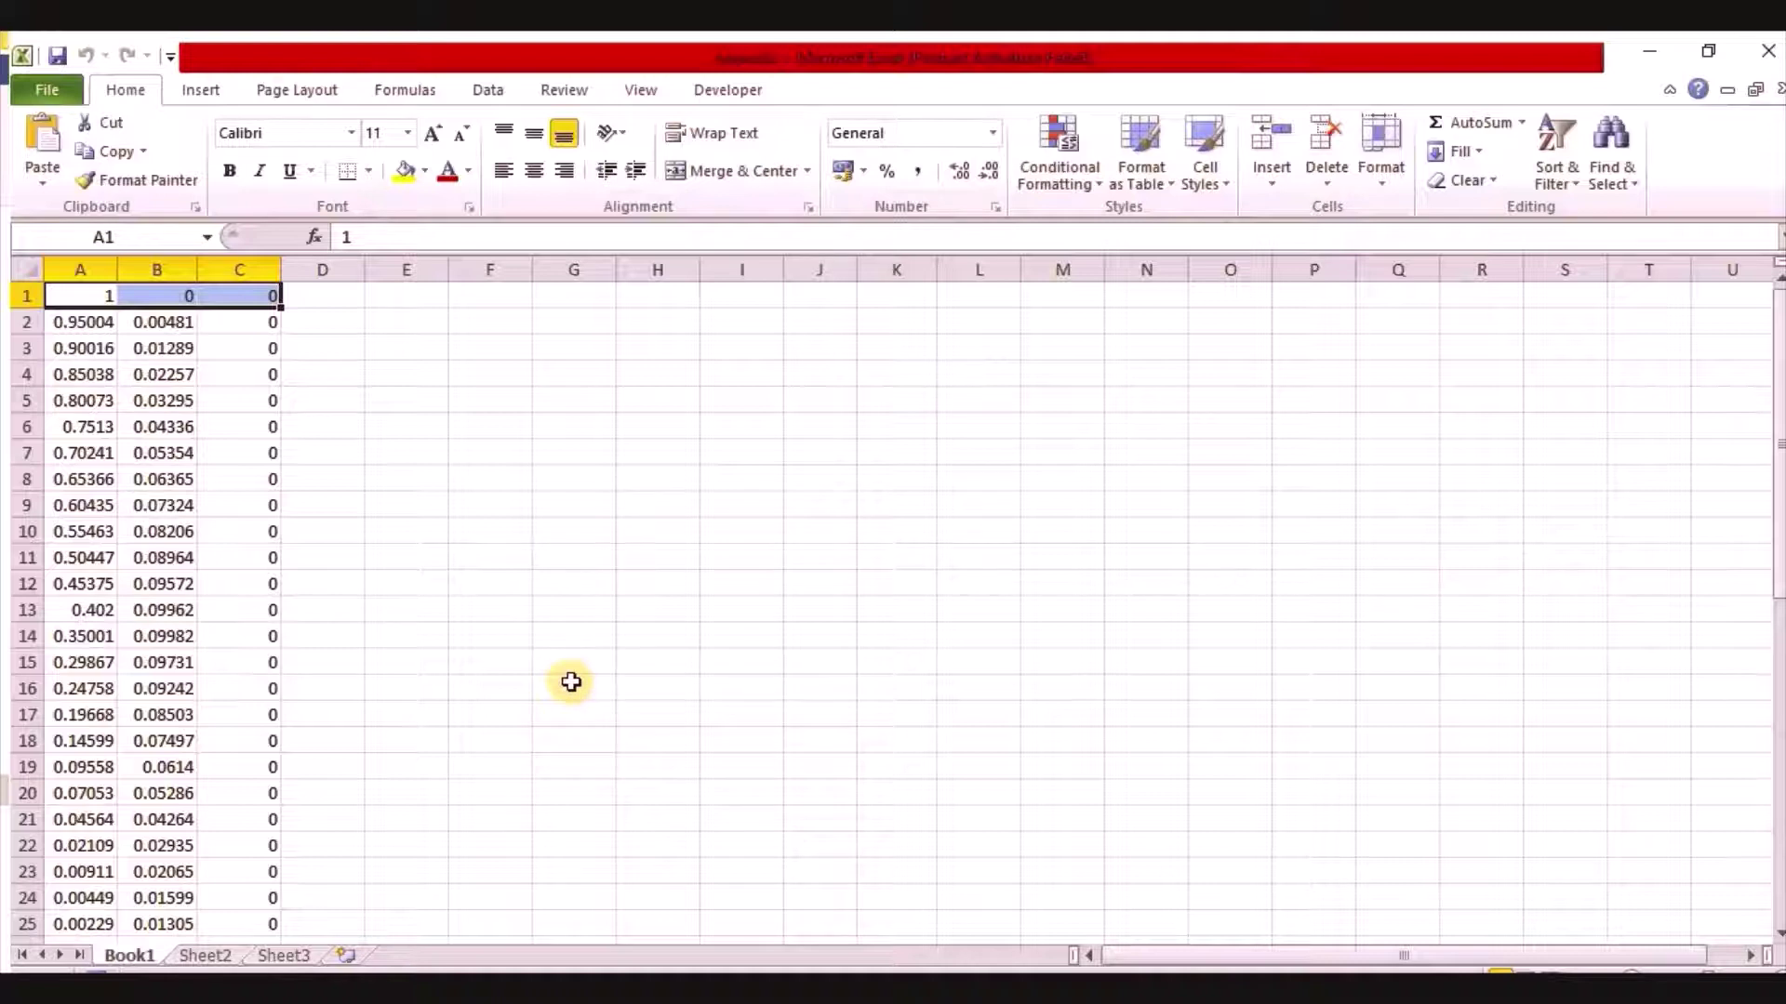
click(407, 373)
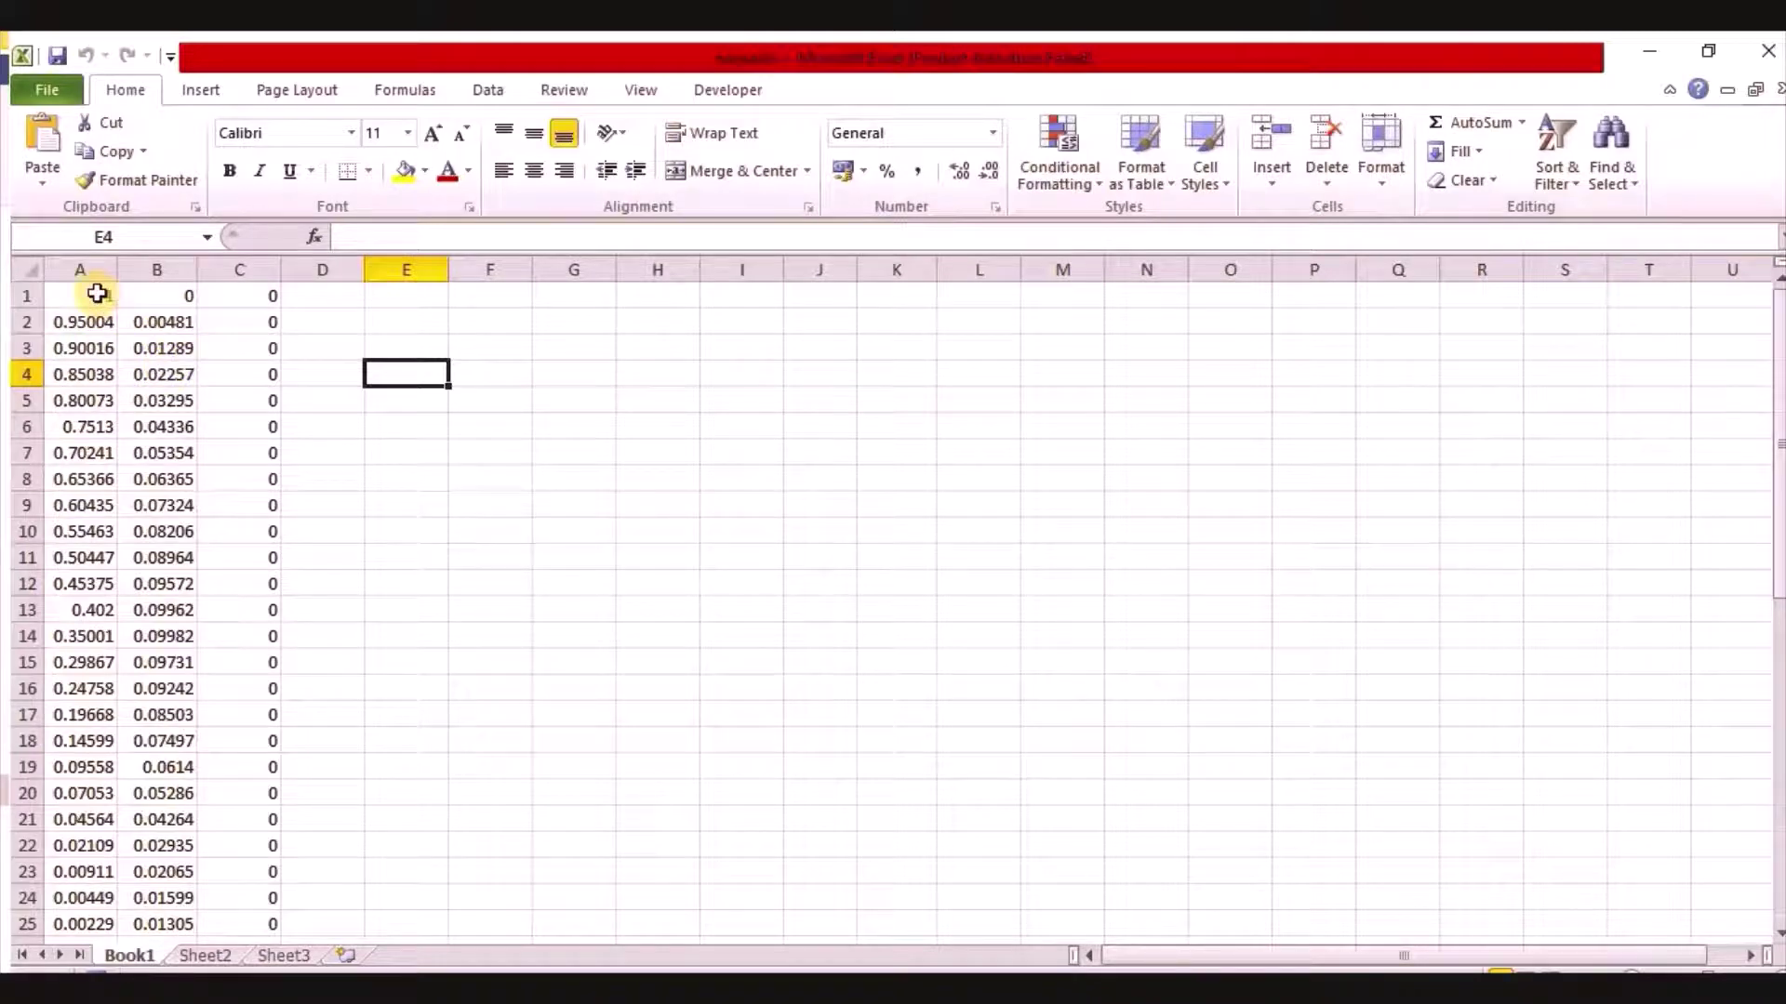
click(93, 296)
click(80, 270)
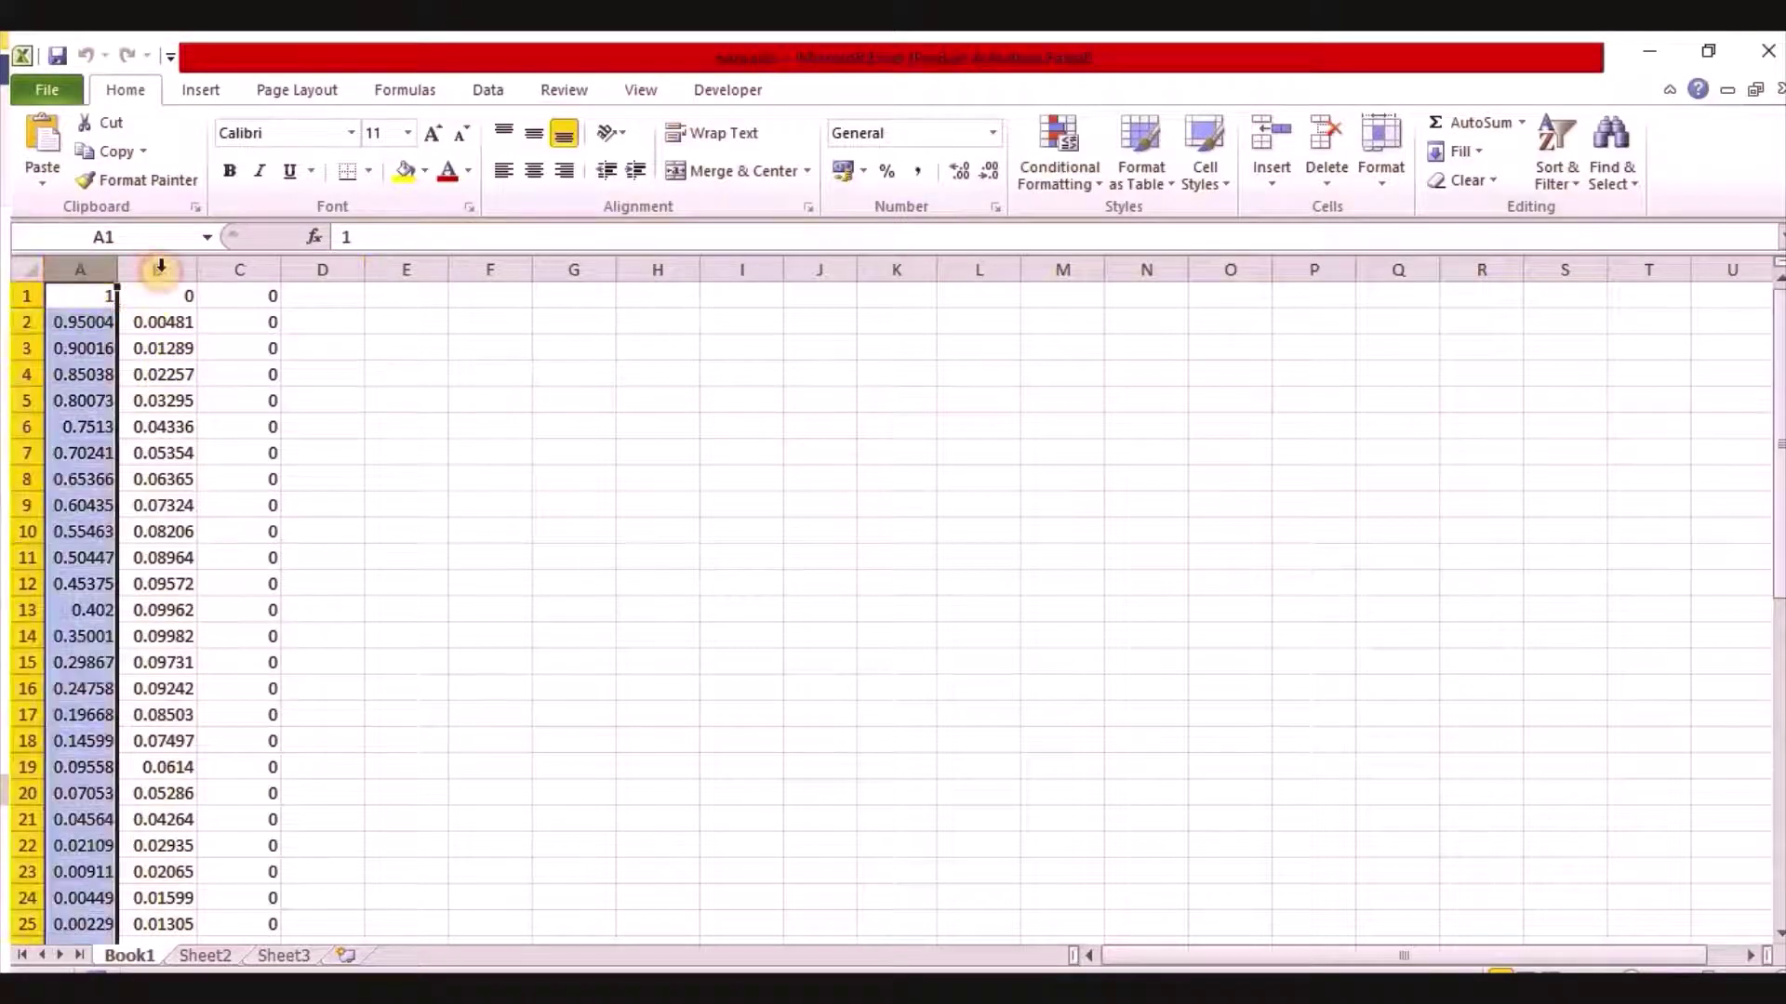
click(156, 270)
click(240, 269)
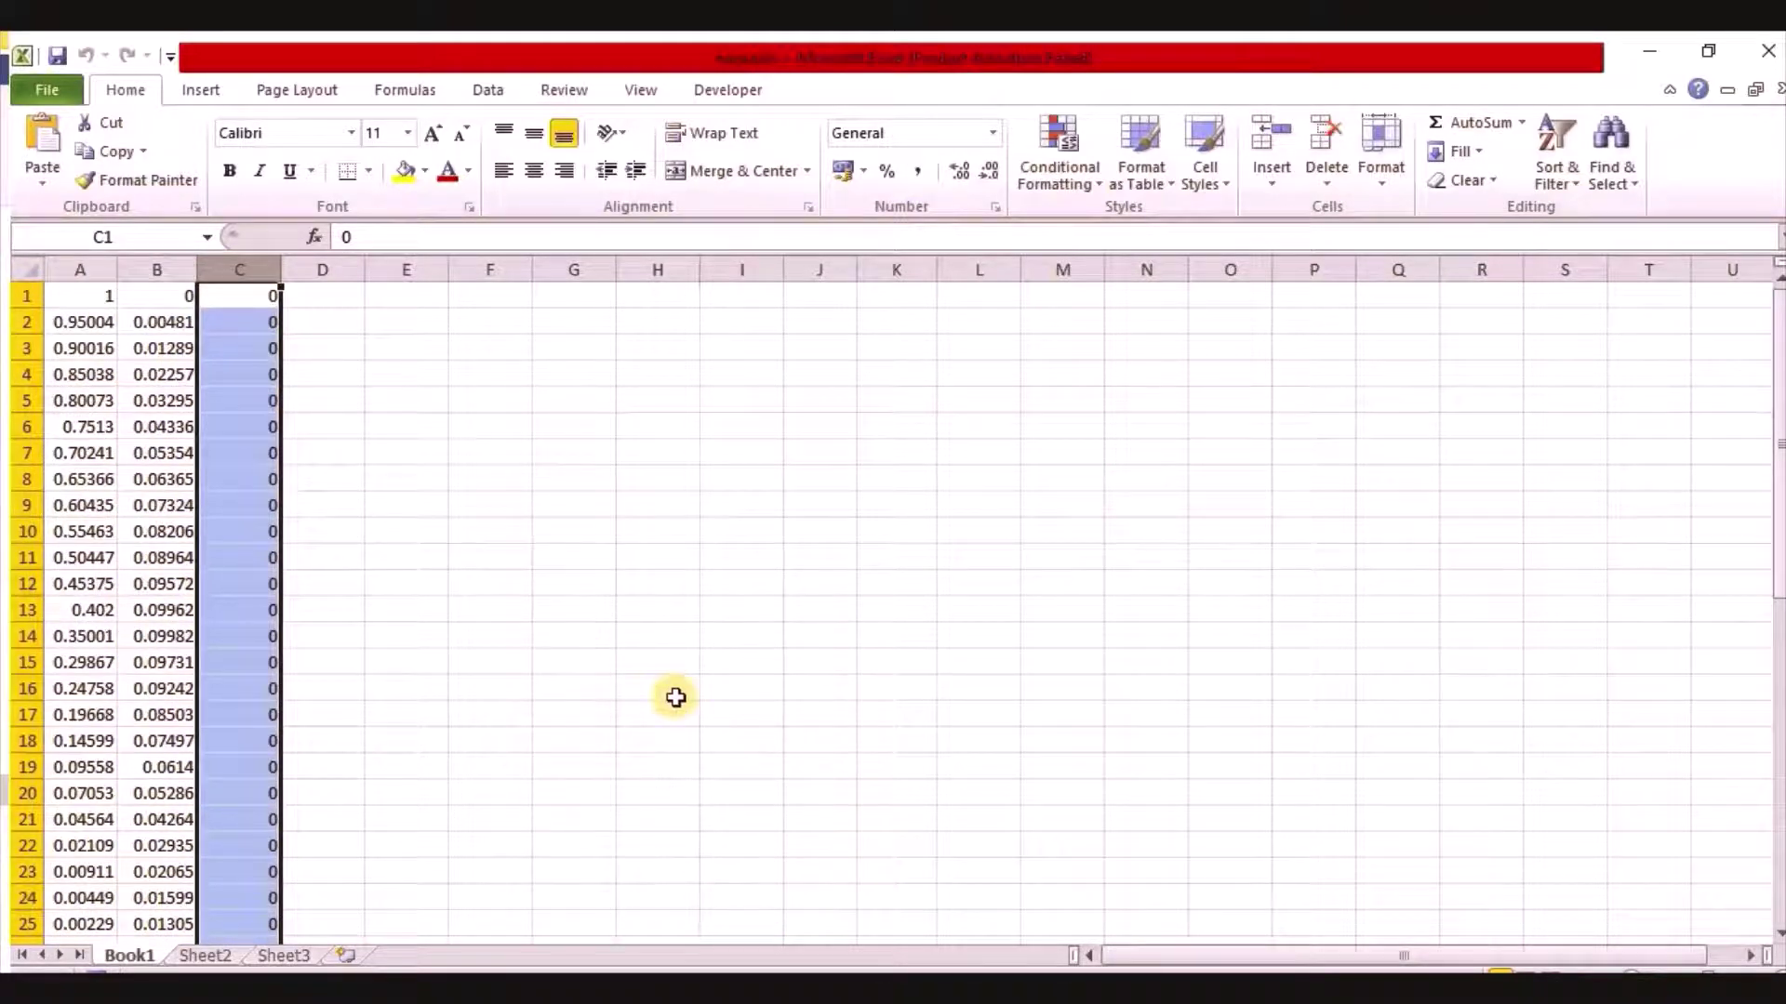
click(238, 324)
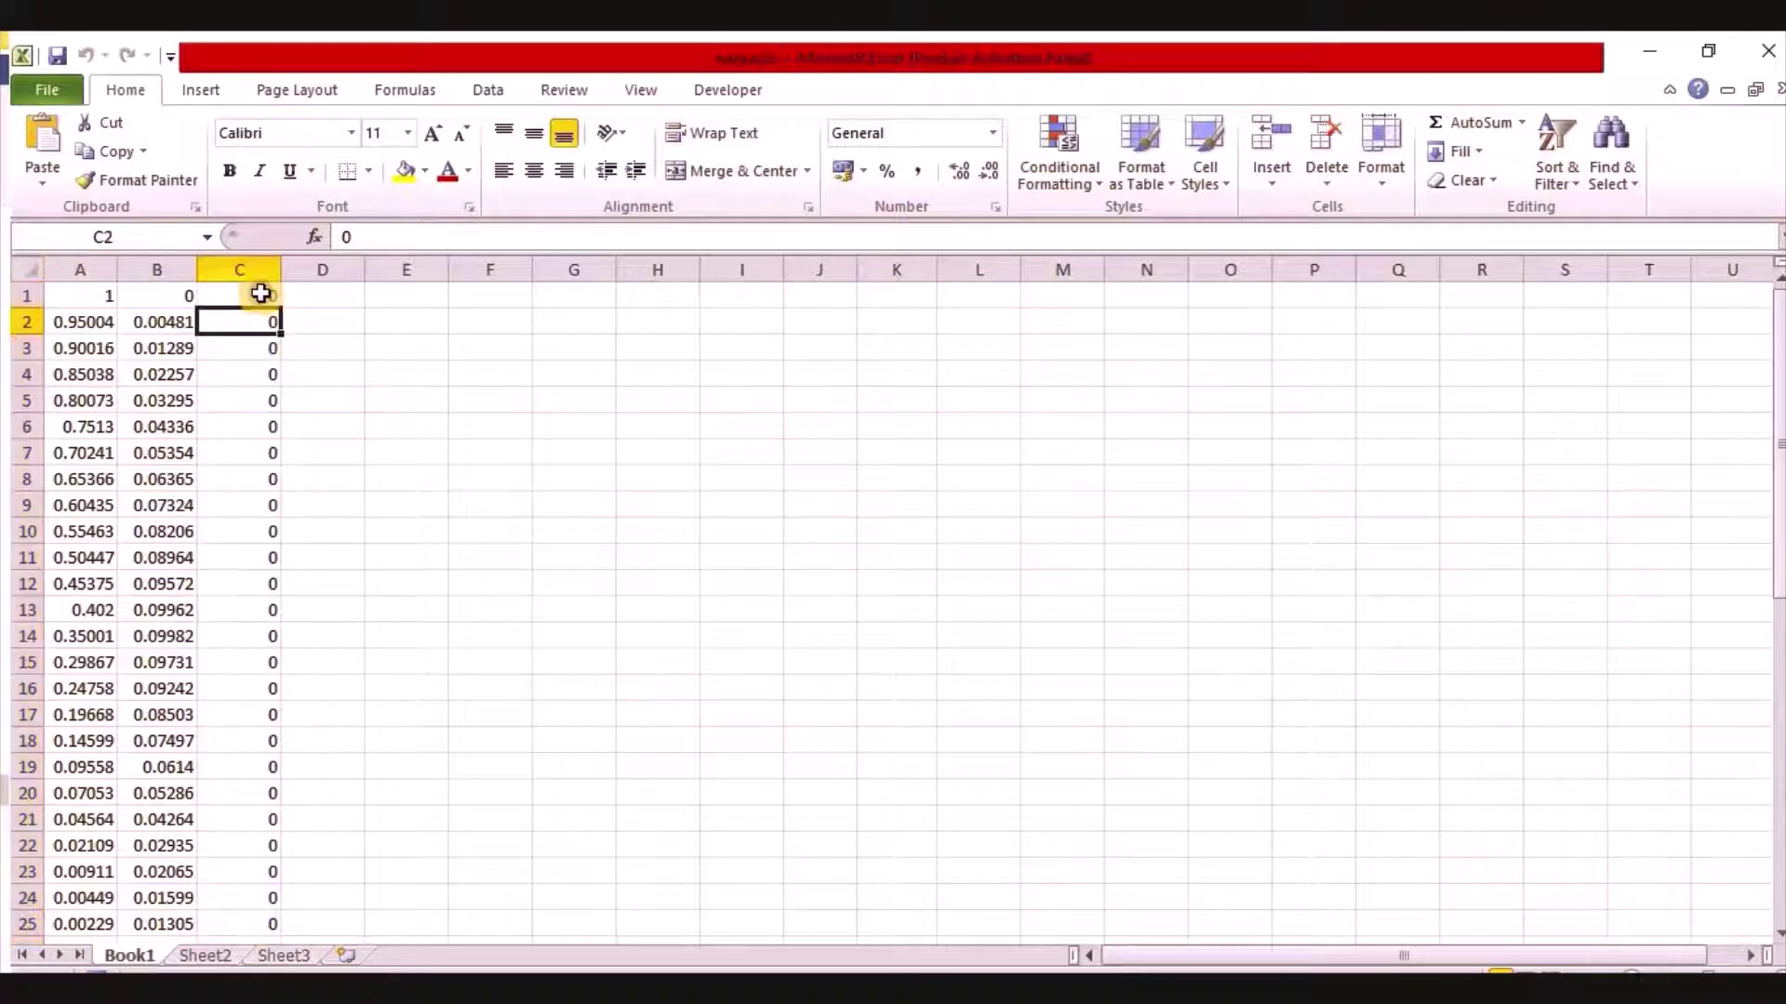
click(261, 294)
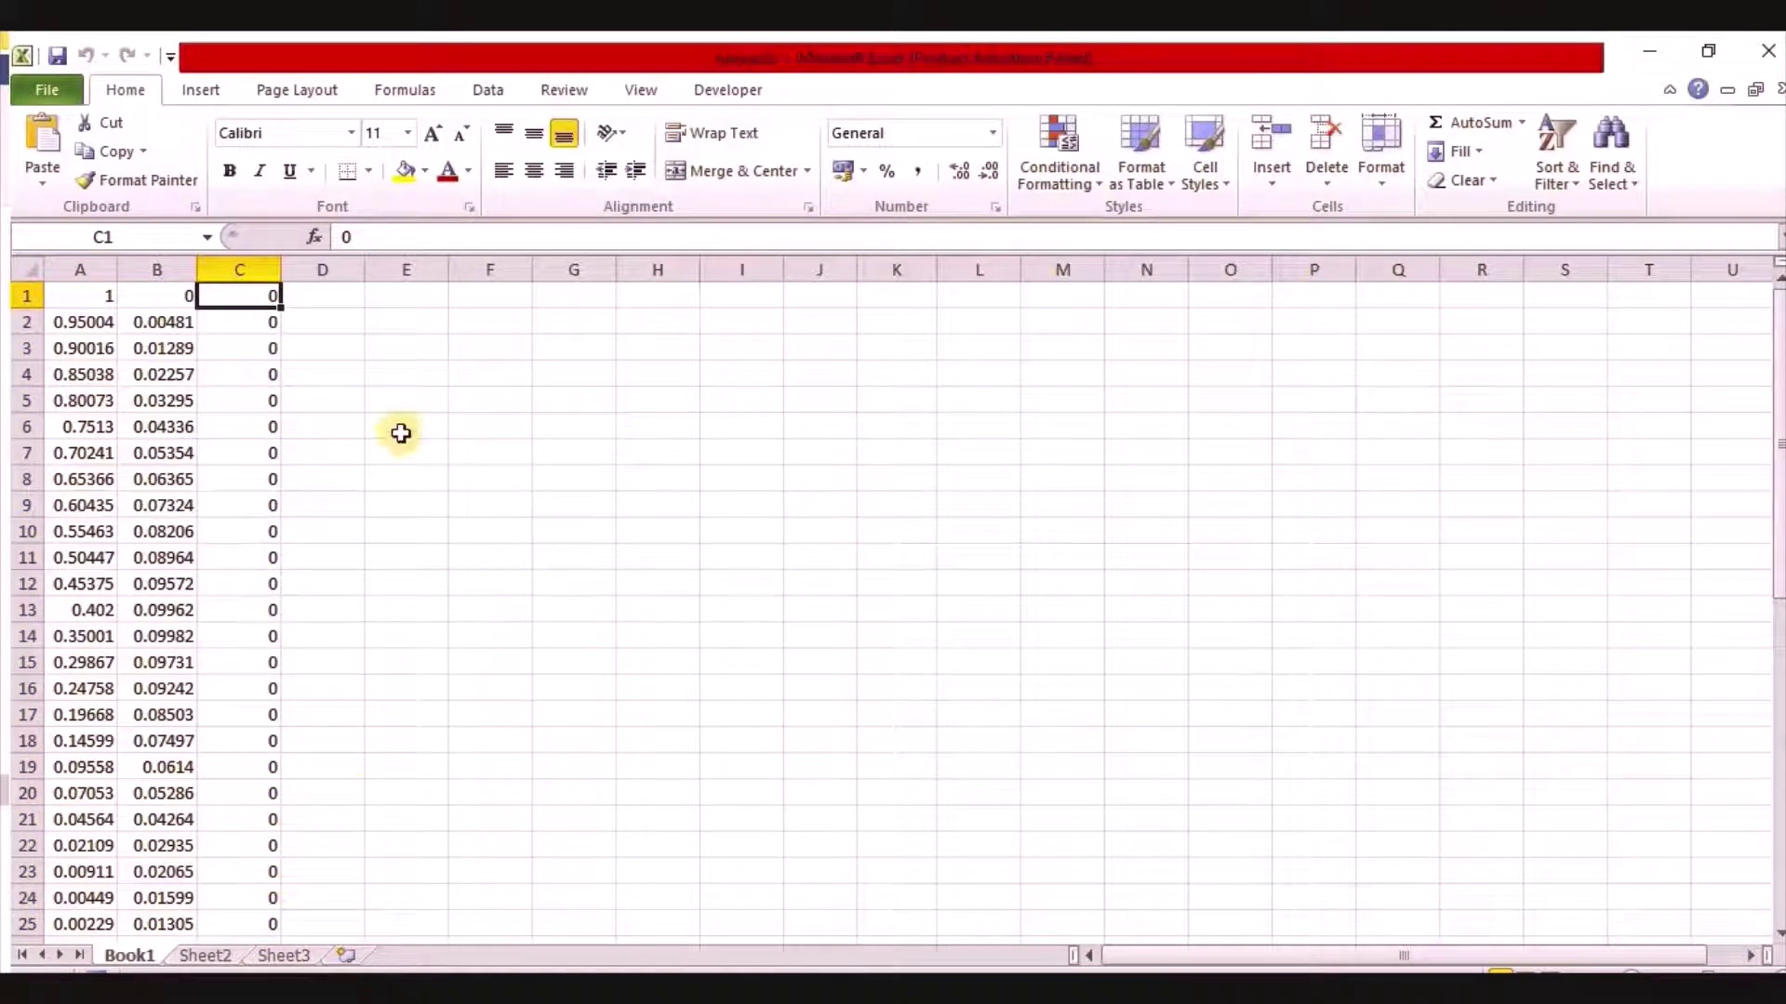
click(113, 295)
text(1)
key(Tab)
click(263, 294)
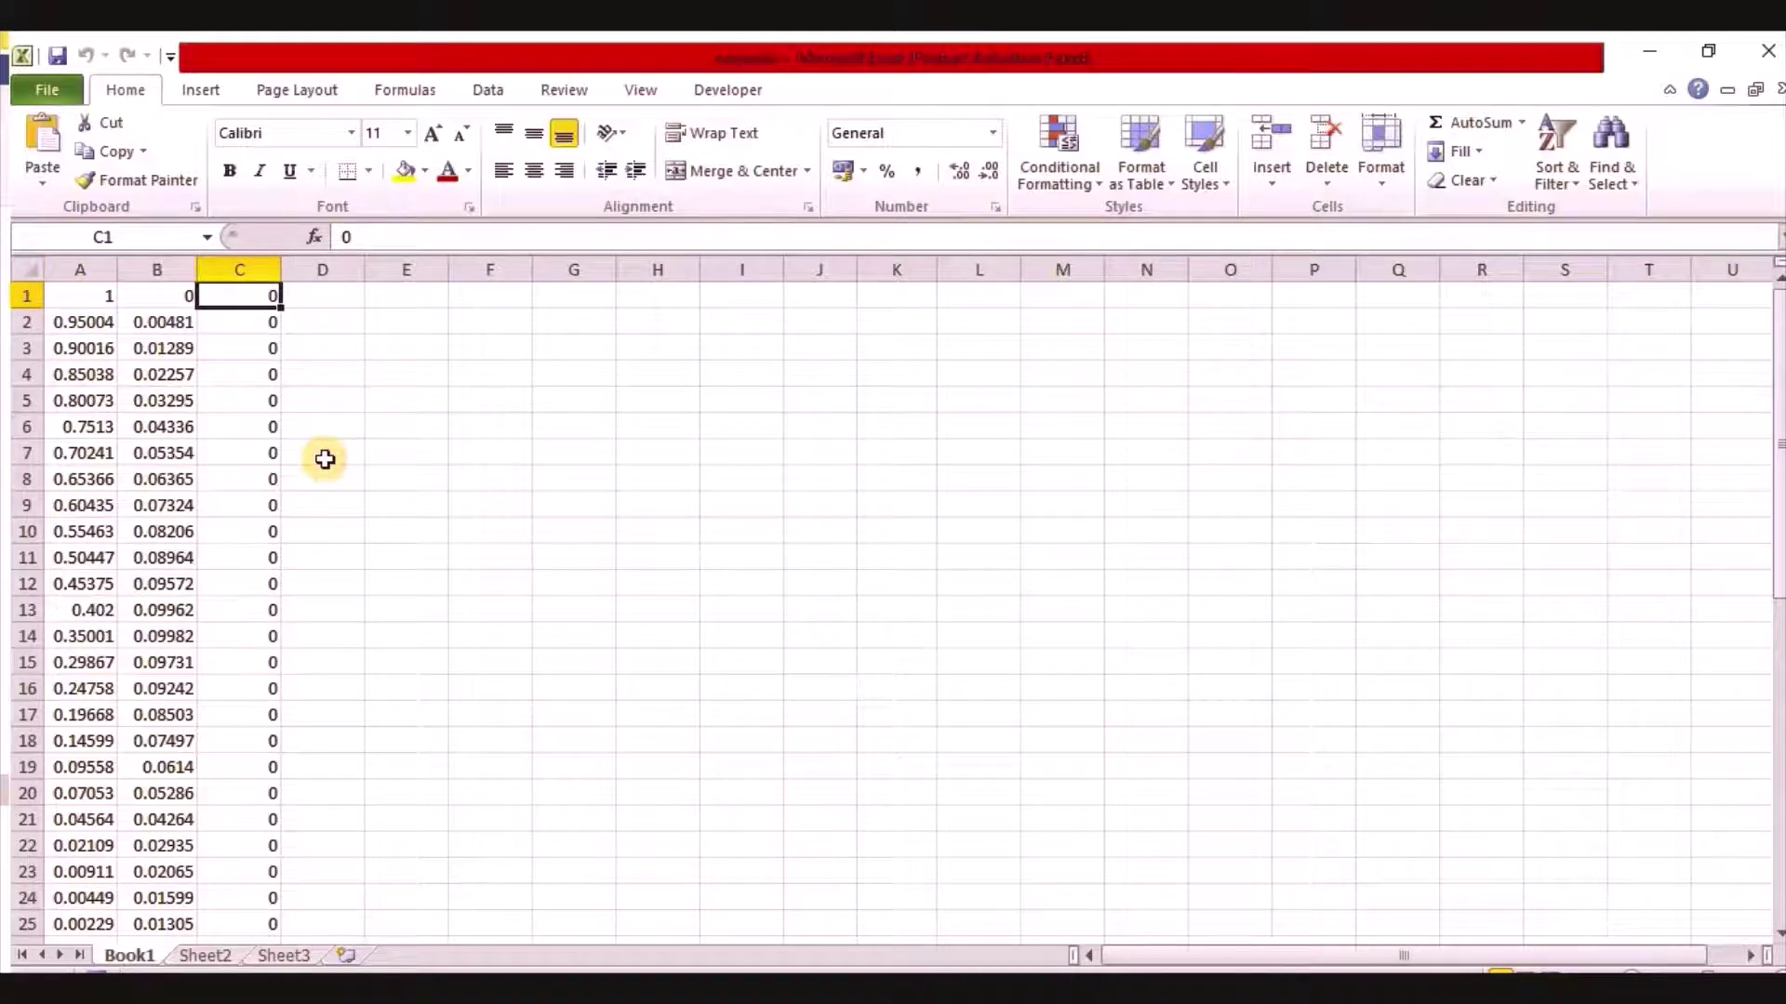
key(ctrl+Page_Down)
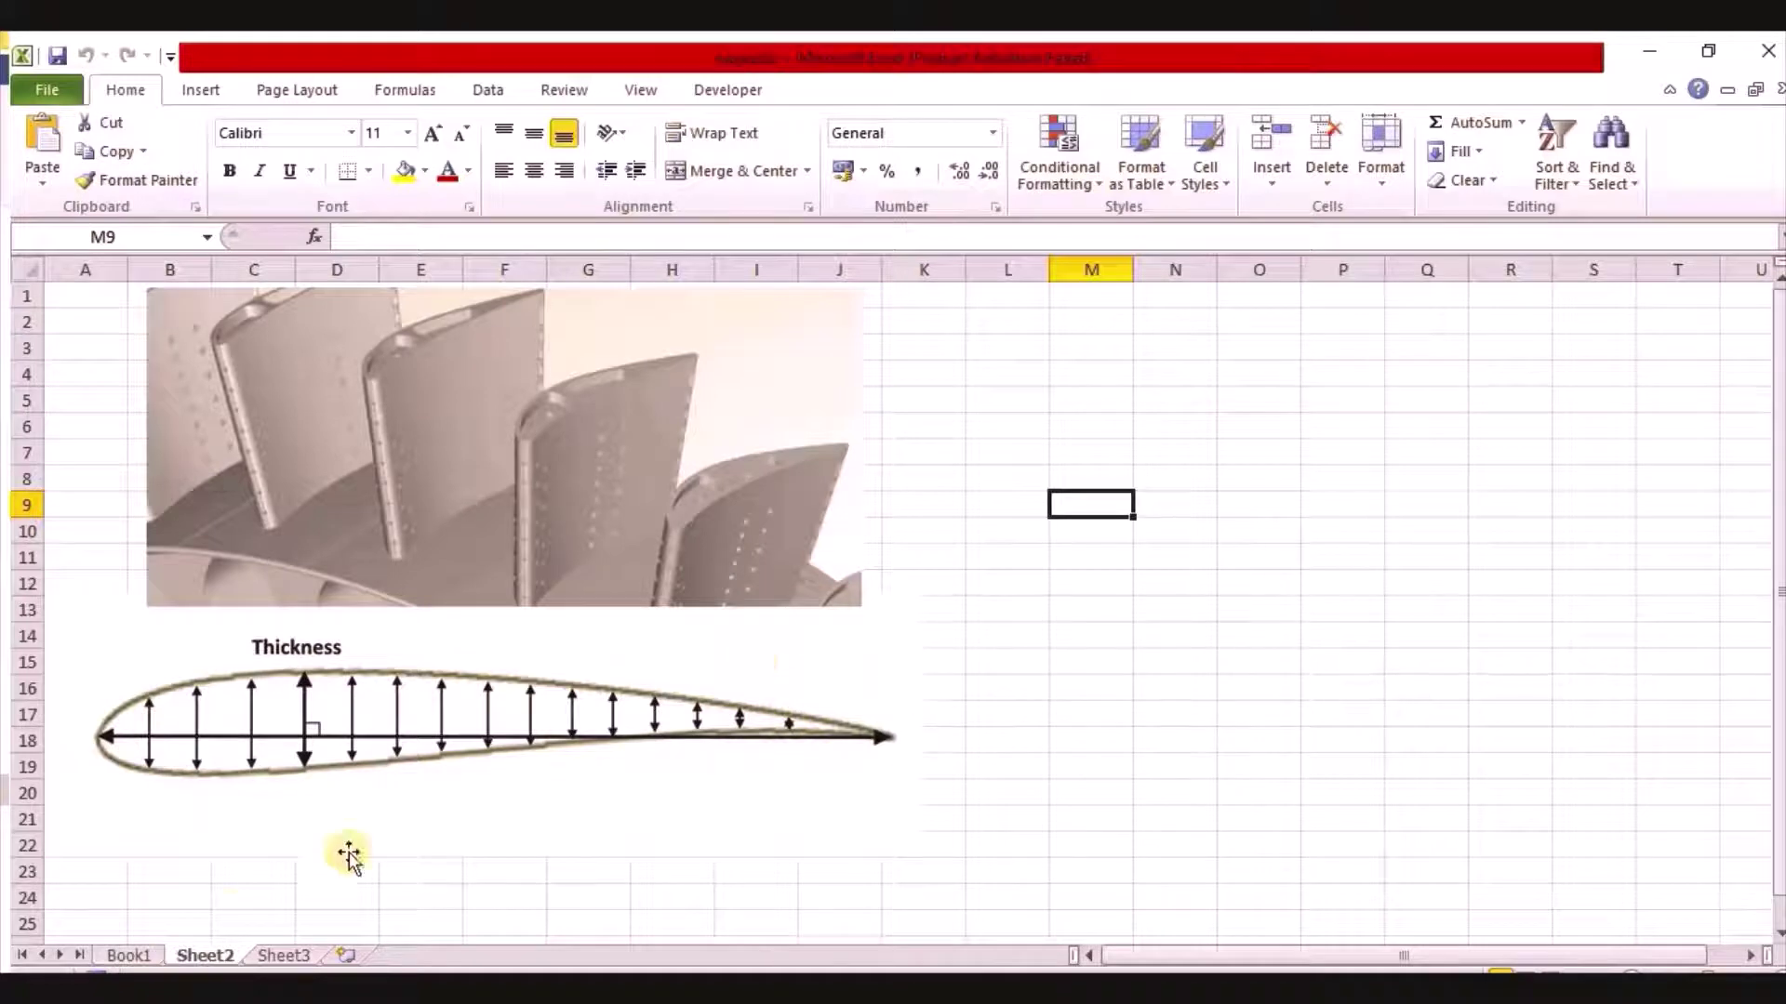
Step: Save the point sheet as tab-delimited text file naca.txt, keeping only the active sheet
click(128, 956)
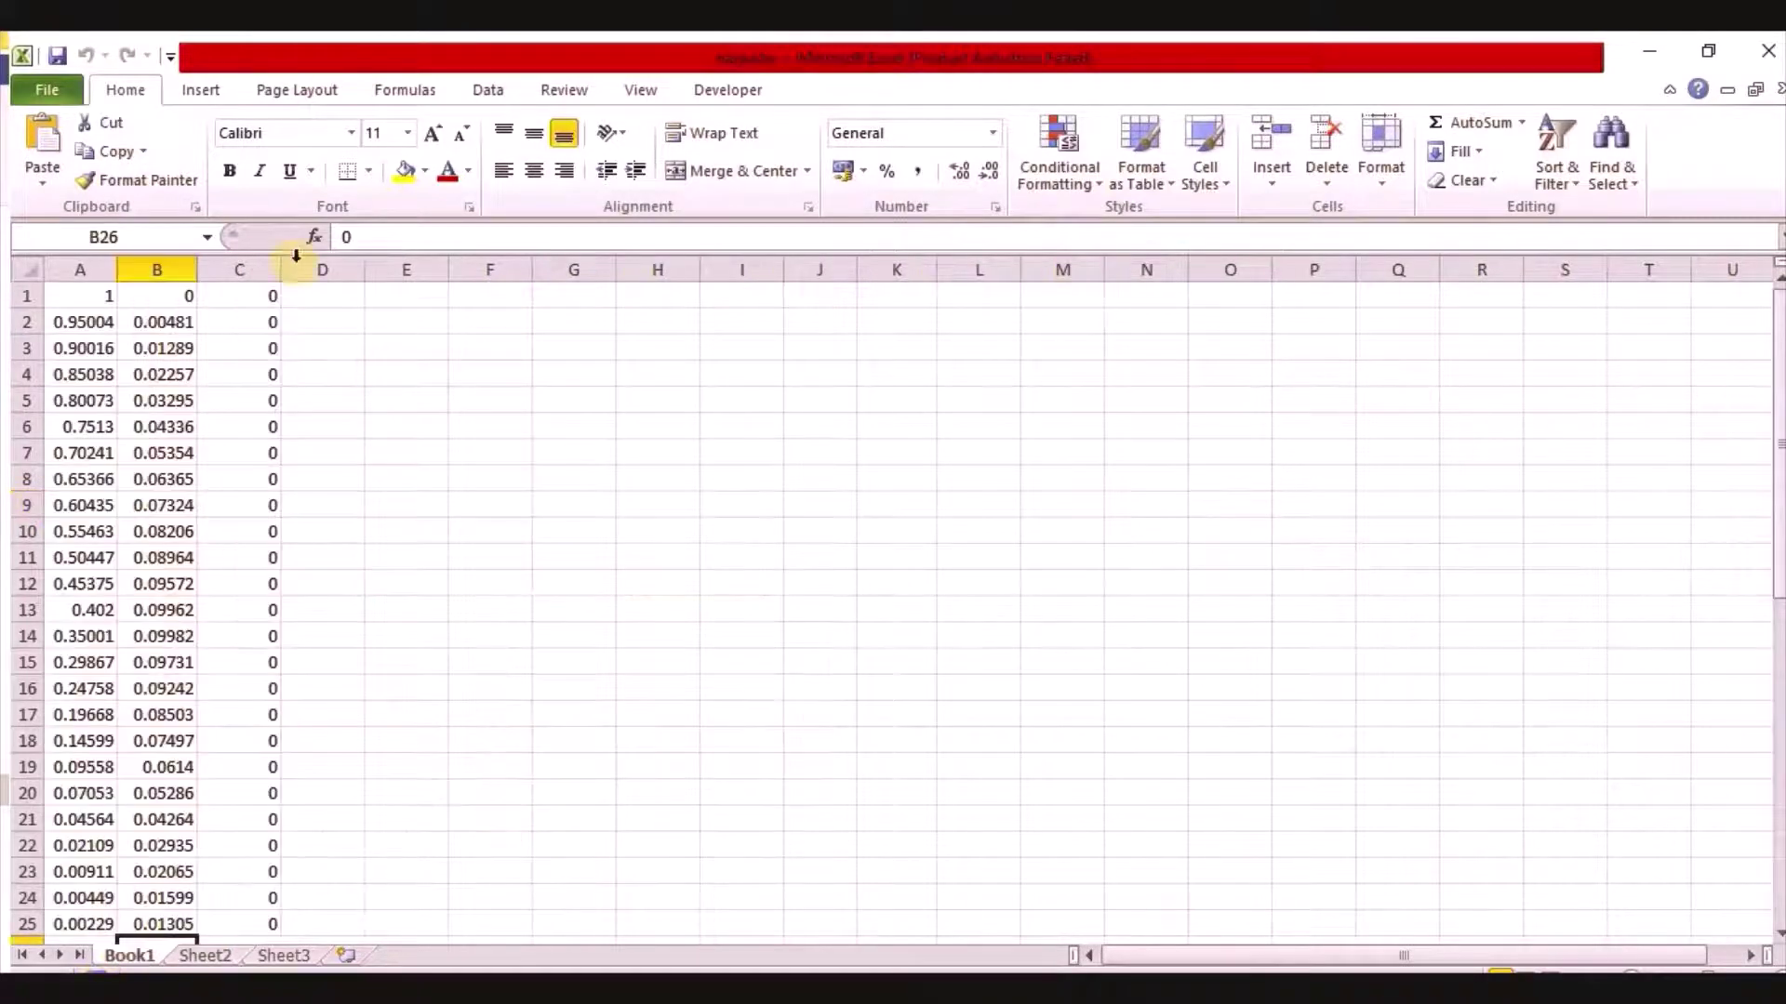
click(48, 92)
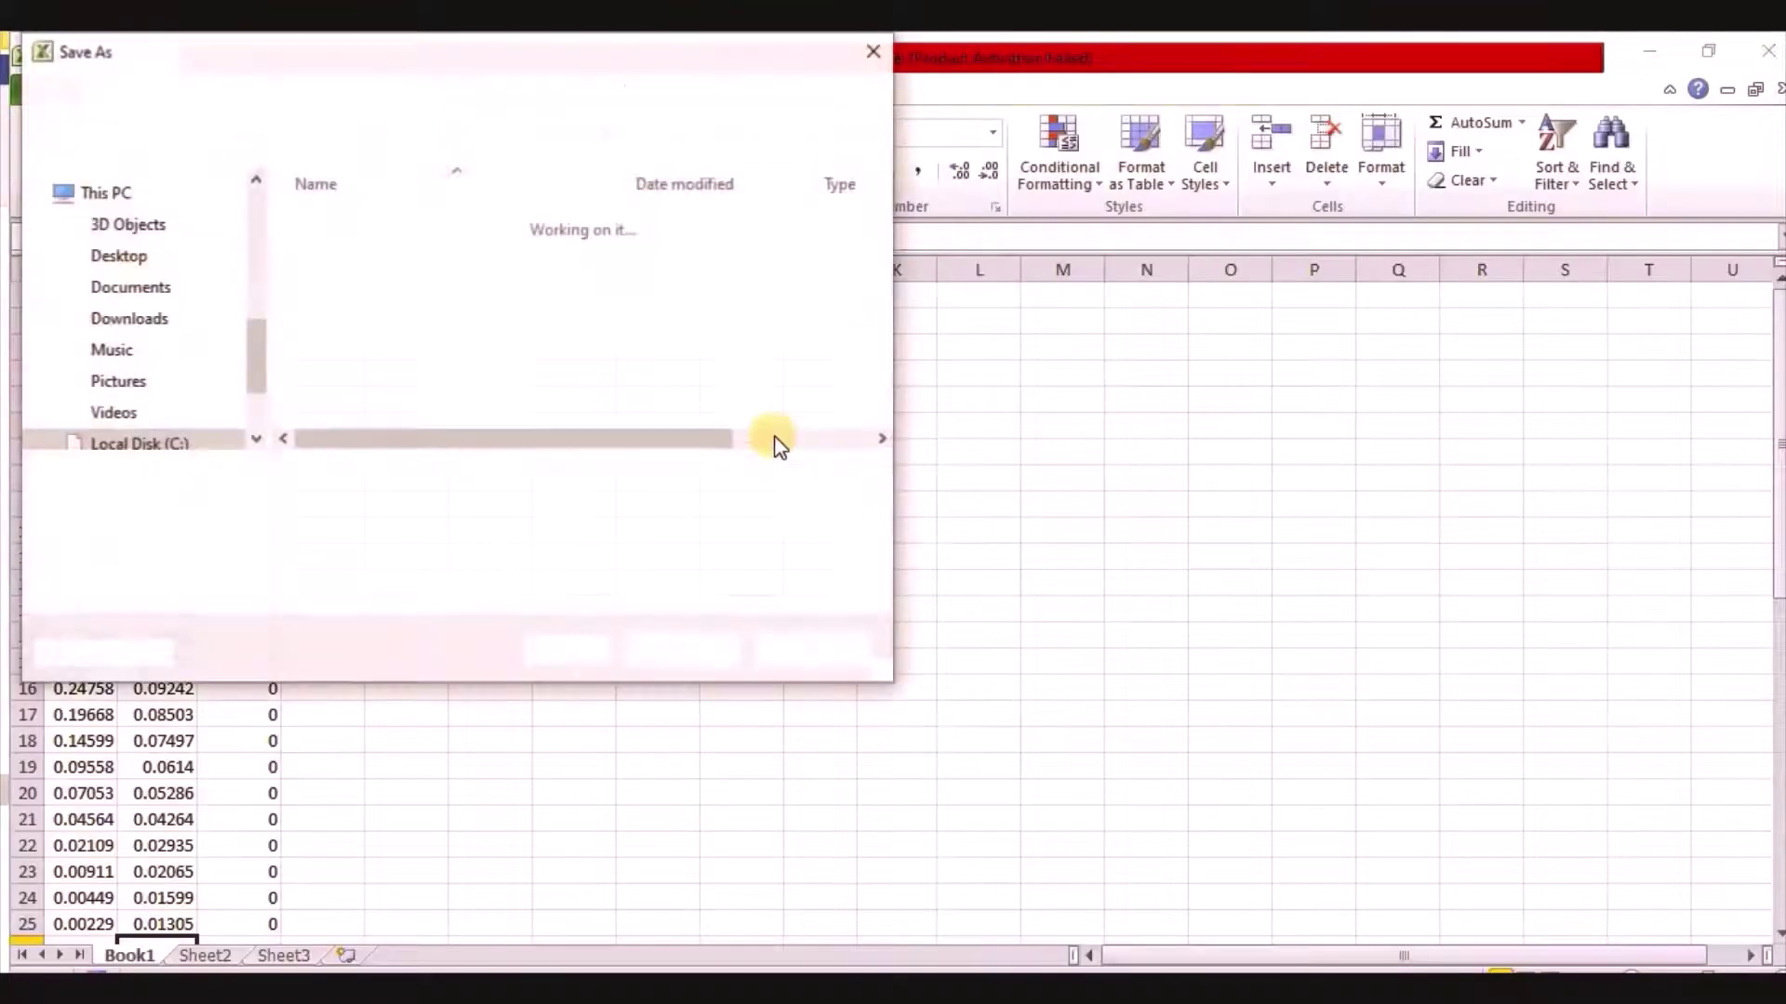
click(326, 514)
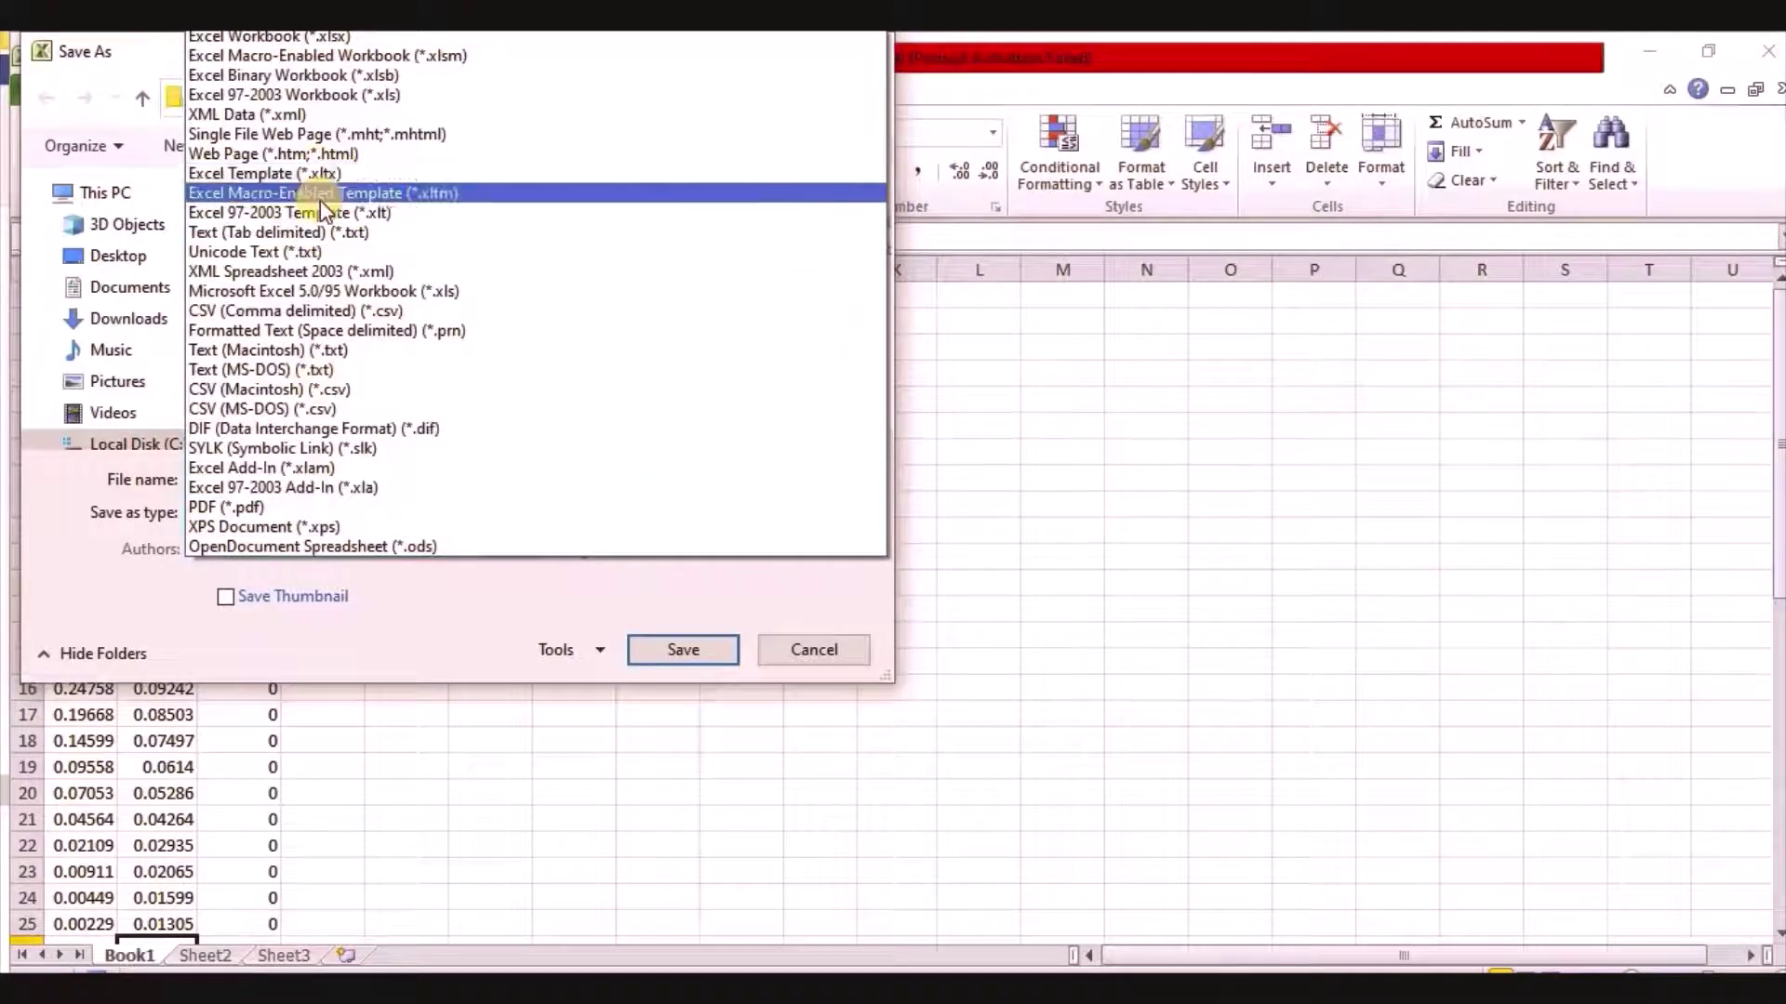
click(288, 236)
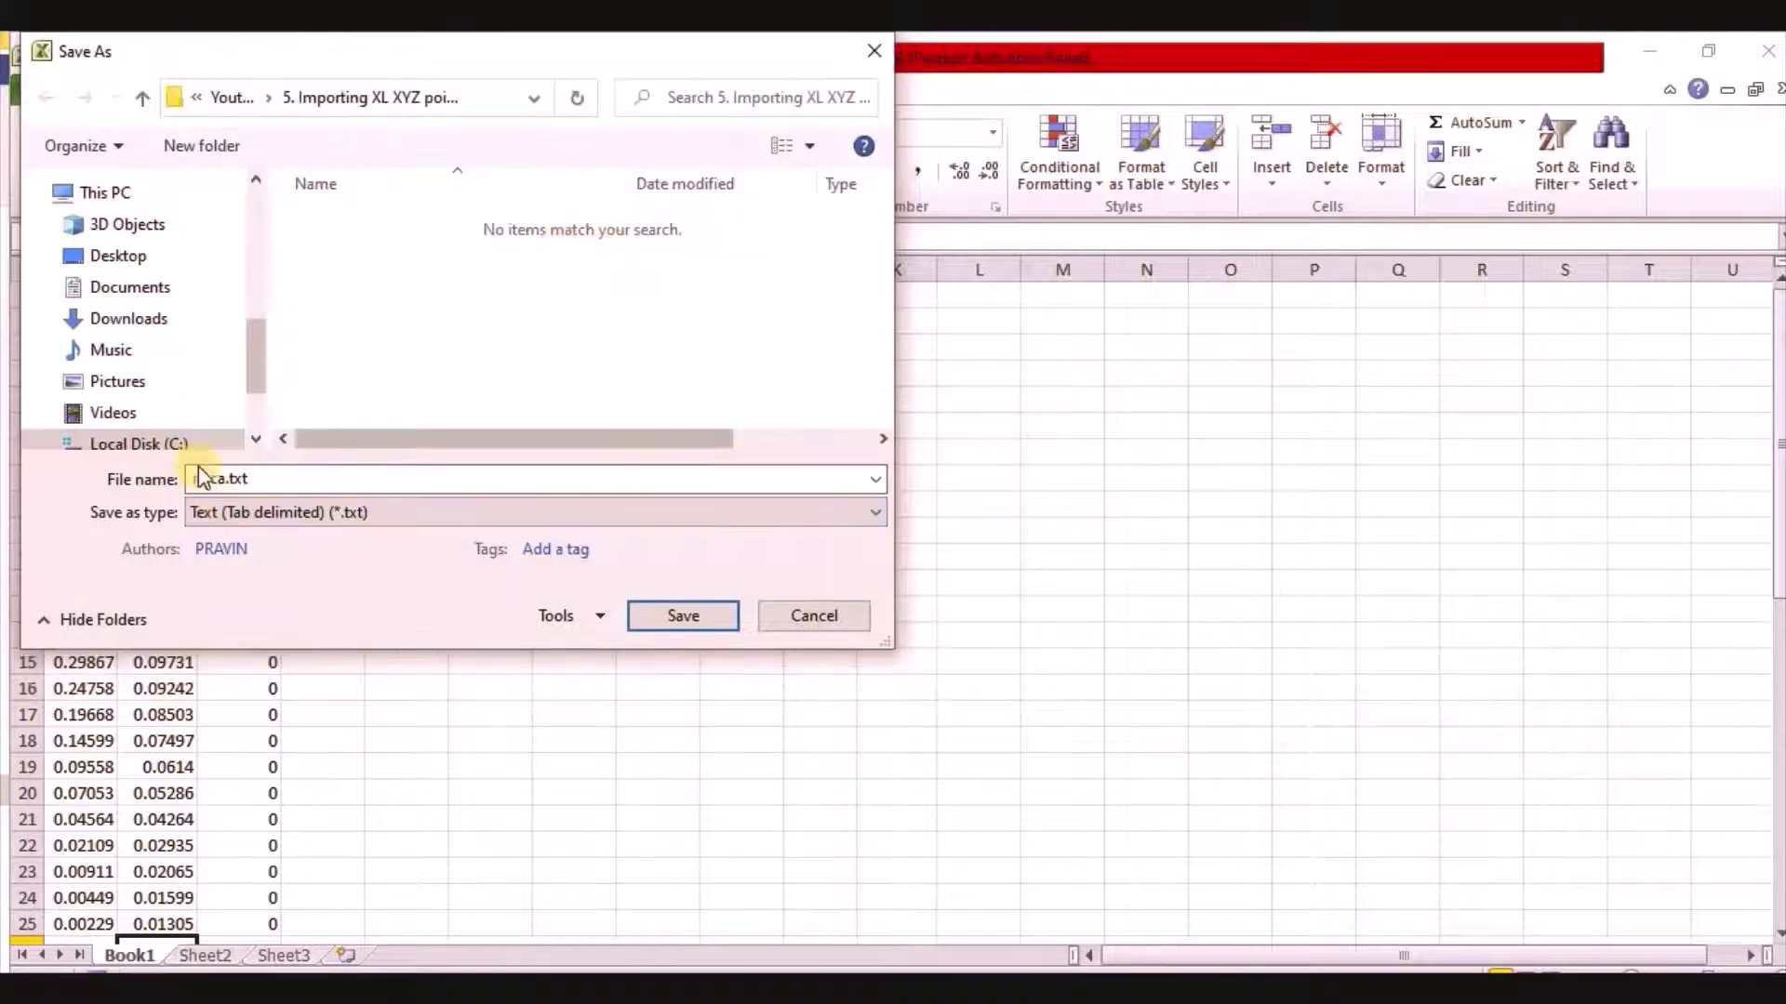
click(651, 615)
click(843, 593)
Step: Select cells A2 and A1, then close the naca.txt workbook
click(82, 322)
click(80, 296)
click(1768, 51)
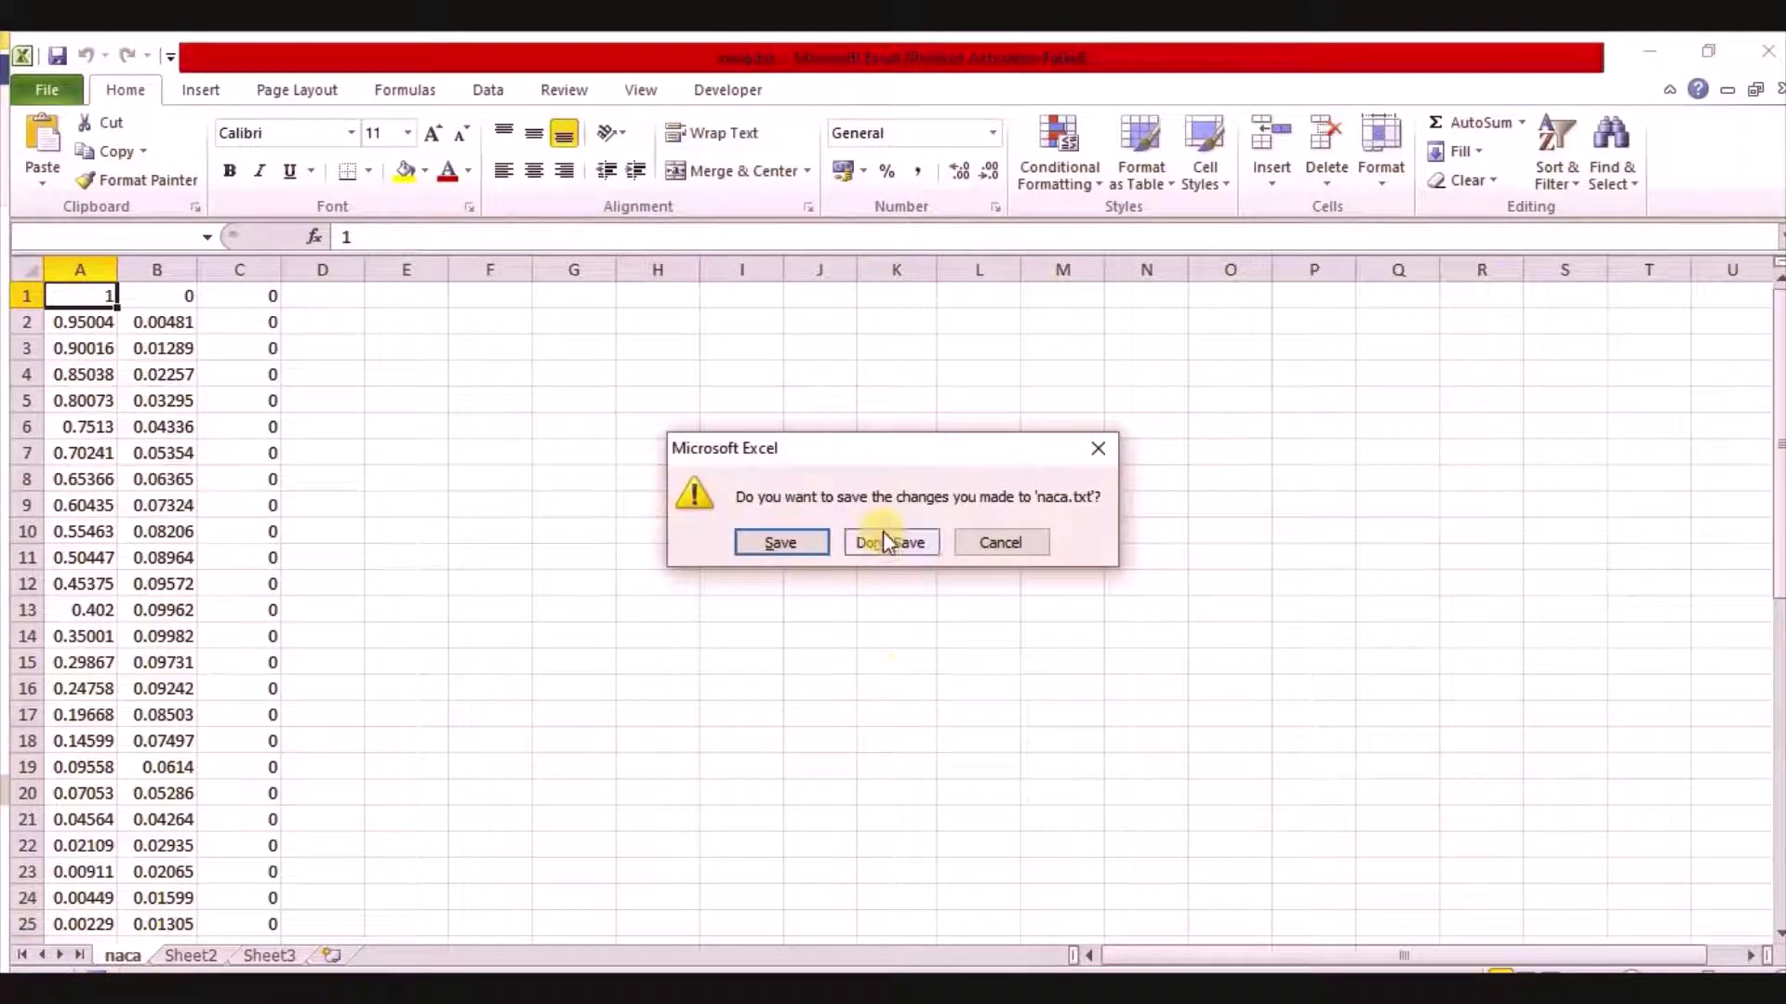
Step: Discard further Excel changes, rename naca.txt to naca.pts accepting the extension warning, and refresh
click(934, 544)
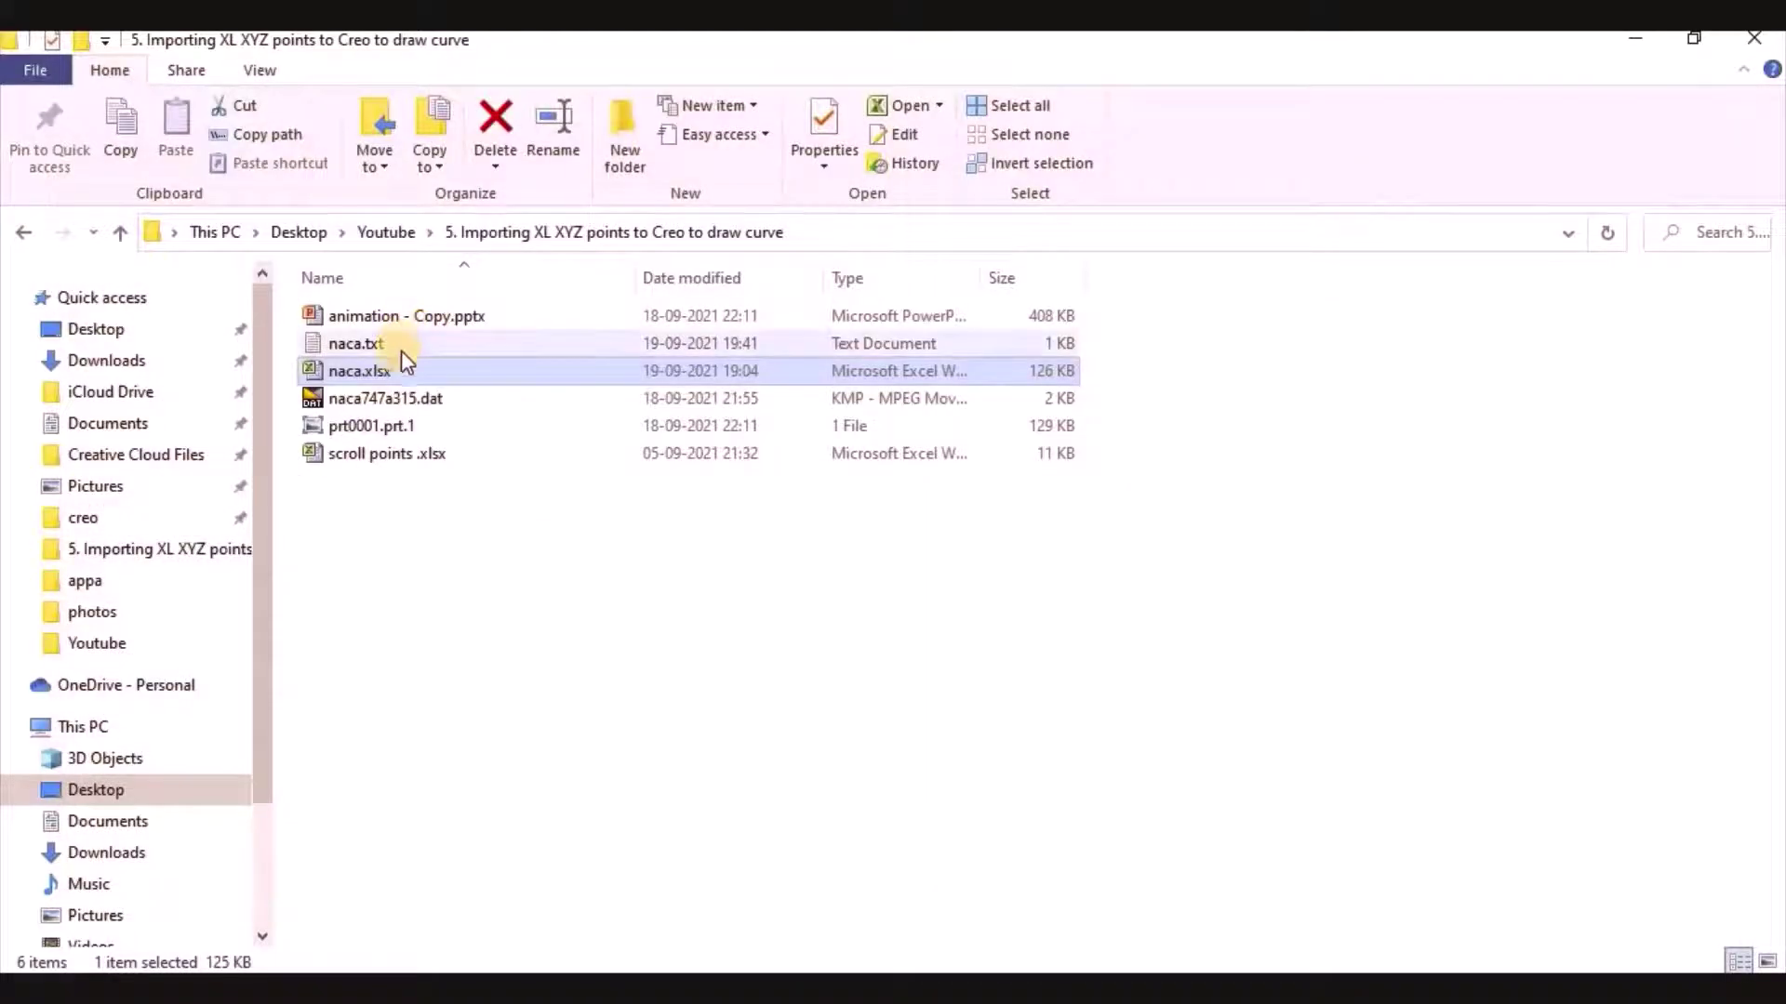
click(361, 343)
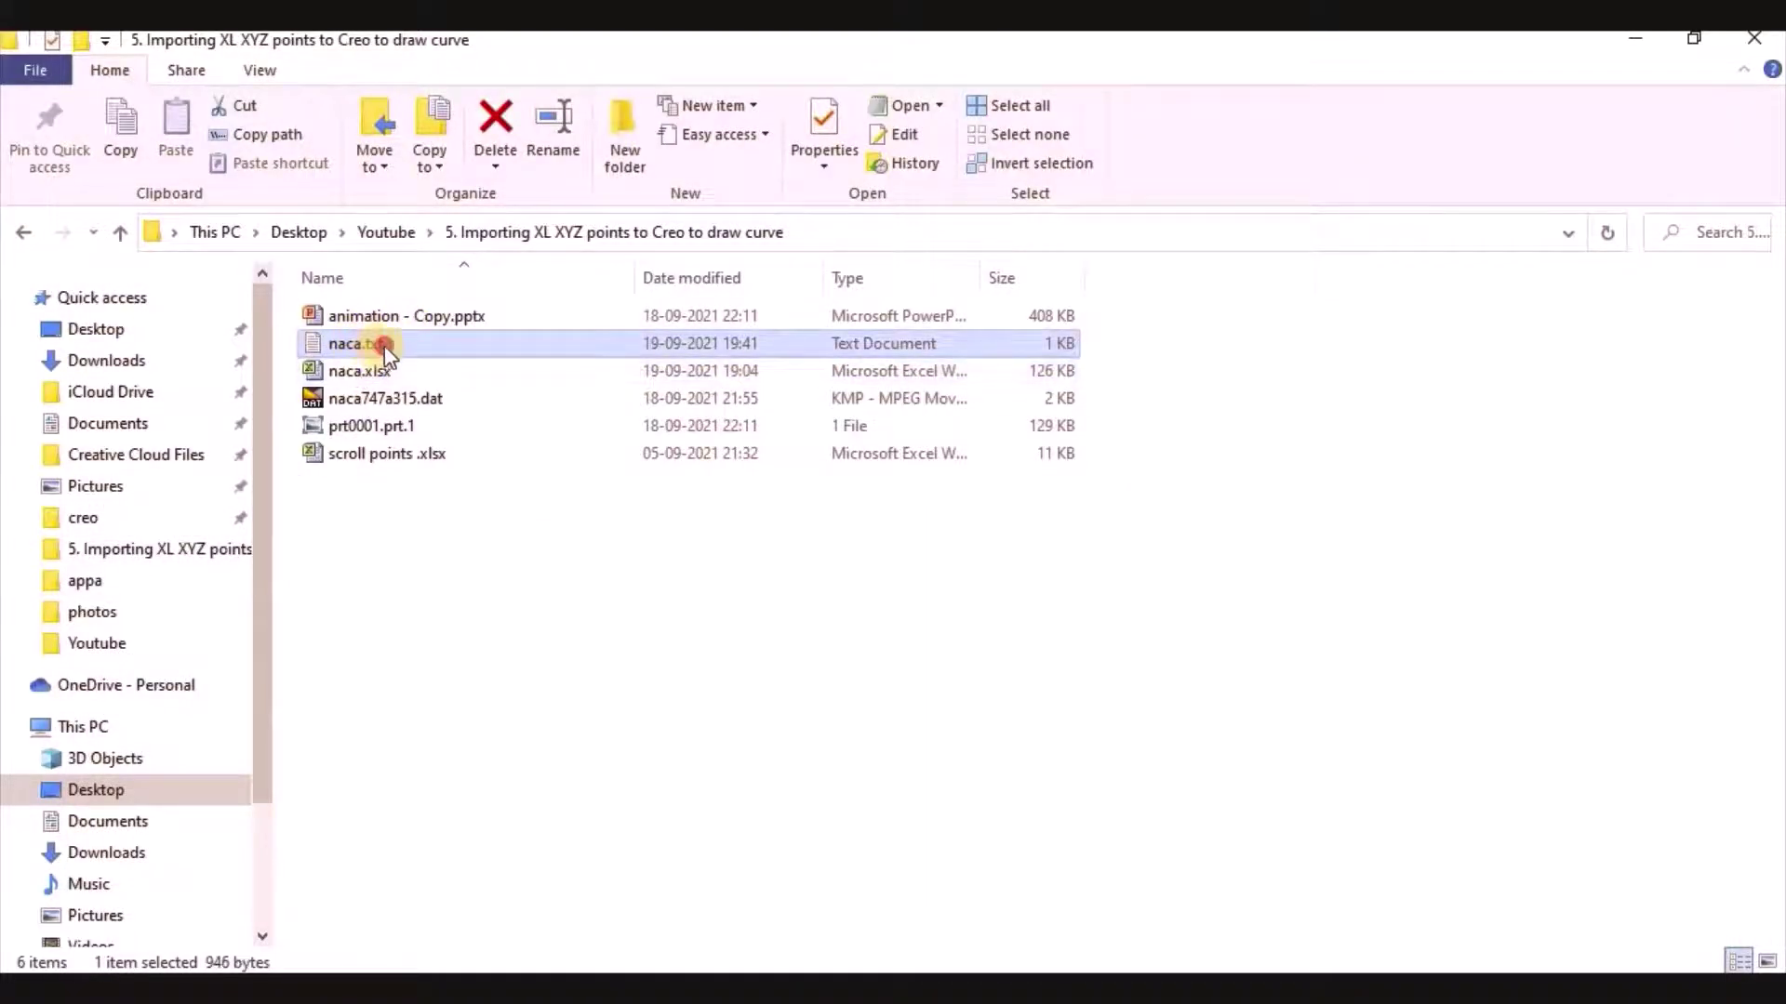
click(381, 344)
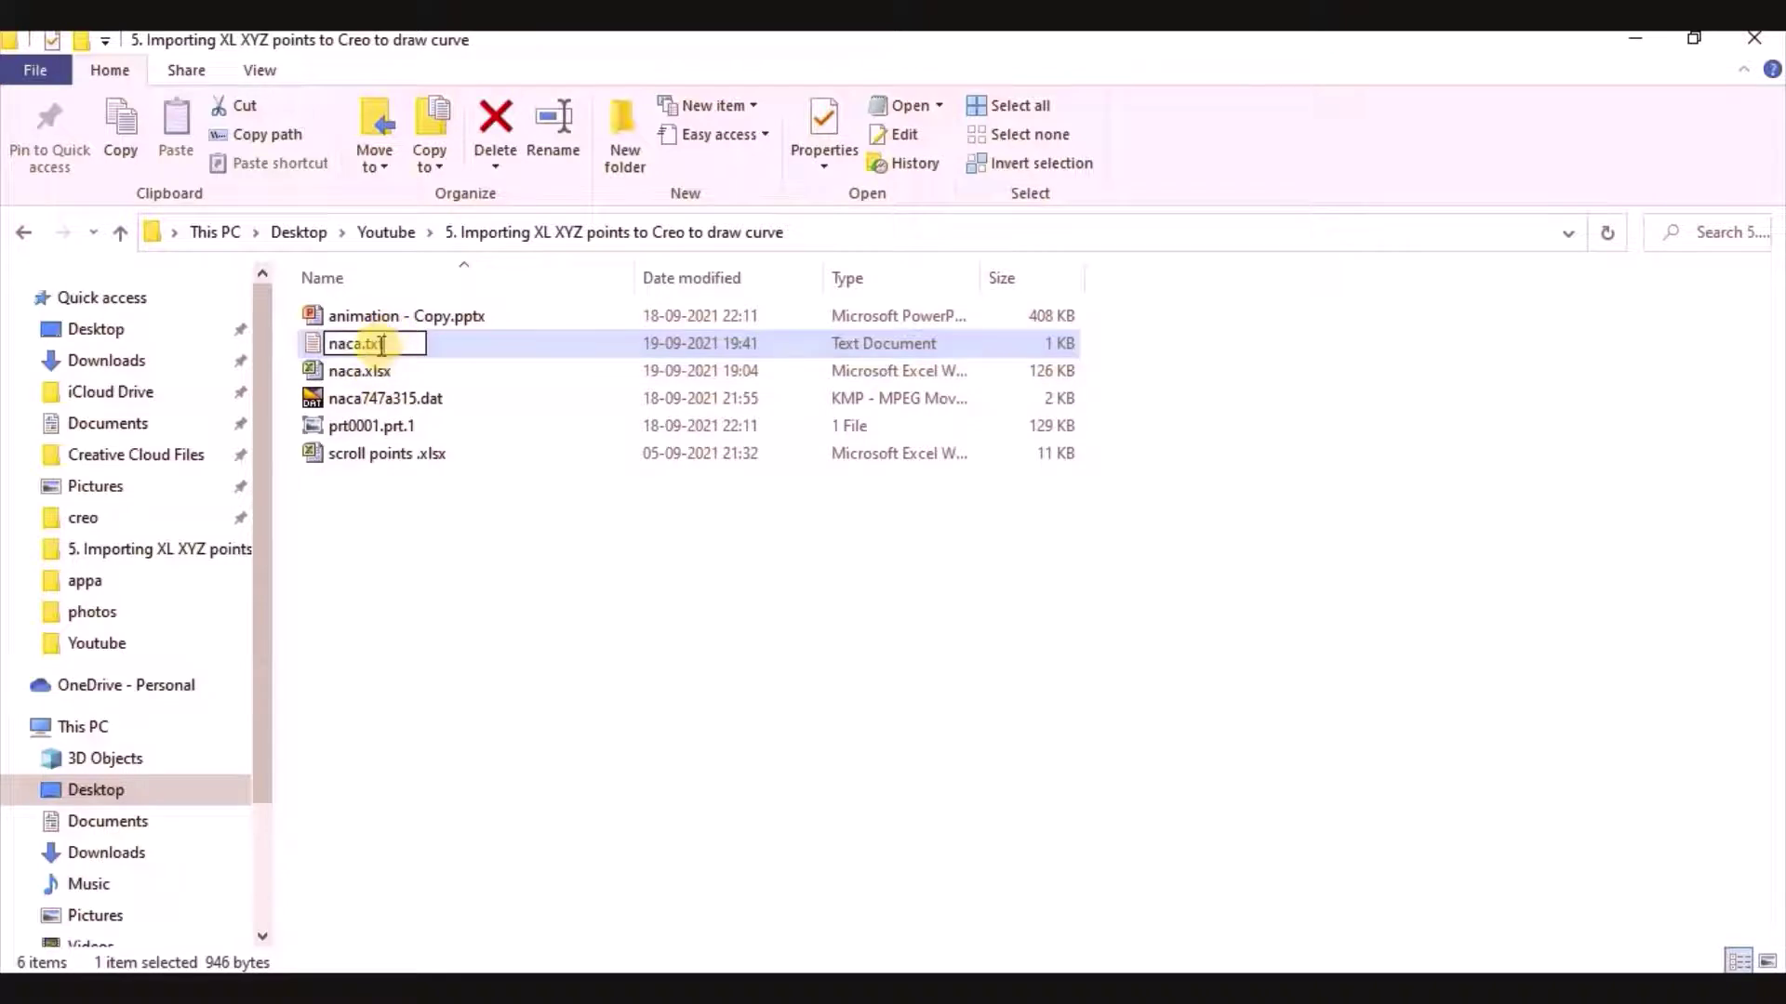
key(BackSpace)
key(BackSpace)
key(BackSpace)
text(pts)
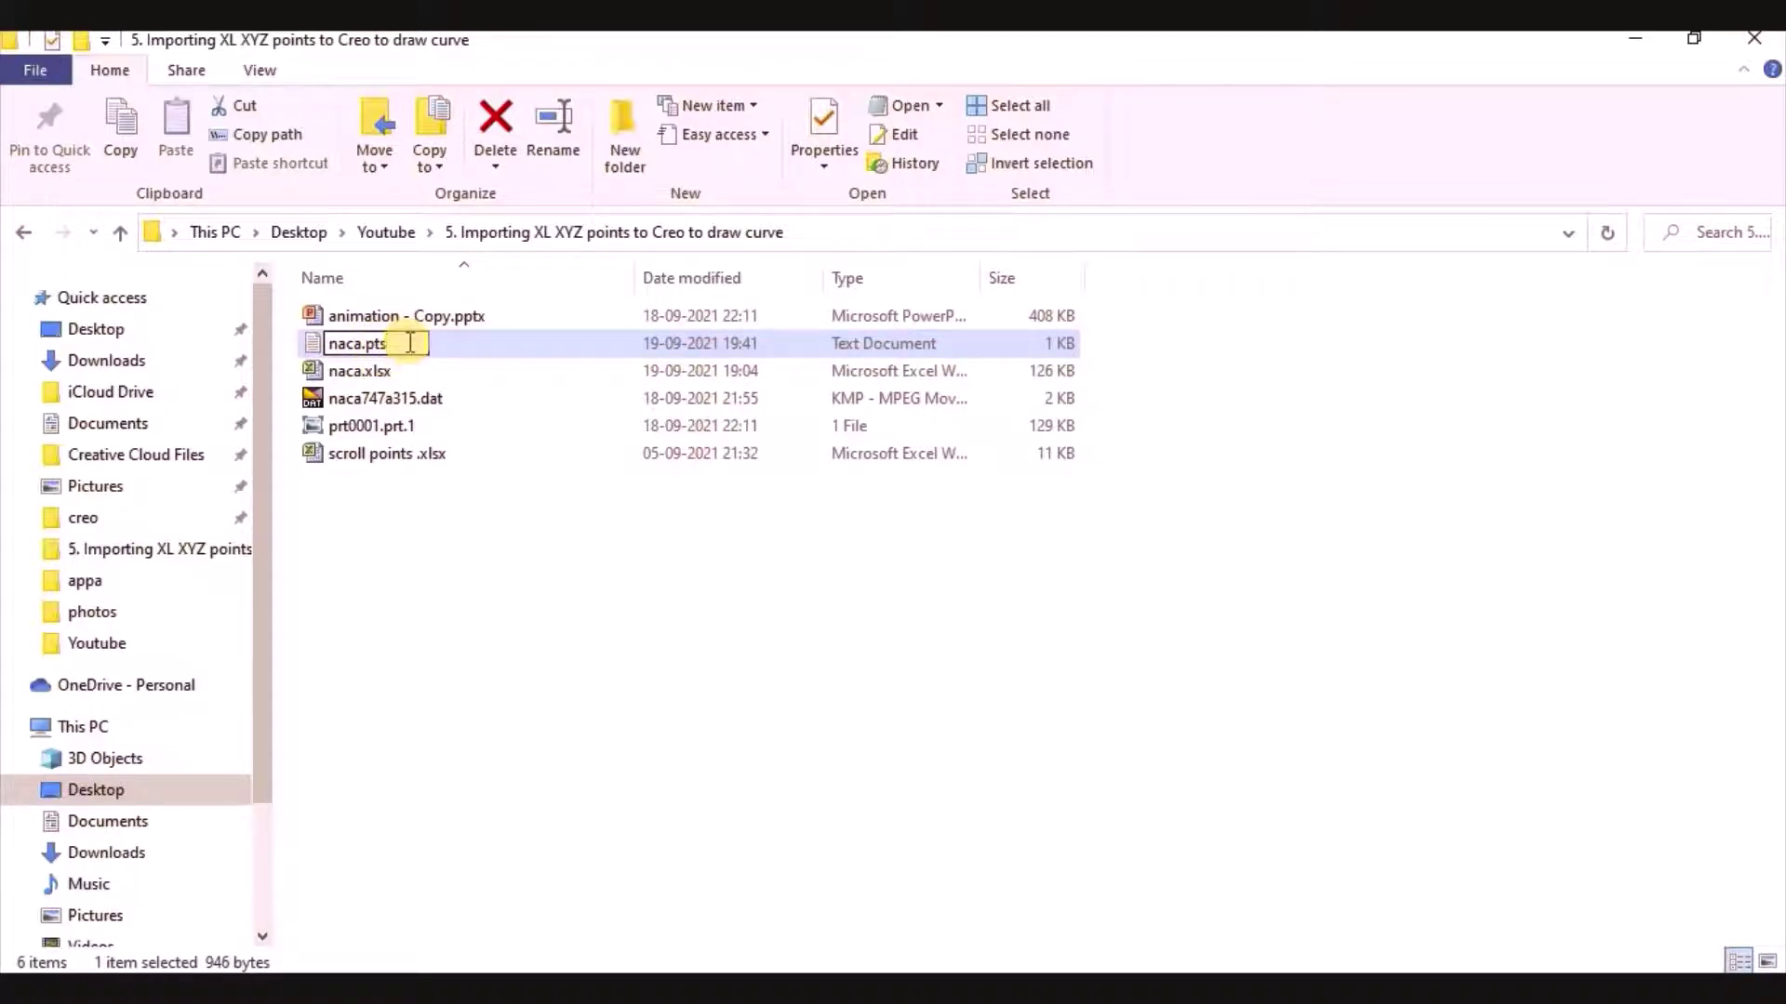
key(Return)
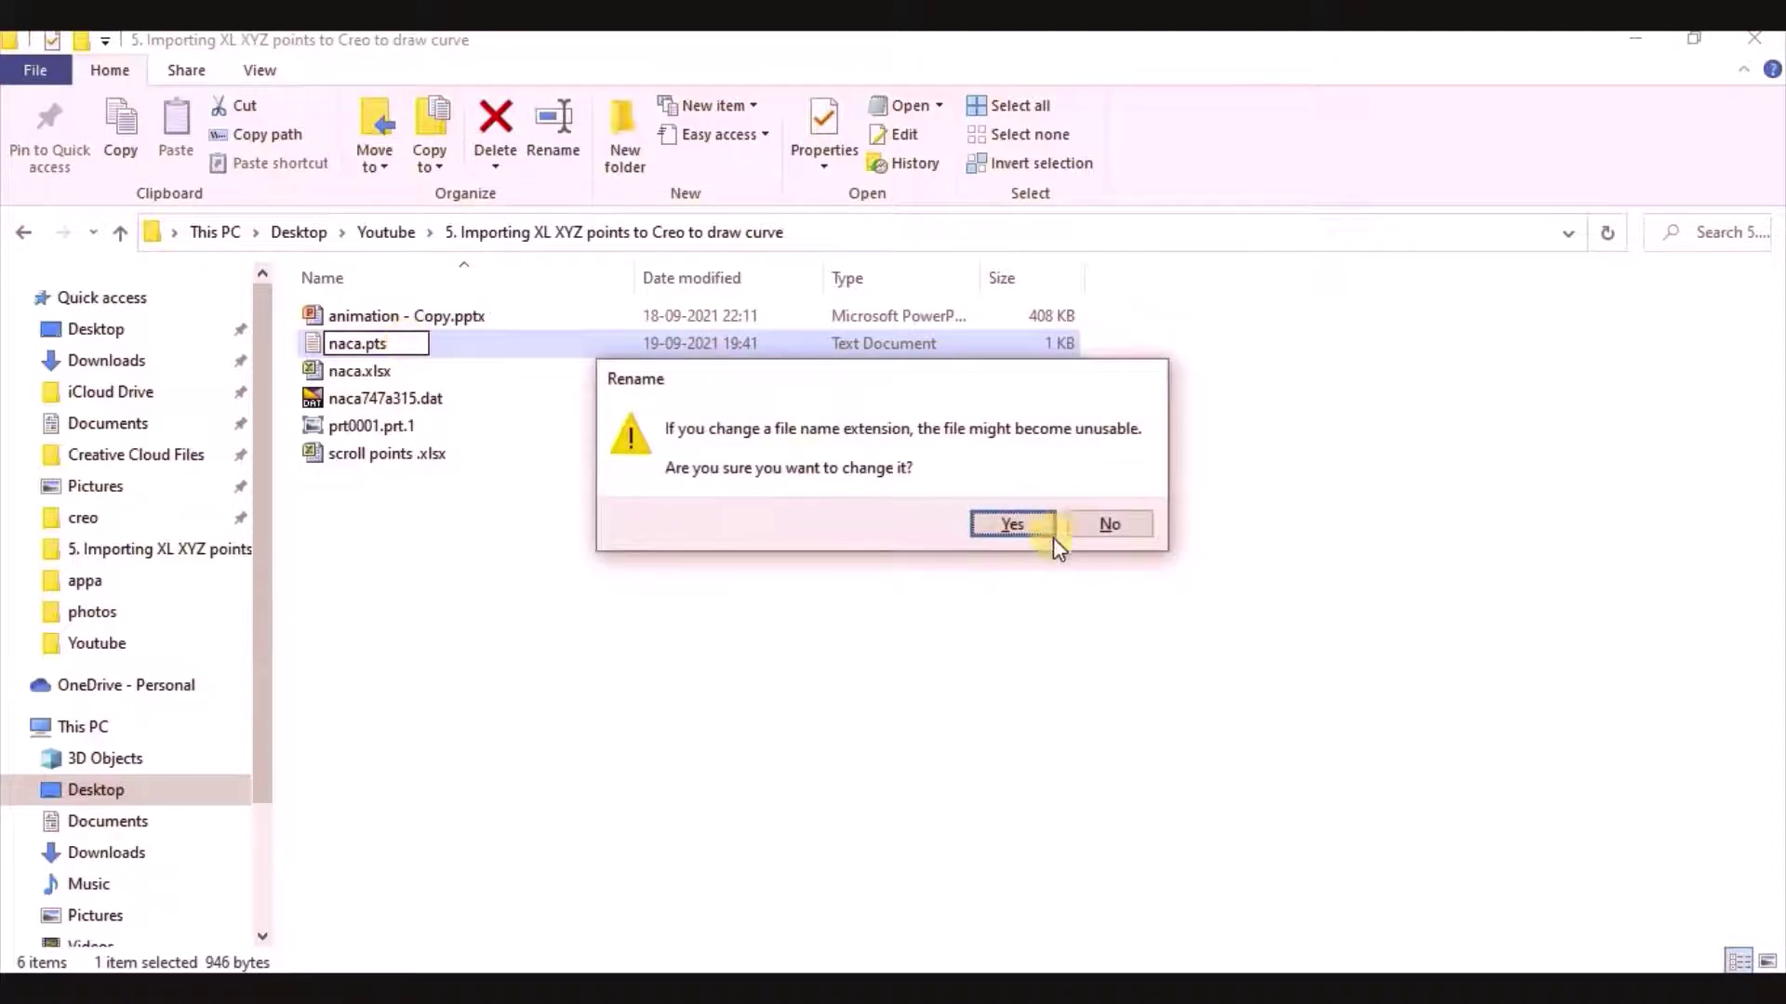
click(1003, 528)
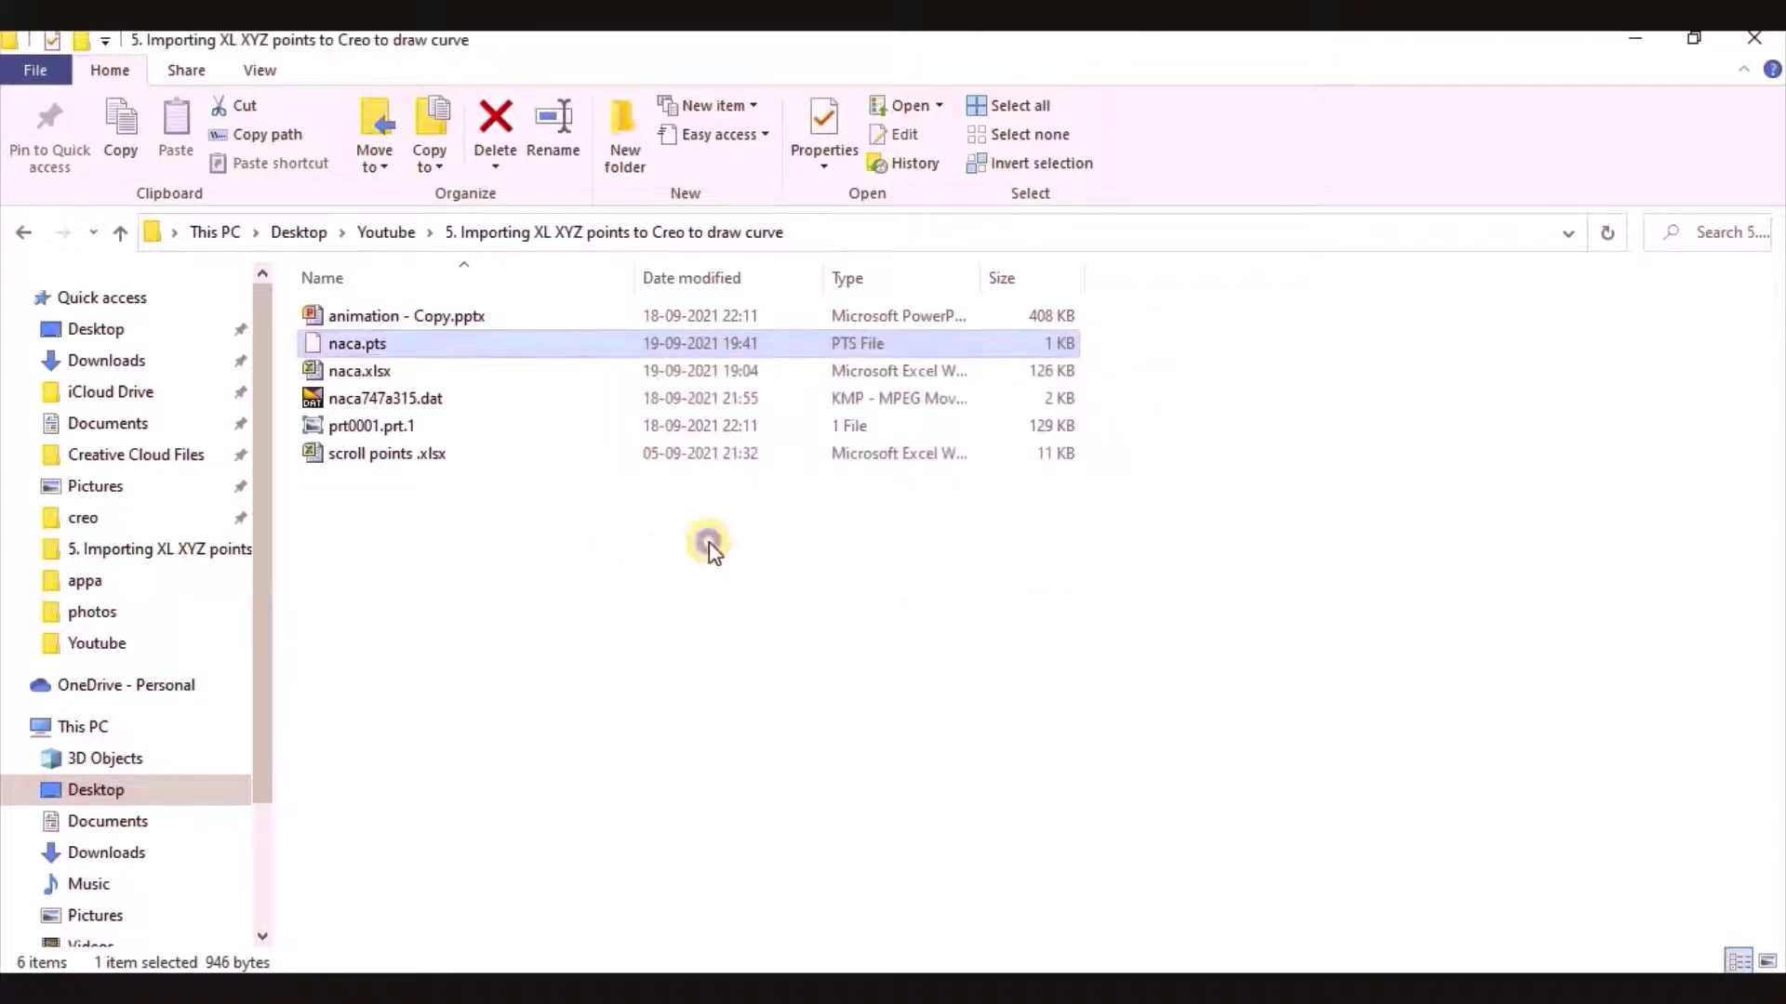
right_click(657, 597)
Step: Refresh the folder, then start Sketch 1 on FRONT with RIGHT facing Top, viewed flat-on
click(765, 248)
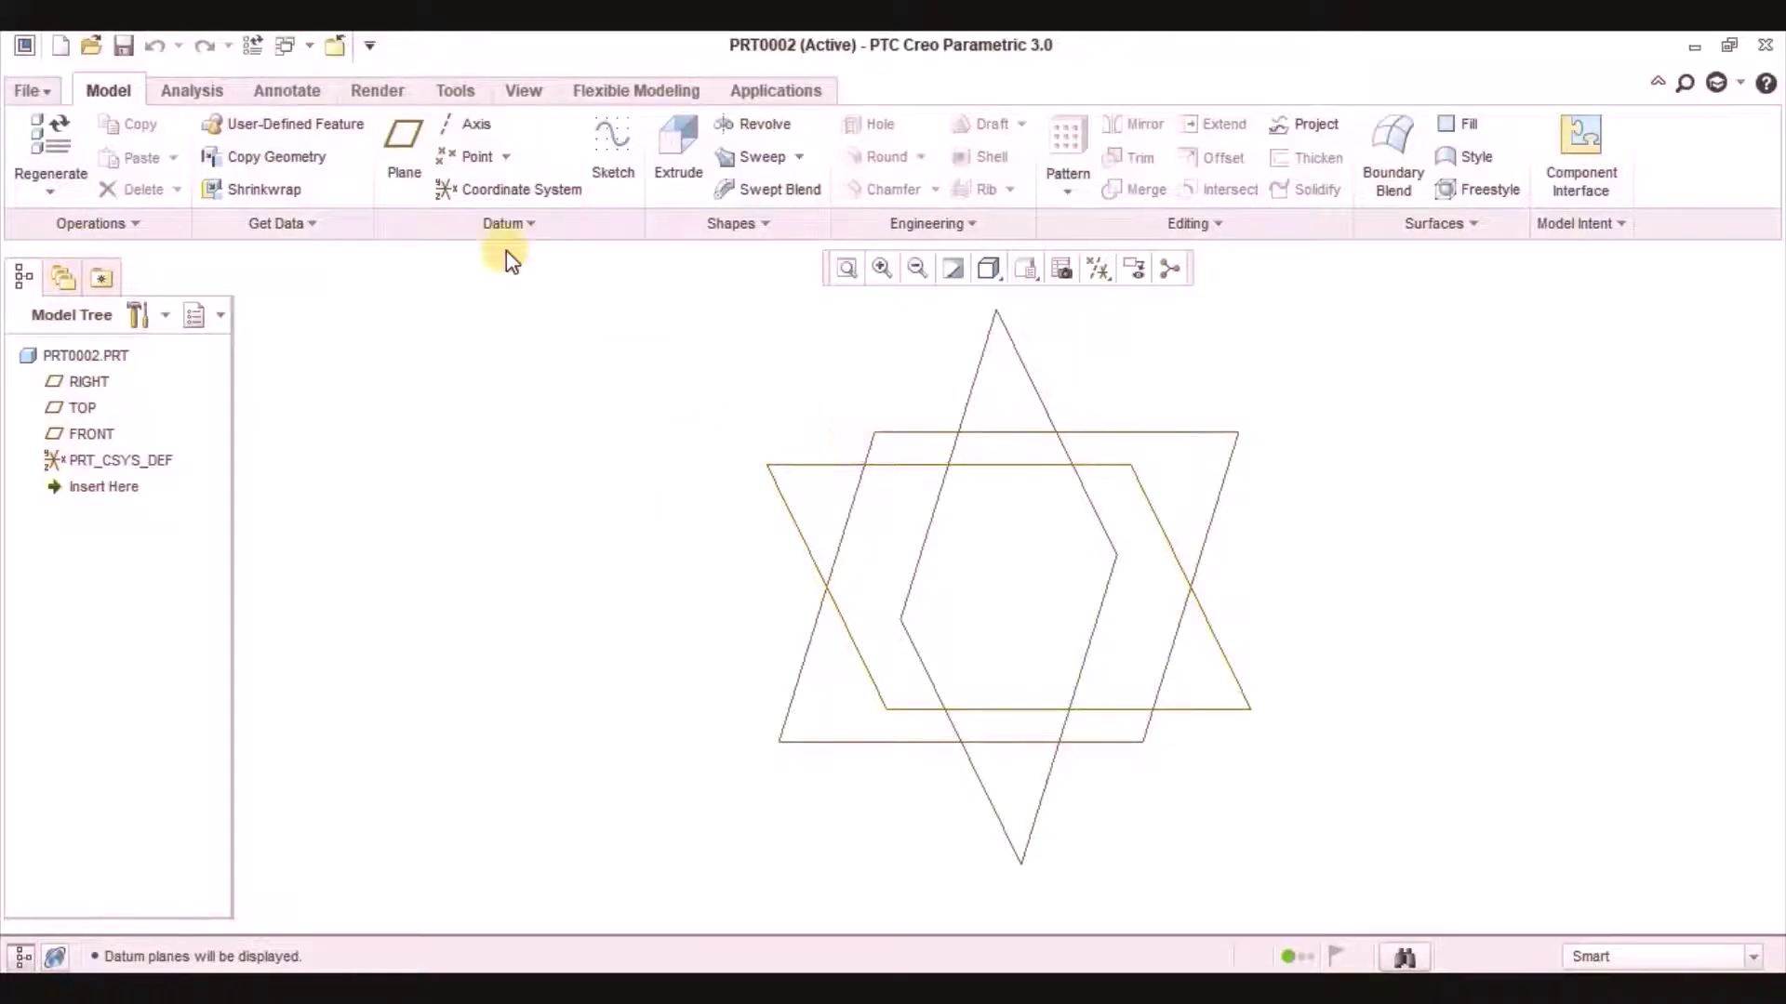
click(611, 153)
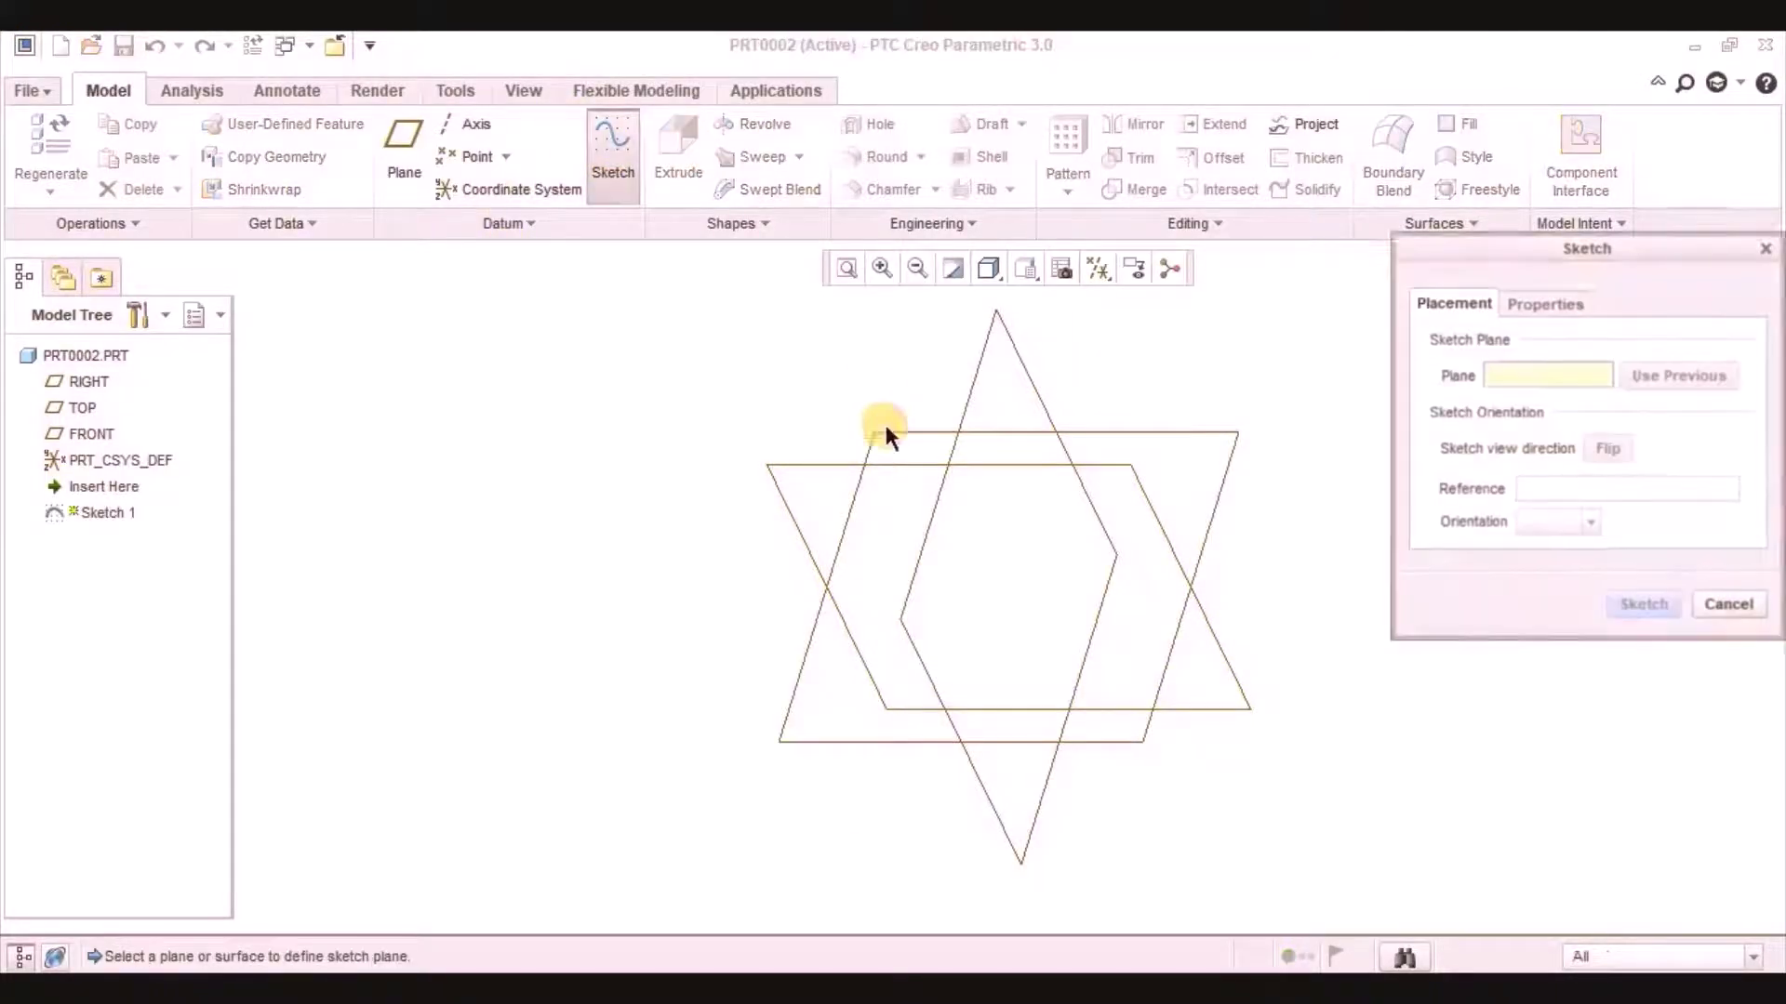
click(824, 464)
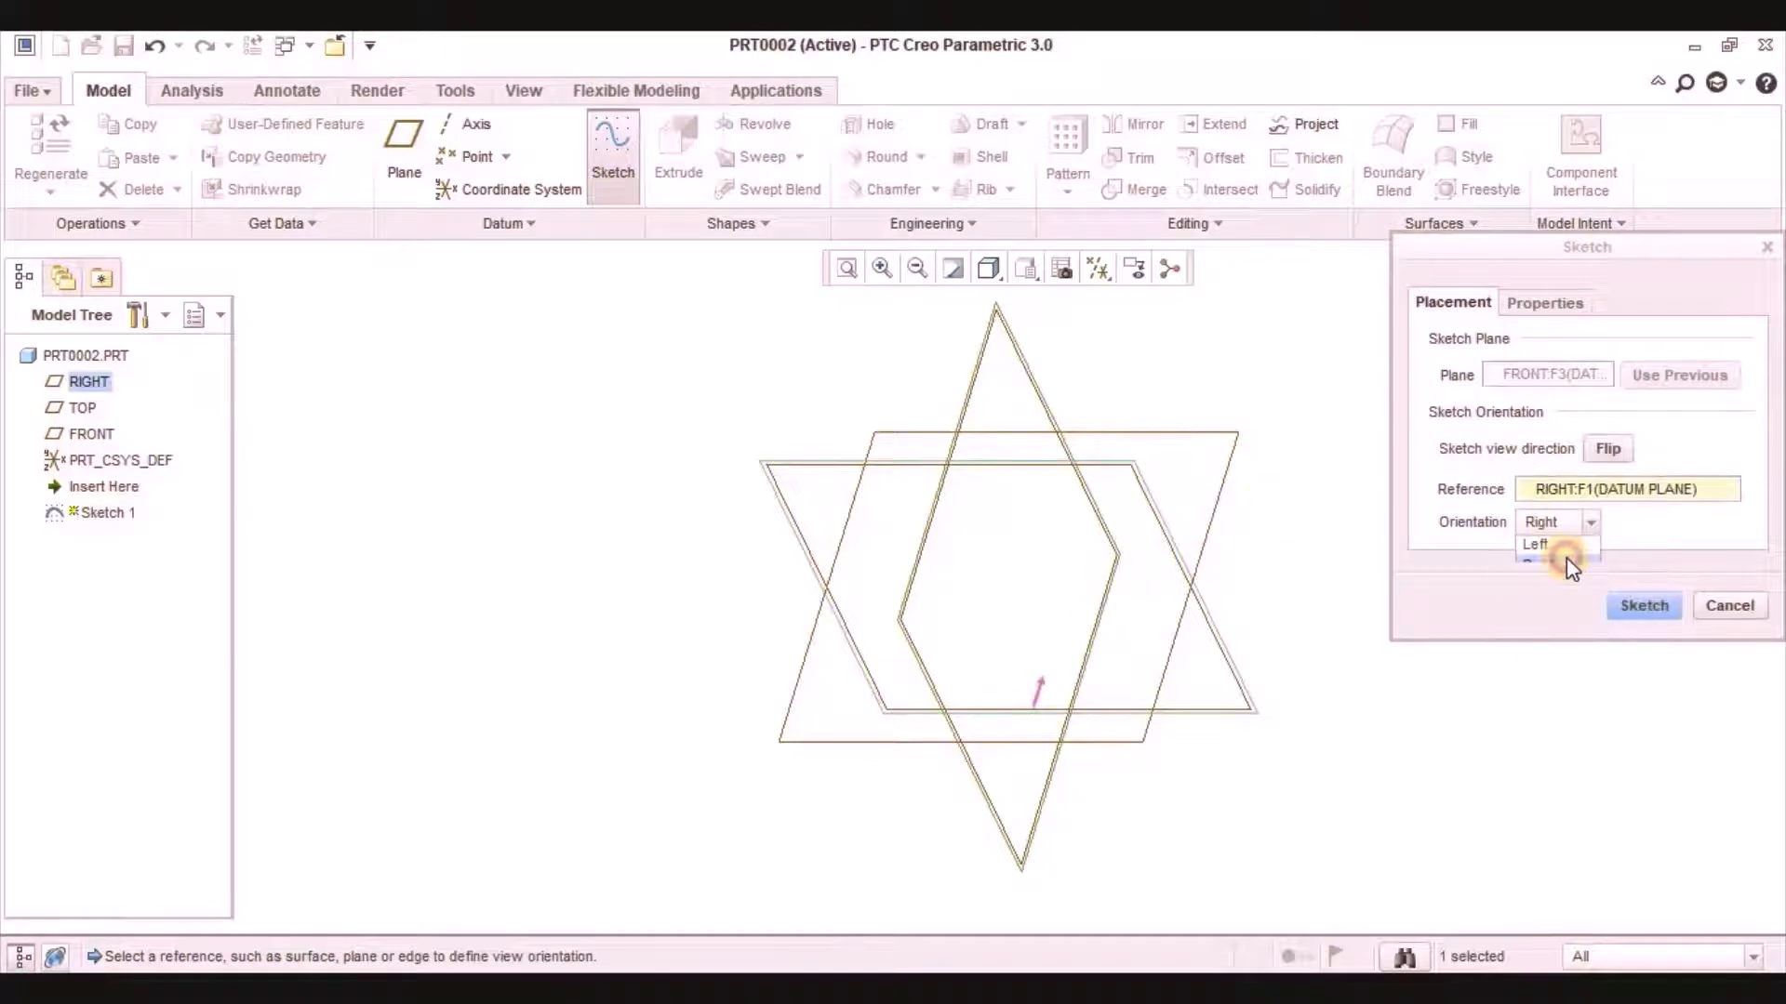
click(1540, 549)
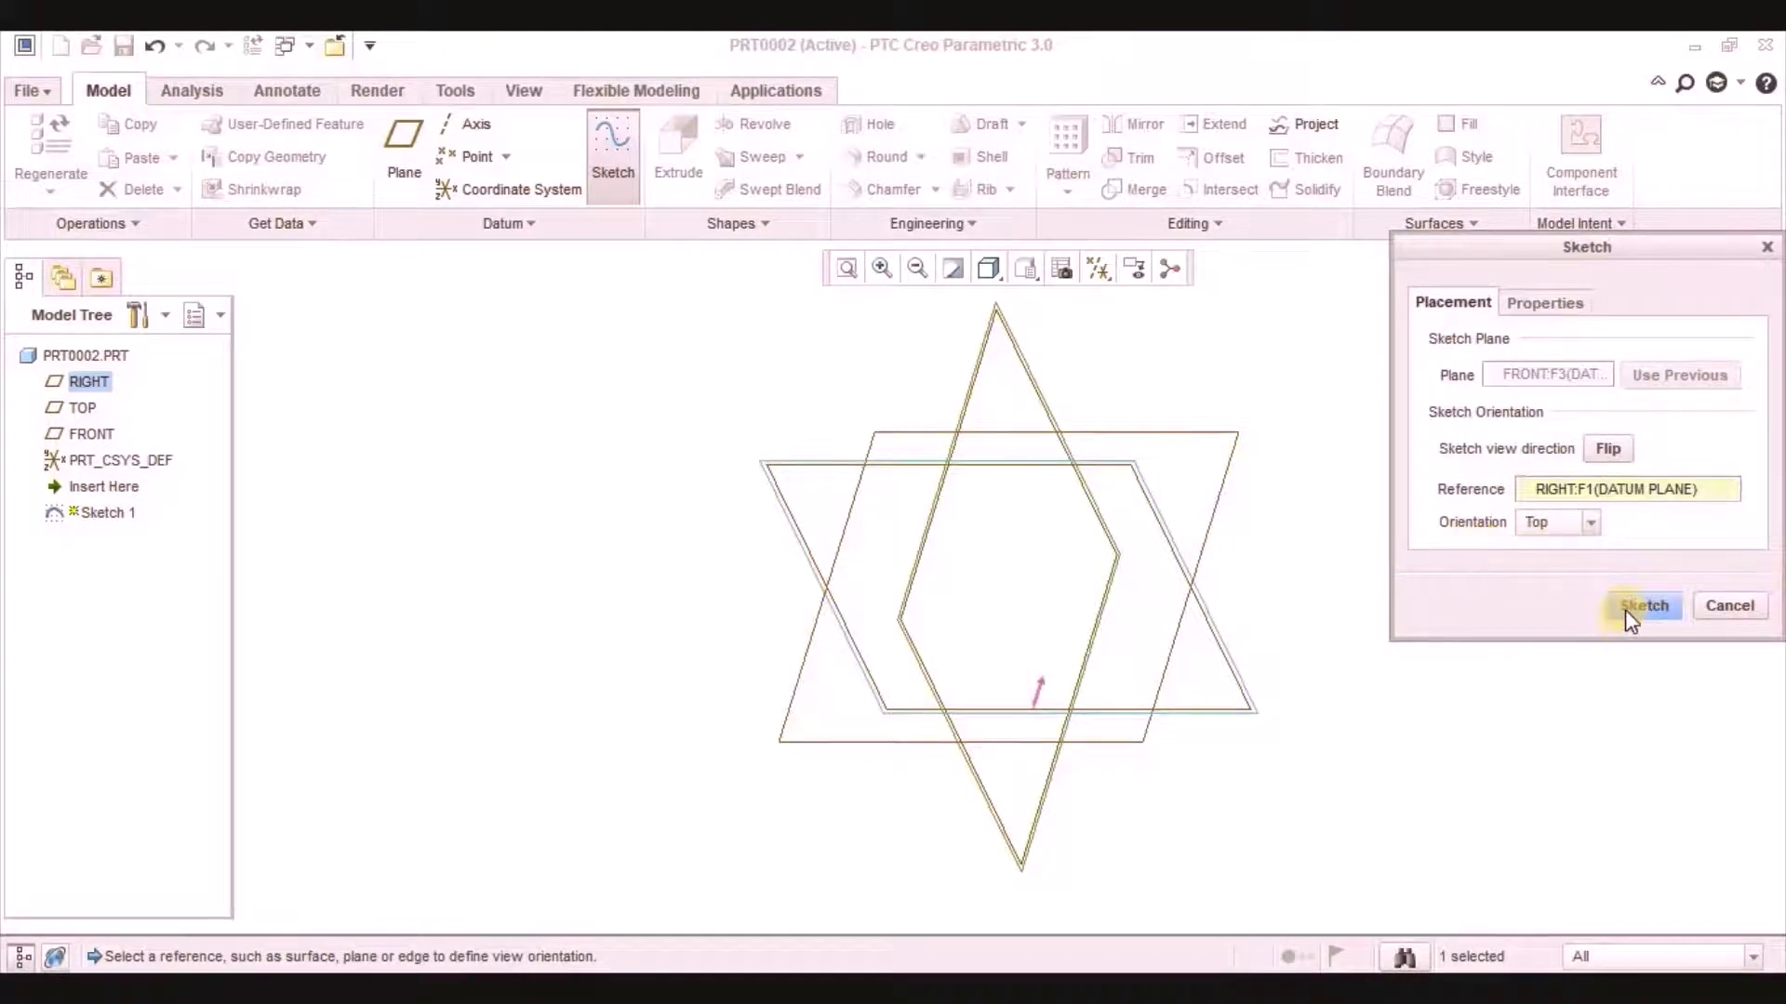
click(1635, 607)
click(1096, 269)
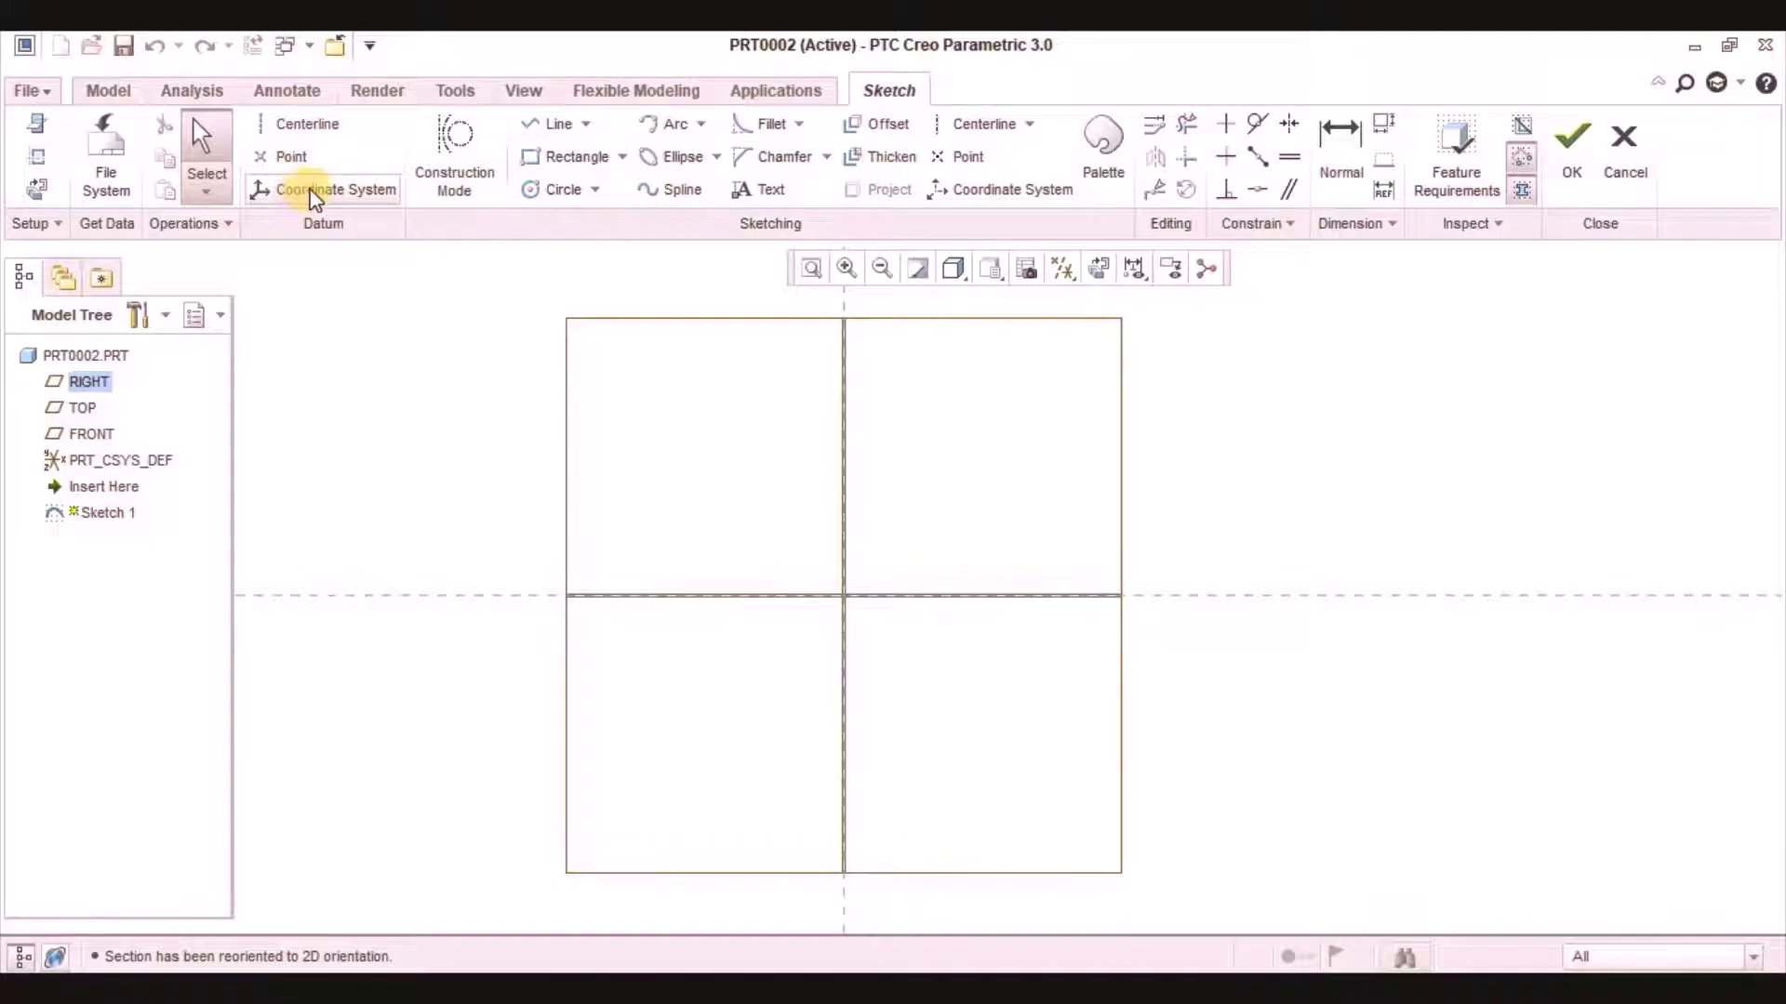
Step: Hide the datum planes and place a sketch coordinate system at the origin
click(1063, 268)
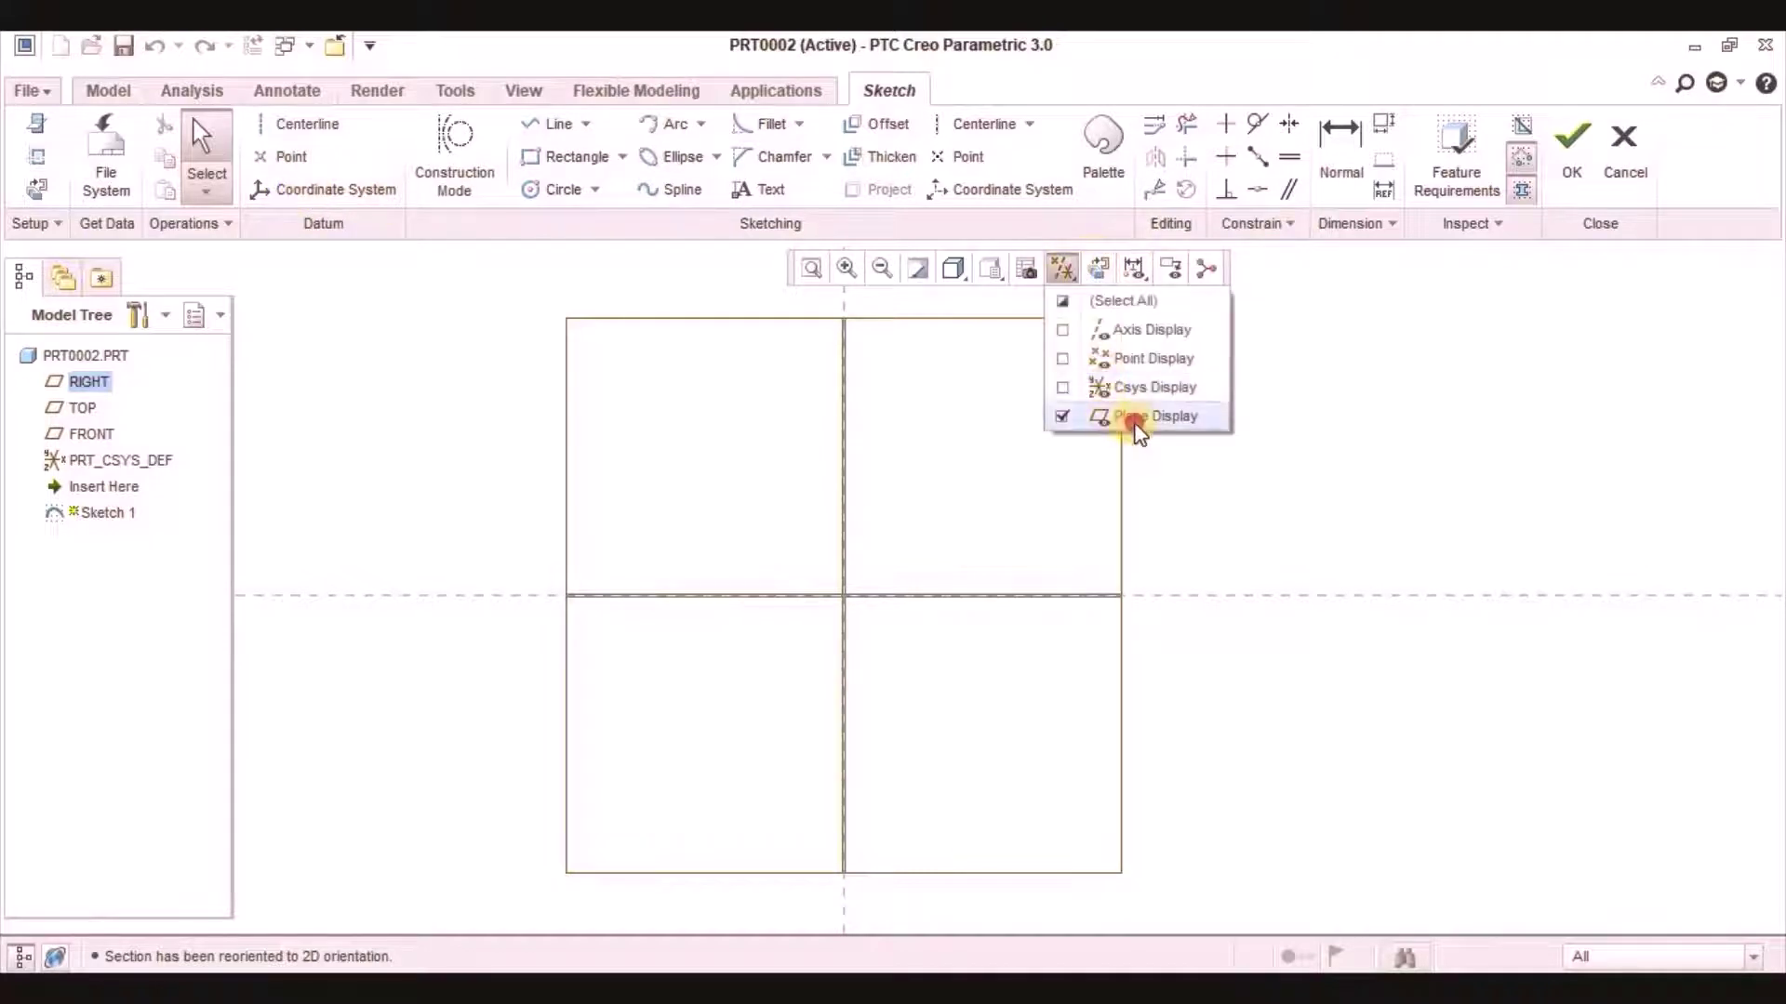
click(1136, 416)
click(351, 190)
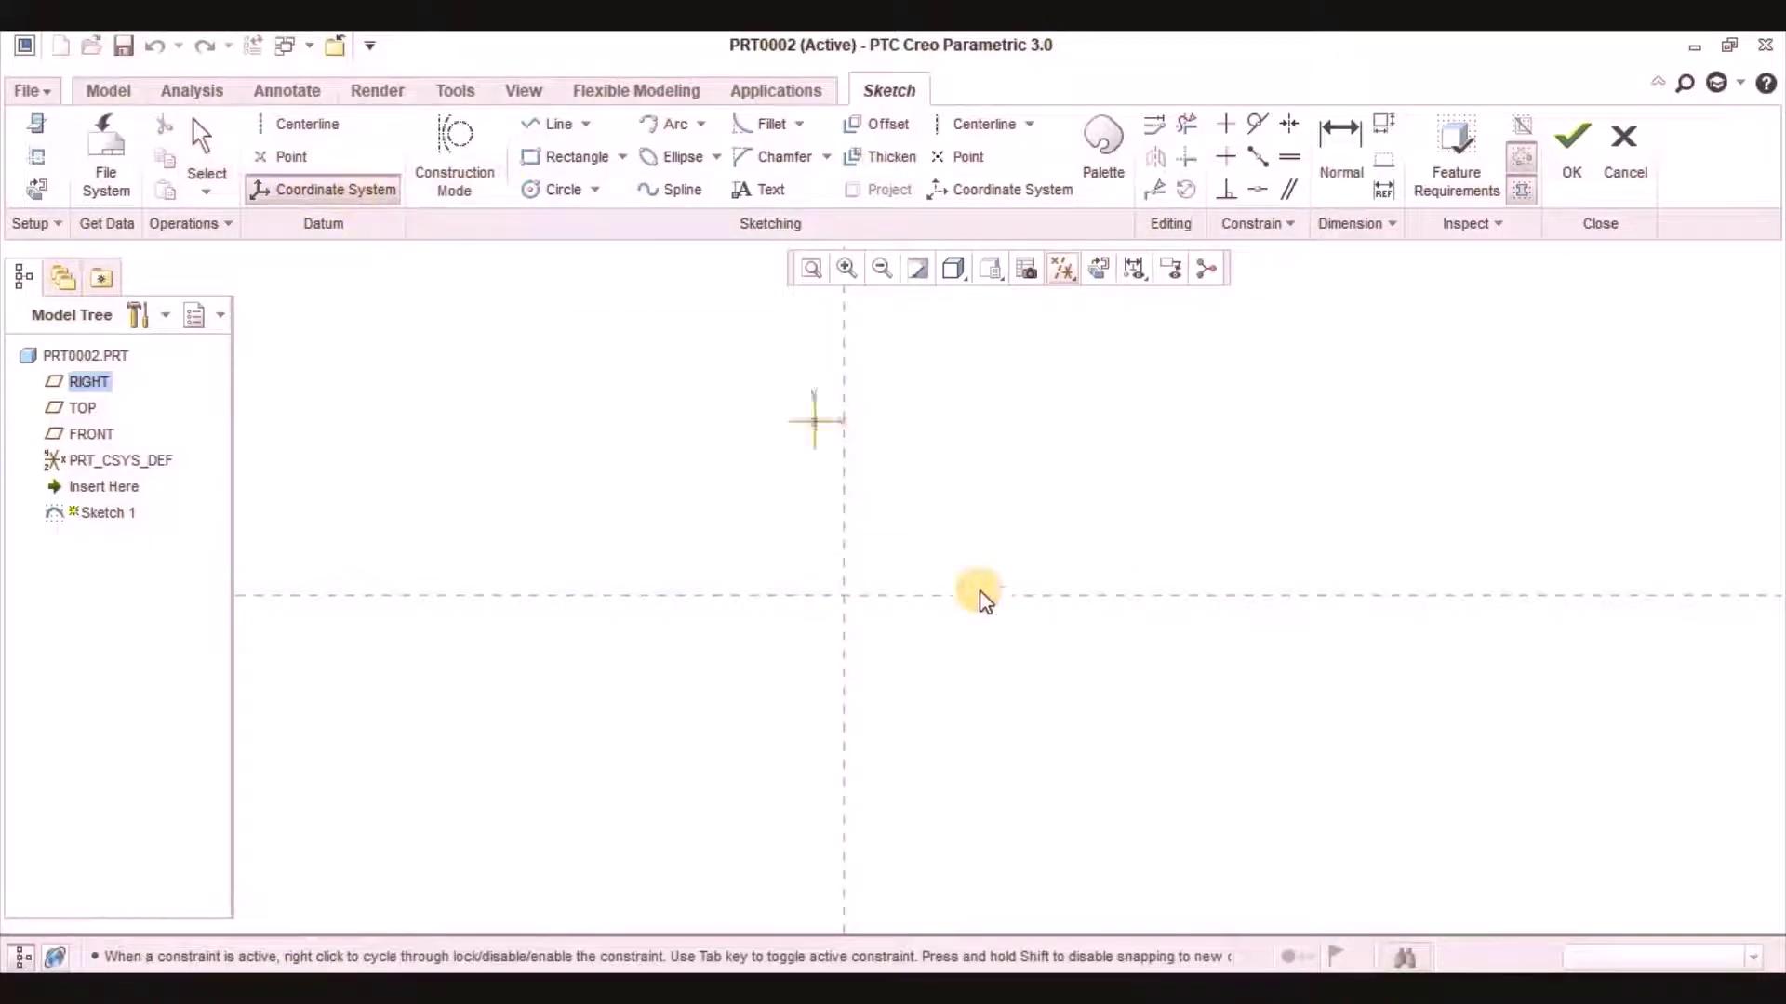
click(845, 600)
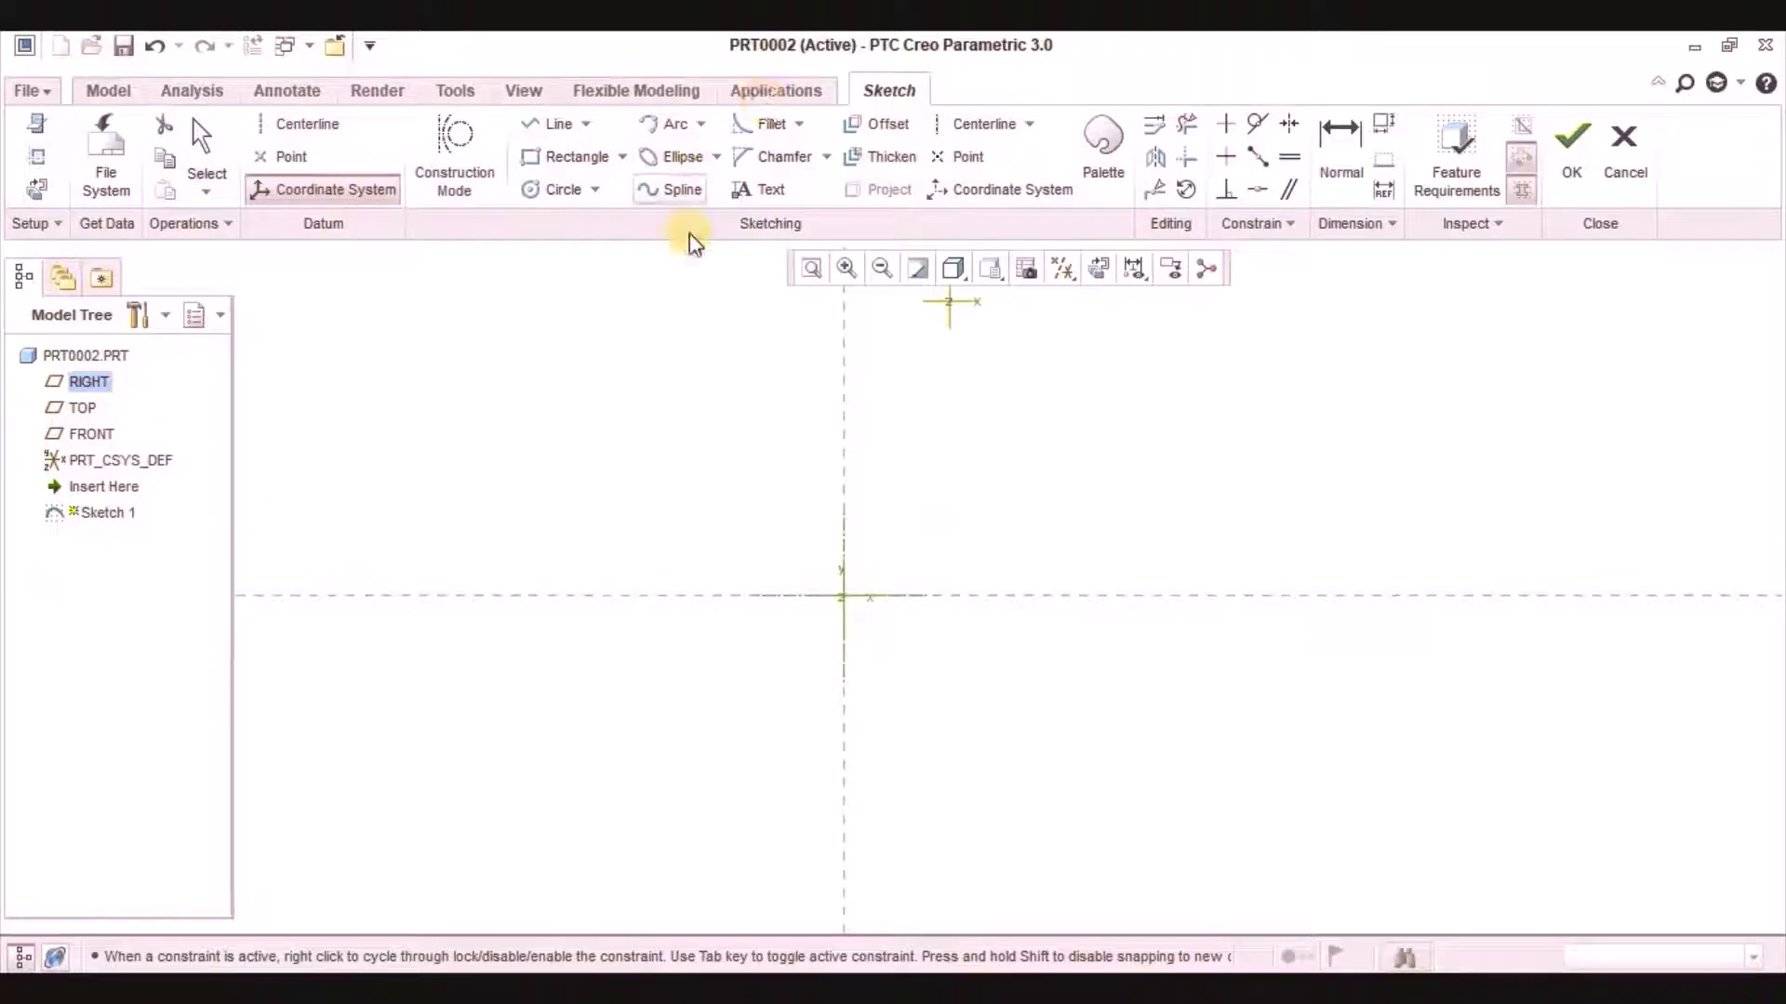
Step: Draw a closed spline right of the origin, then reopen it to show its point-file options
click(660, 192)
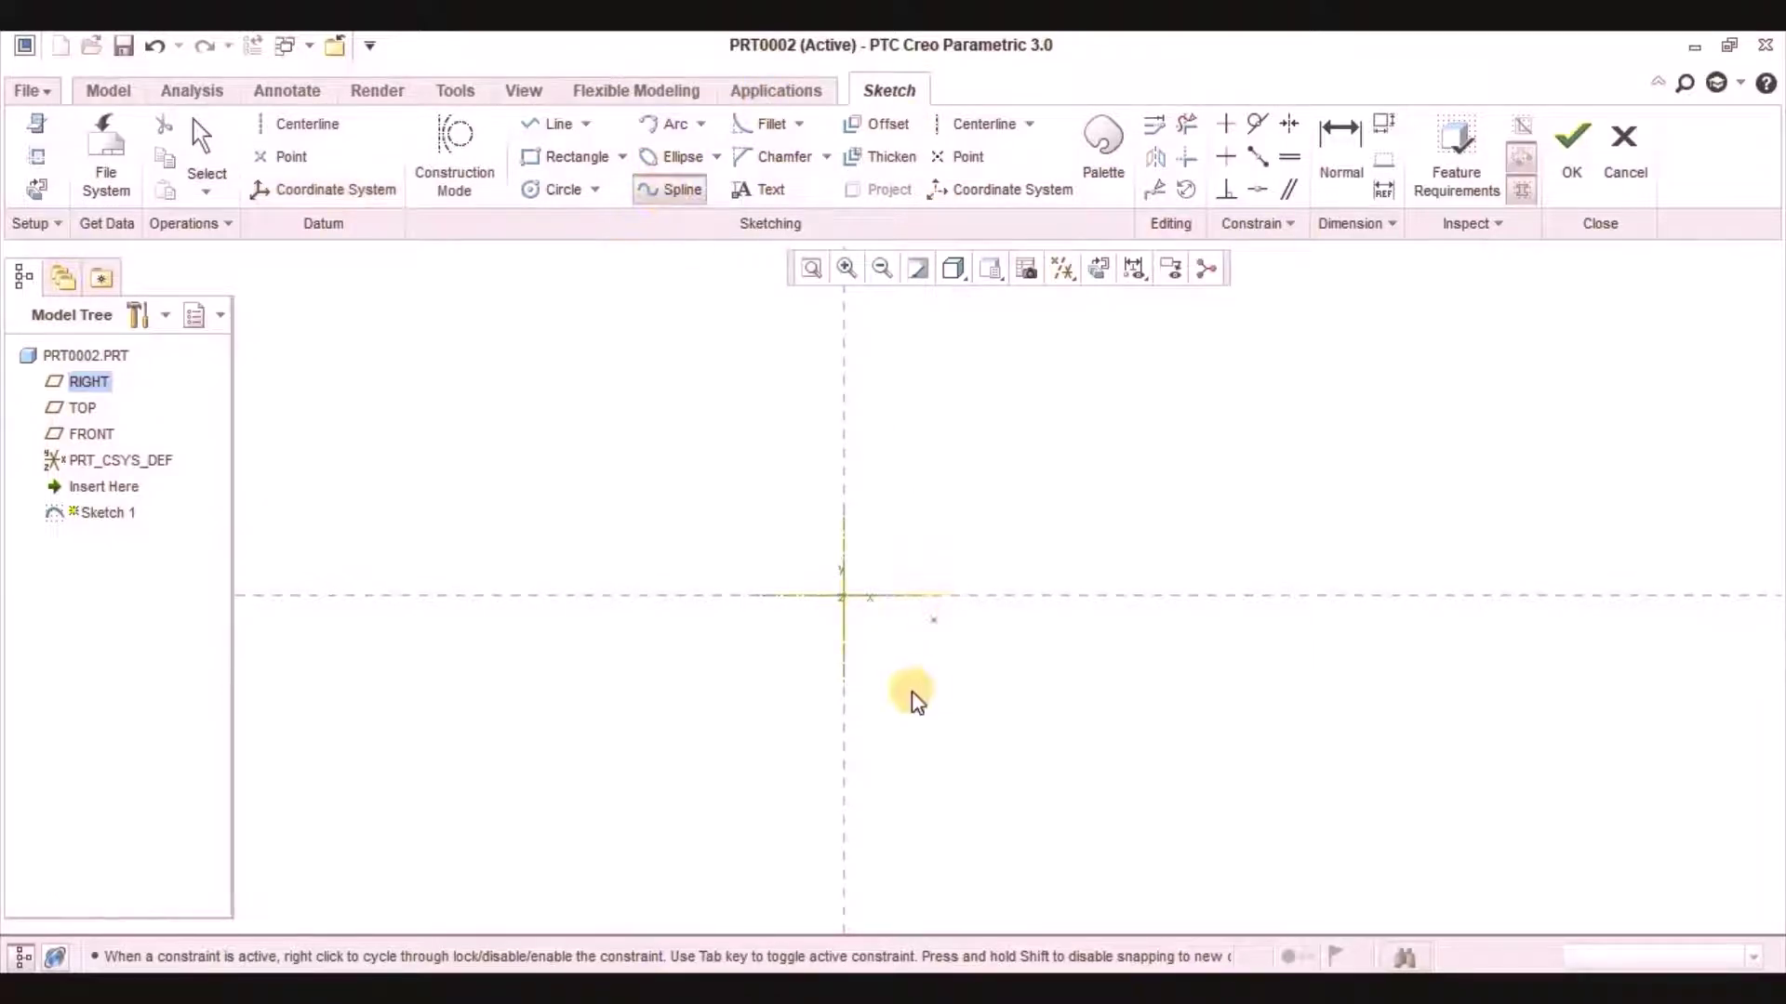
scroll(912, 698, up, 1)
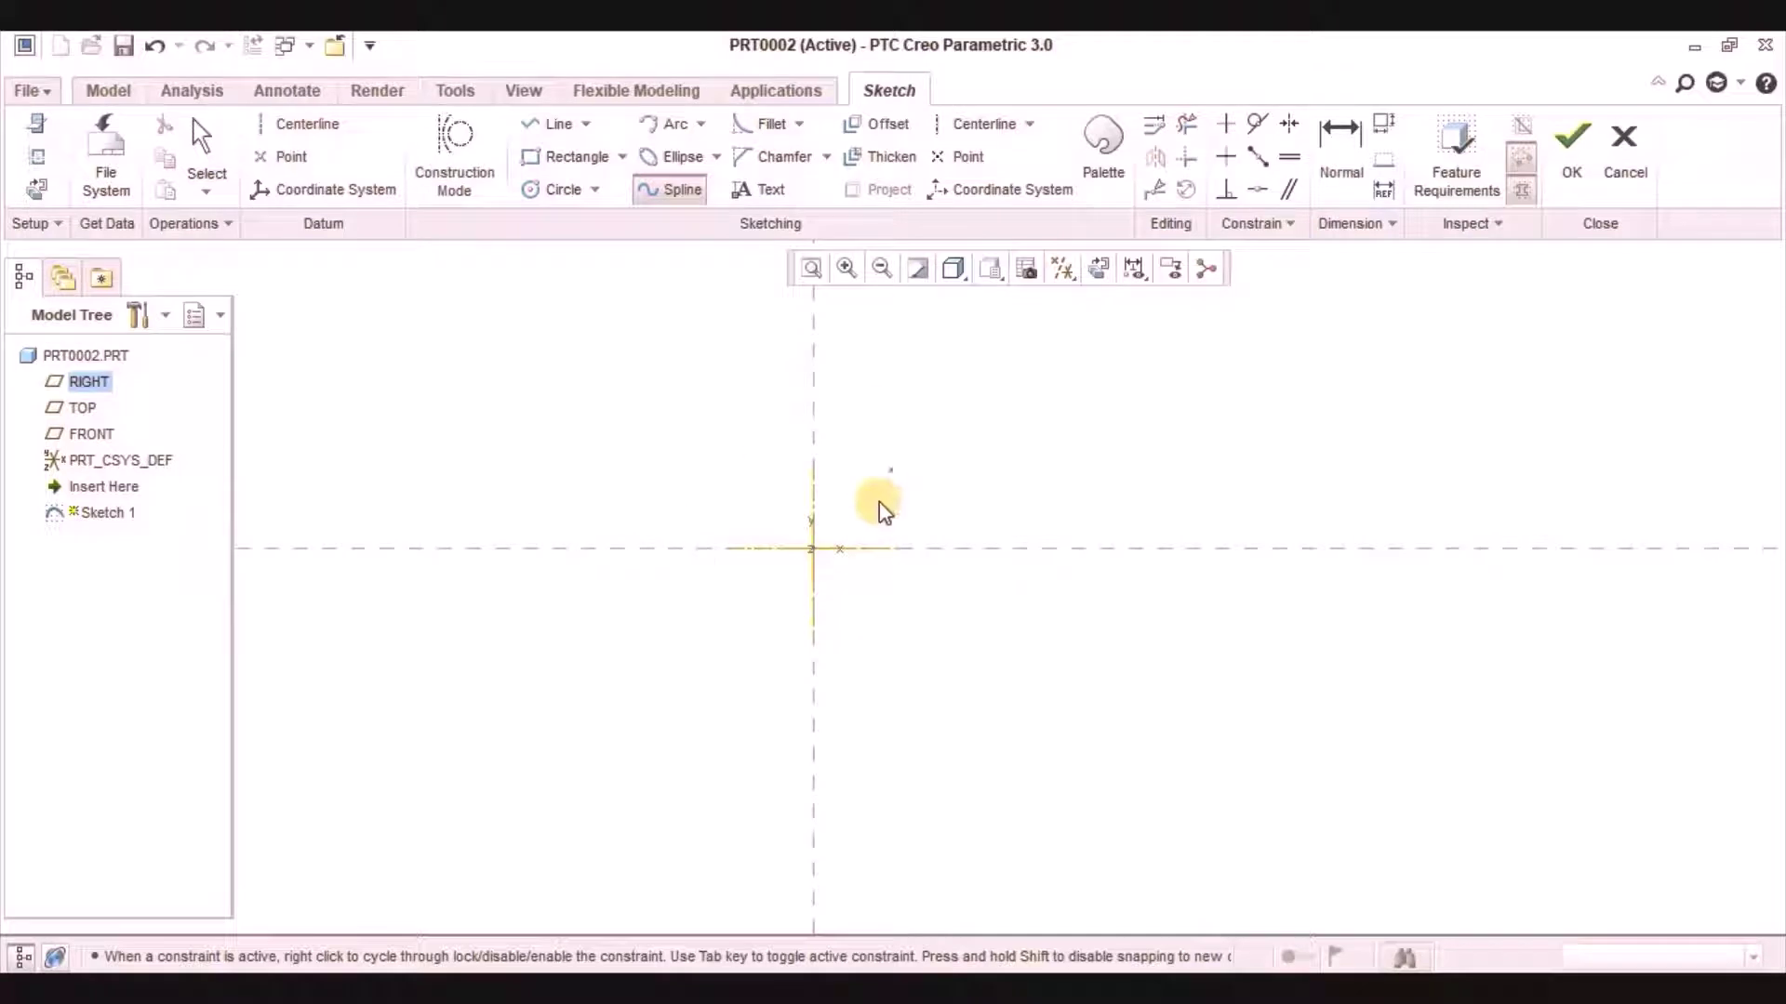
mouse_move(856, 506)
mouse_down()
mouse_move(1058, 465)
mouse_move(1180, 481)
mouse_move(1325, 513)
mouse_move(1346, 579)
mouse_move(1292, 624)
mouse_move(977, 637)
mouse_move(859, 575)
mouse_move(918, 549)
mouse_up()
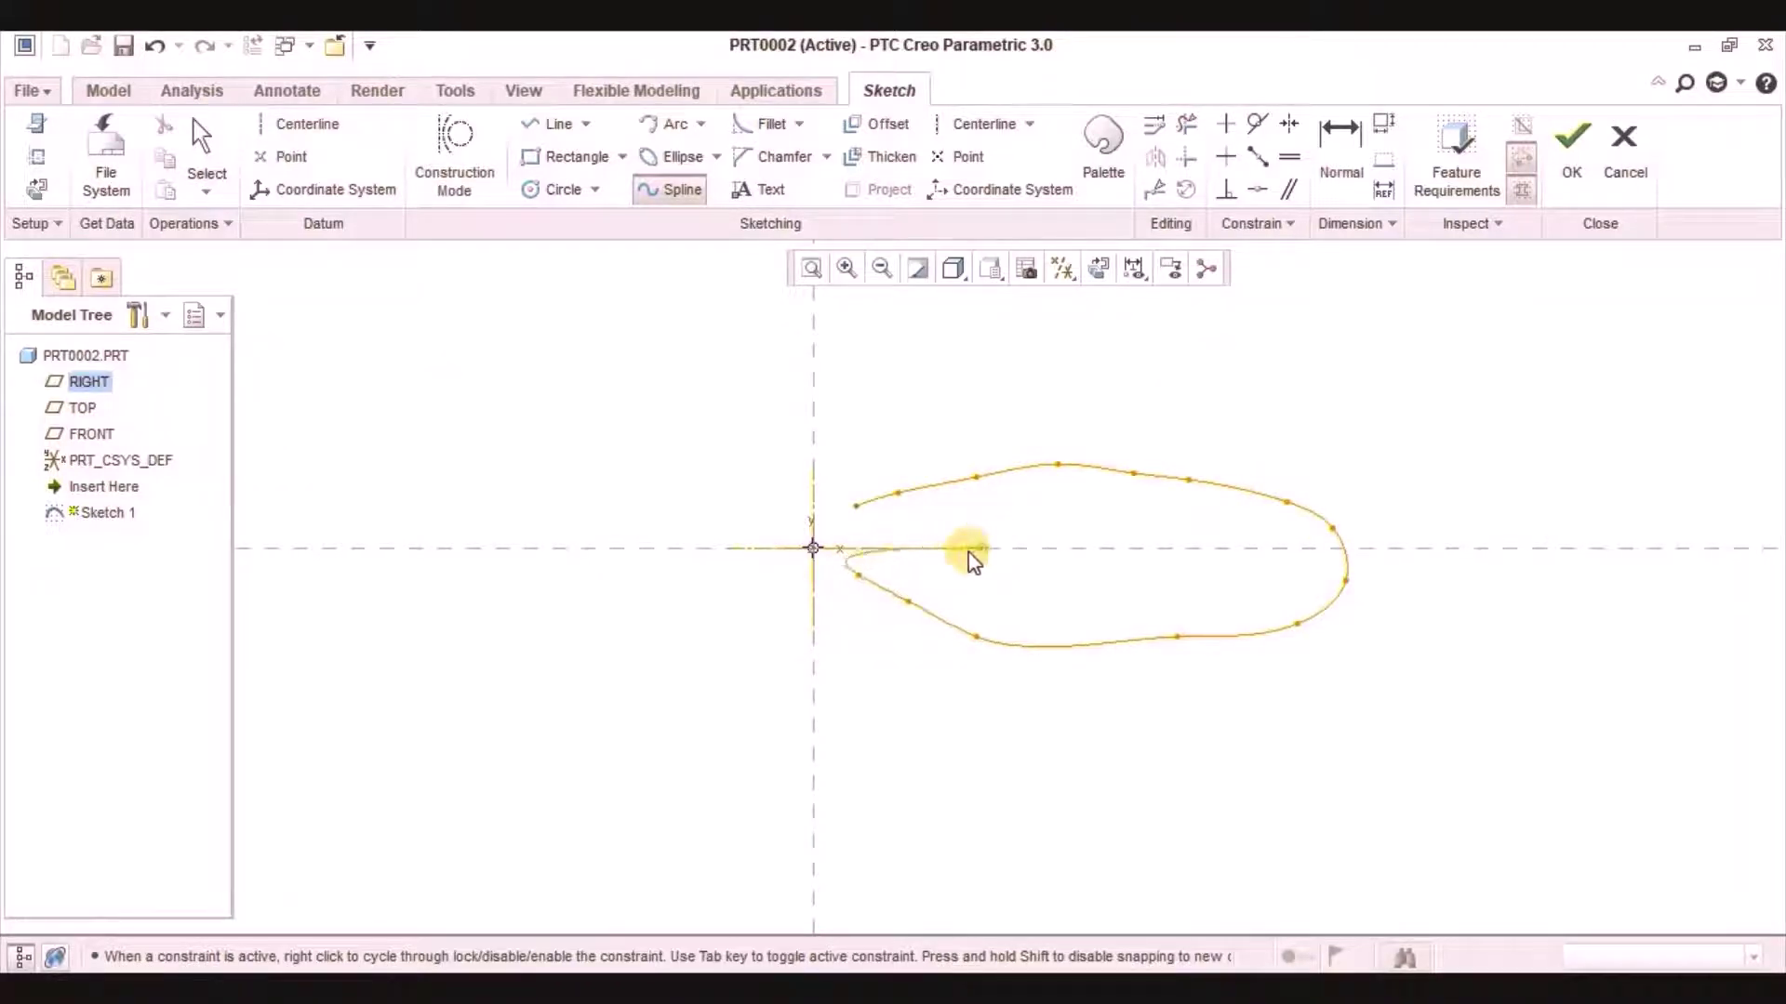
click(959, 549)
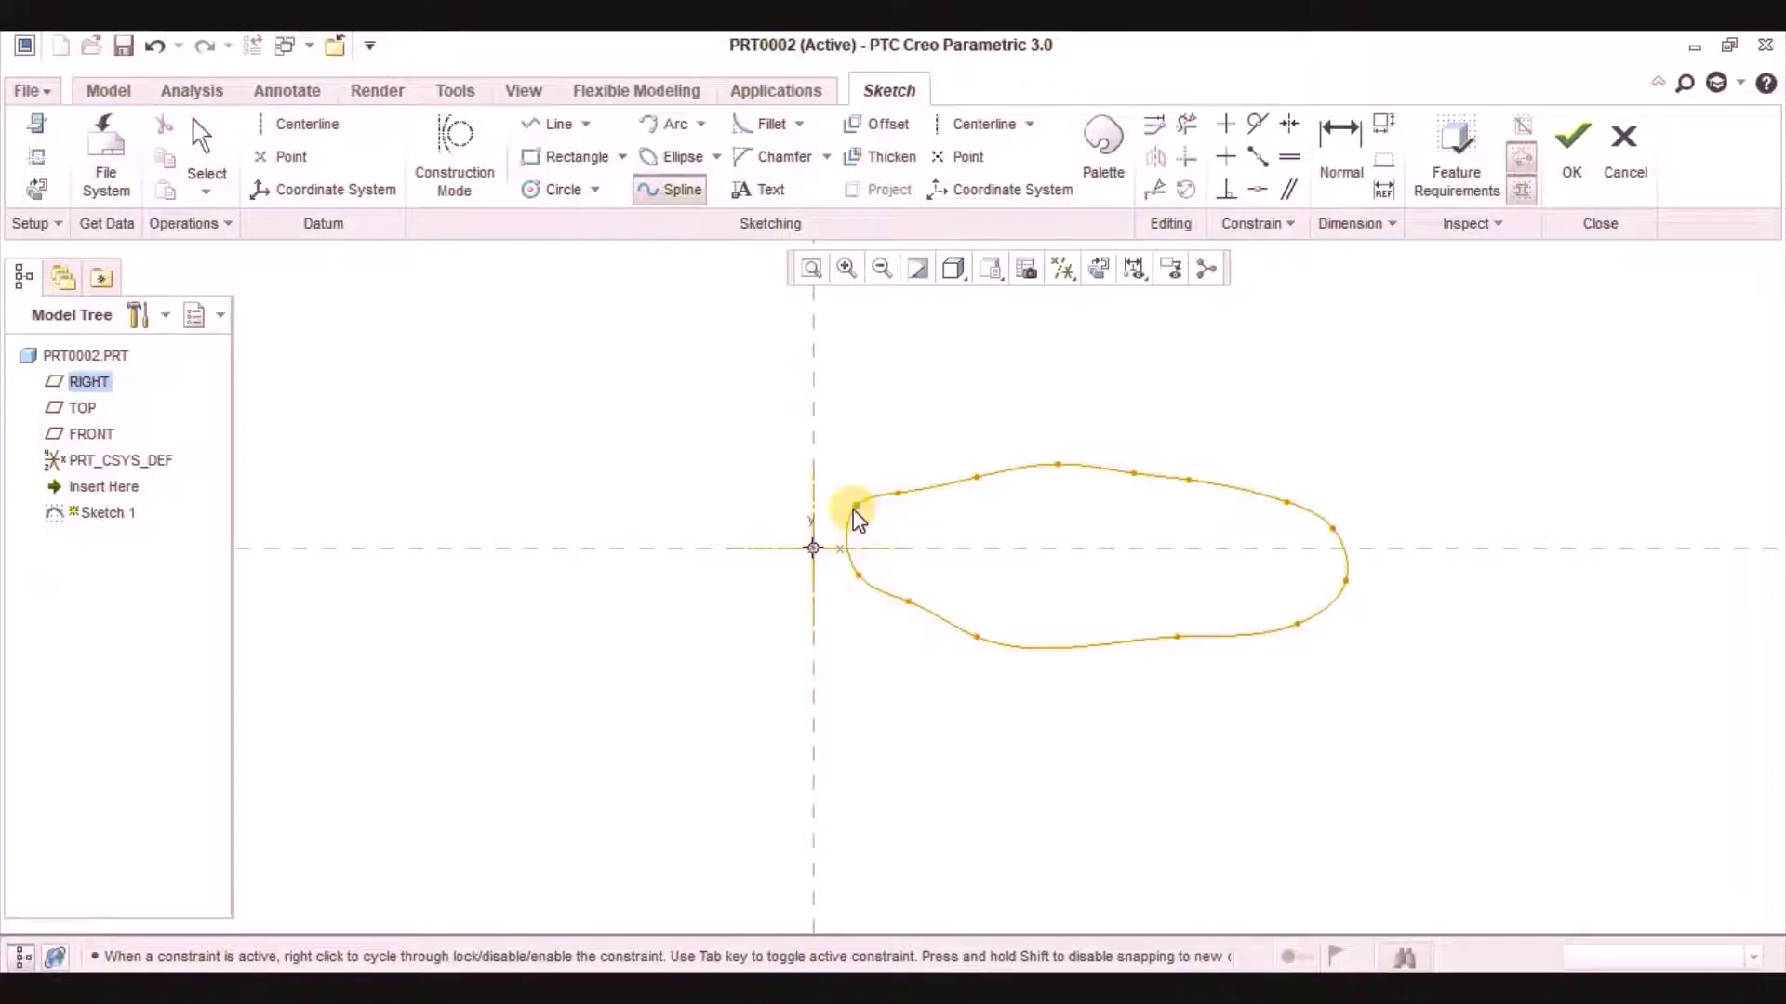
click(853, 510)
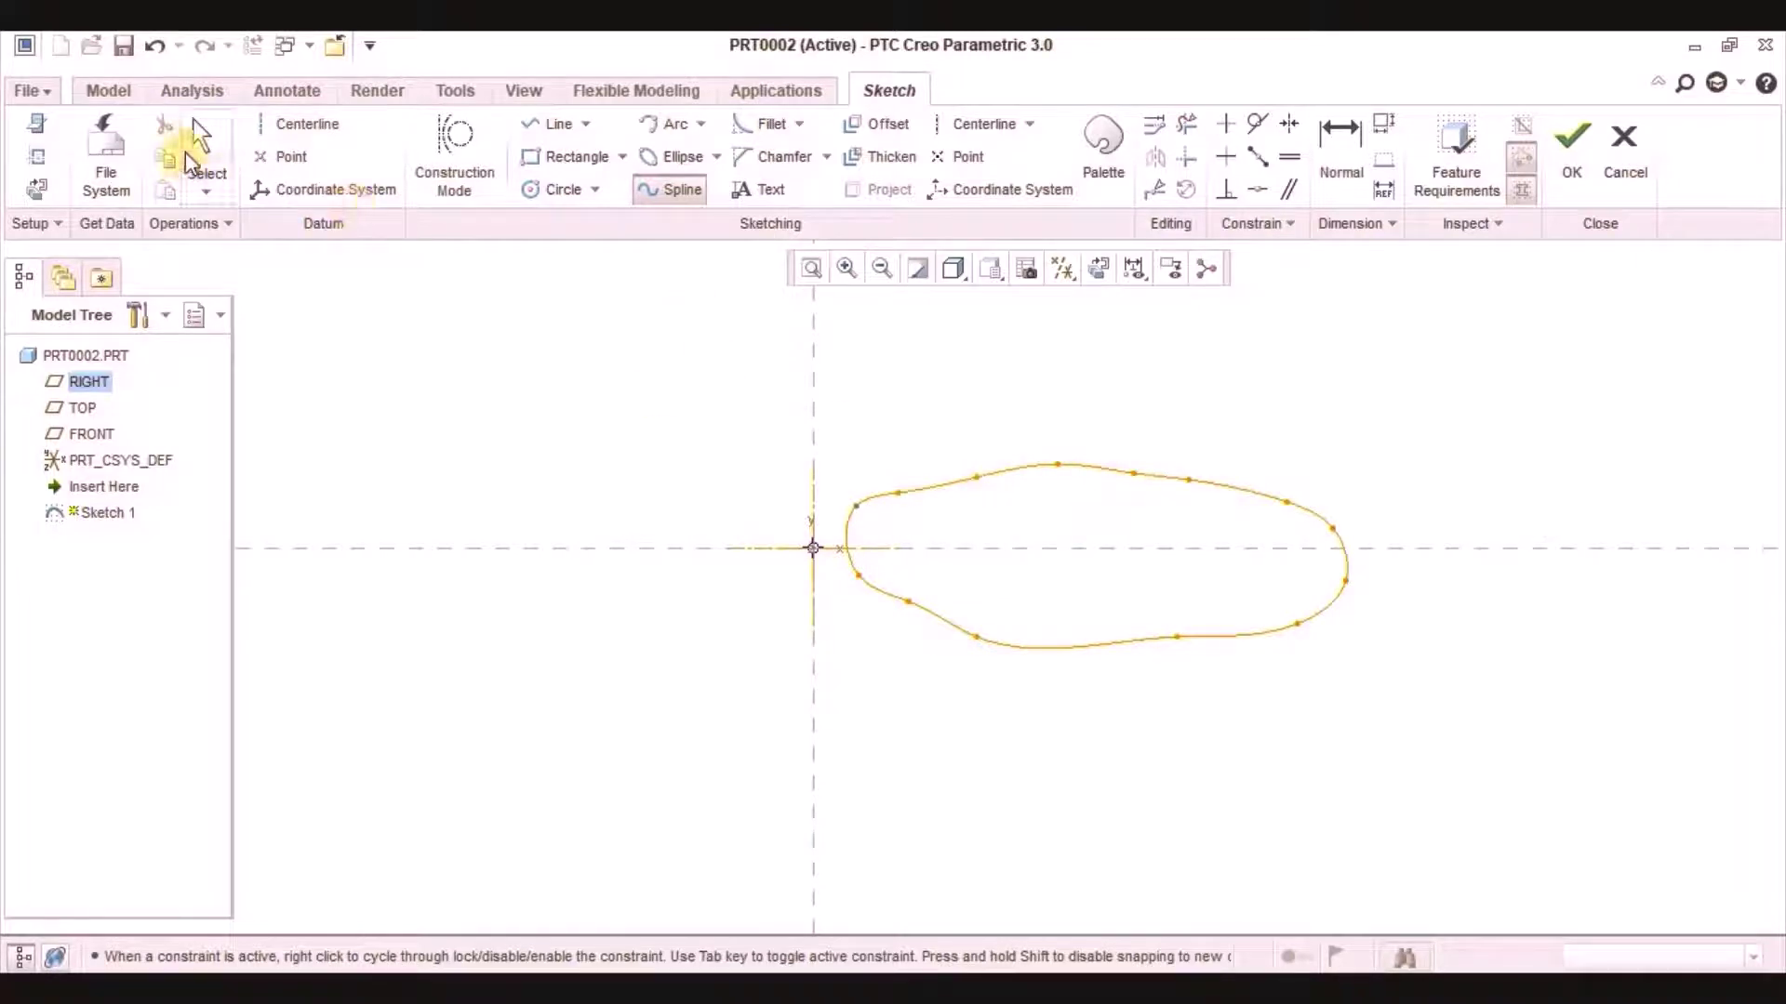
click(201, 139)
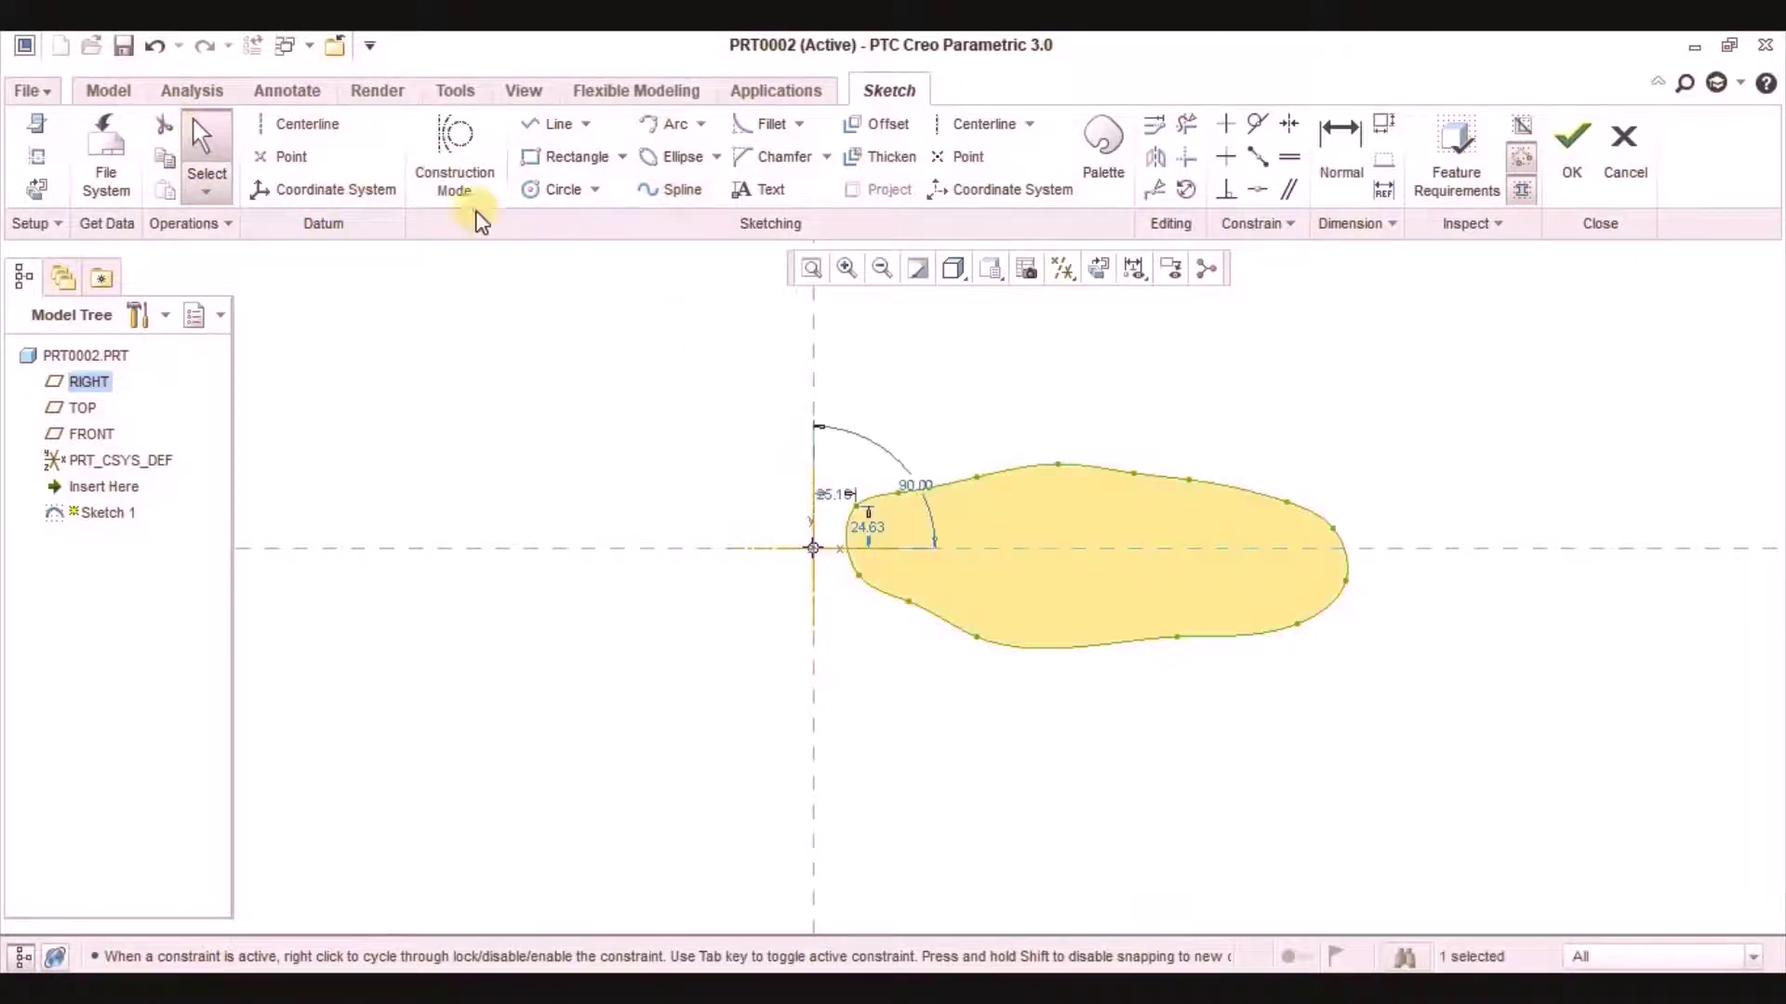
double_click(1013, 468)
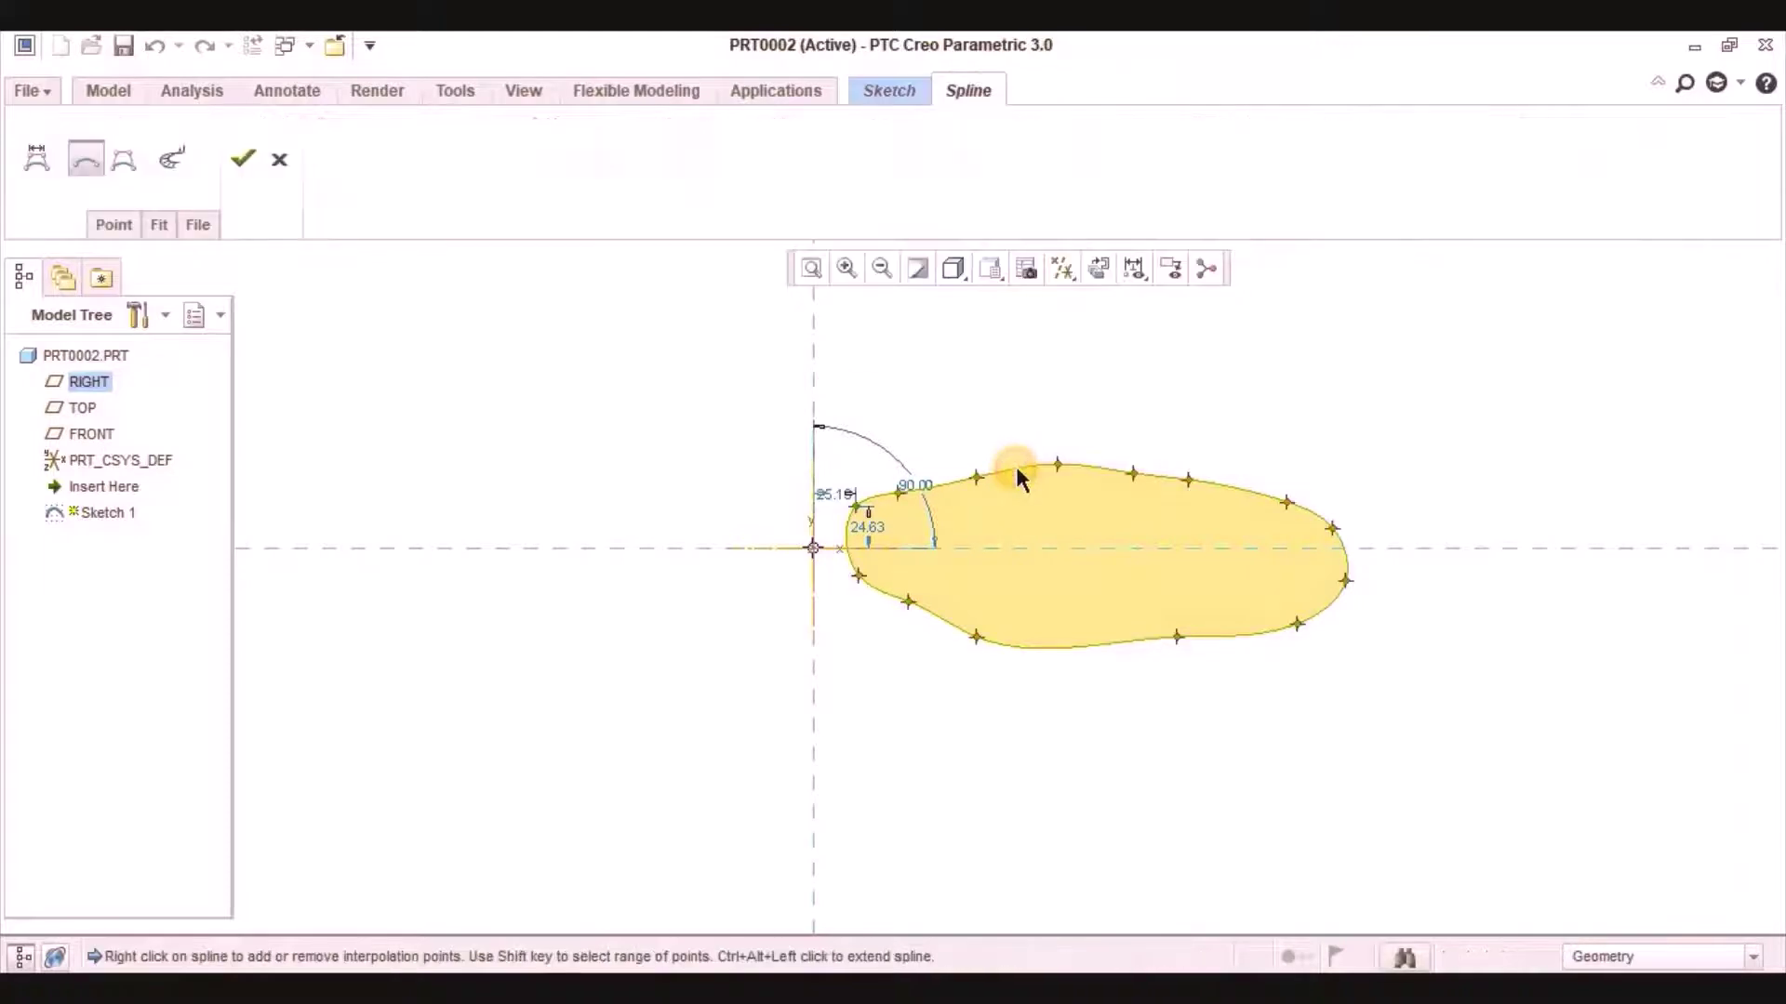
click(198, 224)
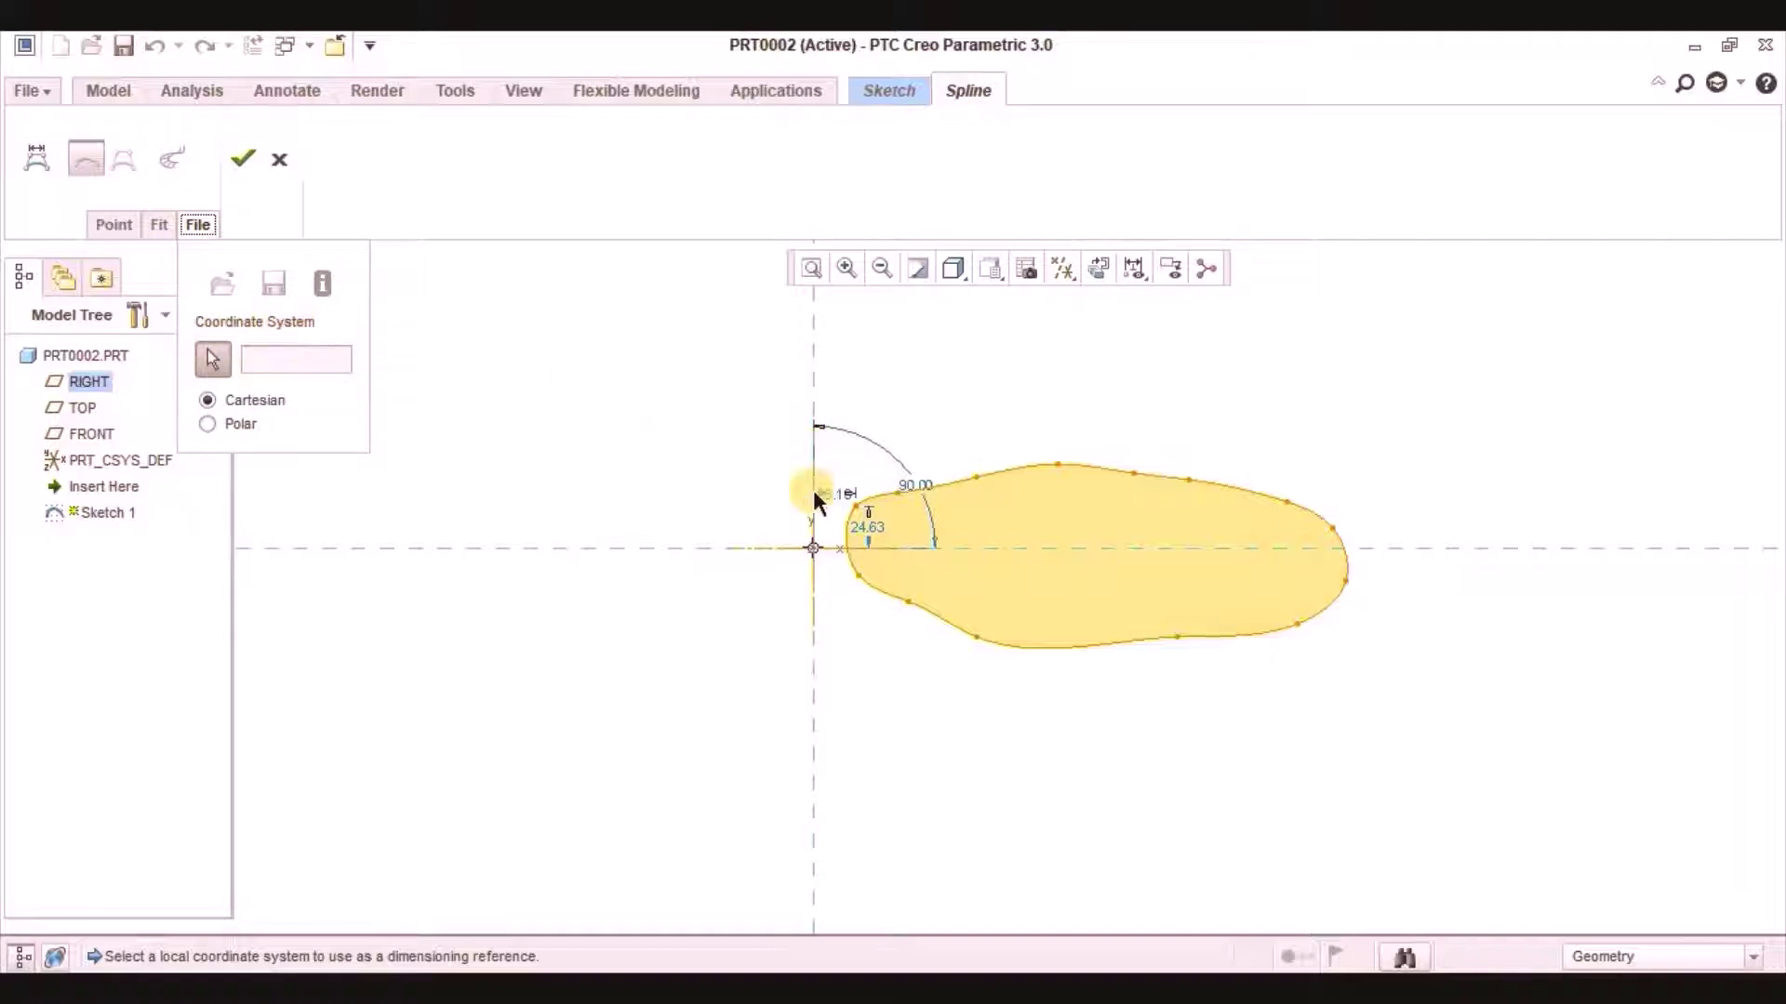
Step: Load the spline's 51 points from naca.pts relative to the origin CSYS, accepting the point-count change
click(812, 549)
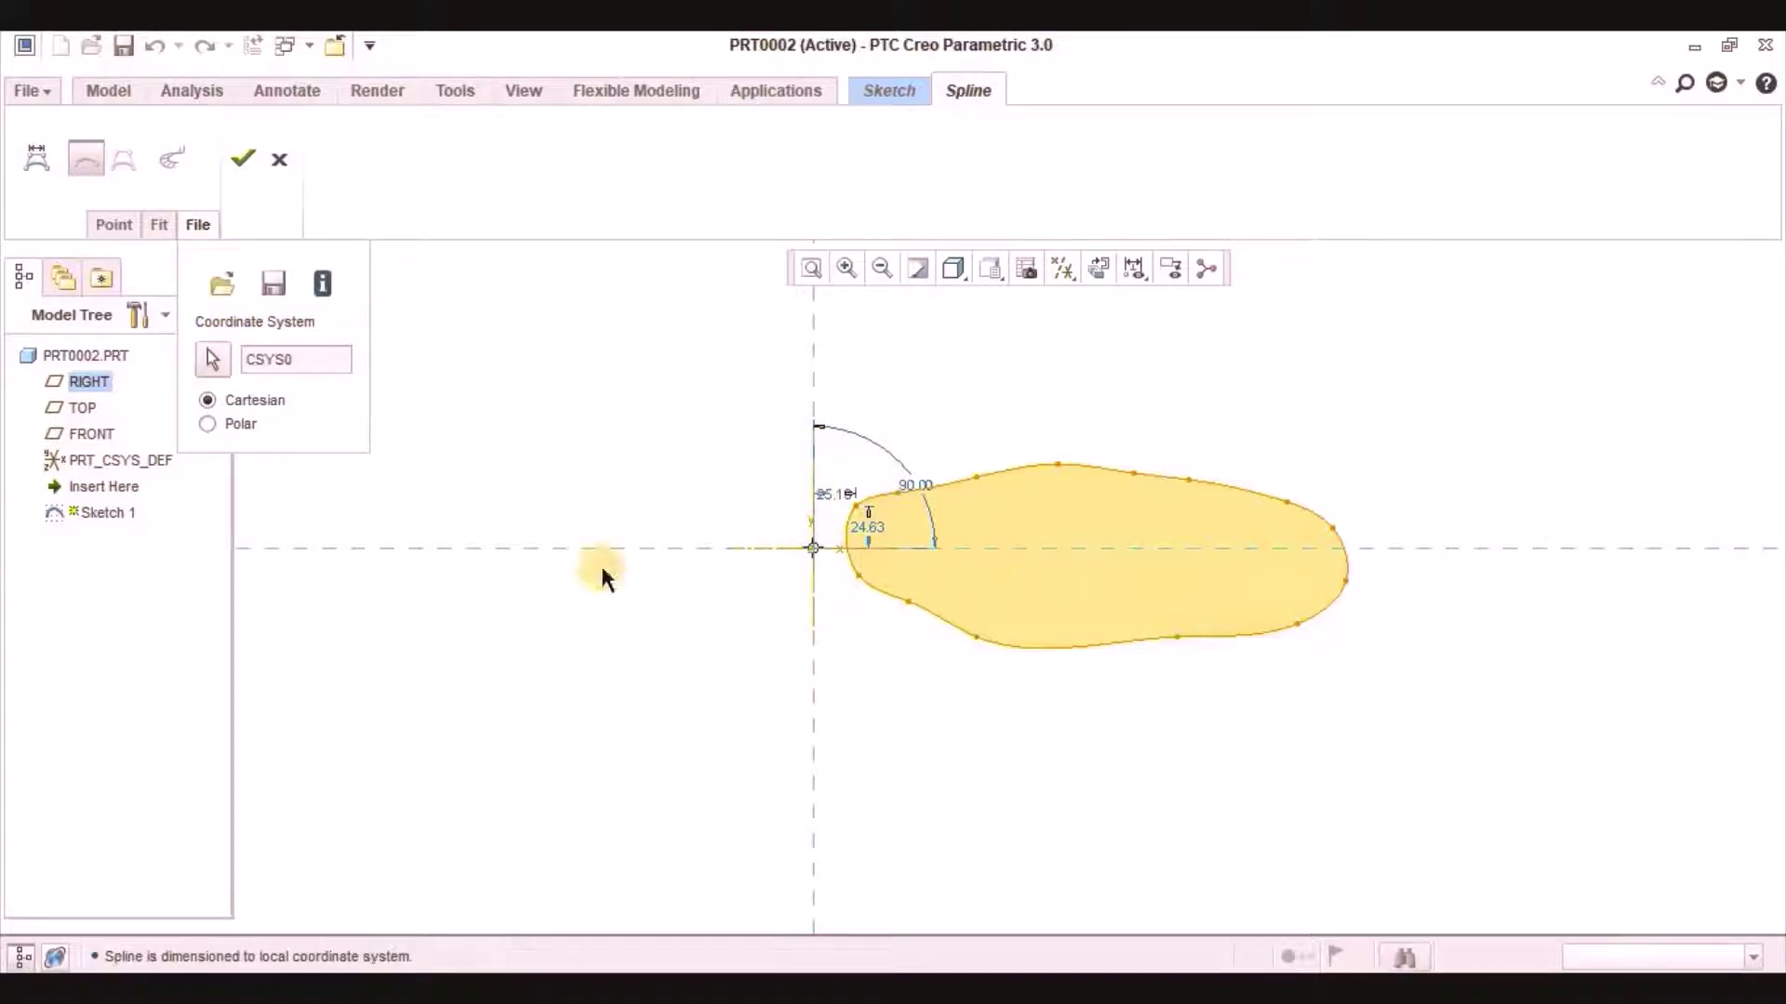
click(226, 286)
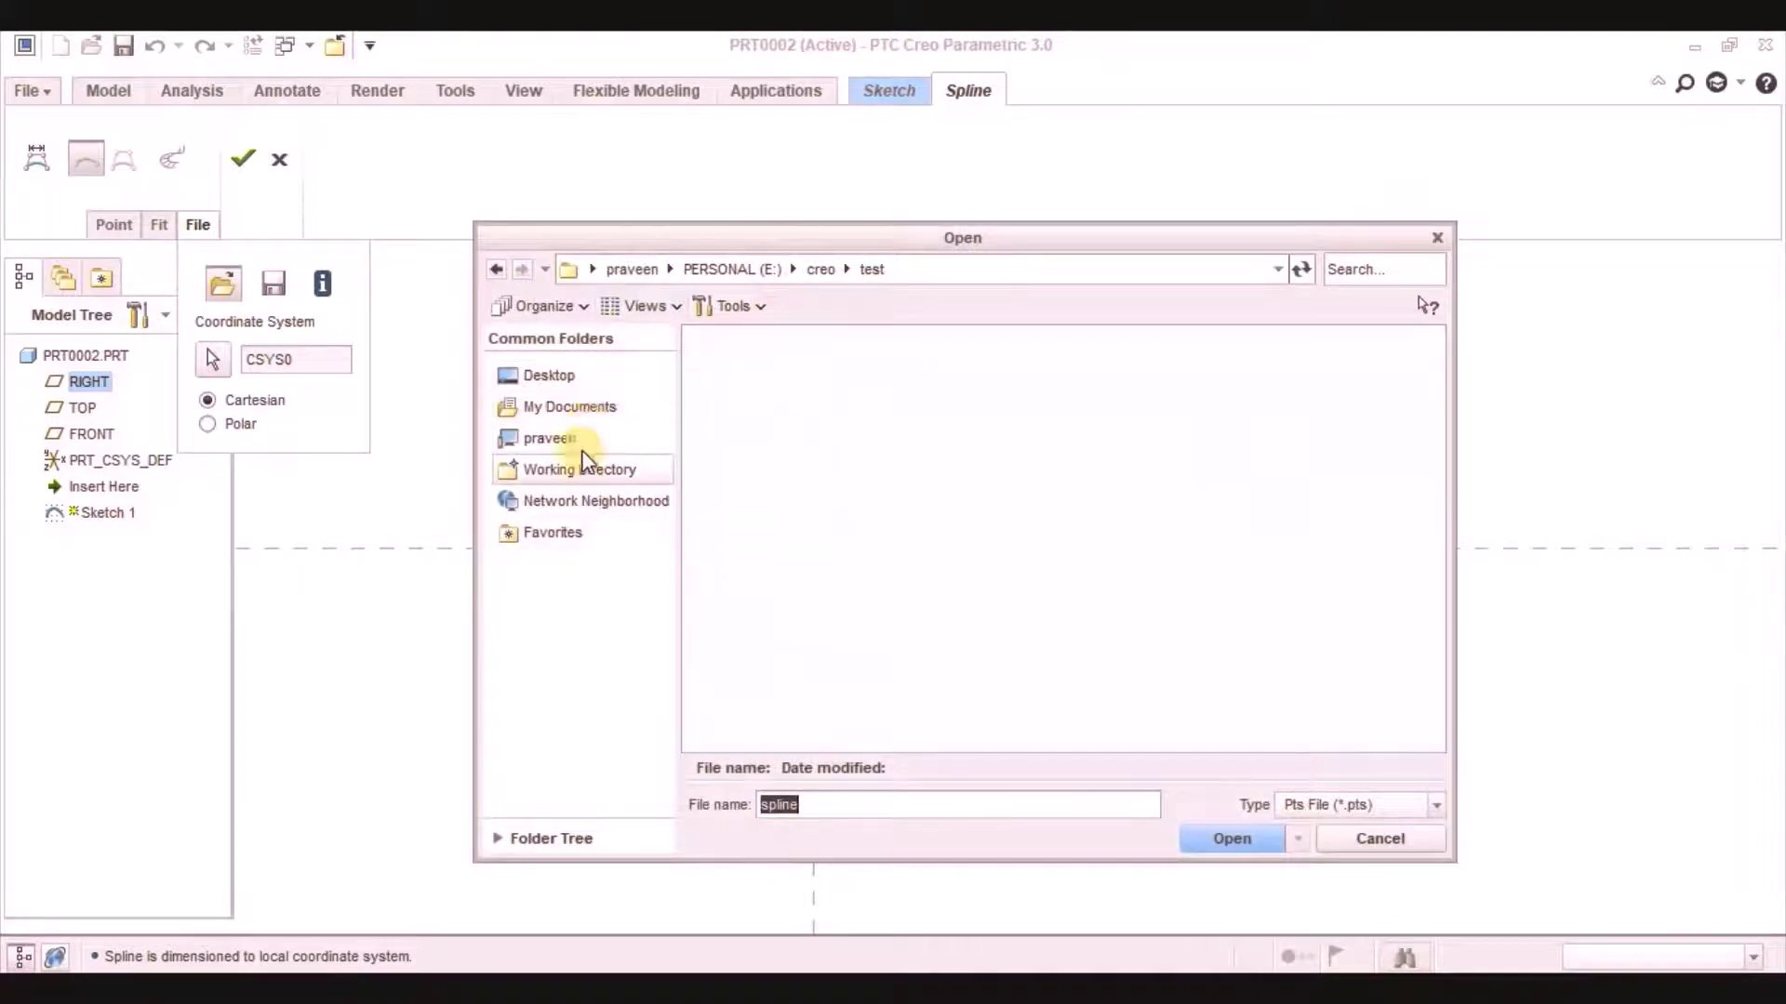
click(586, 374)
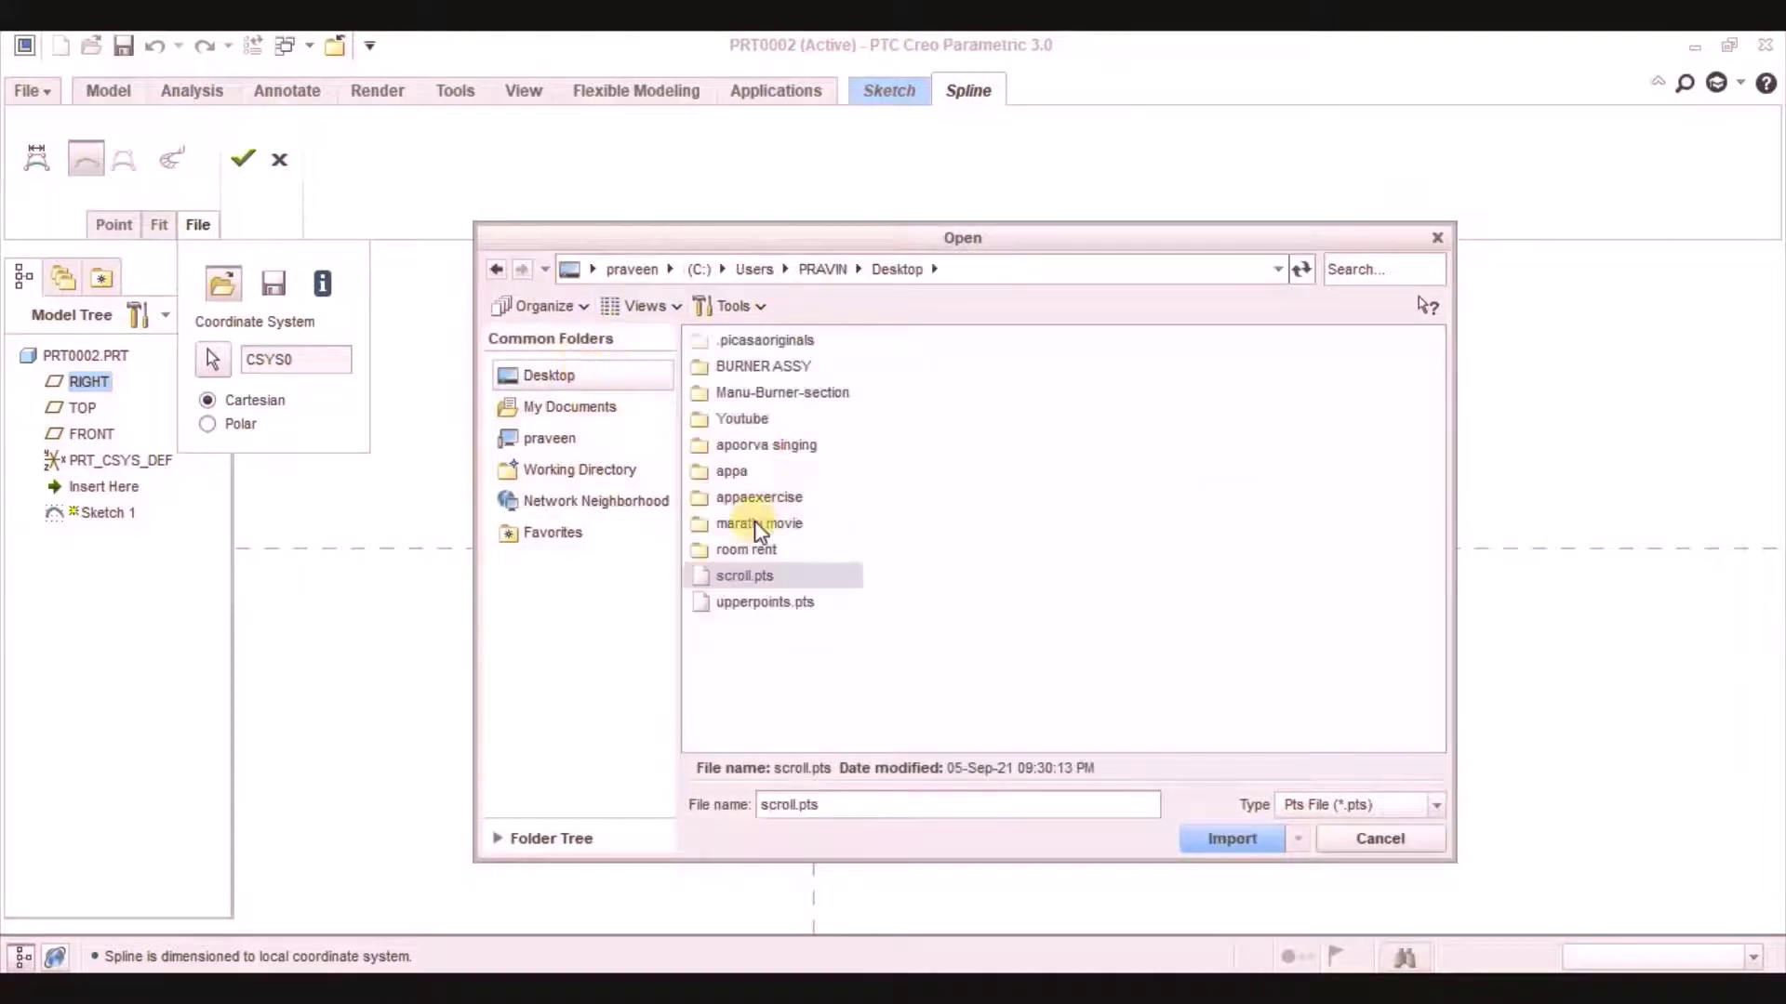
double_click(742, 418)
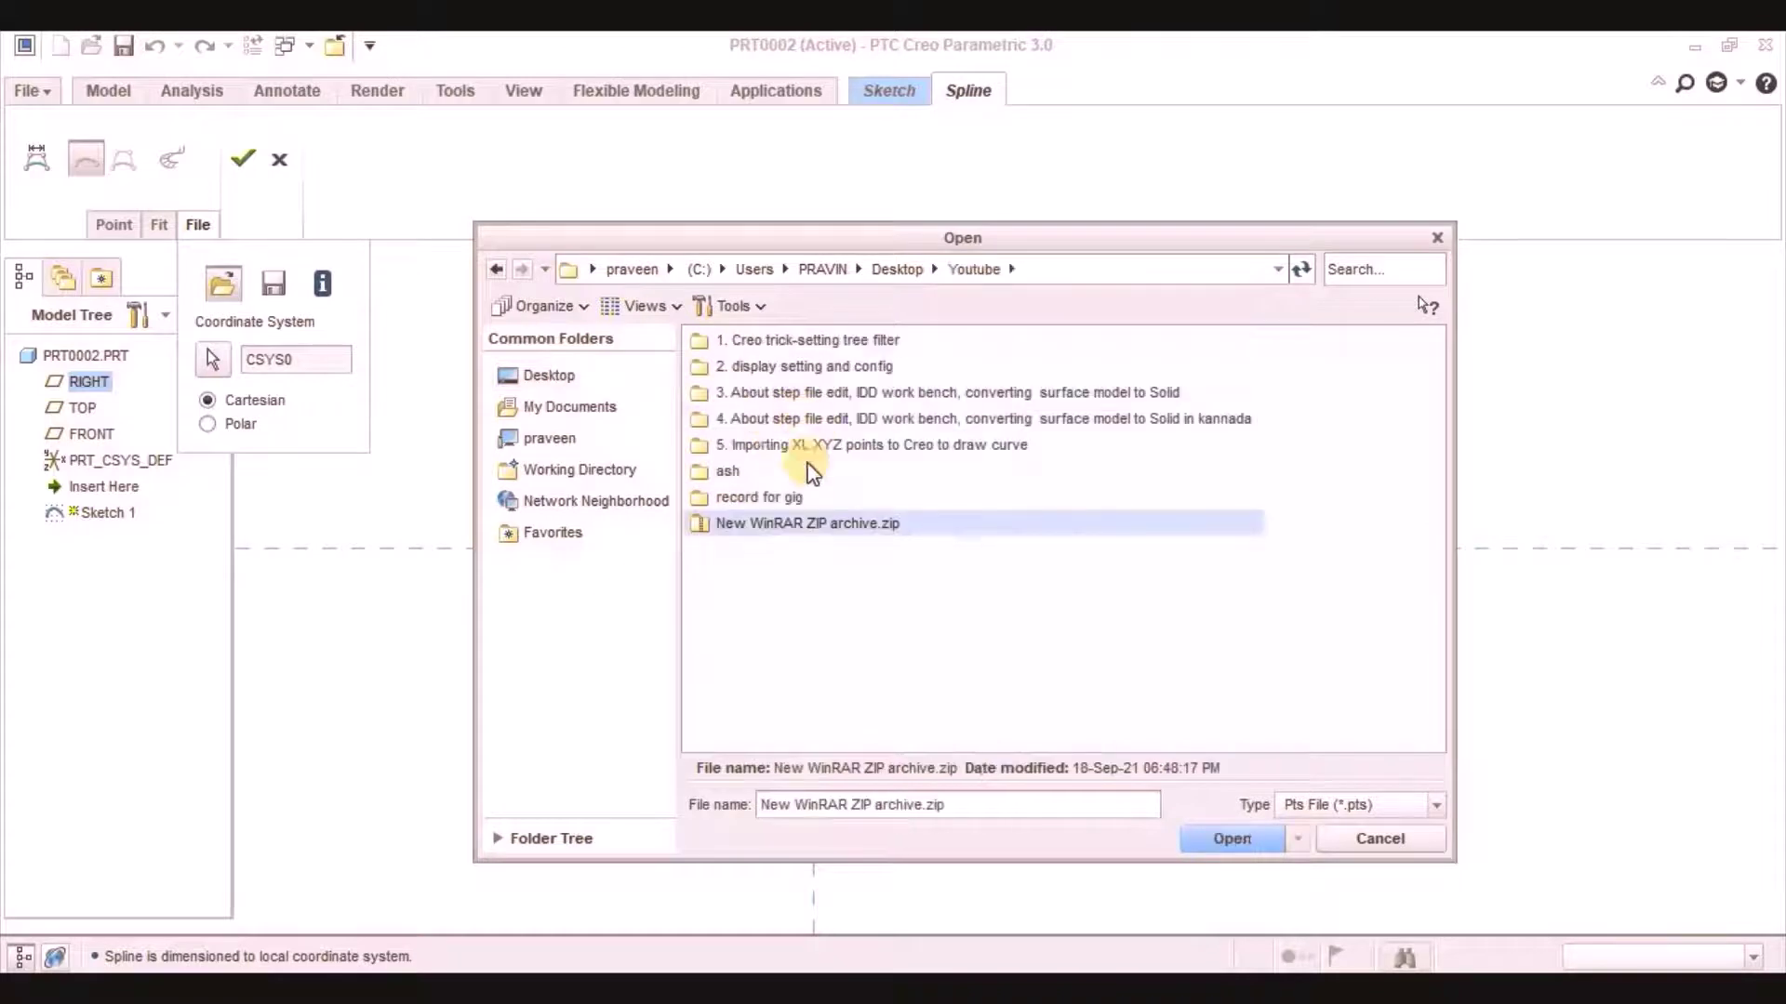
double_click(781, 435)
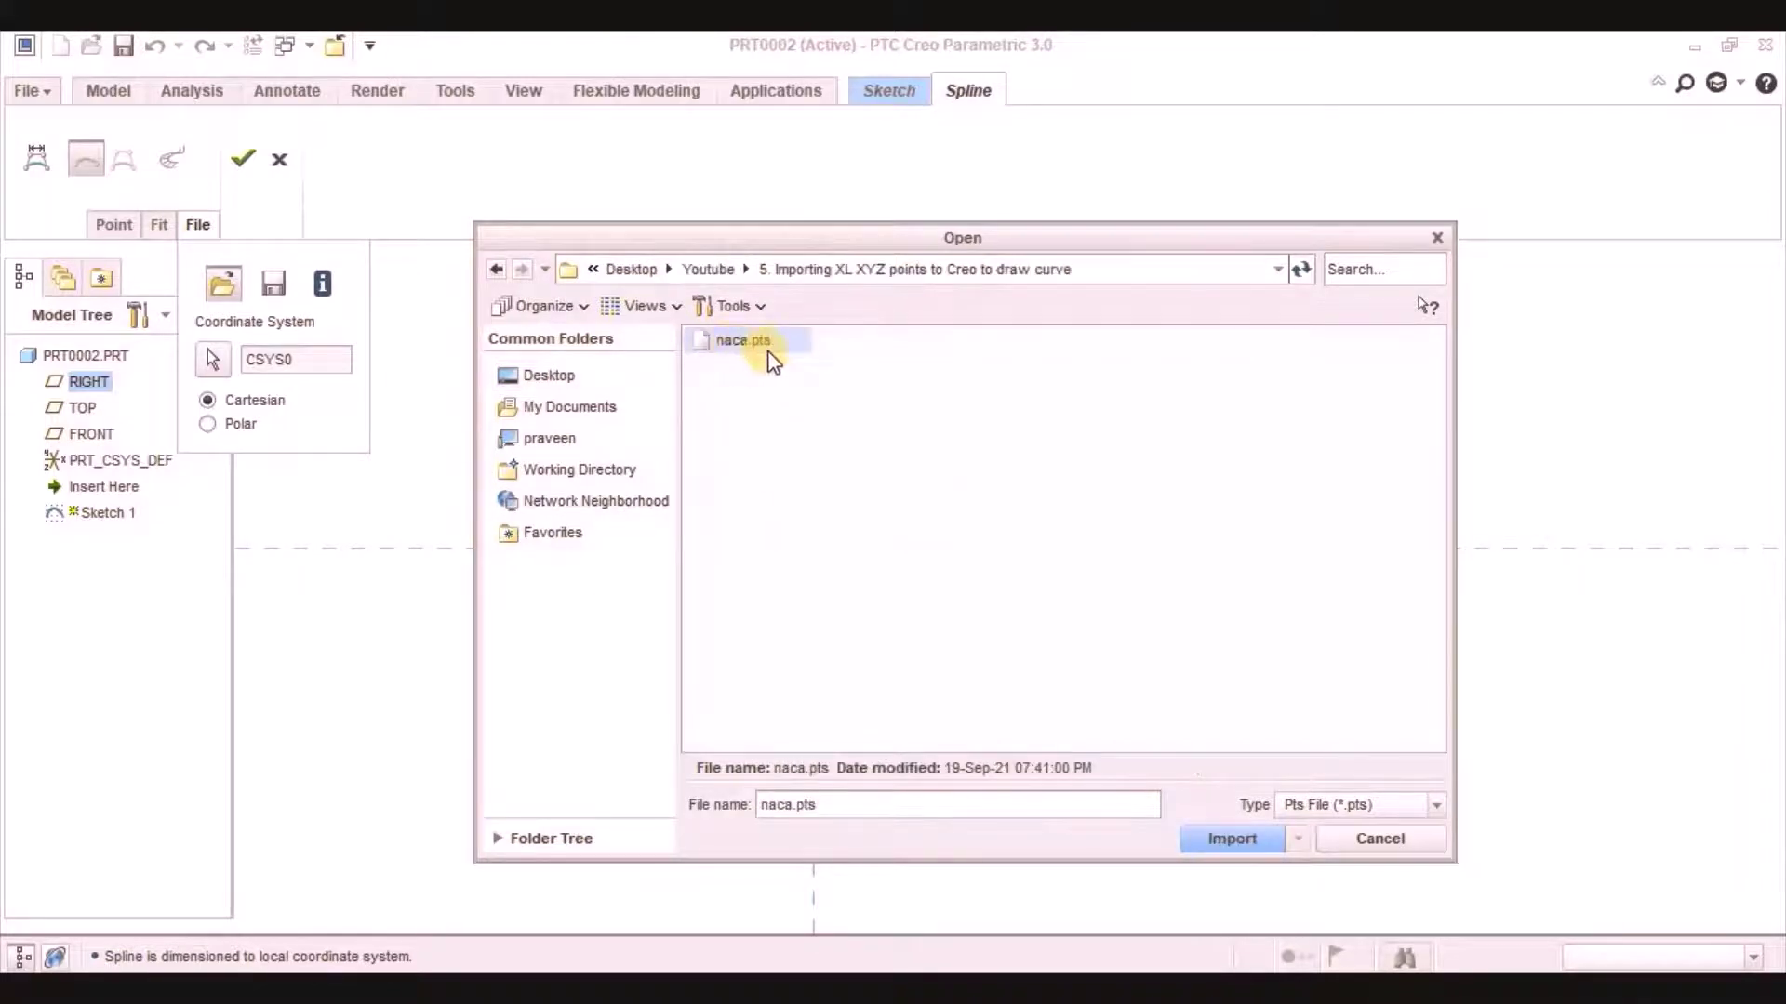
click(1219, 829)
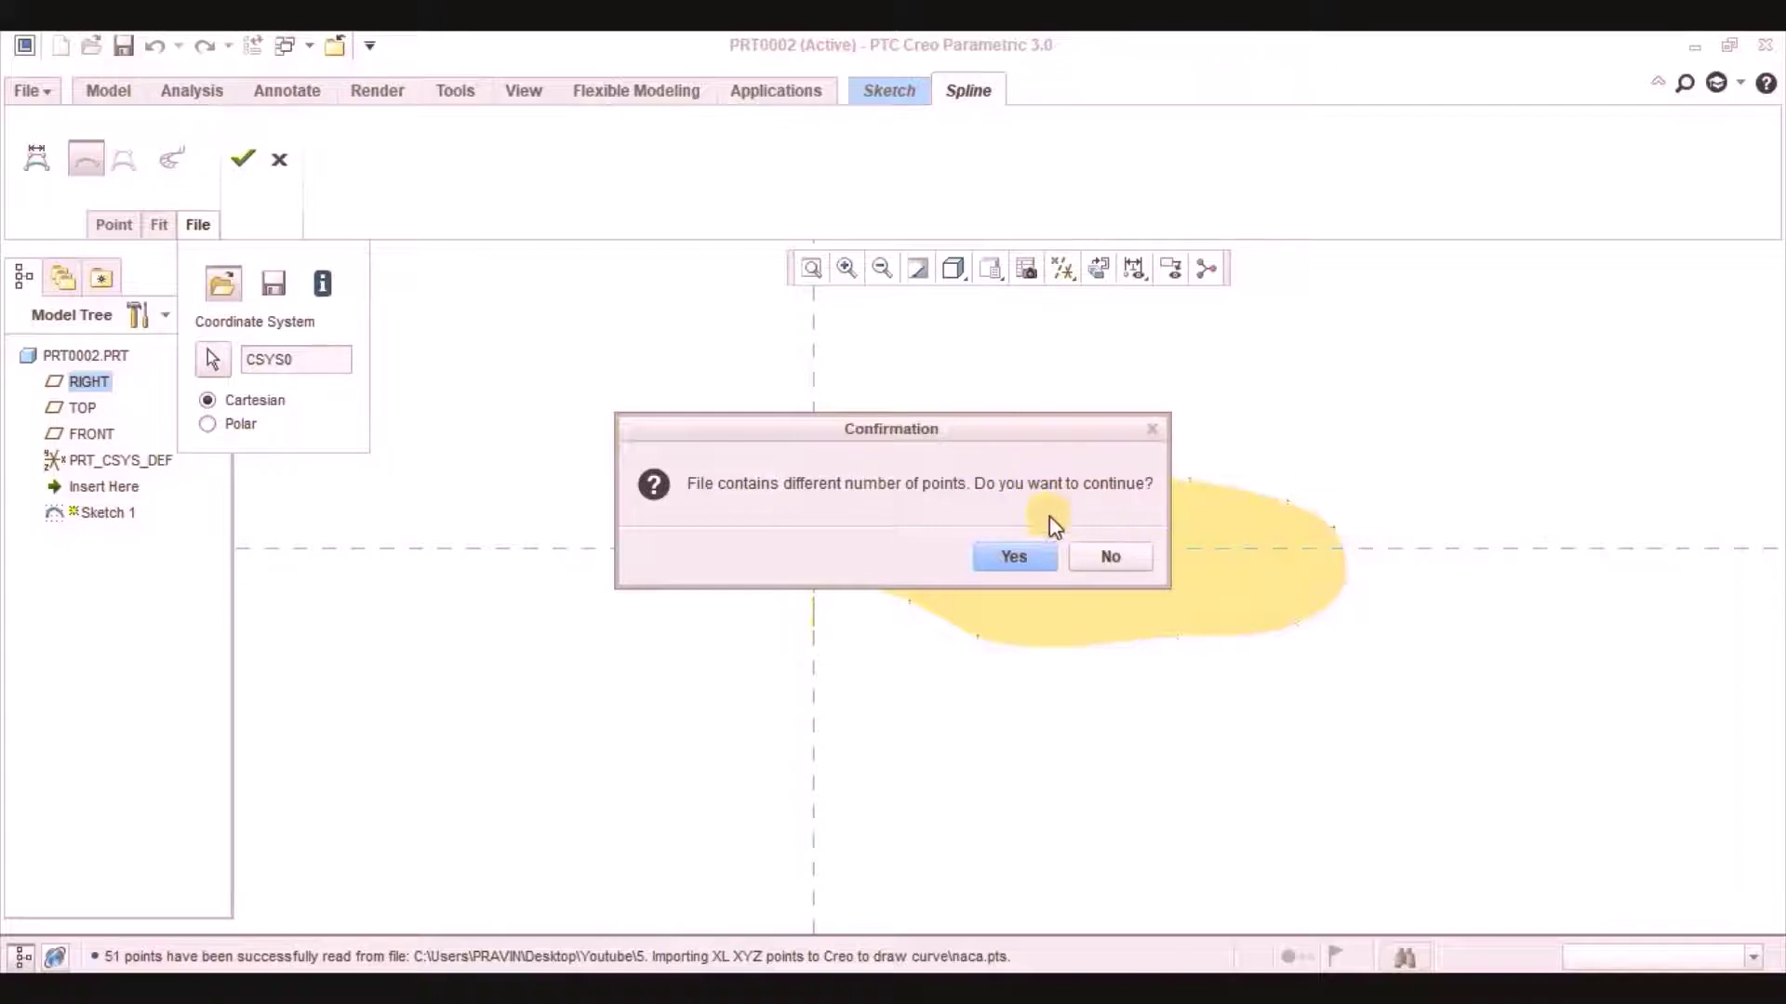
click(1004, 562)
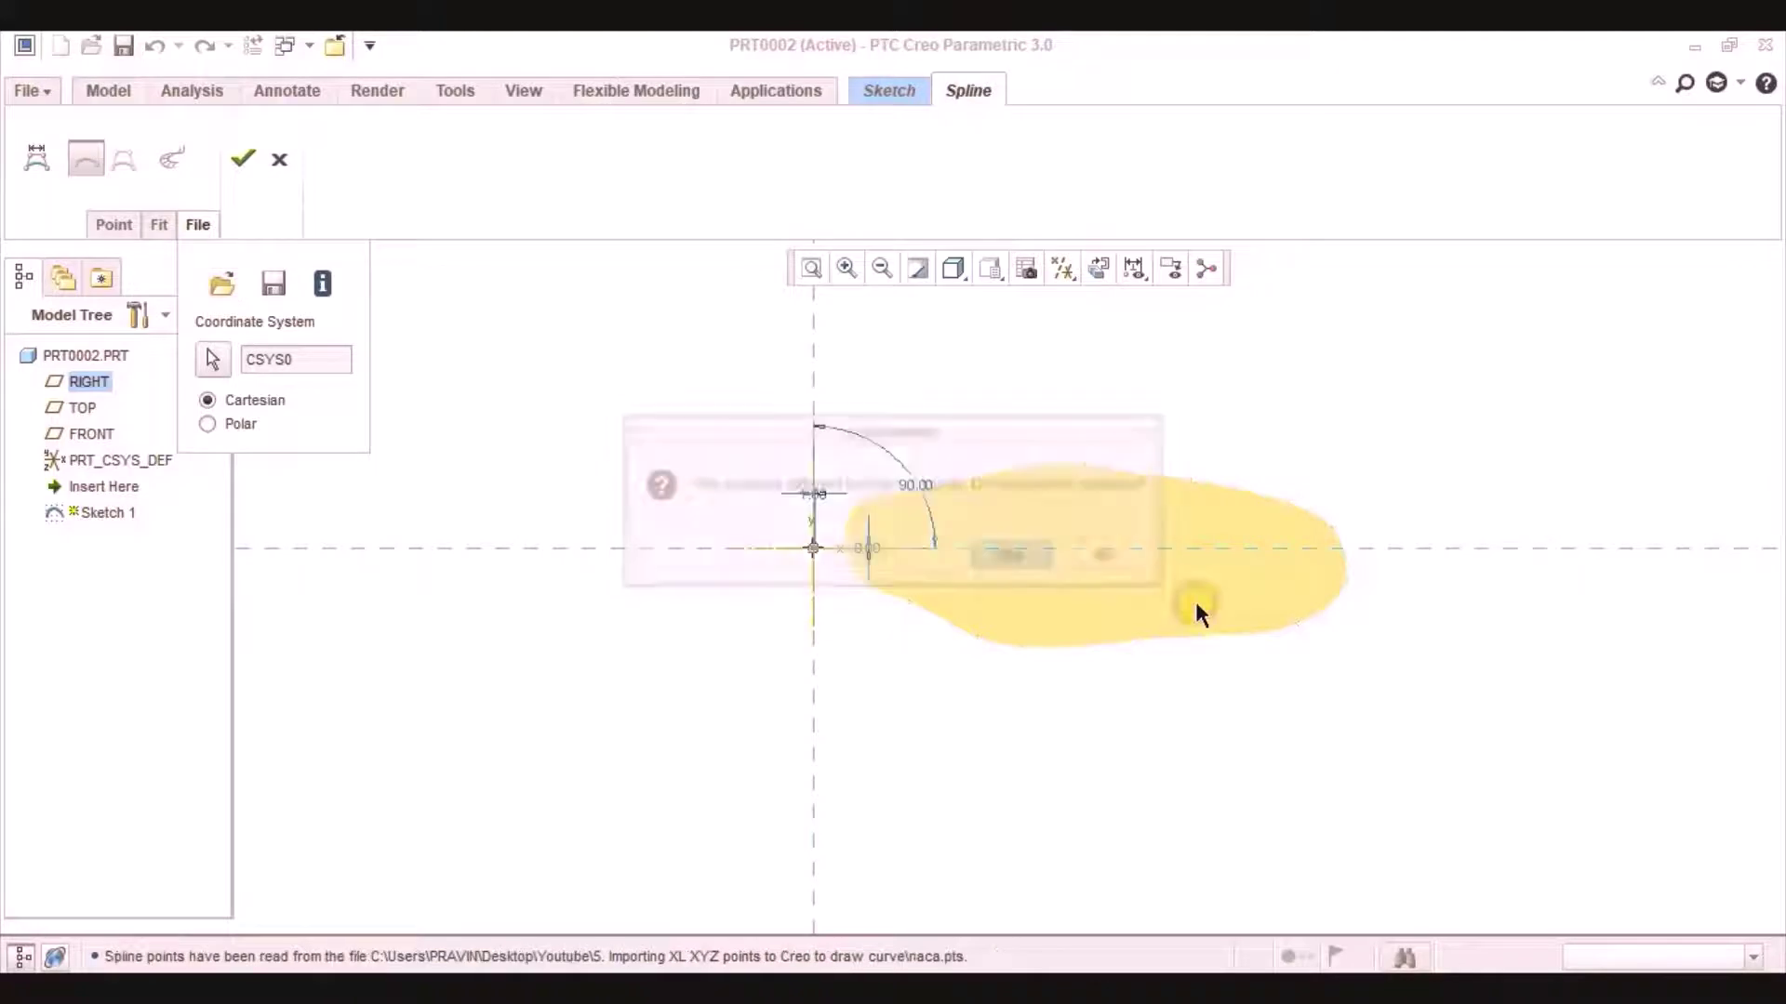
click(260, 168)
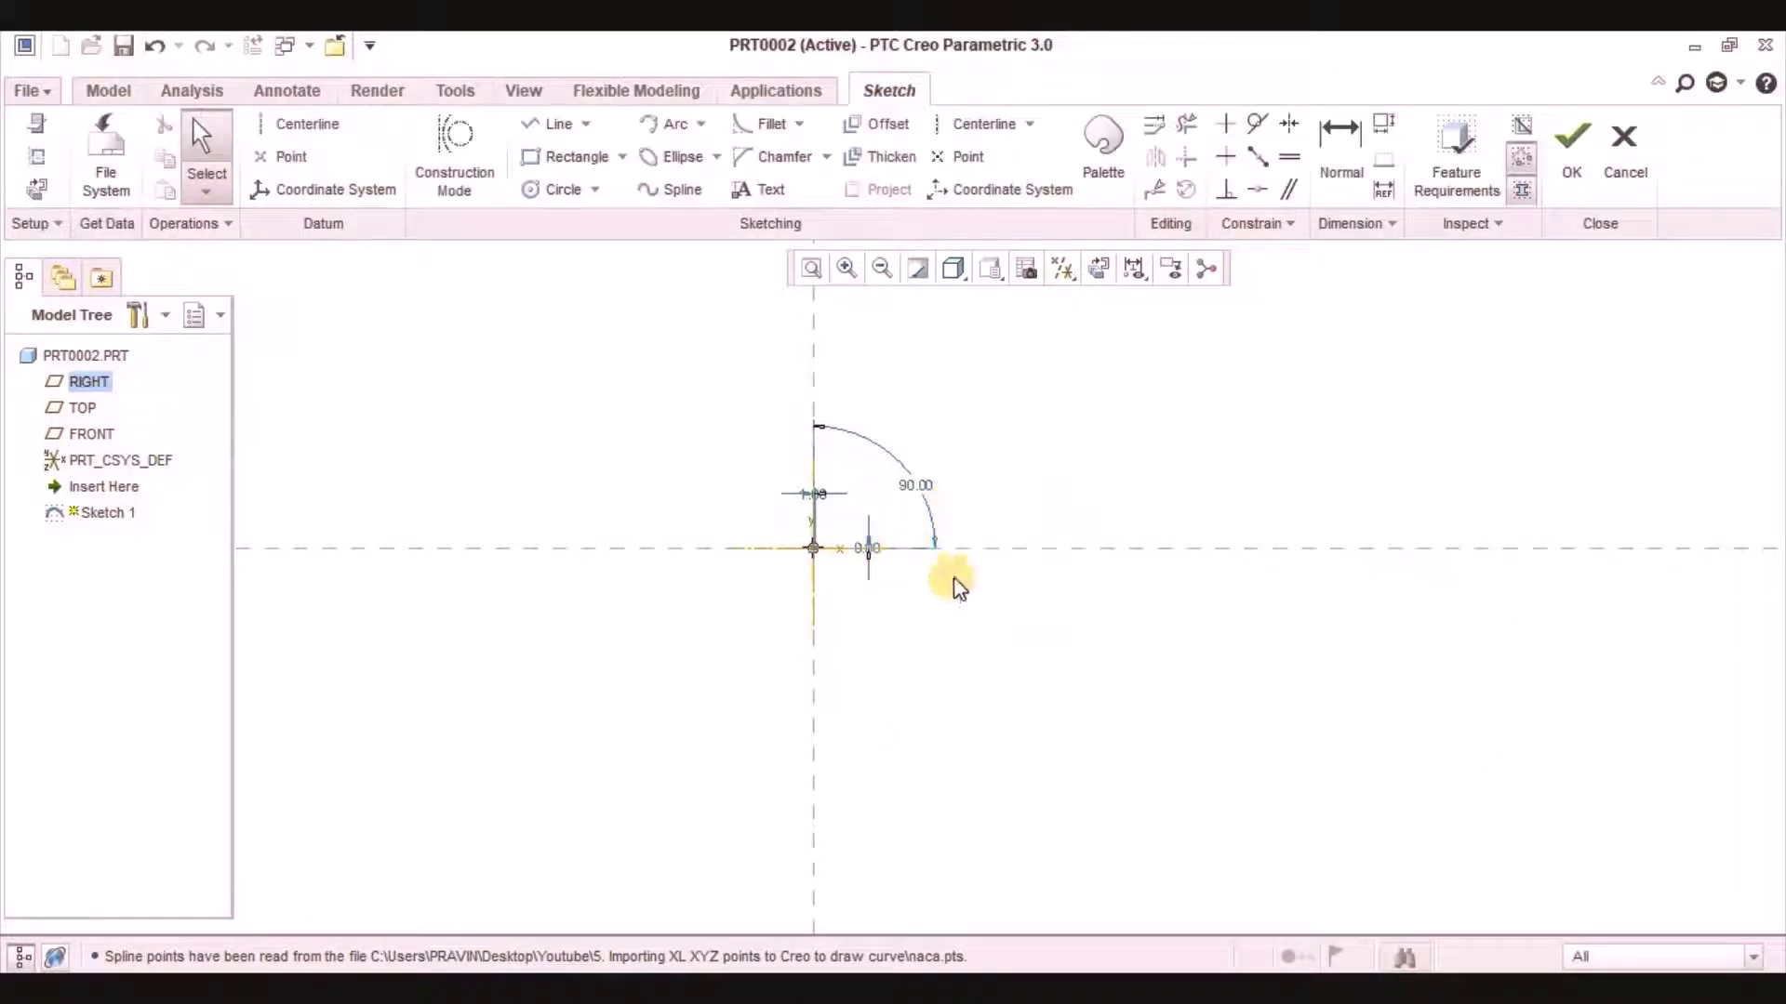
Step: Scale the whole airfoil spline by 5 about the sketch origin, giving a 5.00 chord
click(811, 270)
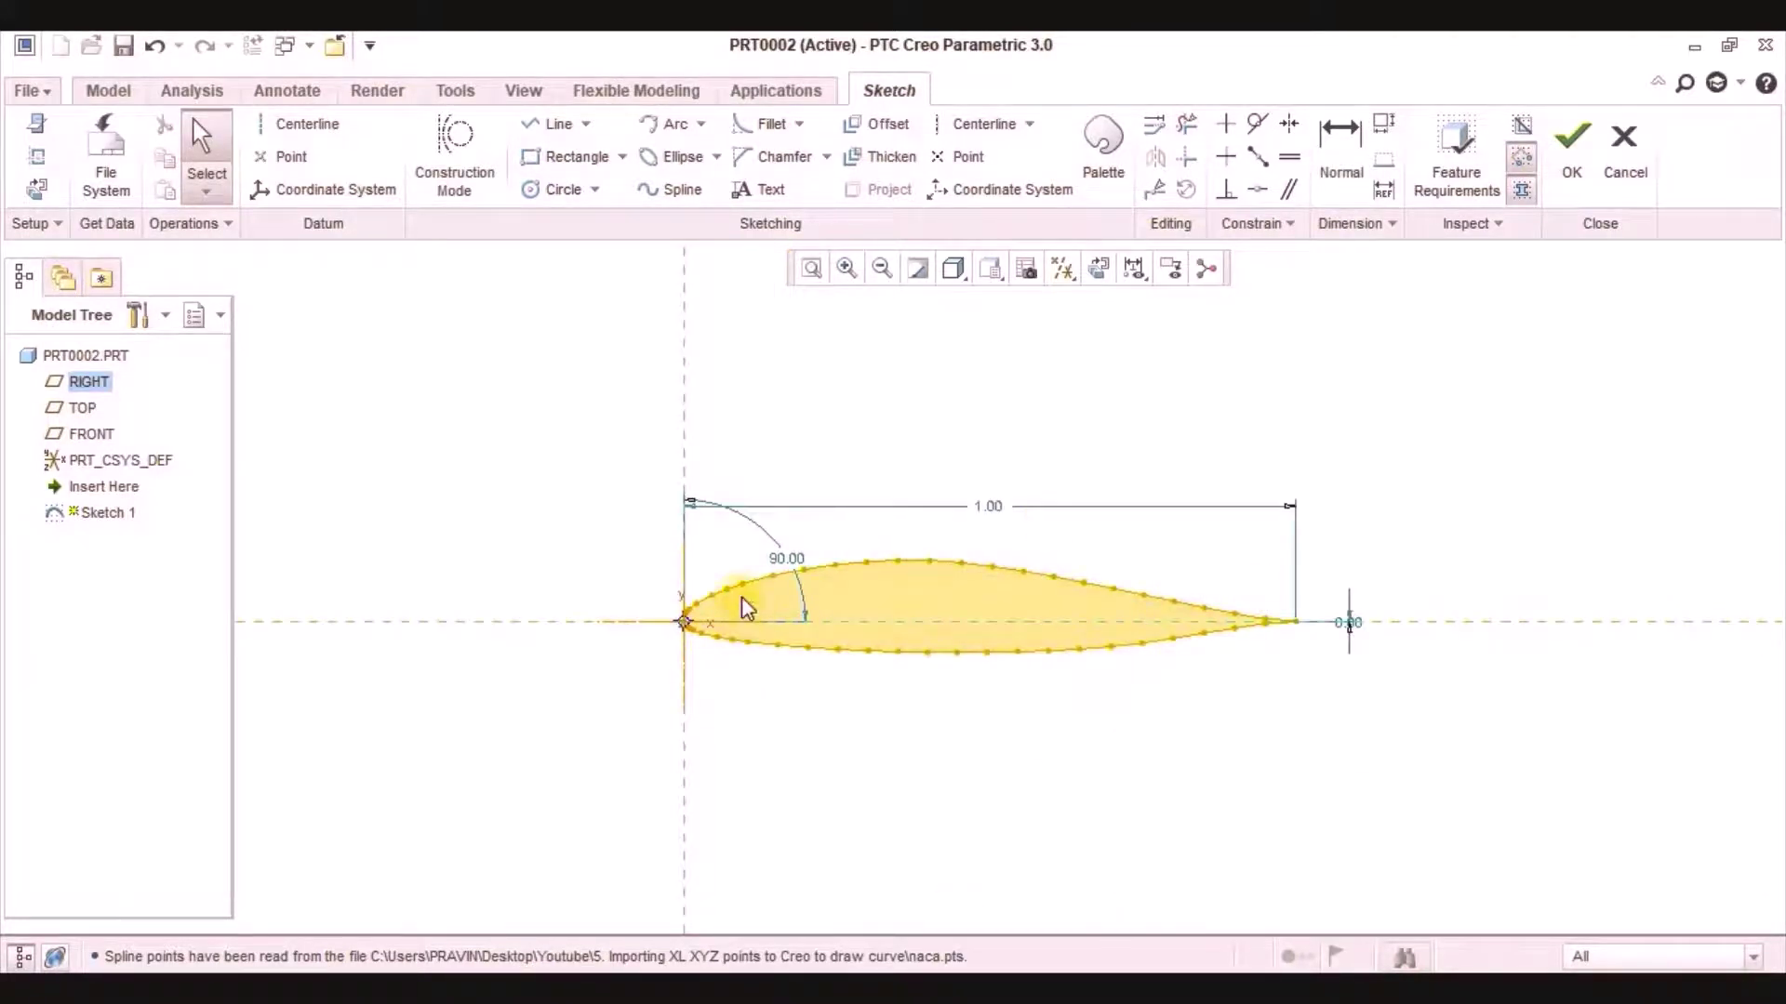
drag(583, 427, 1395, 744)
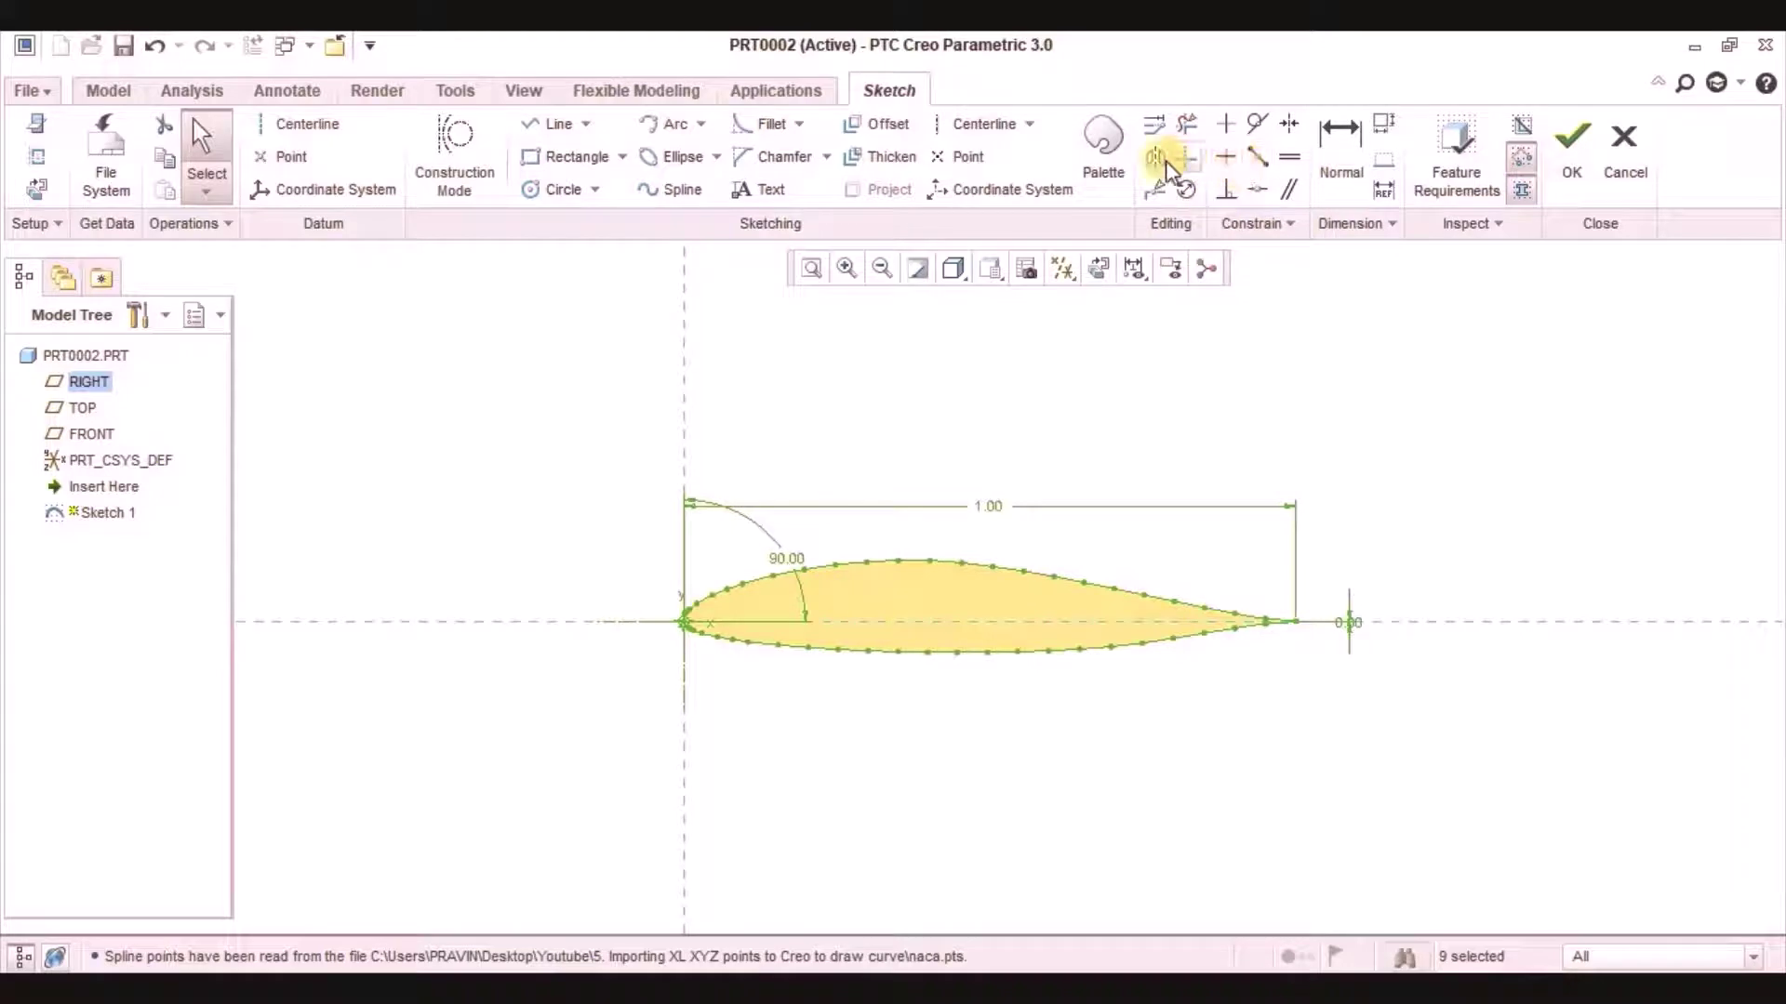
click(1184, 189)
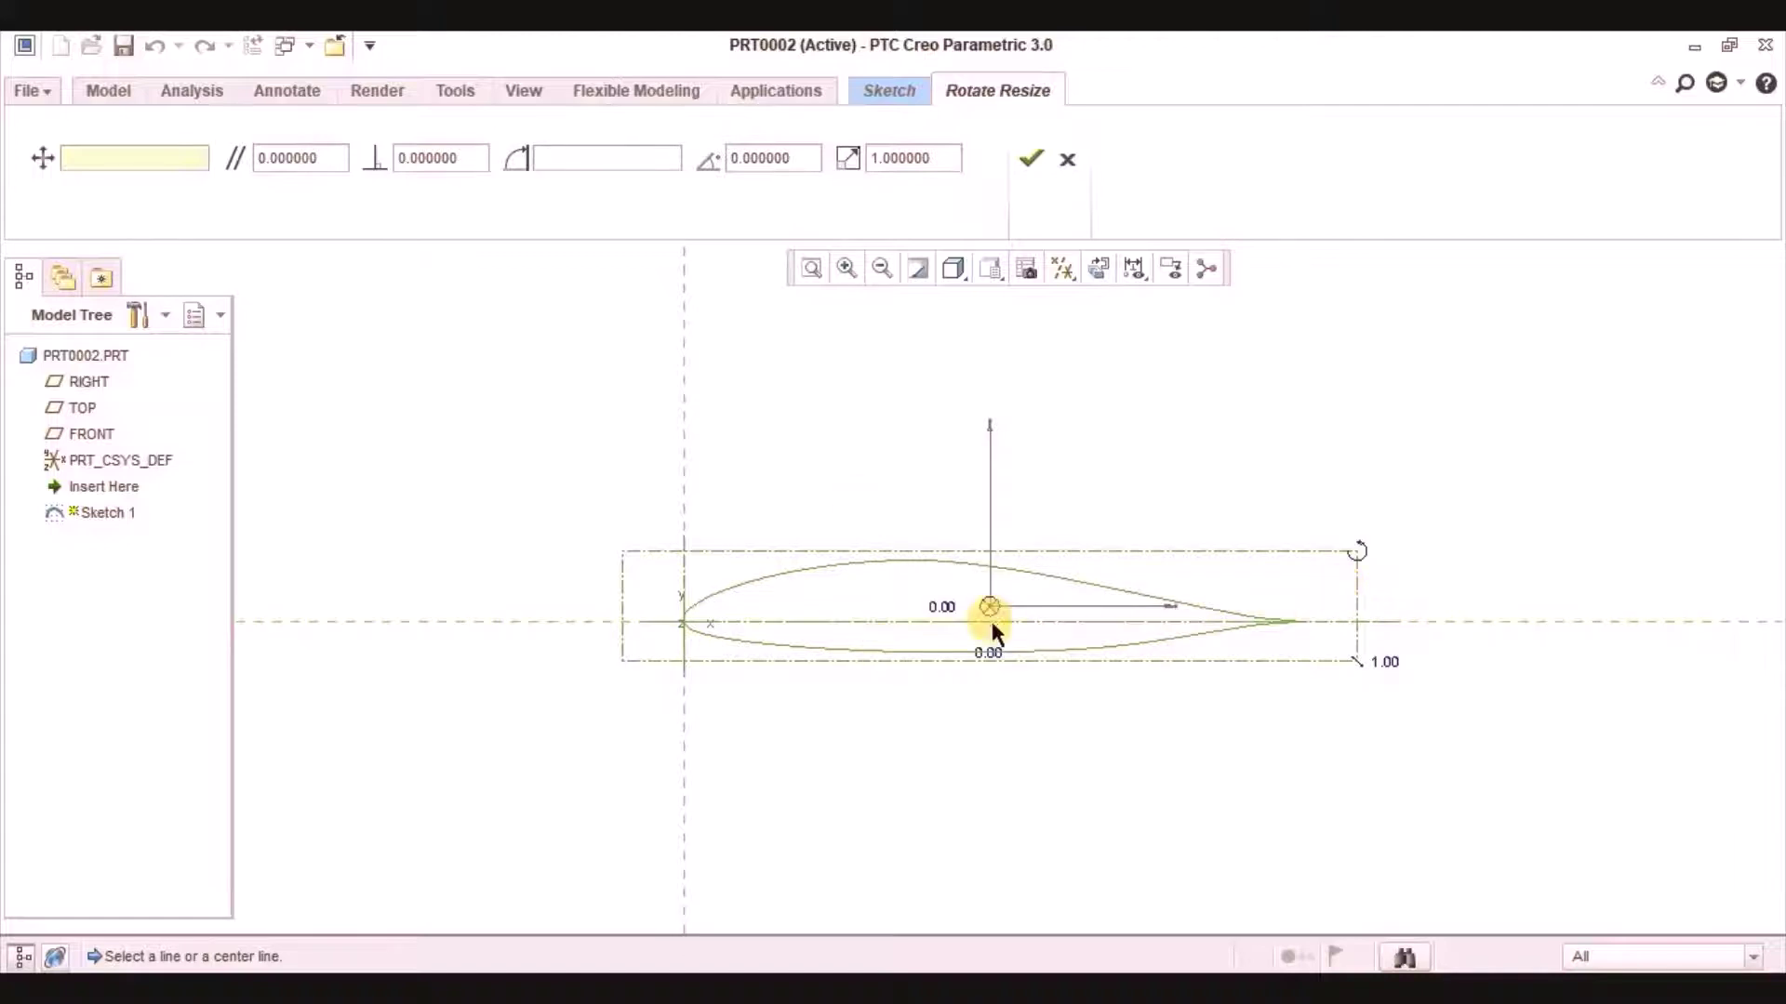
drag(989, 606, 984, 604)
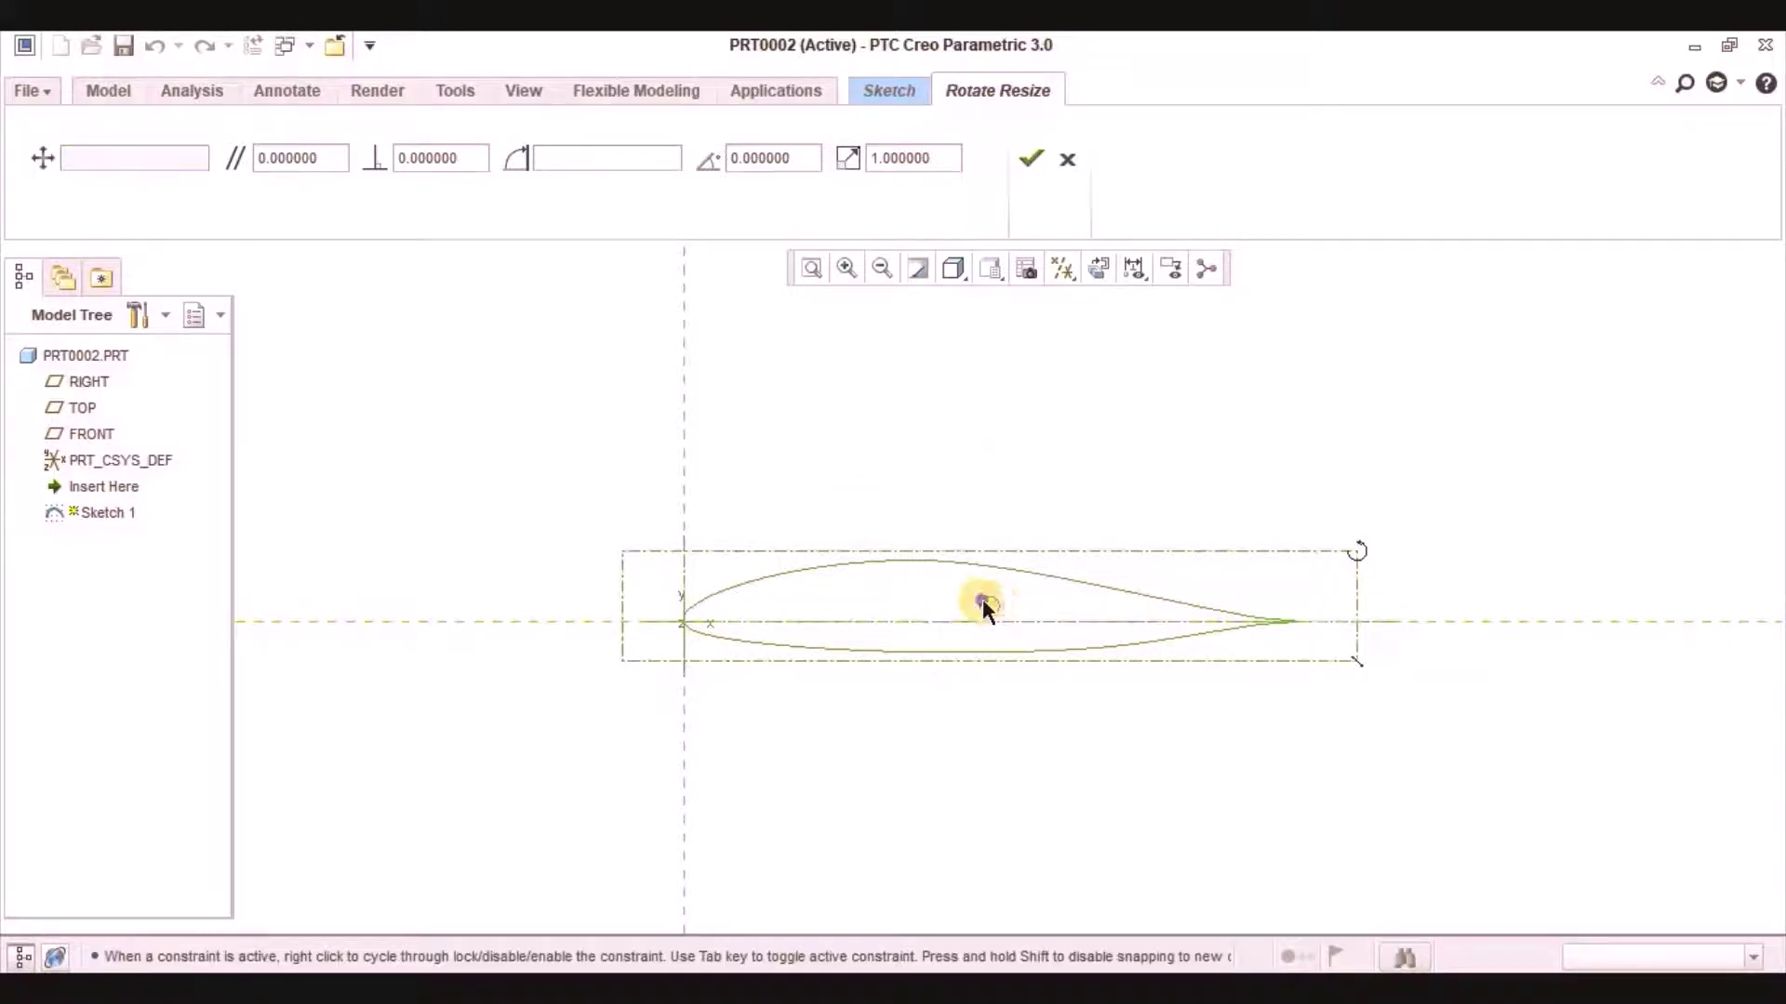
drag(668, 625, 681, 622)
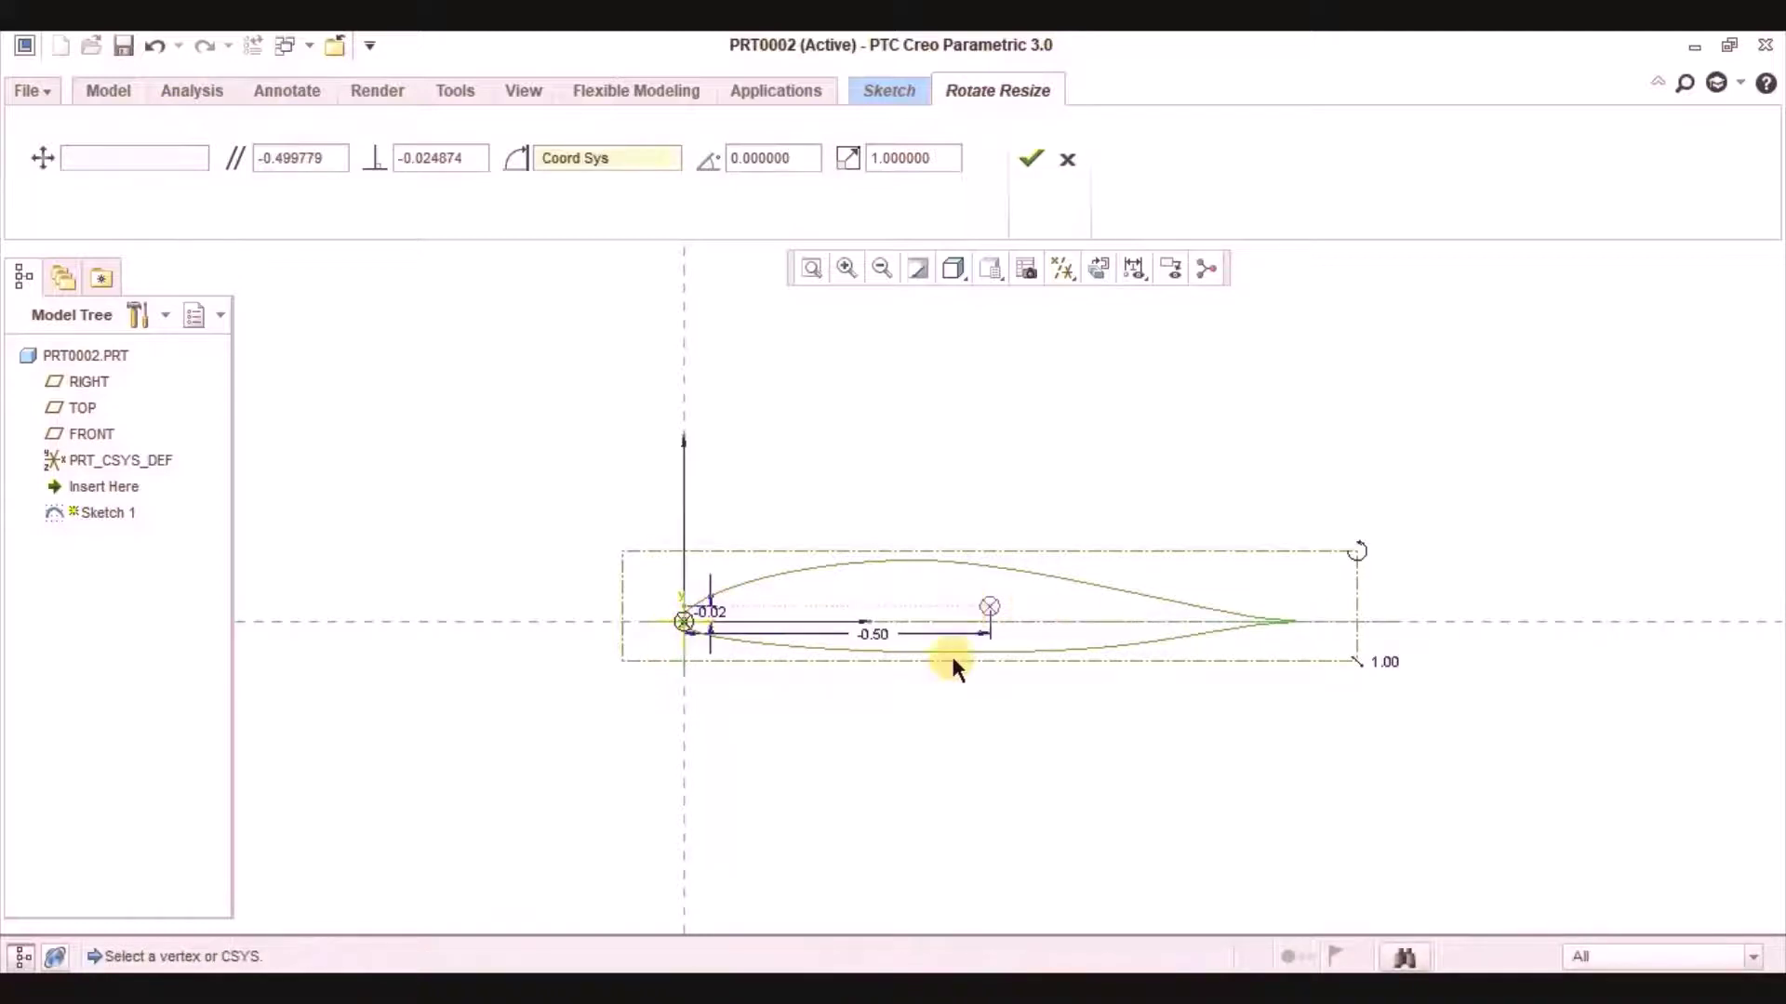
double_click(910, 160)
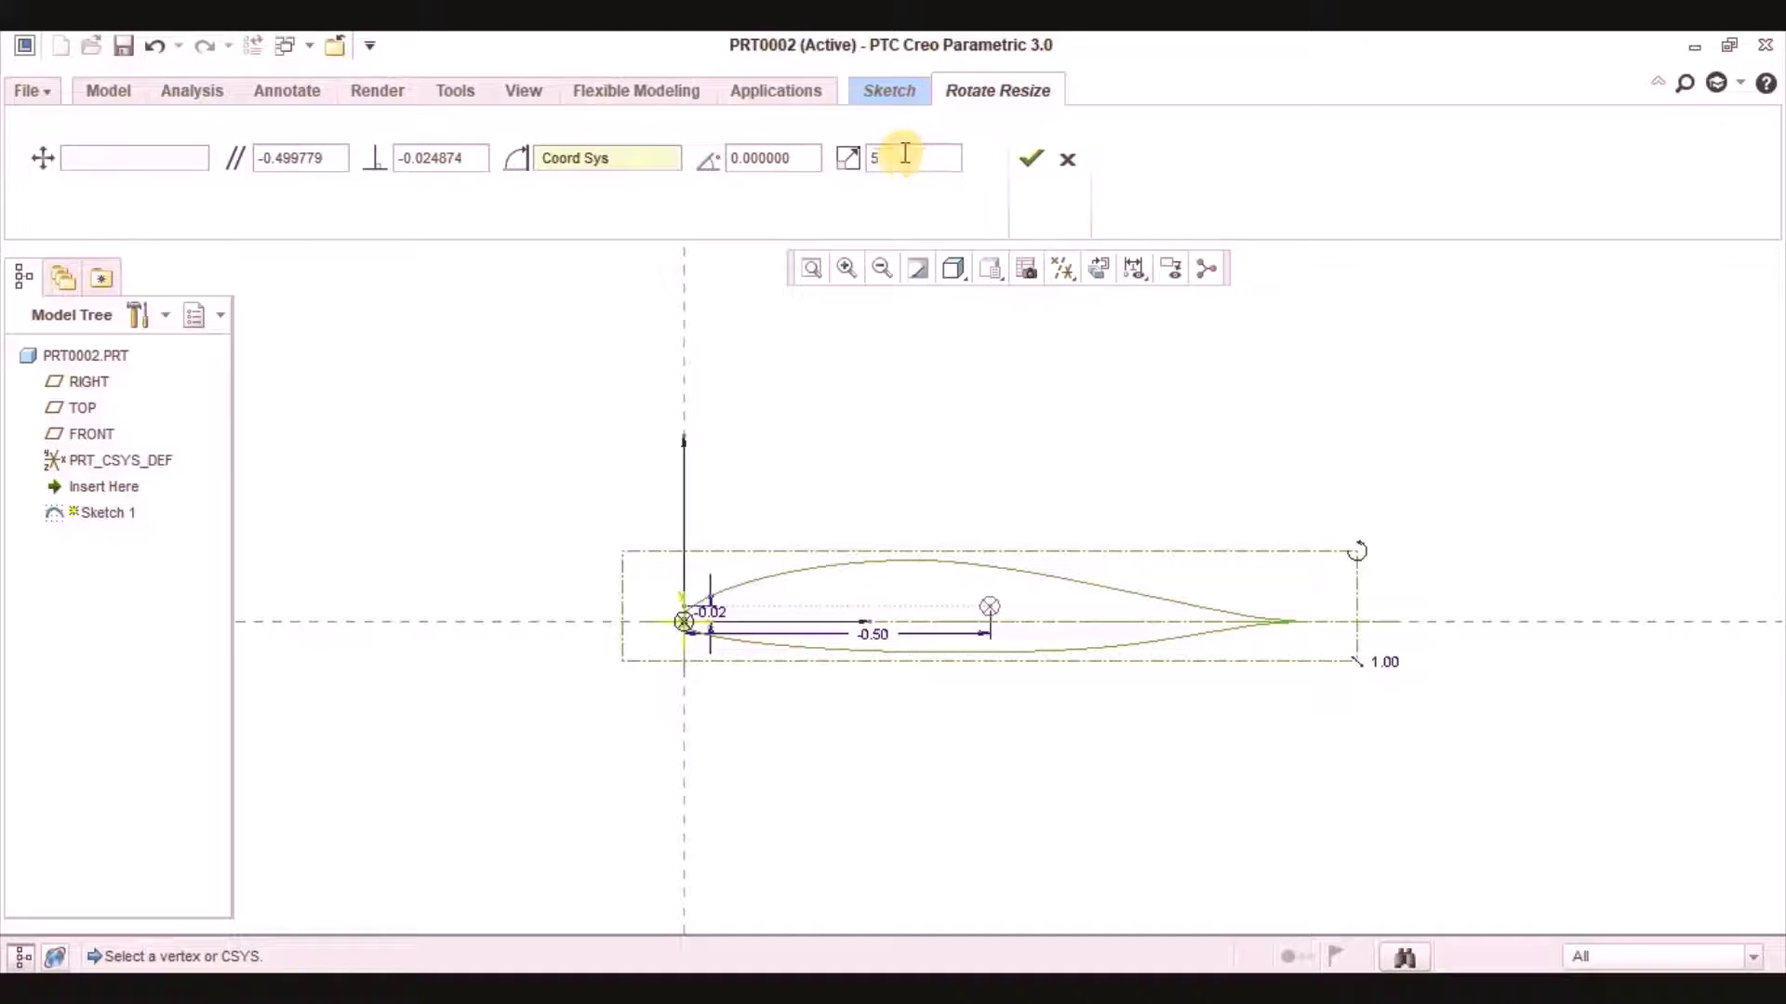
click(1033, 162)
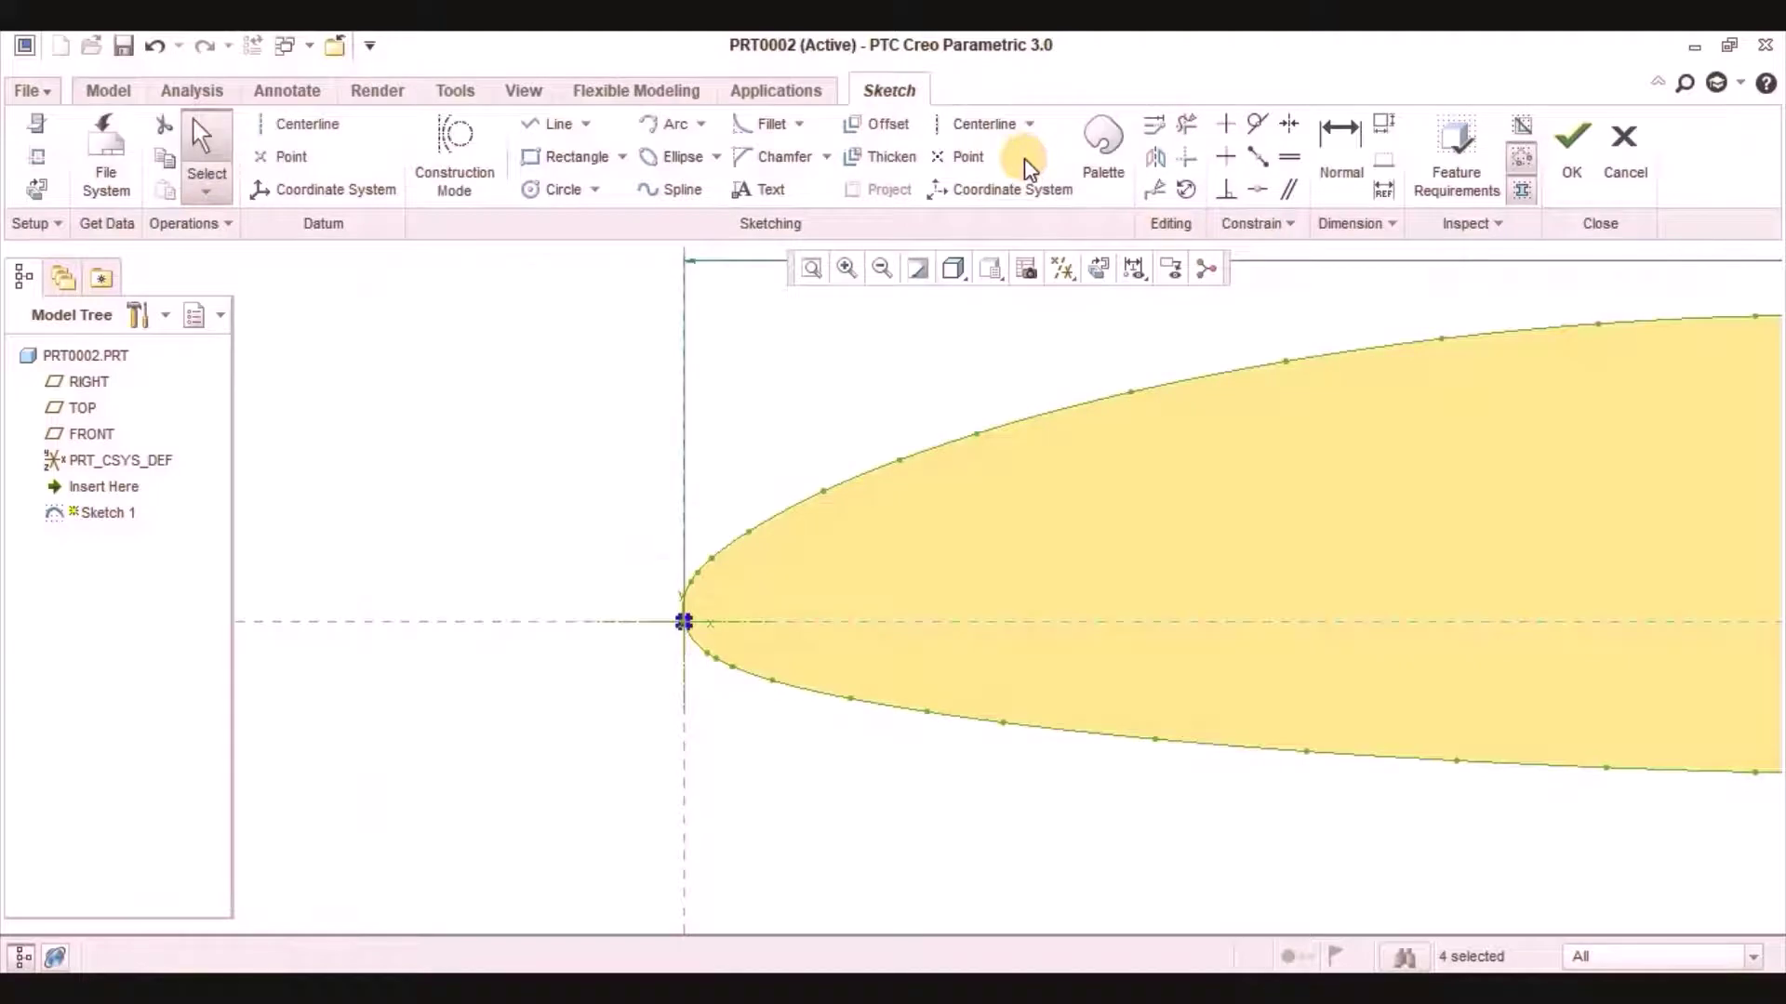
Step: Fit the scaled airfoil in view and finish Sketch 1
click(810, 269)
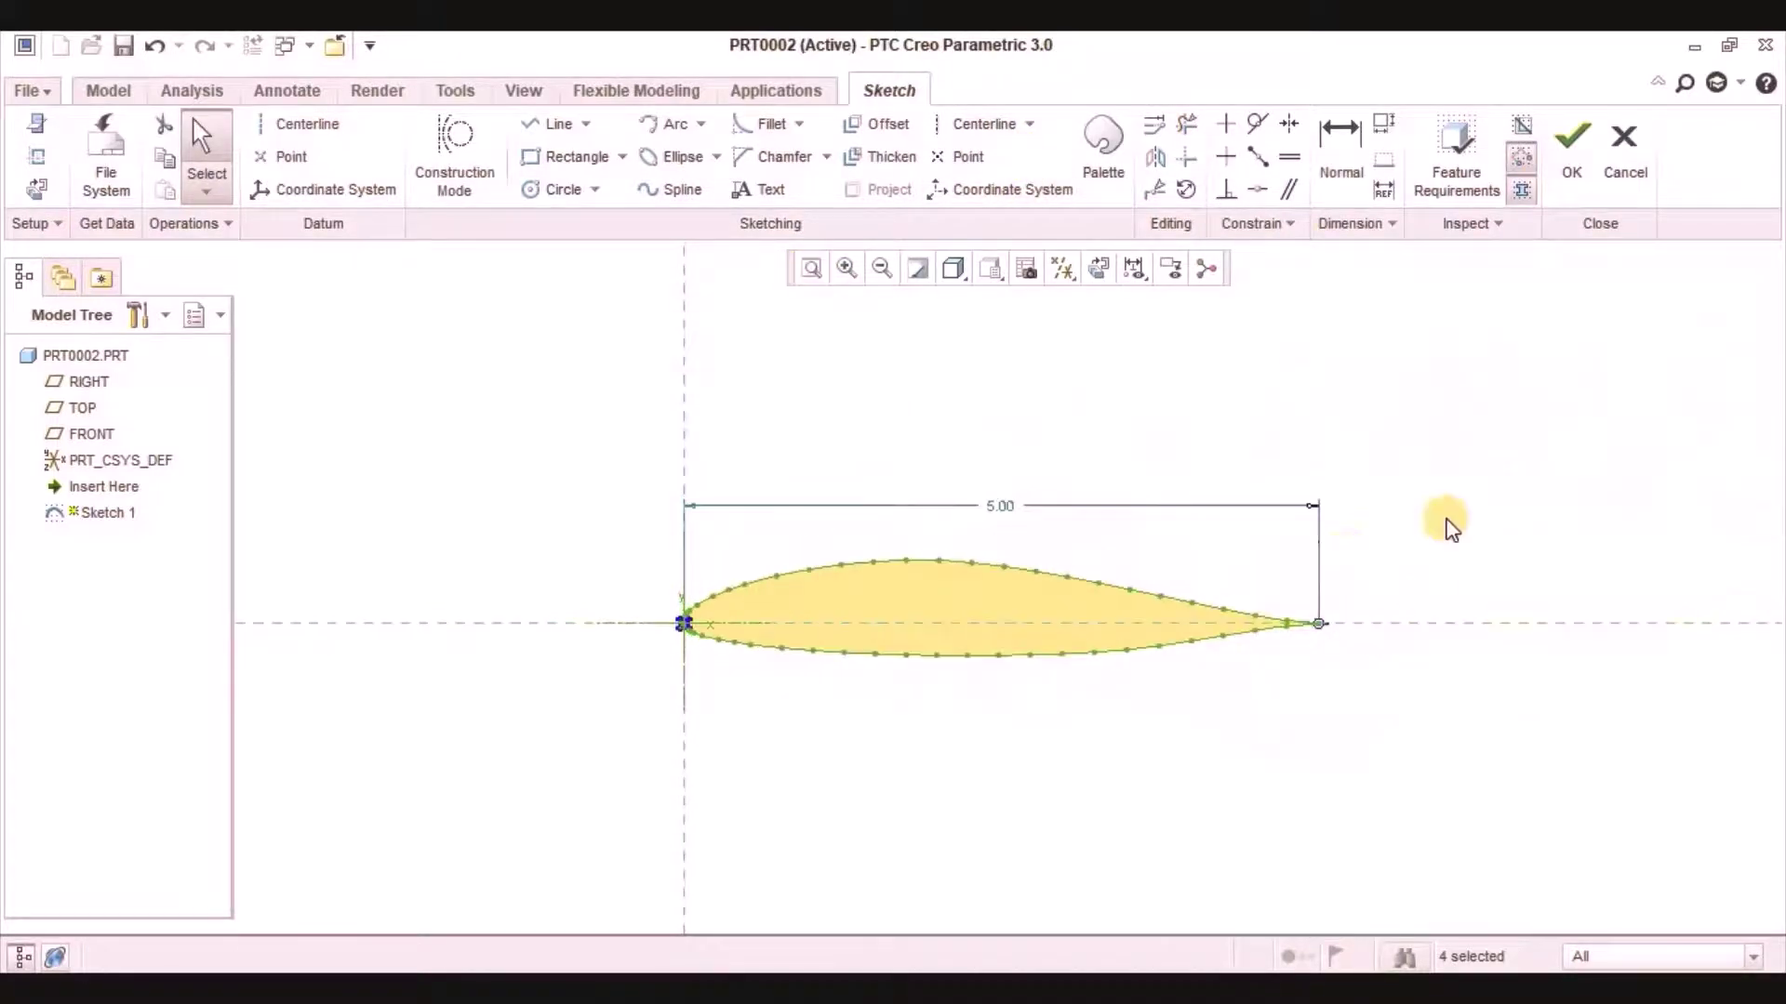
scroll(1092, 685, down, 1)
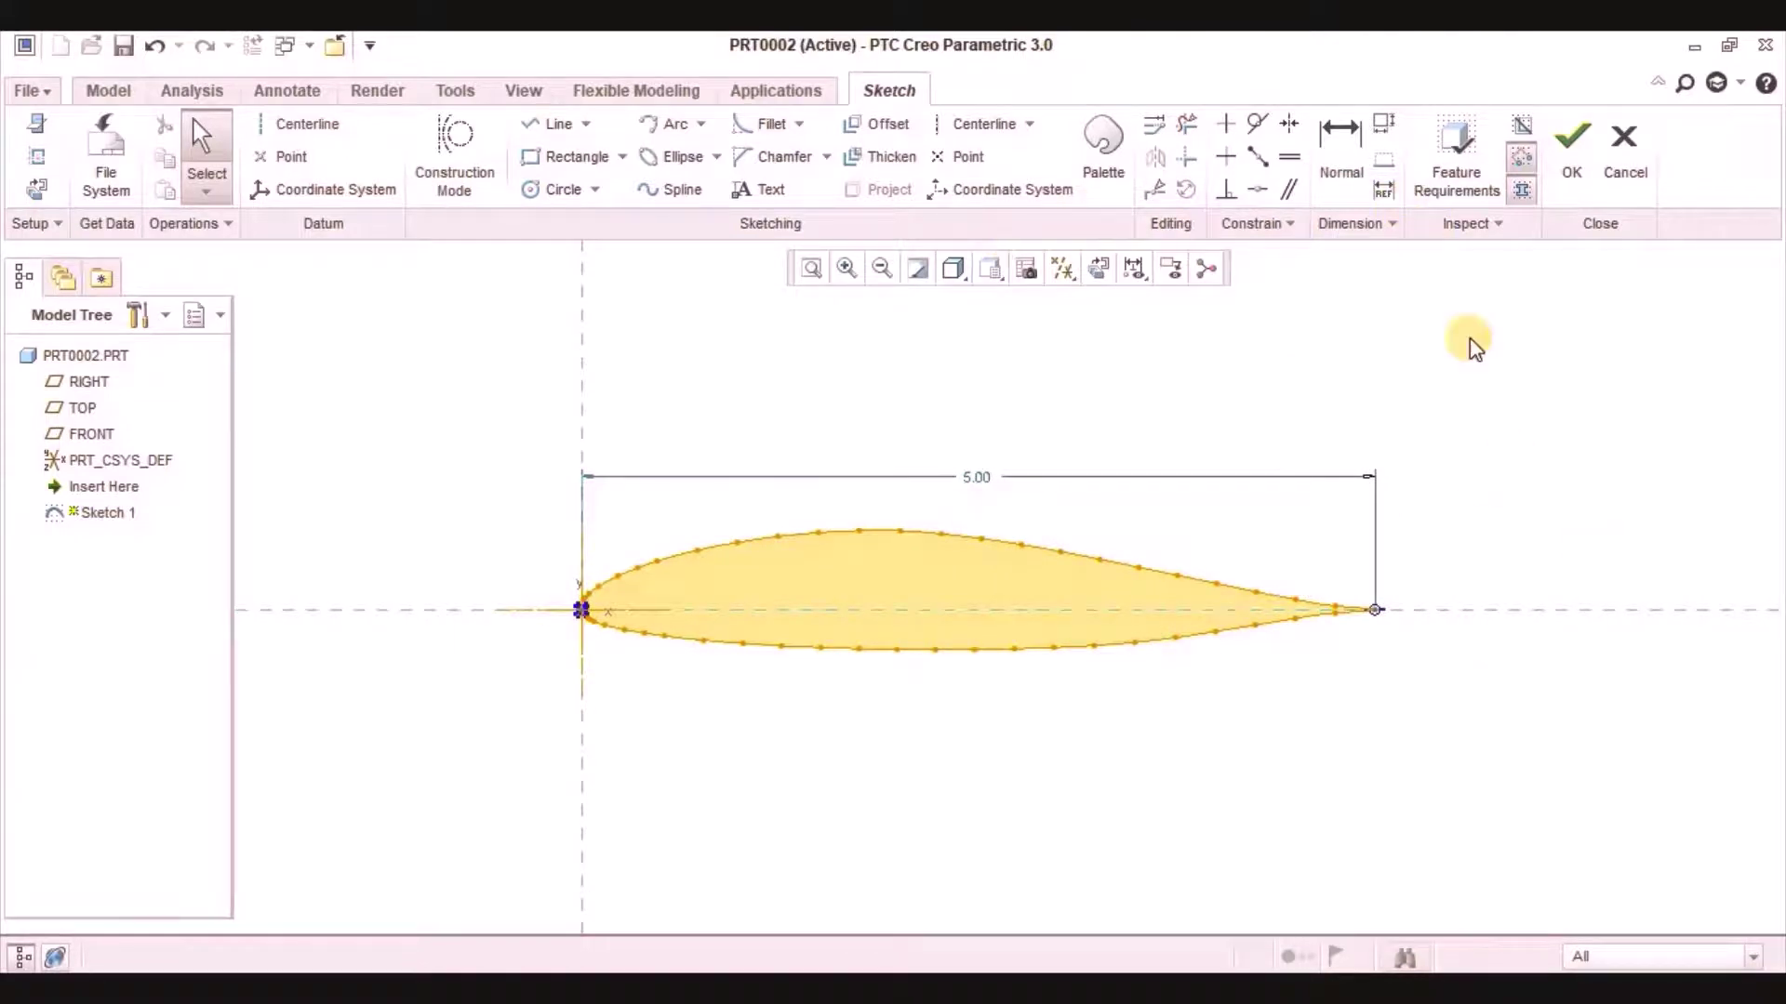
click(1568, 164)
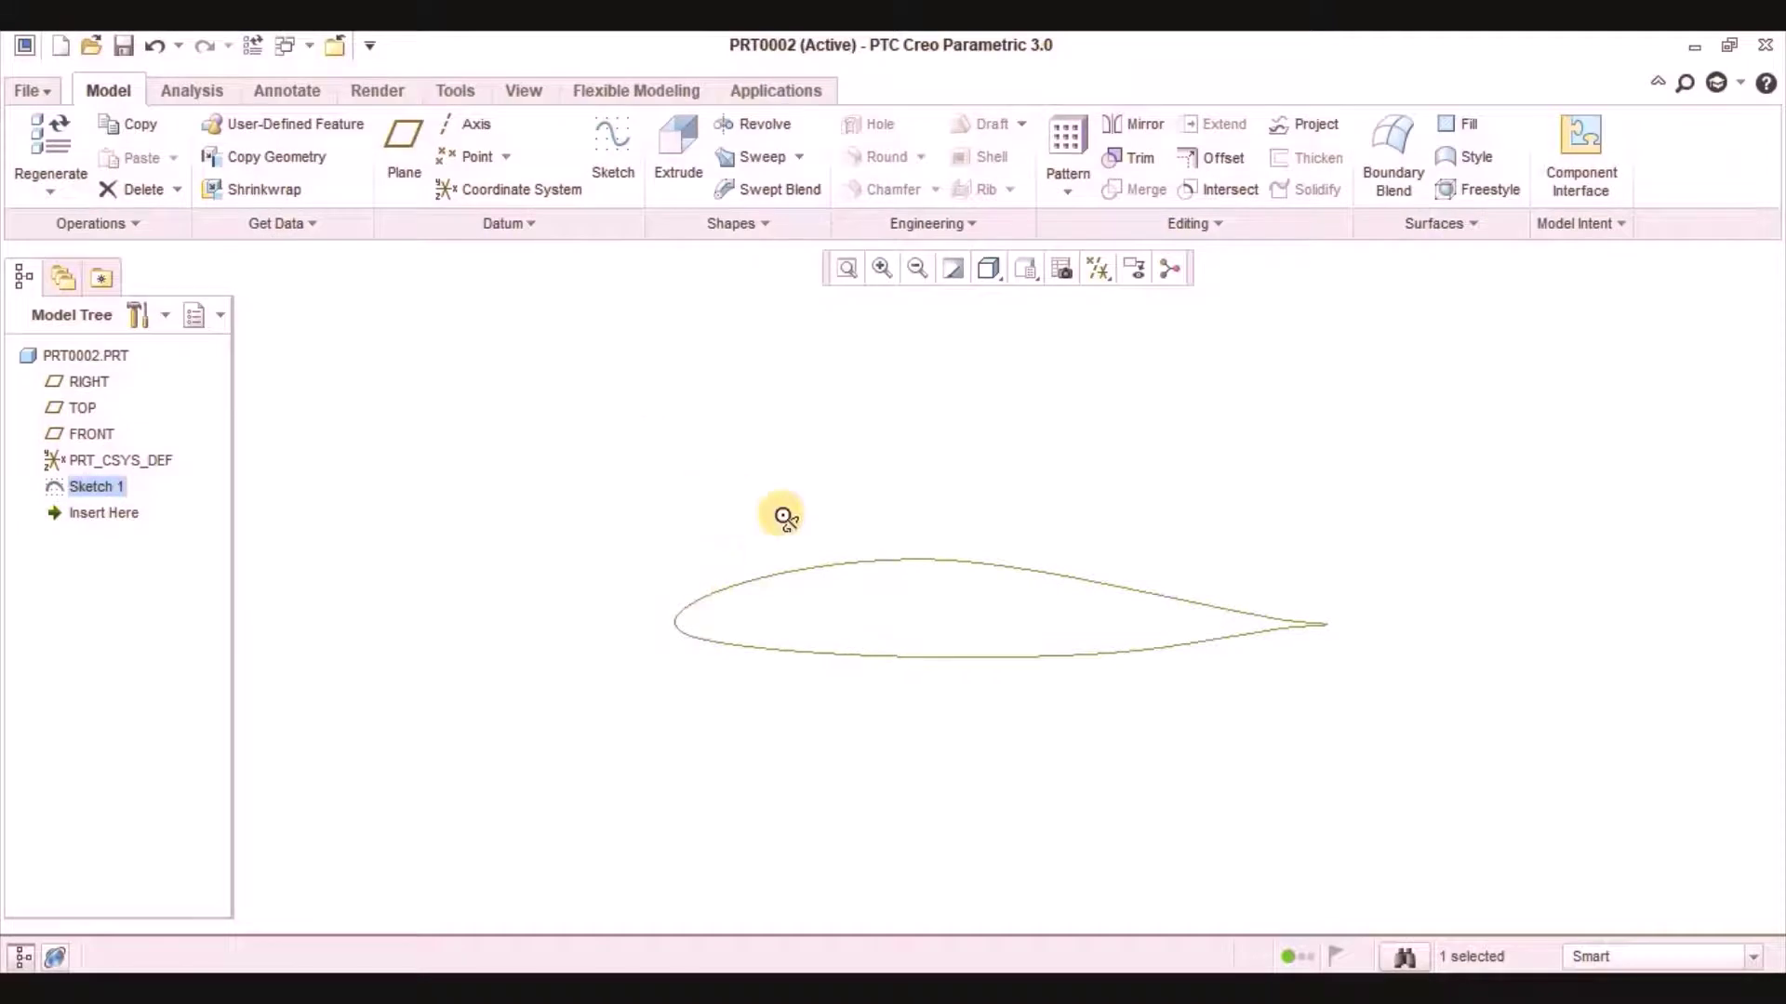
Step: Orbit to a tilted view and turn datum plane display back on
middle_drag(782, 514, 750, 521)
click(1098, 268)
click(1121, 414)
mouse_move(1088, 690)
middle_down()
mouse_move(786, 638)
mouse_move(895, 741)
mouse_move(725, 641)
mouse_move(825, 462)
mouse_move(793, 709)
mouse_move(777, 660)
mouse_move(785, 733)
mouse_move(786, 705)
middle_up()
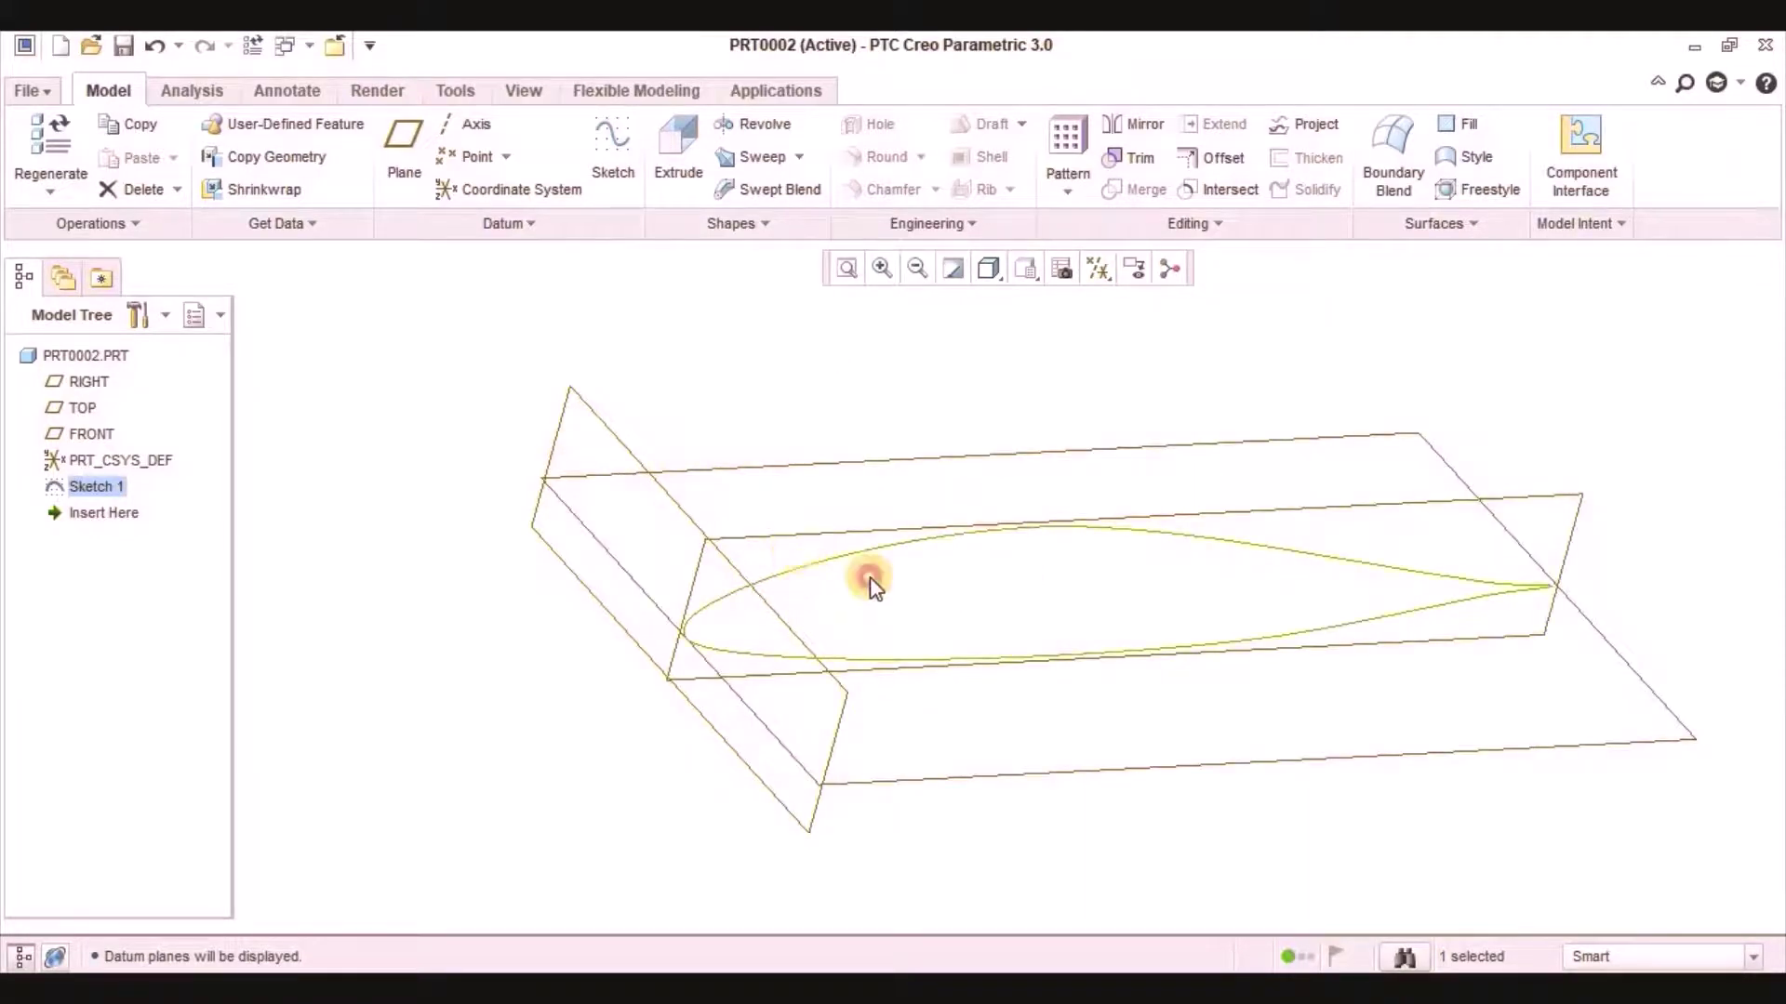
Step: Extrude the airfoil sketch symmetrically to a depth of 2 as Extrude 1
click(708, 154)
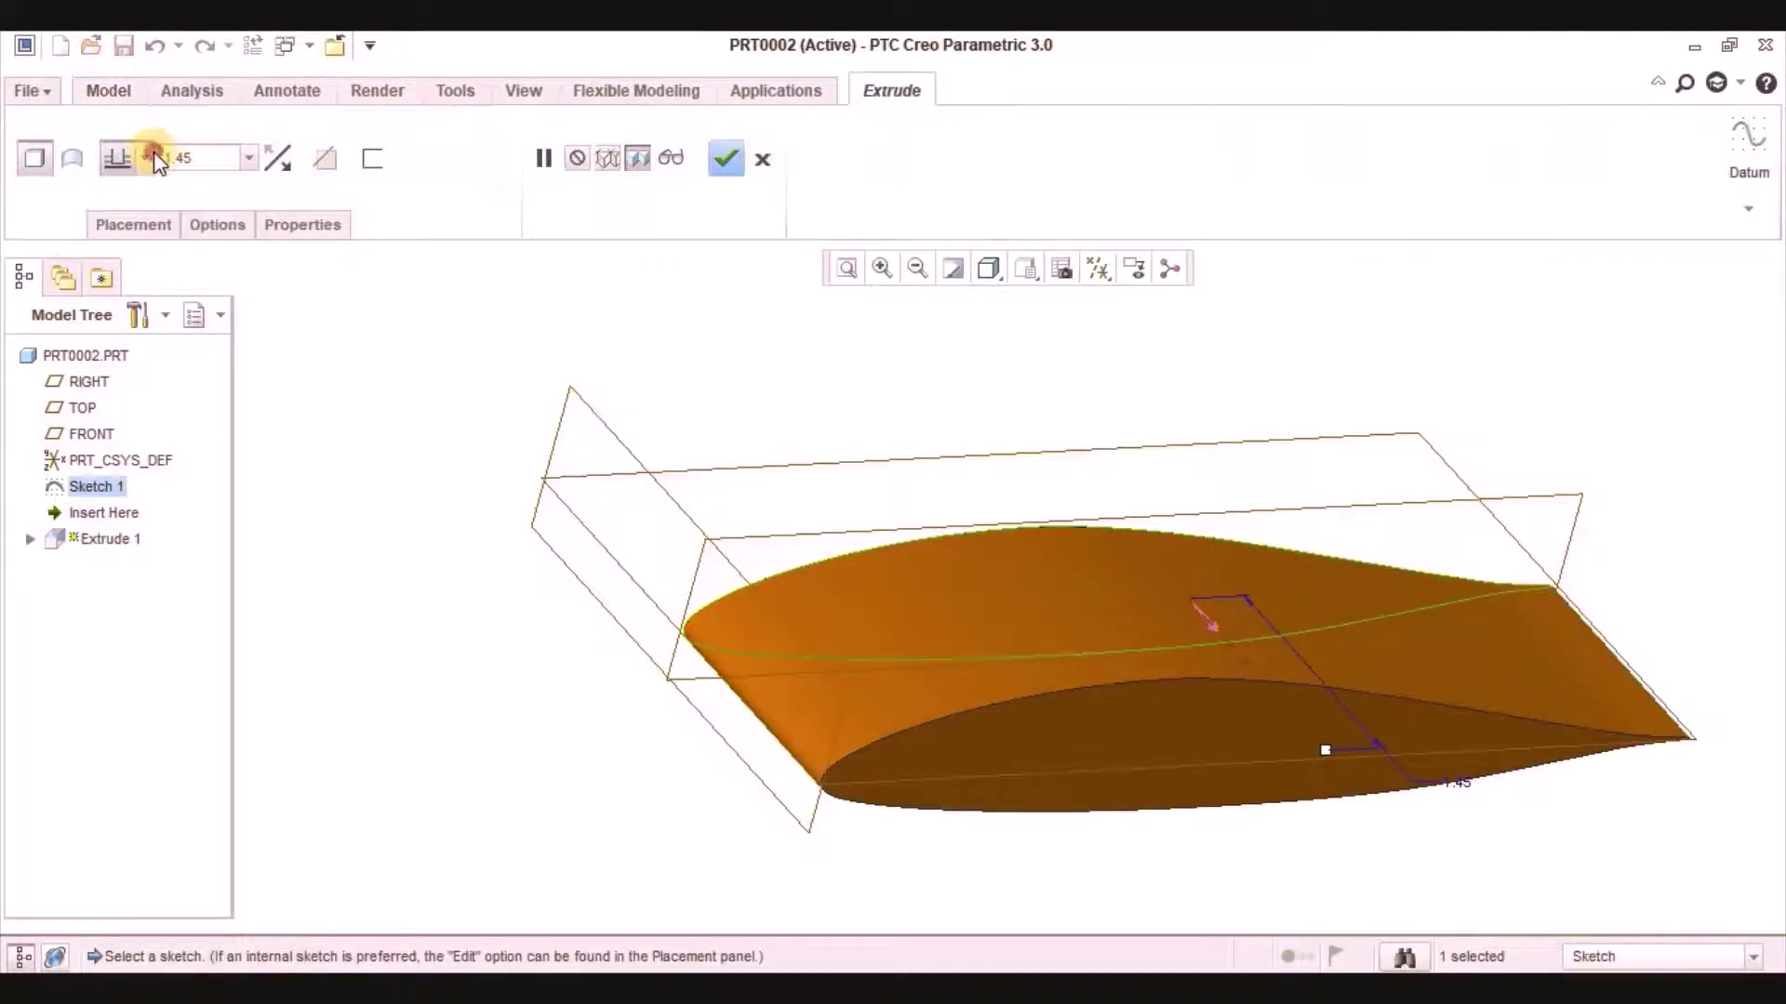
click(149, 157)
click(117, 234)
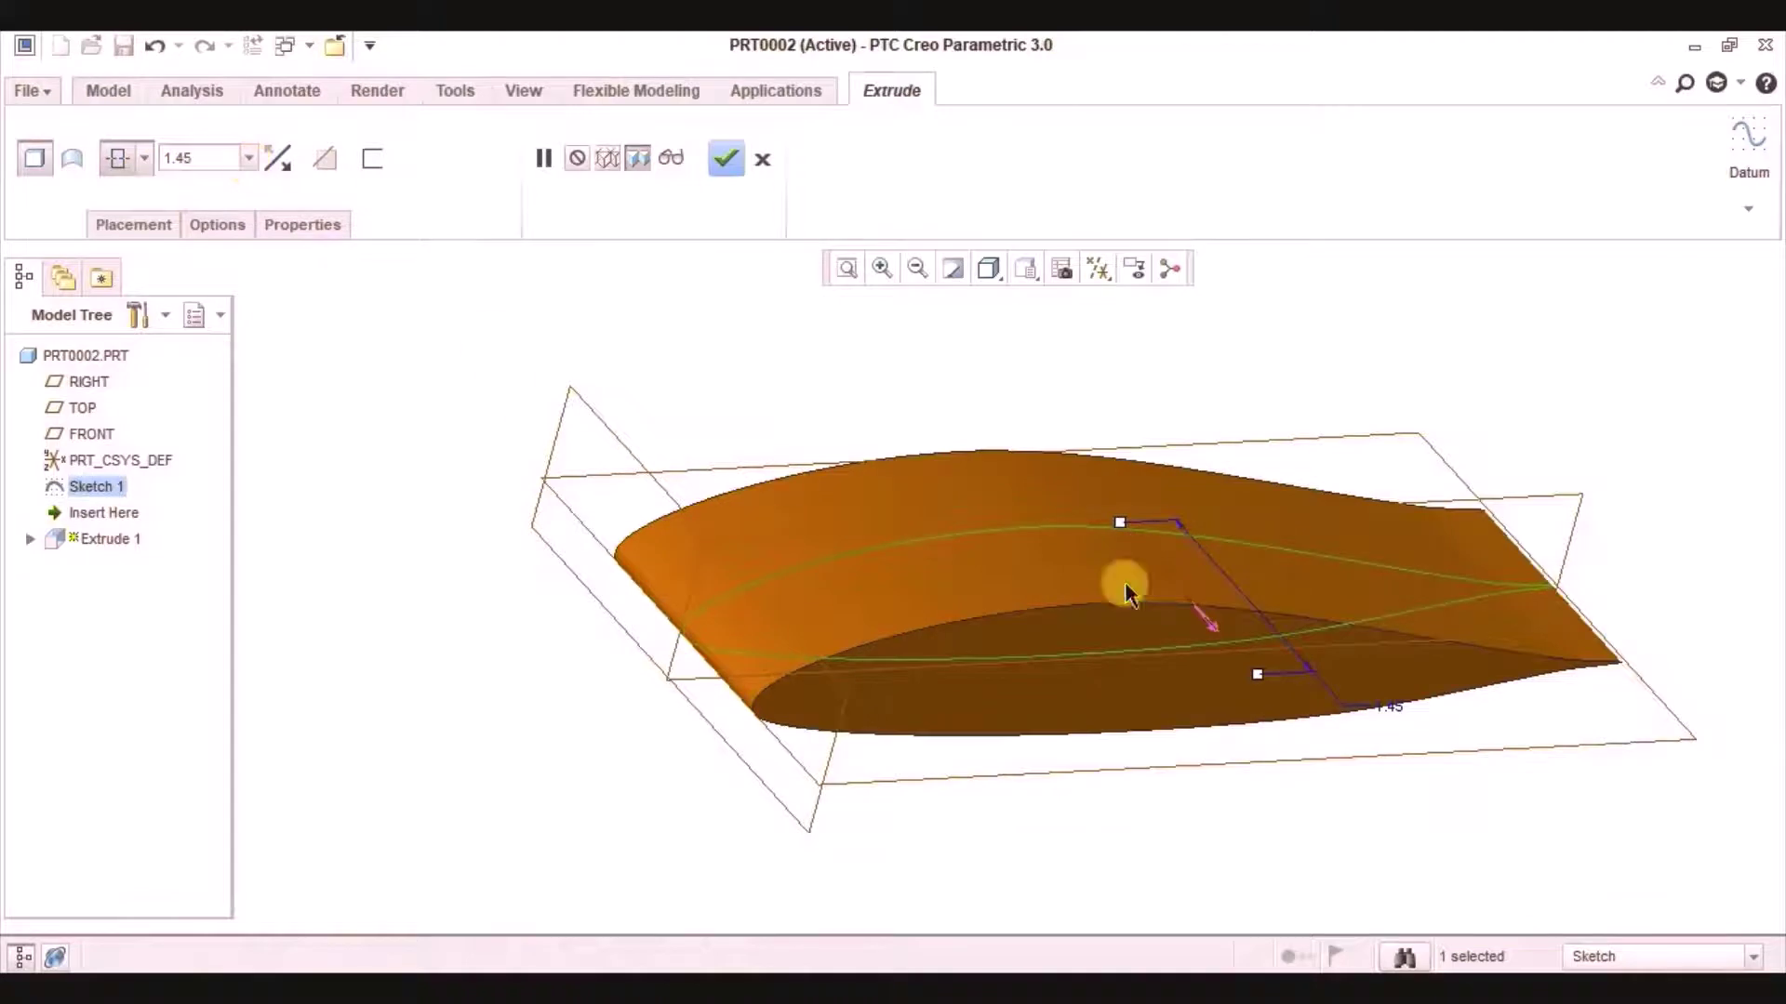
double_click(223, 153)
text(2)
key(Return)
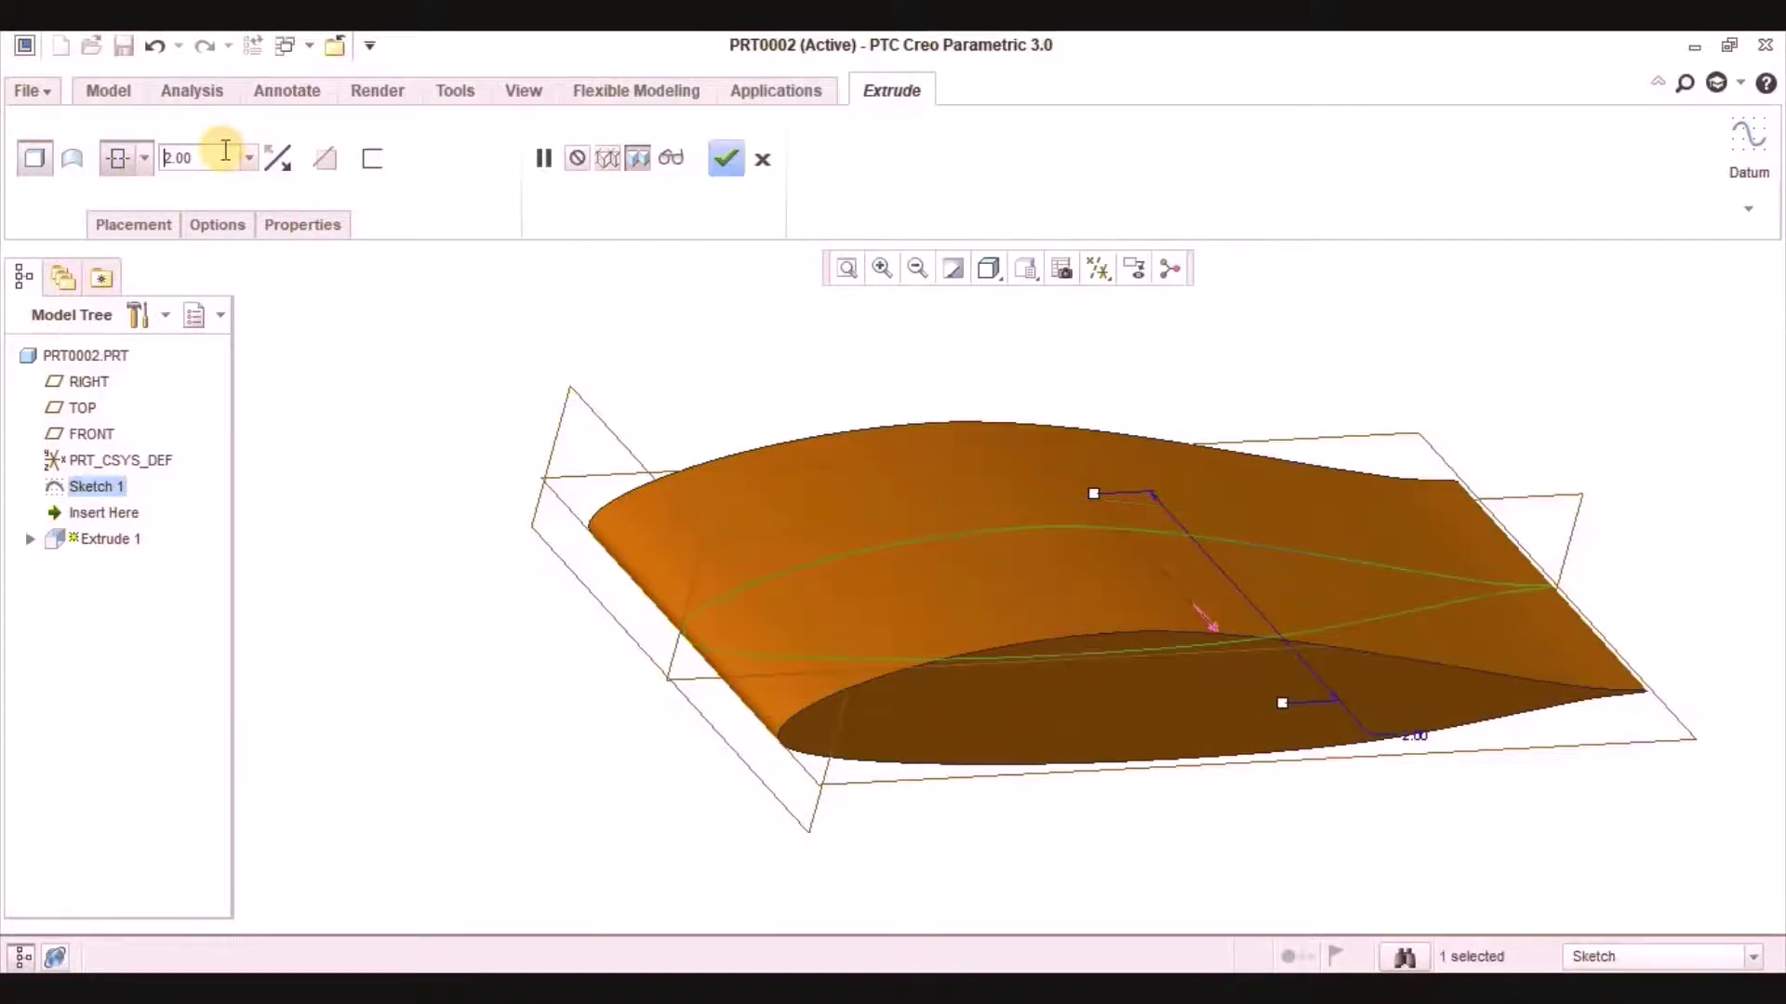
middle_click(523, 302)
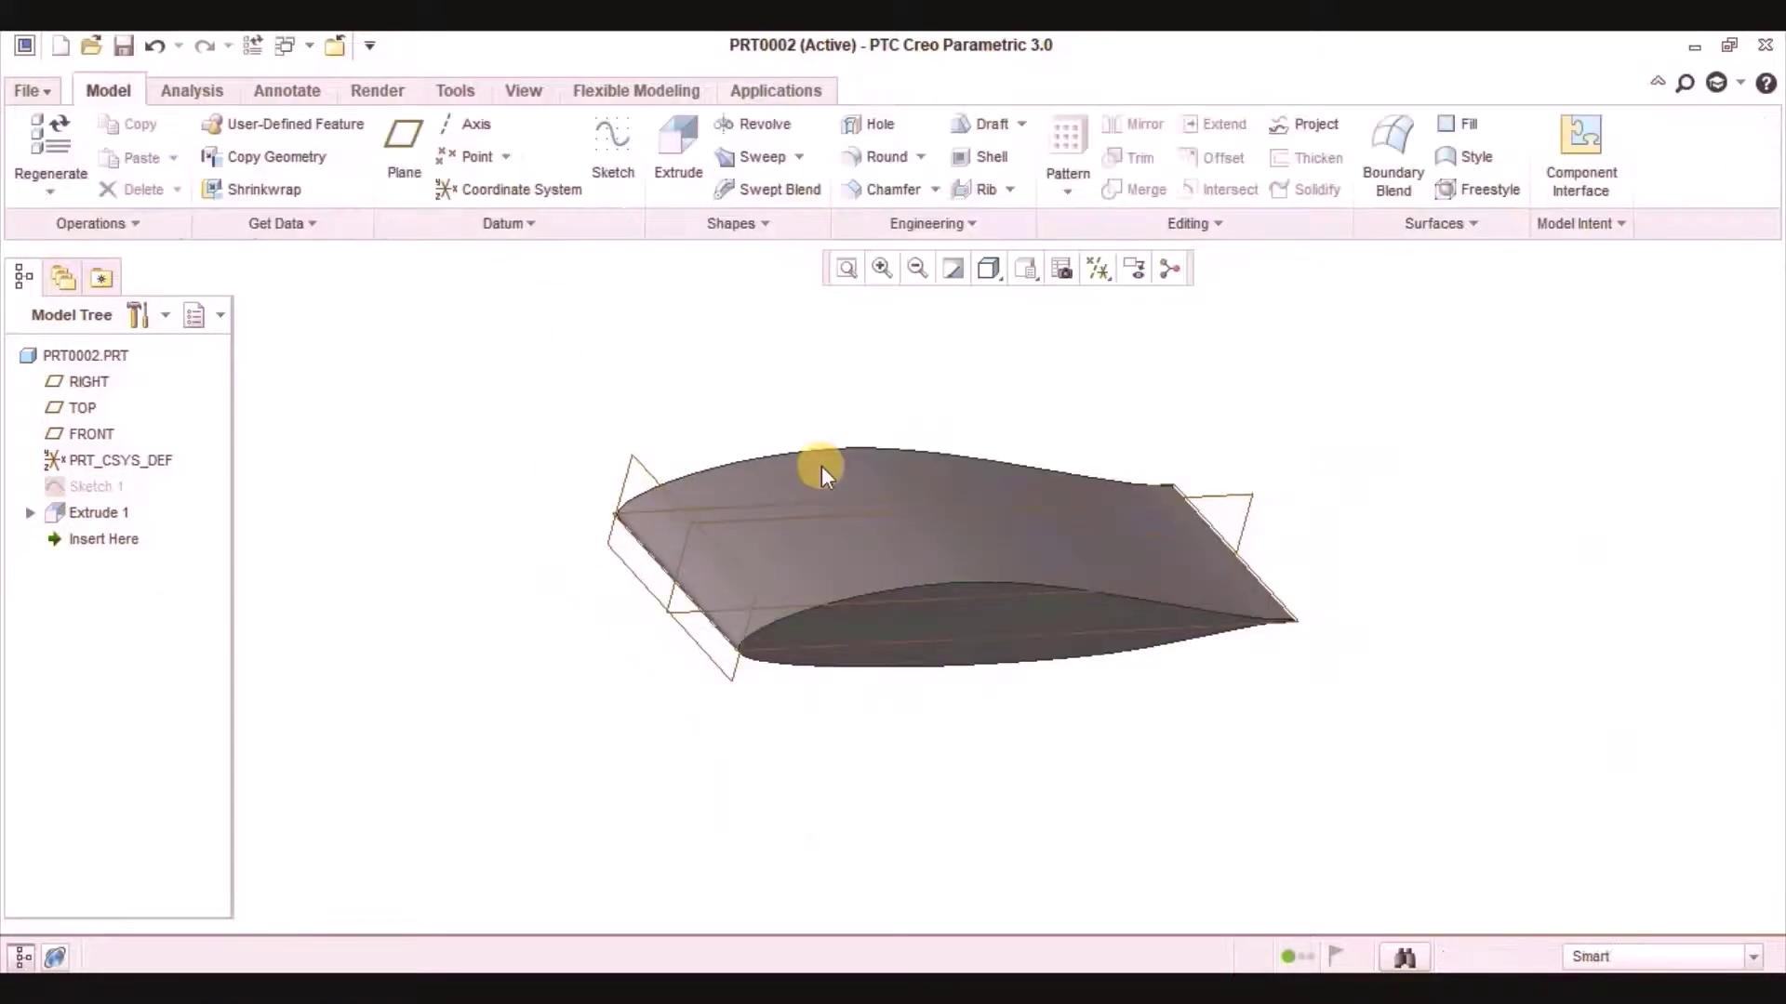
Step: Hide datum planes, close the airfoil part and erase undisplayed objects from memory
click(1097, 268)
click(1135, 416)
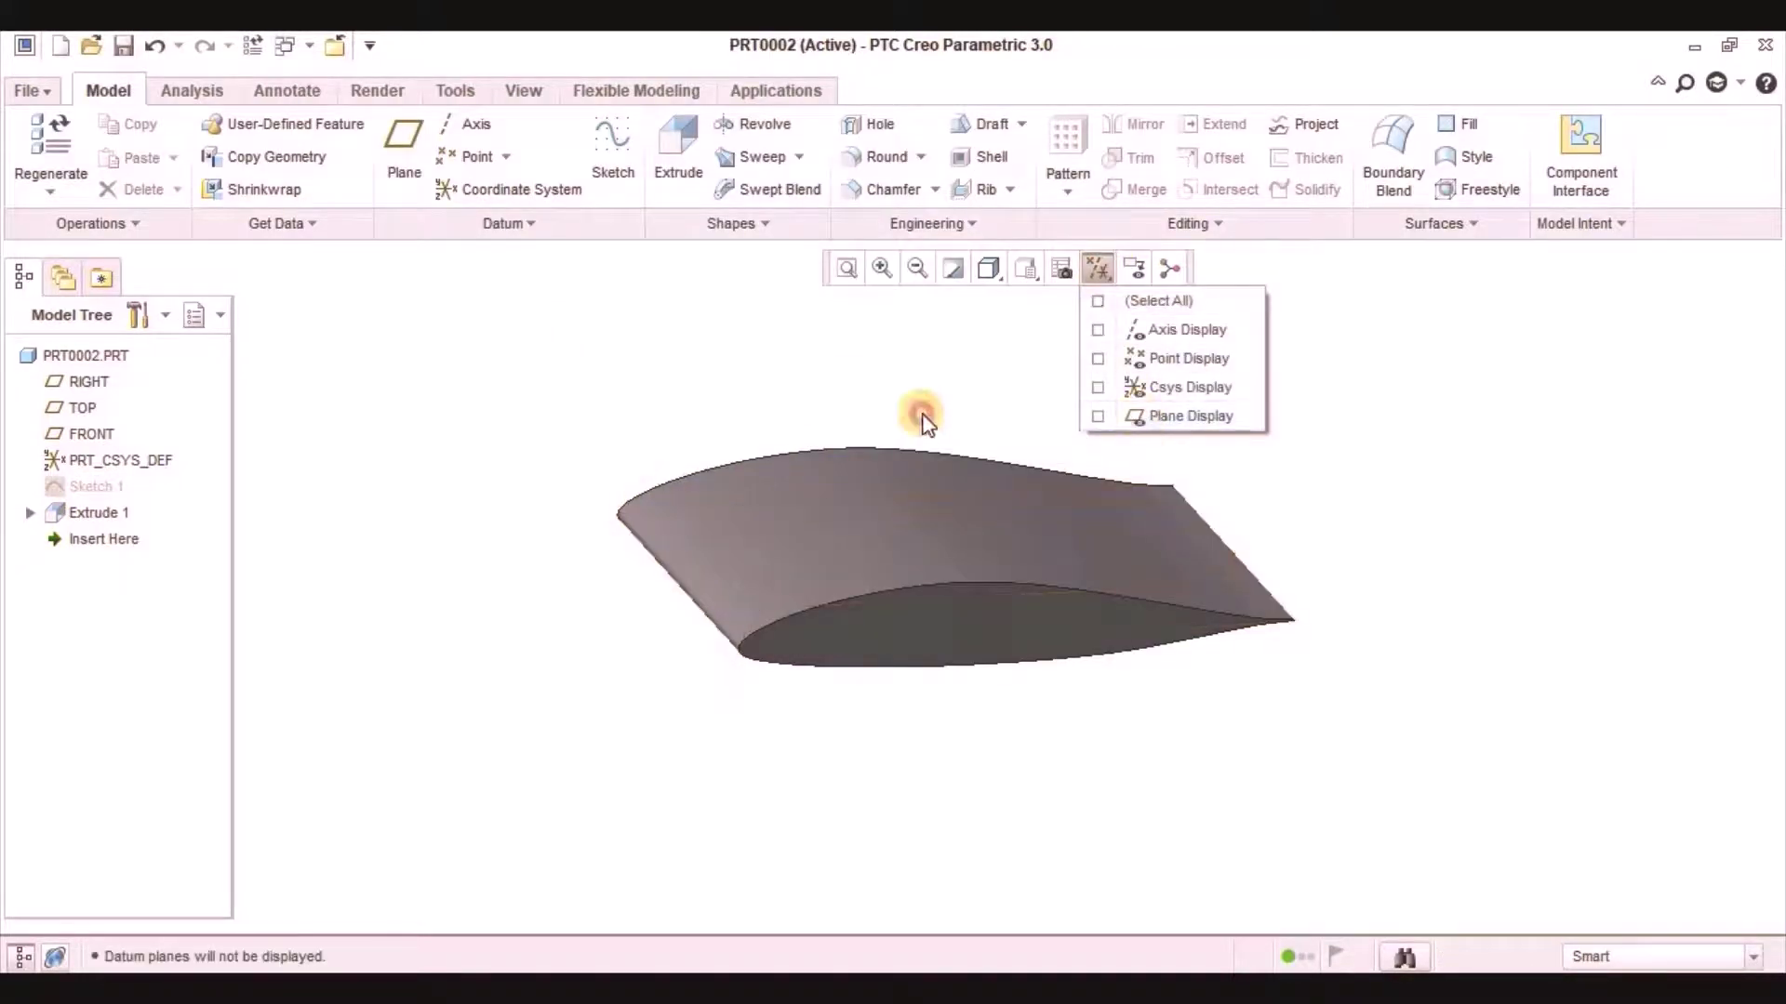
mouse_move(925, 410)
middle_down()
mouse_move(750, 570)
mouse_move(975, 572)
mouse_move(908, 499)
mouse_move(822, 542)
mouse_move(840, 570)
mouse_move(670, 554)
mouse_move(921, 570)
mouse_move(909, 522)
mouse_move(845, 578)
mouse_move(616, 338)
mouse_move(706, 522)
mouse_move(733, 371)
mouse_move(606, 351)
mouse_move(677, 466)
mouse_move(849, 410)
mouse_move(635, 288)
middle_up()
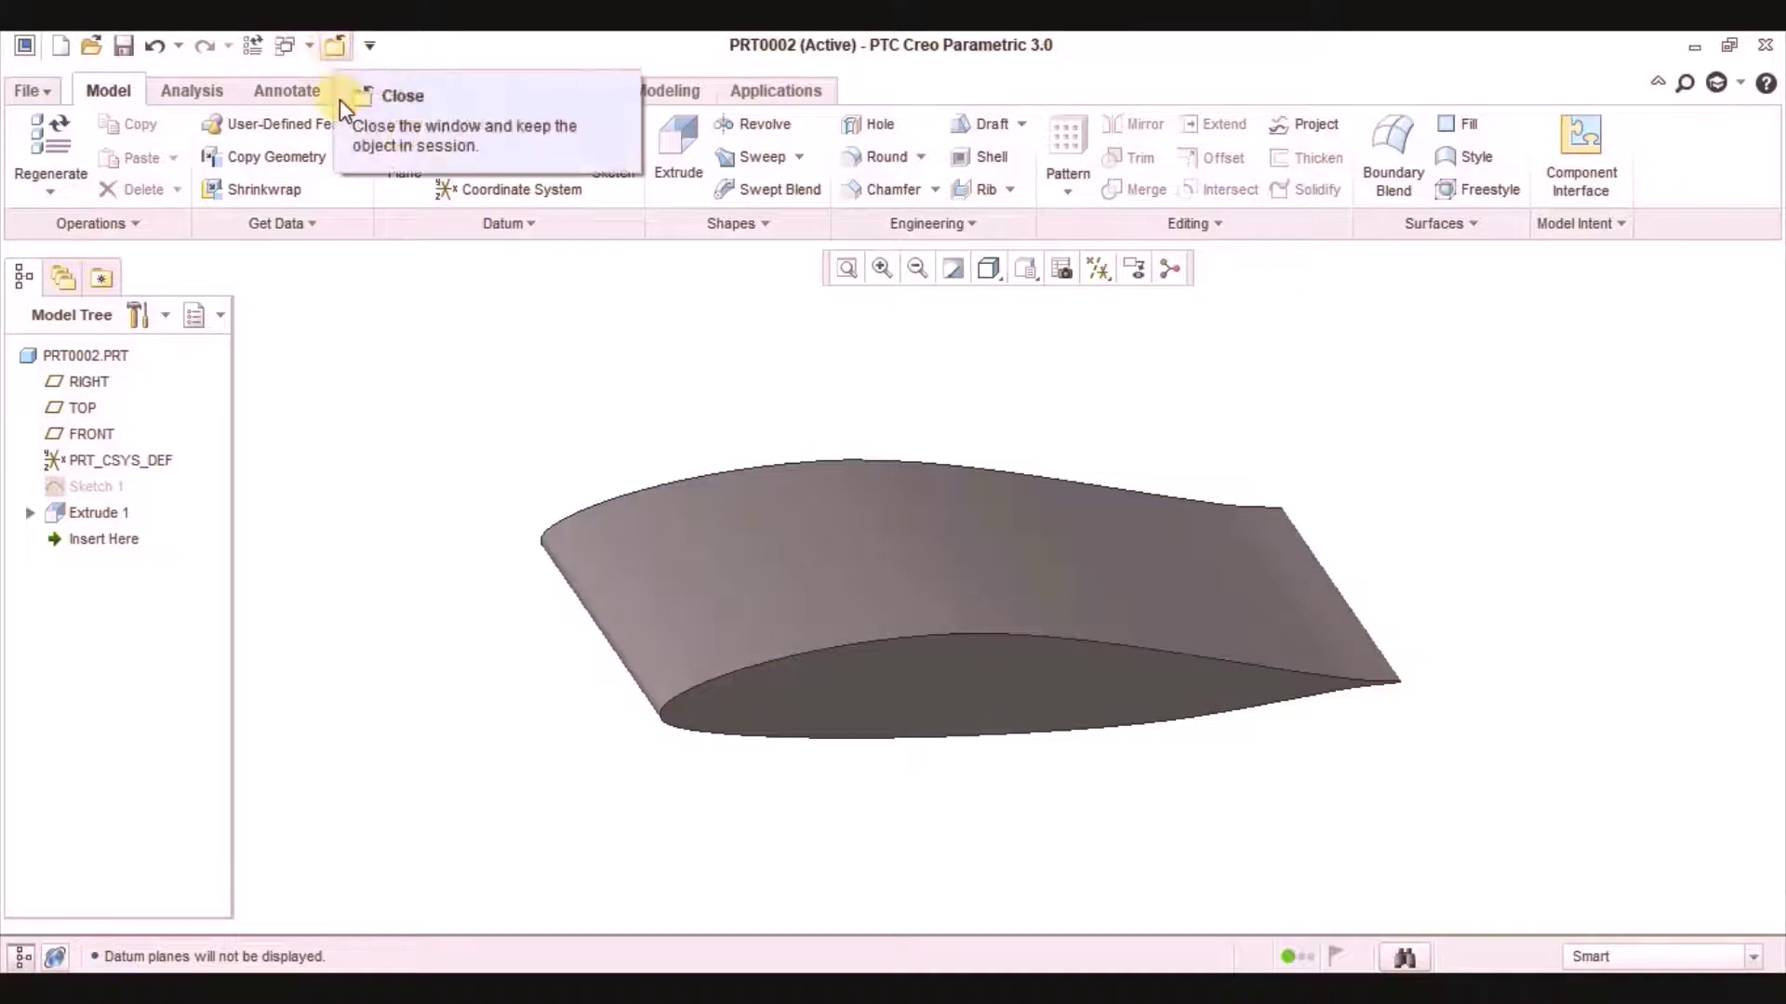
click(334, 46)
click(330, 154)
key(Return)
Step: Create a new empty part with datum planes shown, then return to the project folder
click(35, 153)
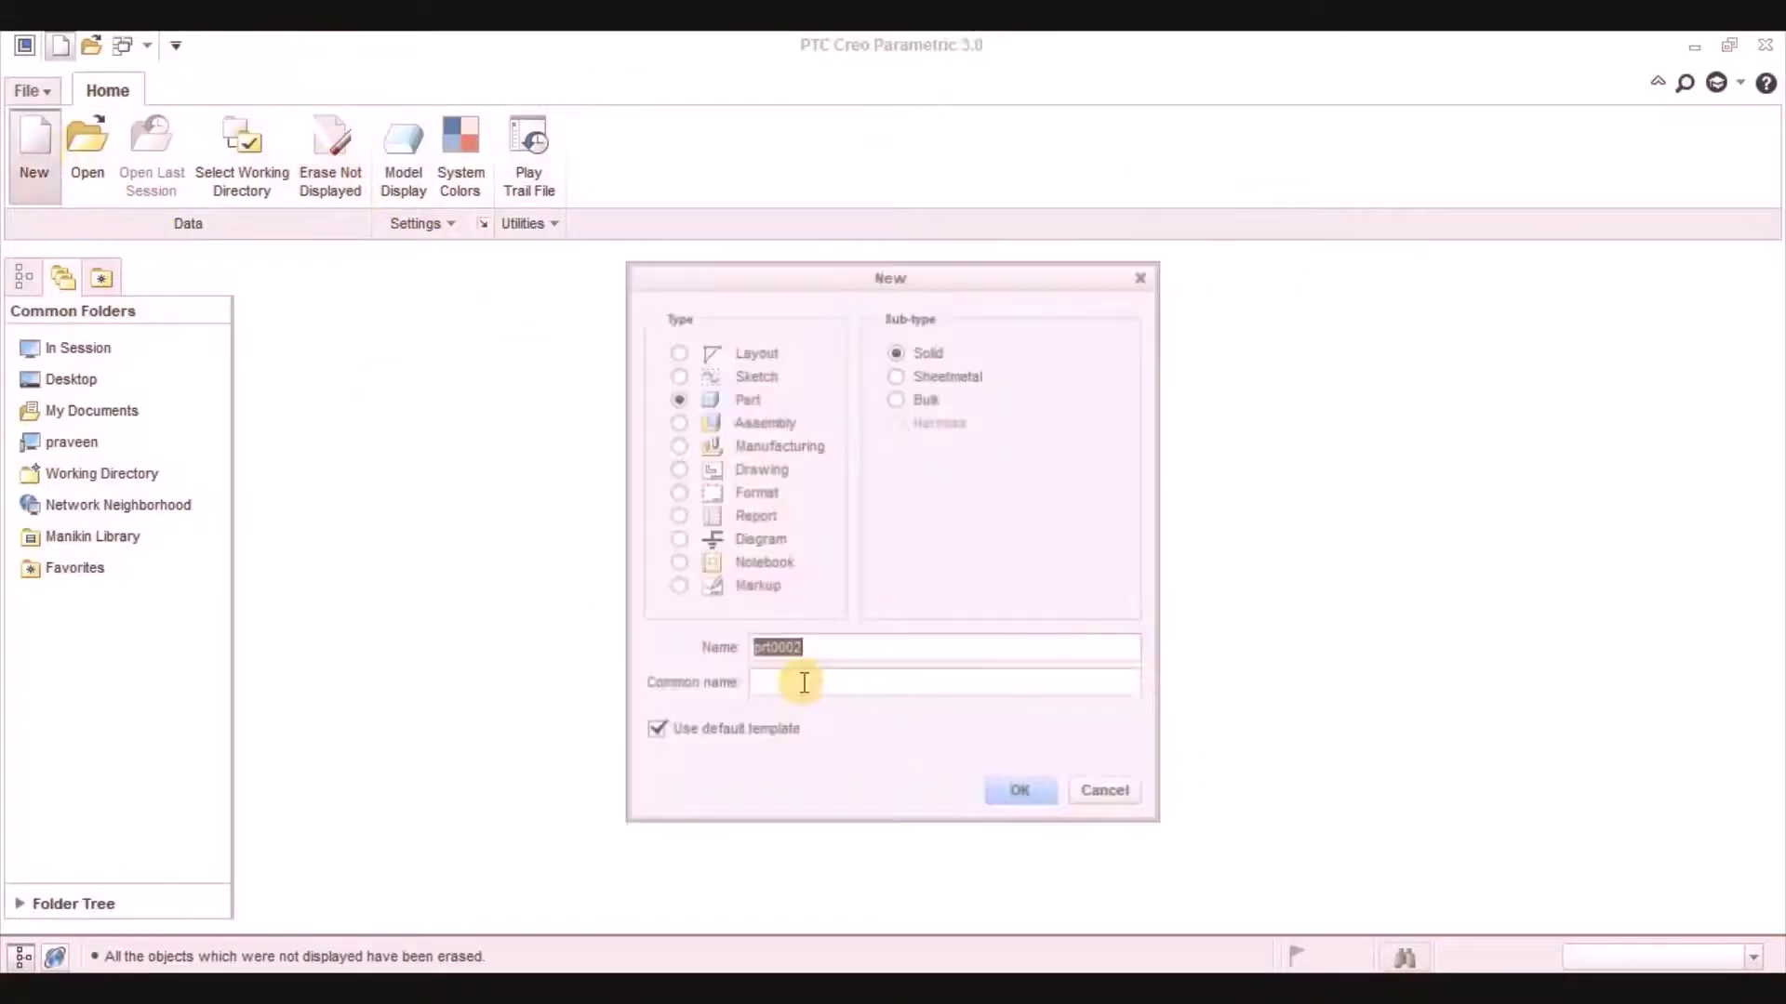
click(1013, 800)
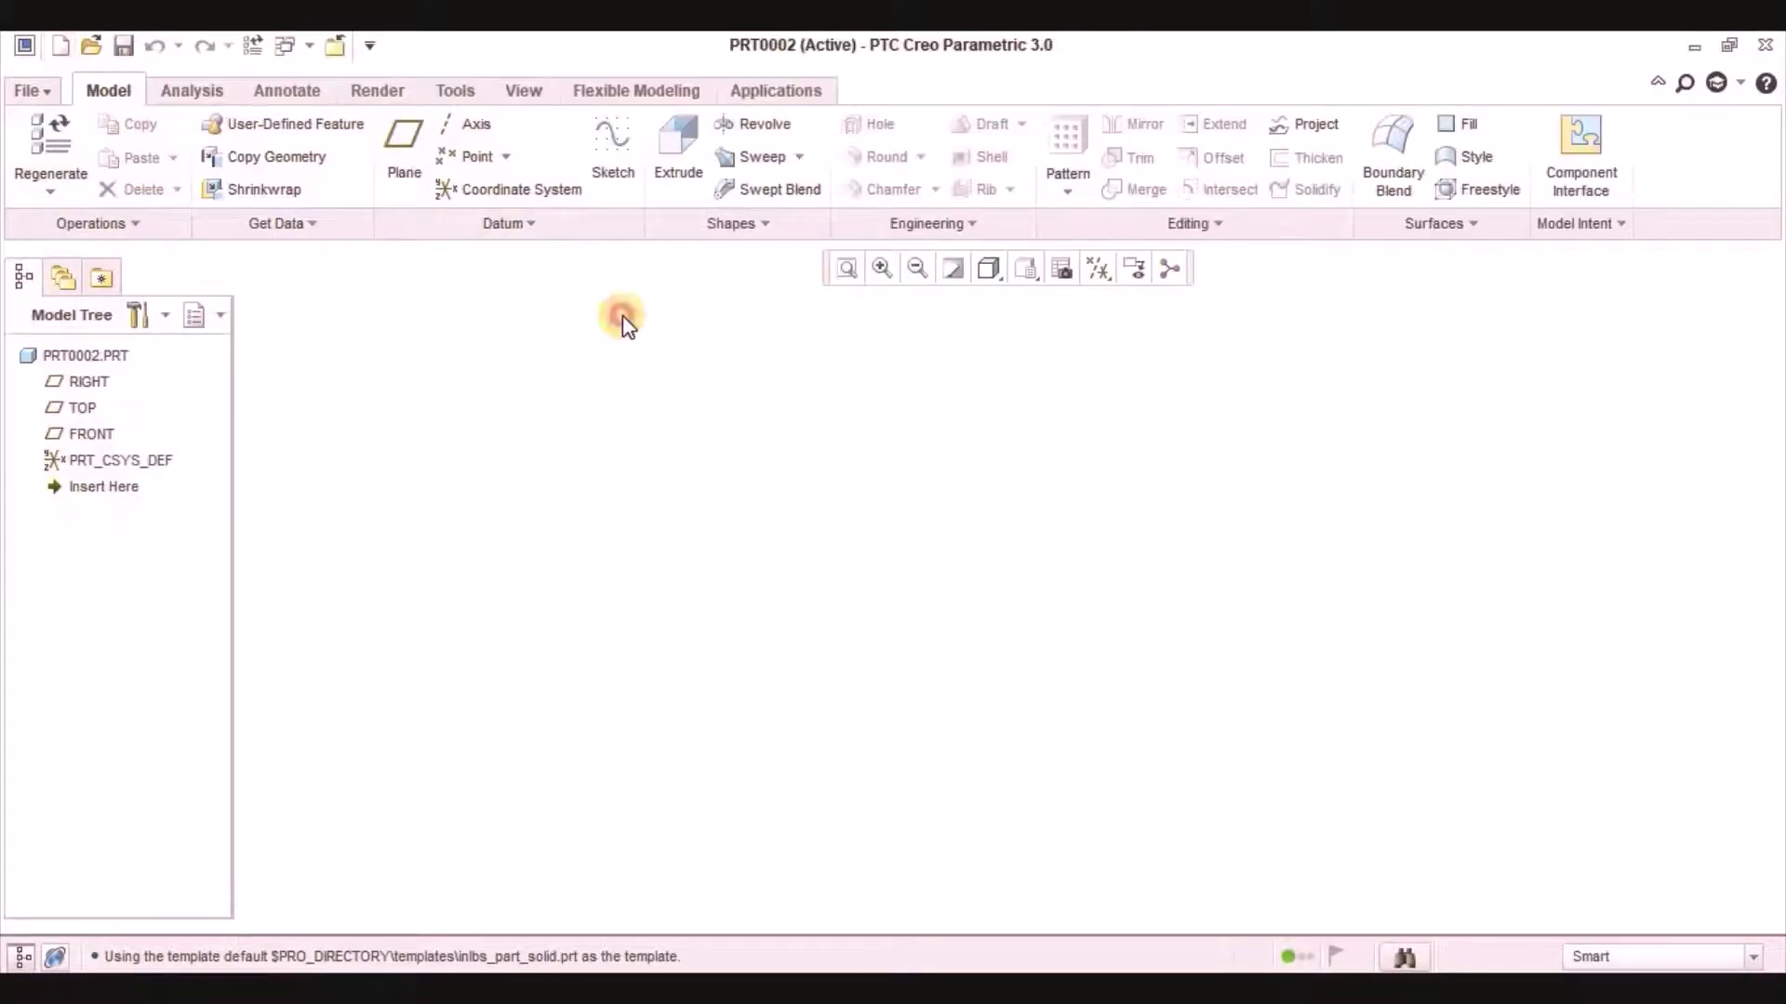
click(1096, 272)
click(1135, 416)
click(1096, 269)
click(1136, 423)
click(1459, 471)
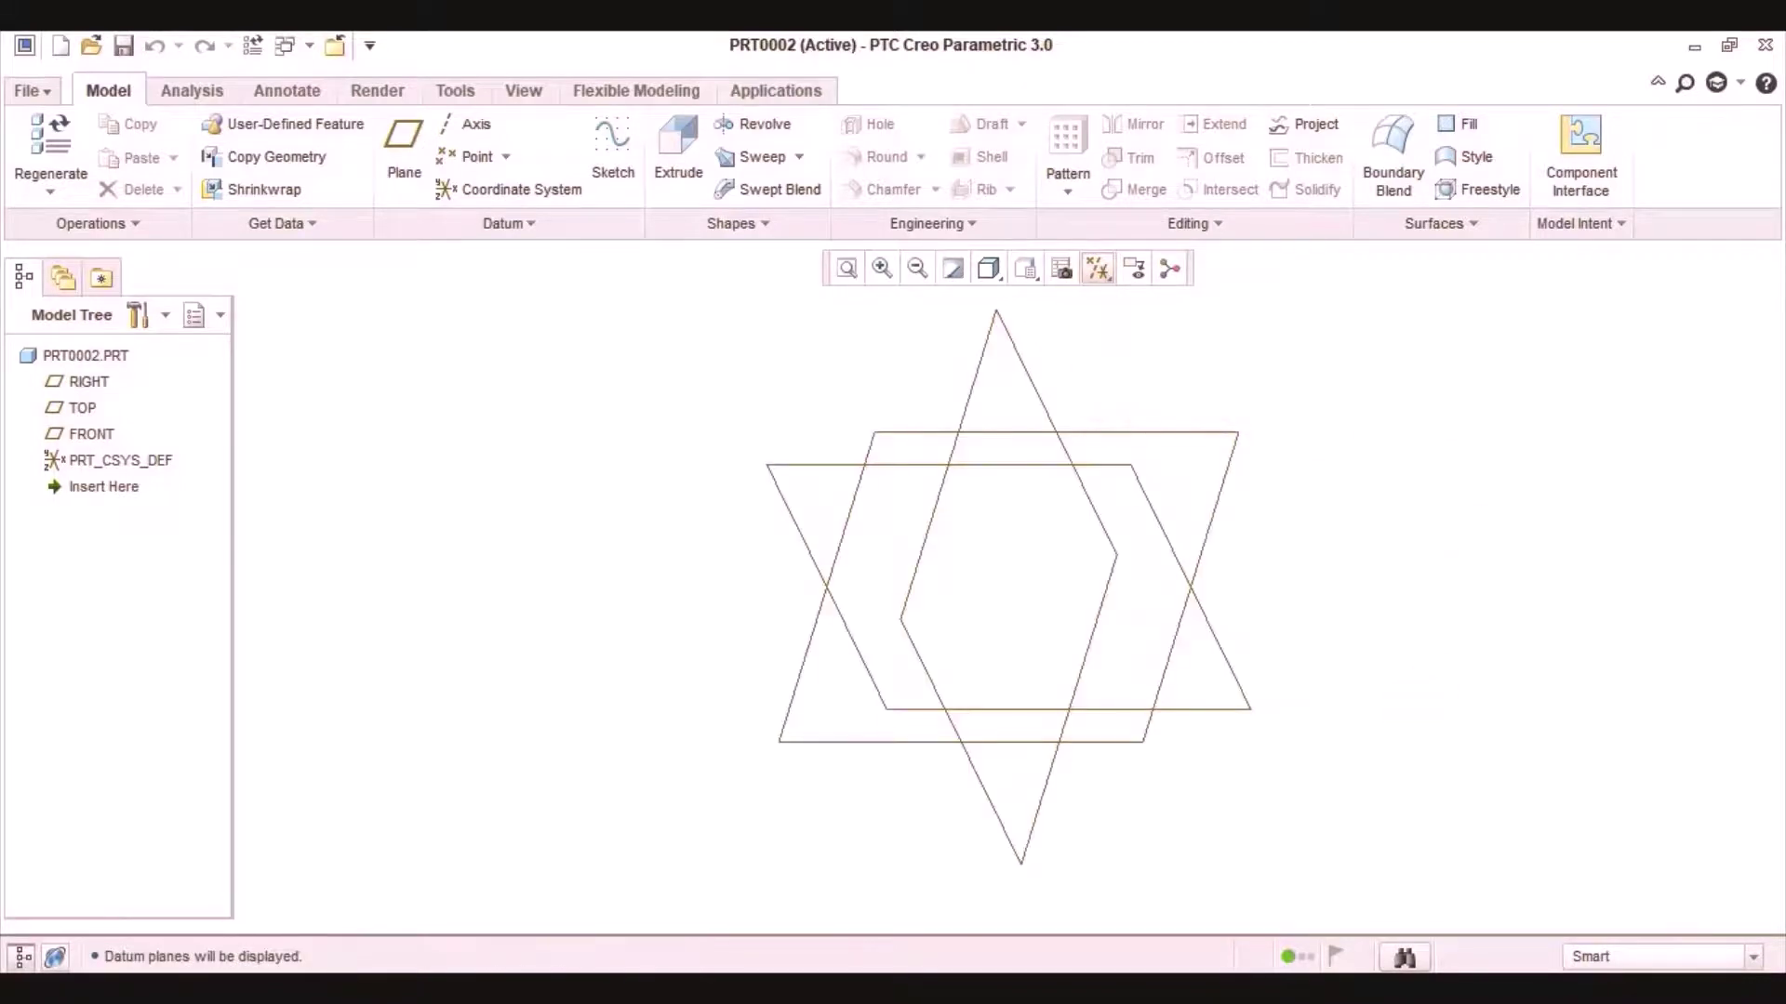
click(745, 947)
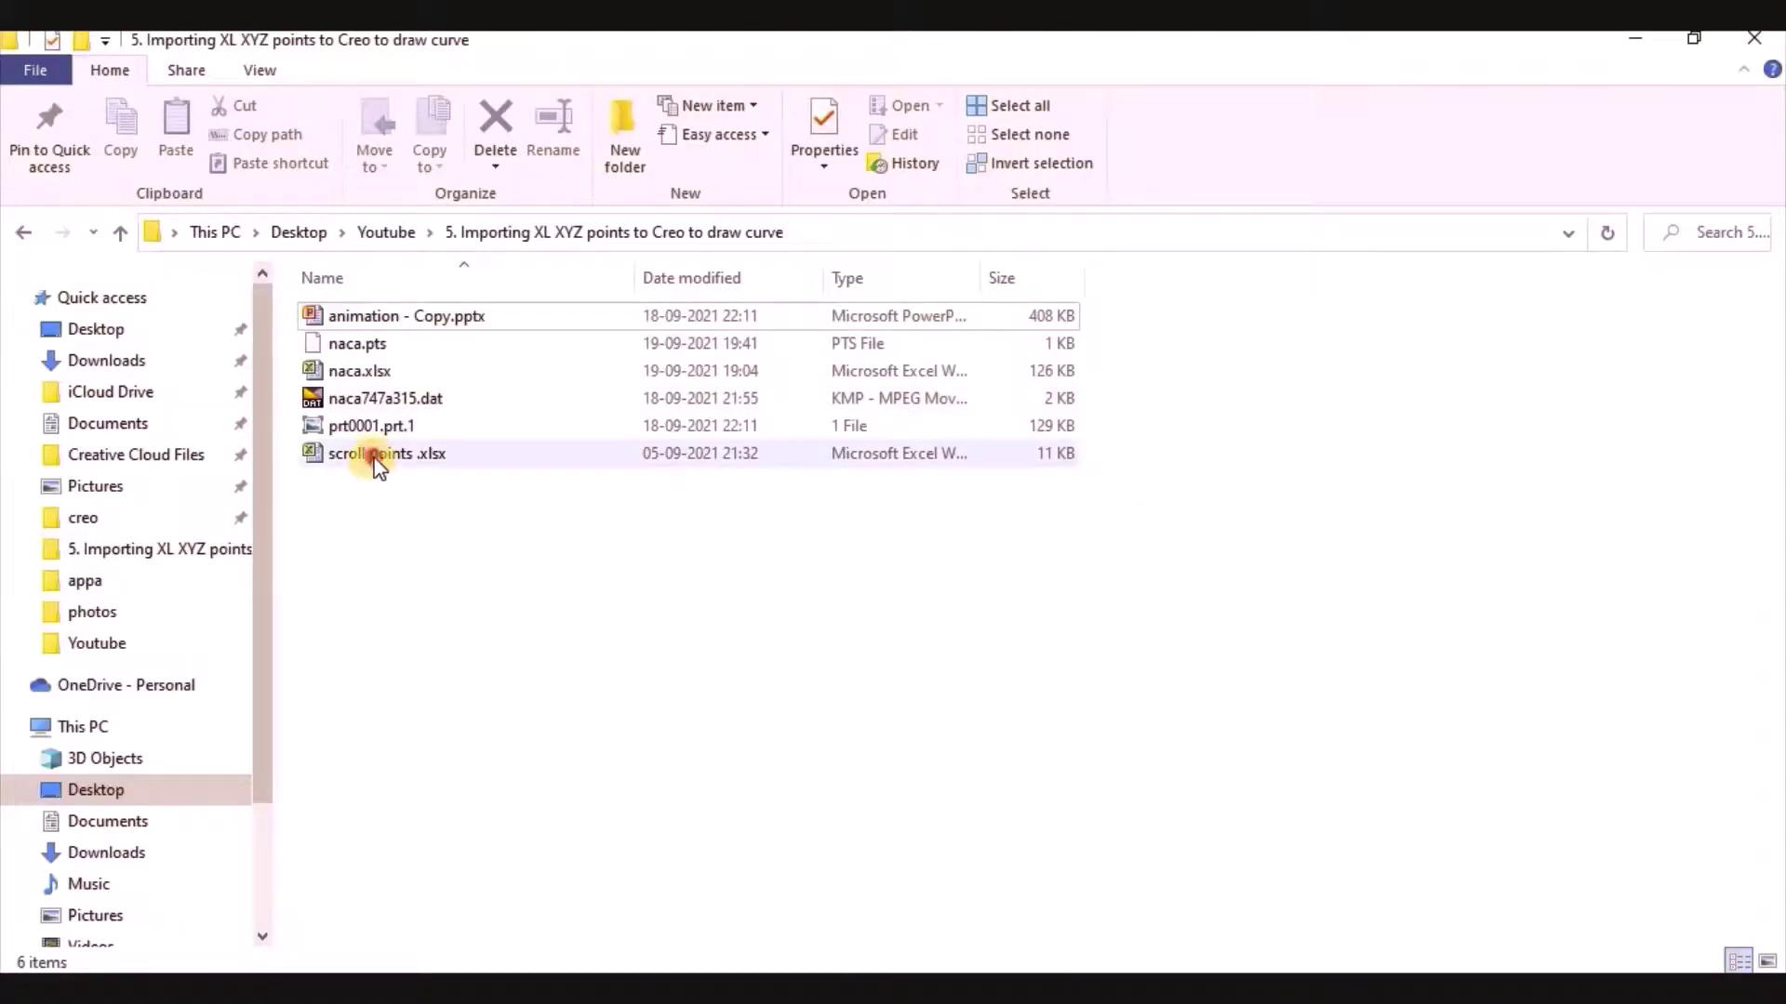
double_click(376, 456)
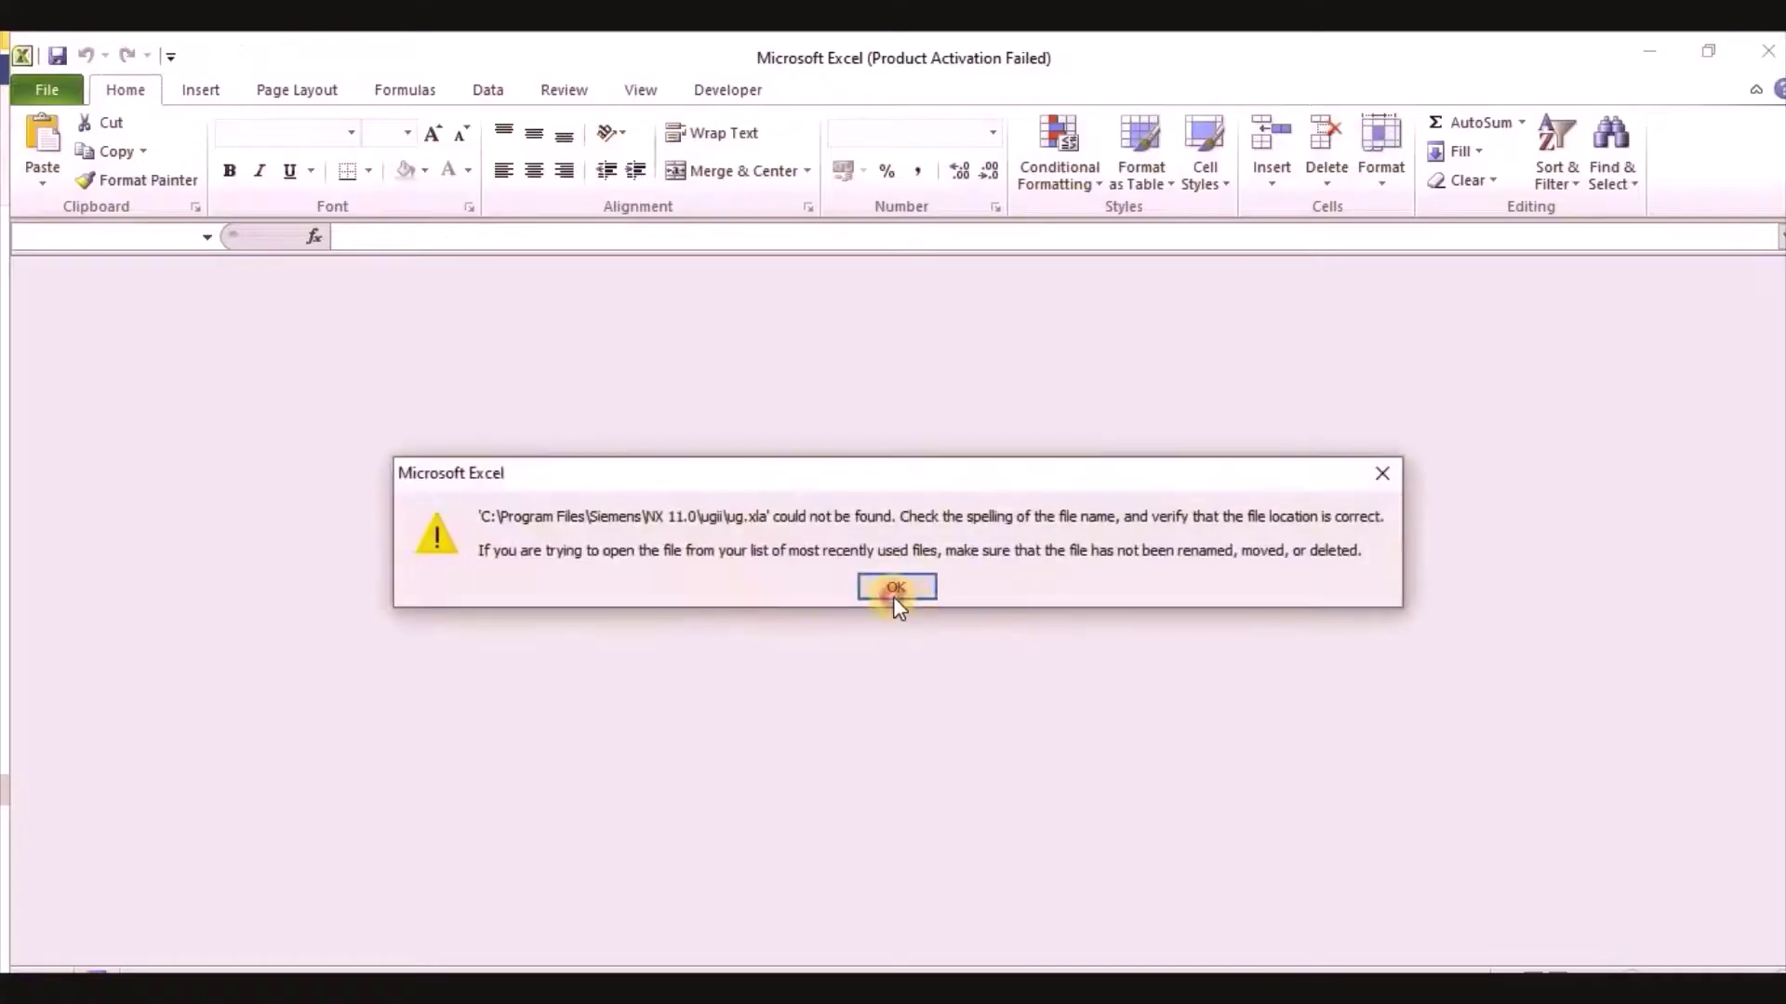
click(896, 600)
click(204, 325)
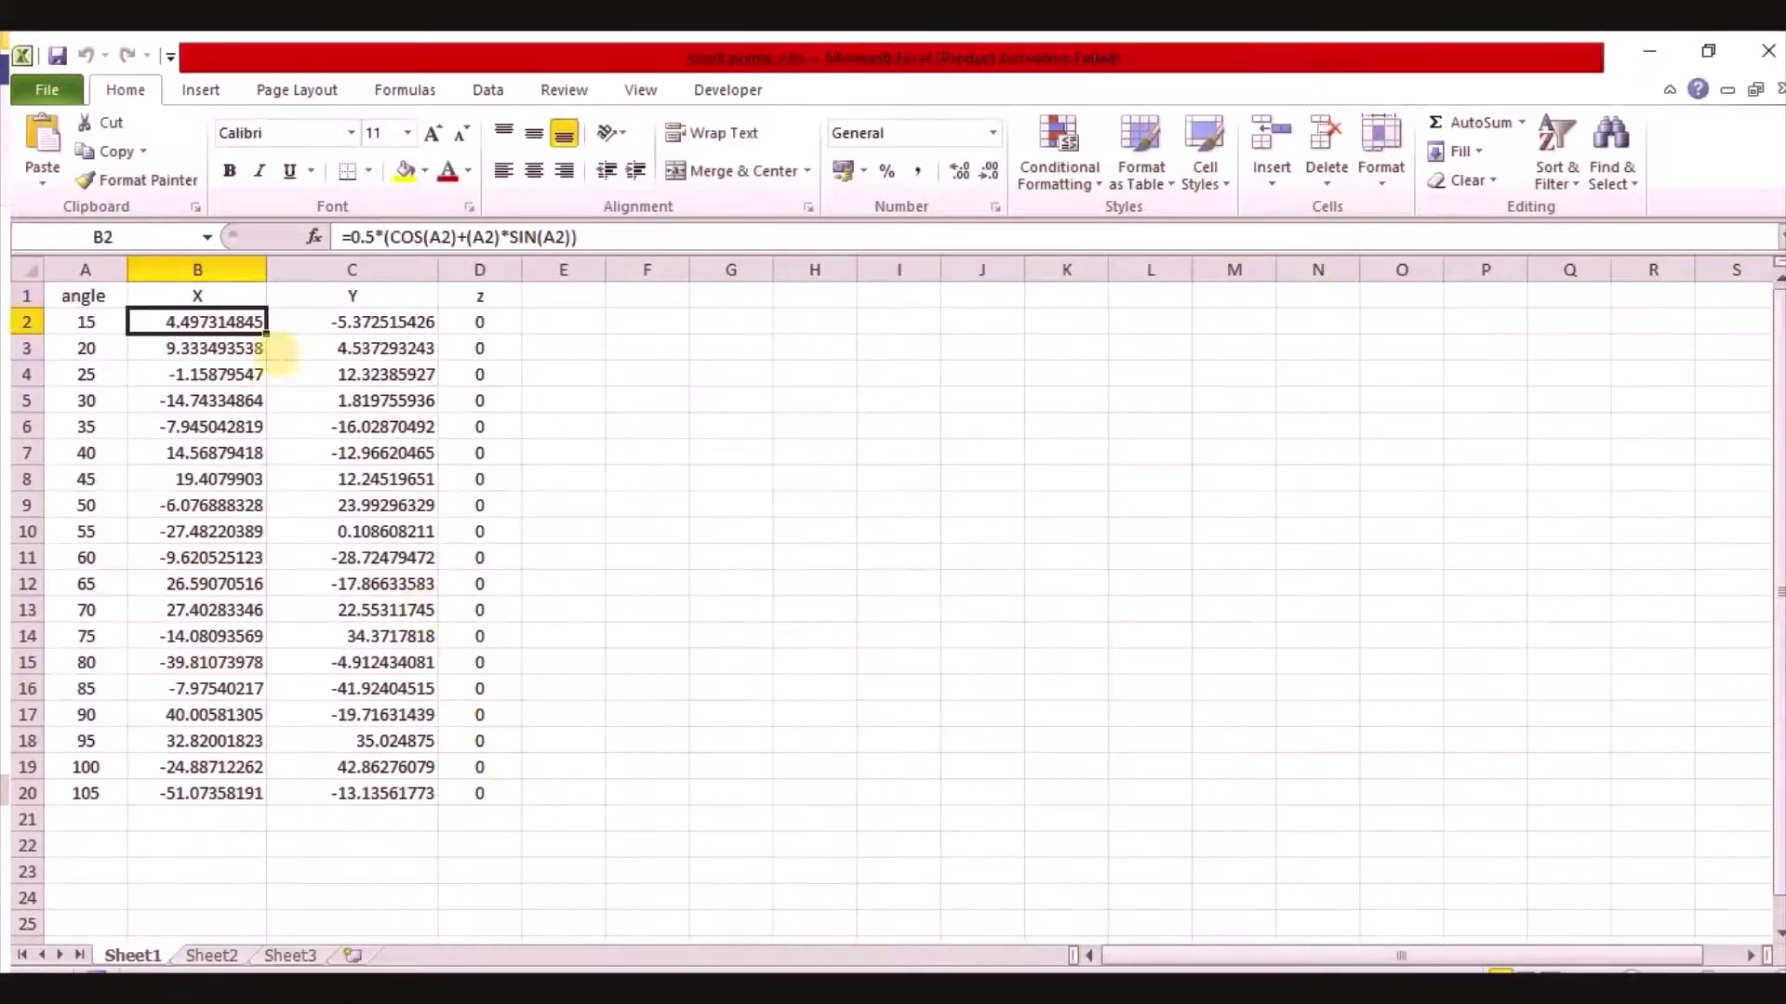
click(199, 348)
click(193, 322)
click(193, 296)
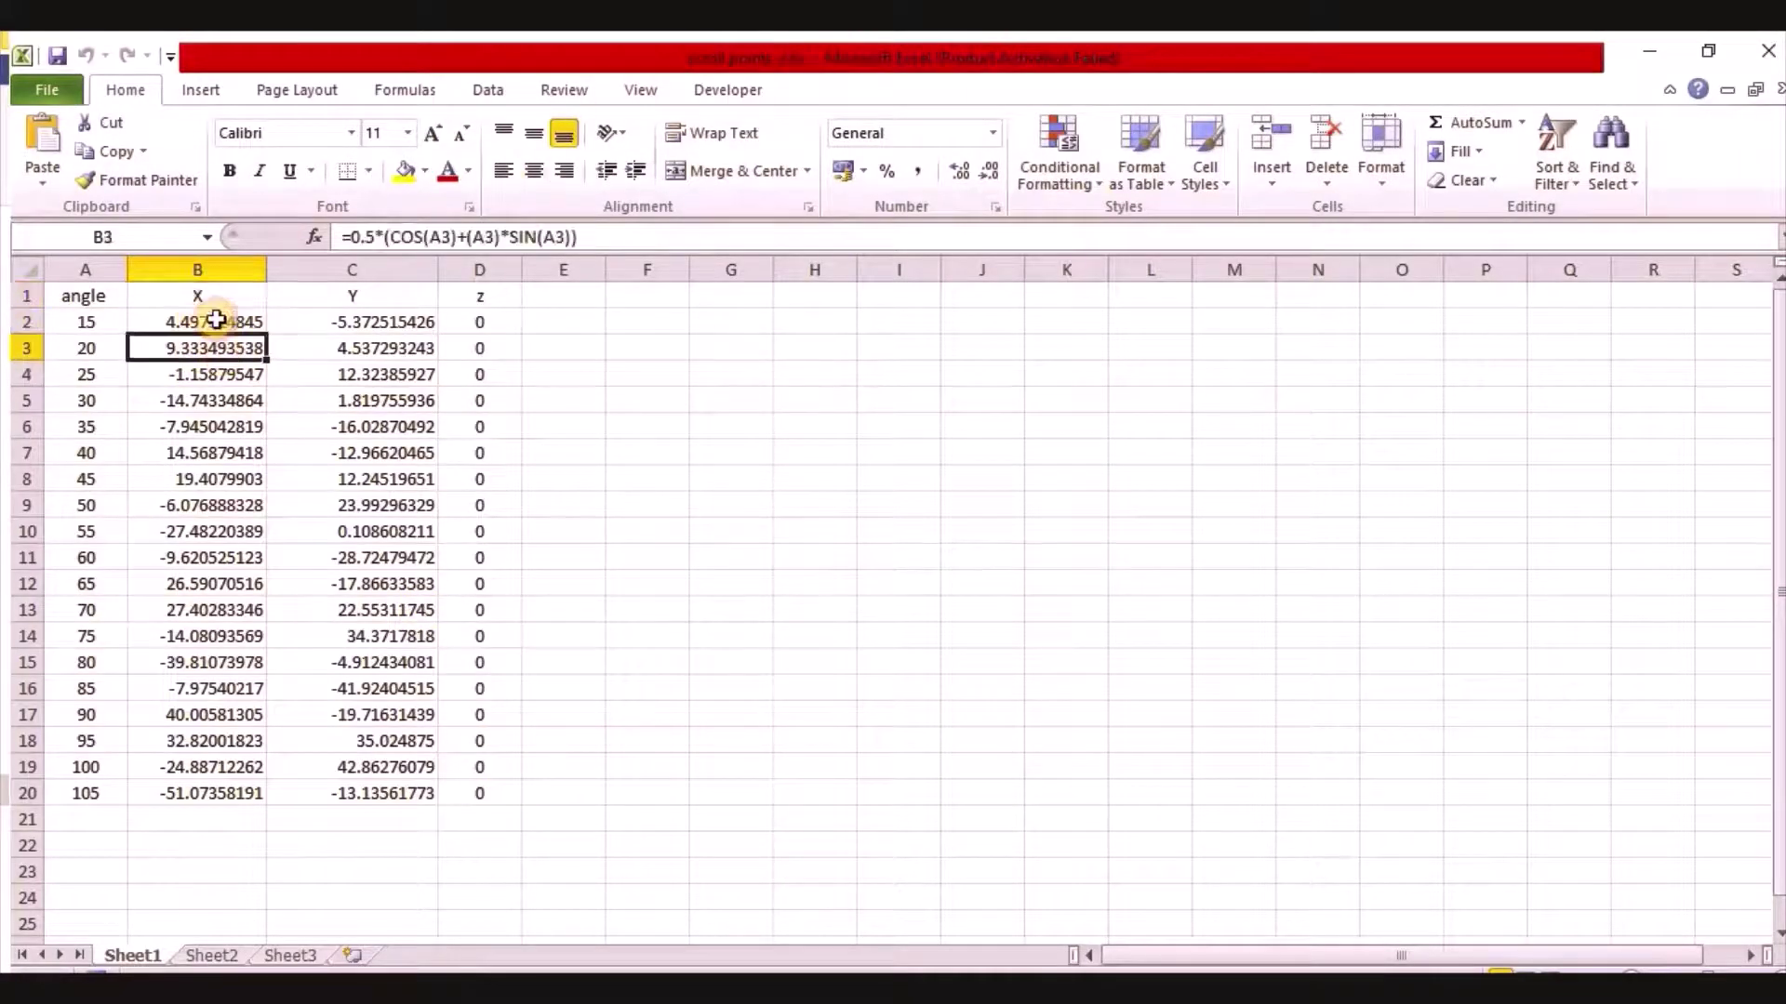
click(214, 321)
click(215, 294)
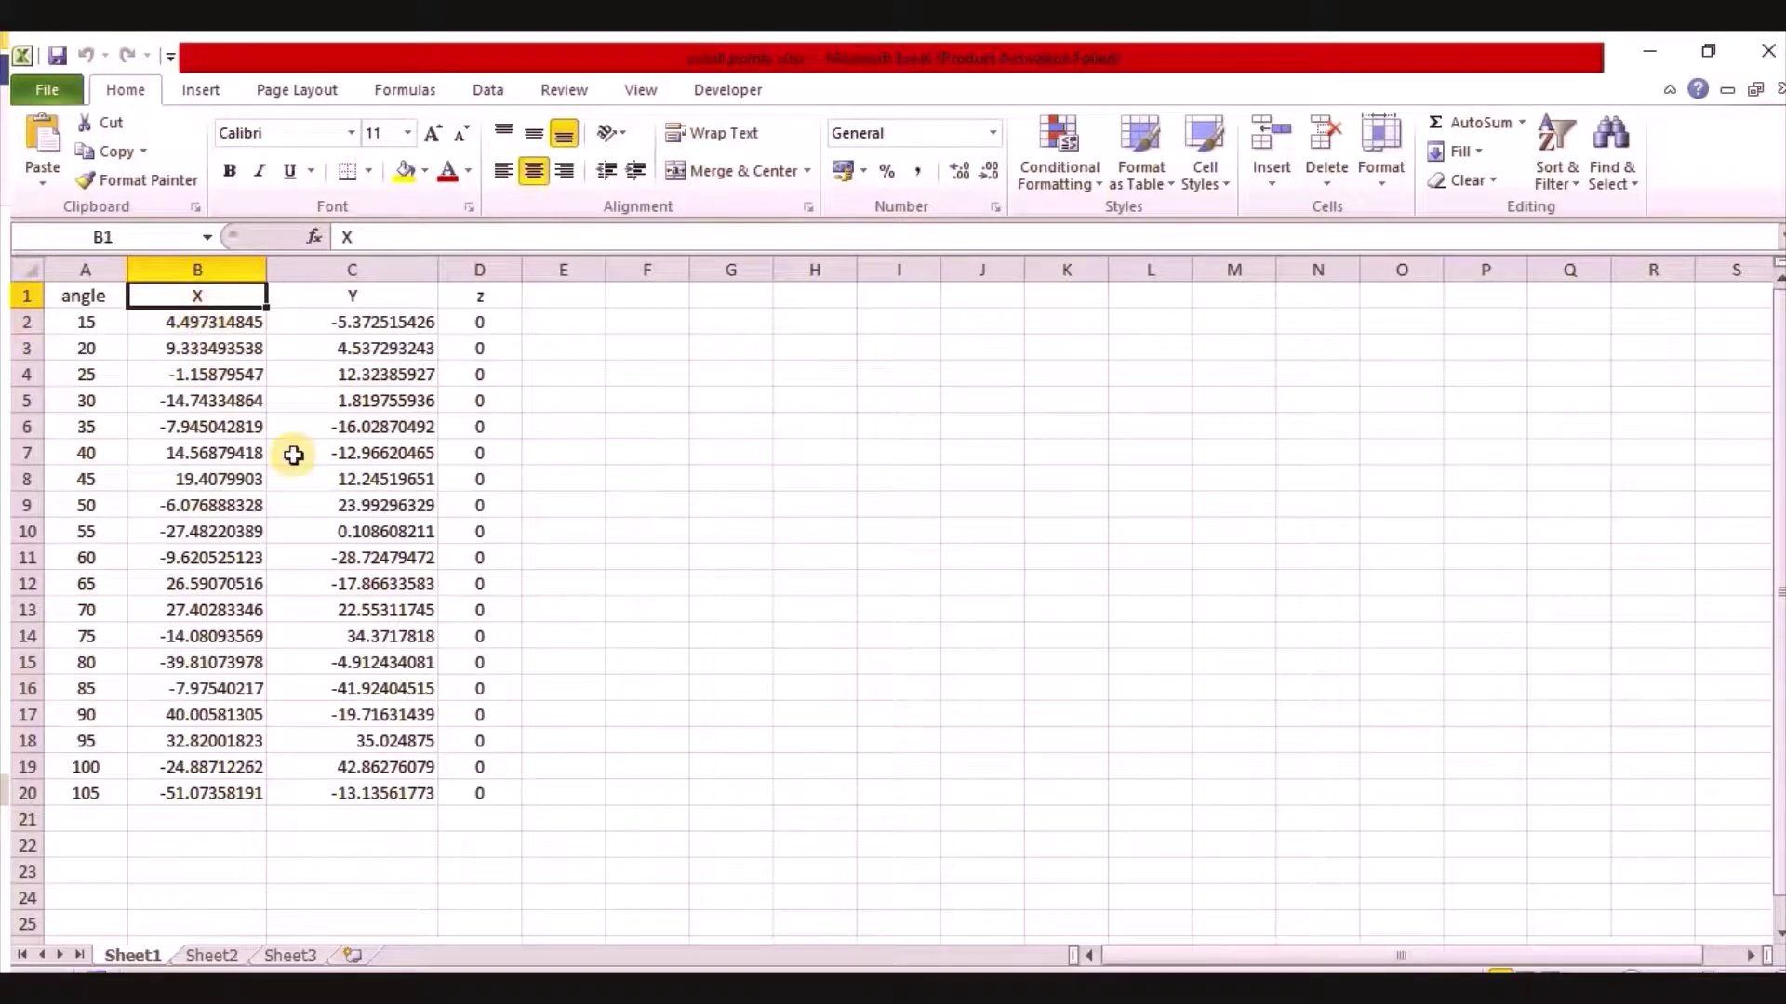
click(175, 321)
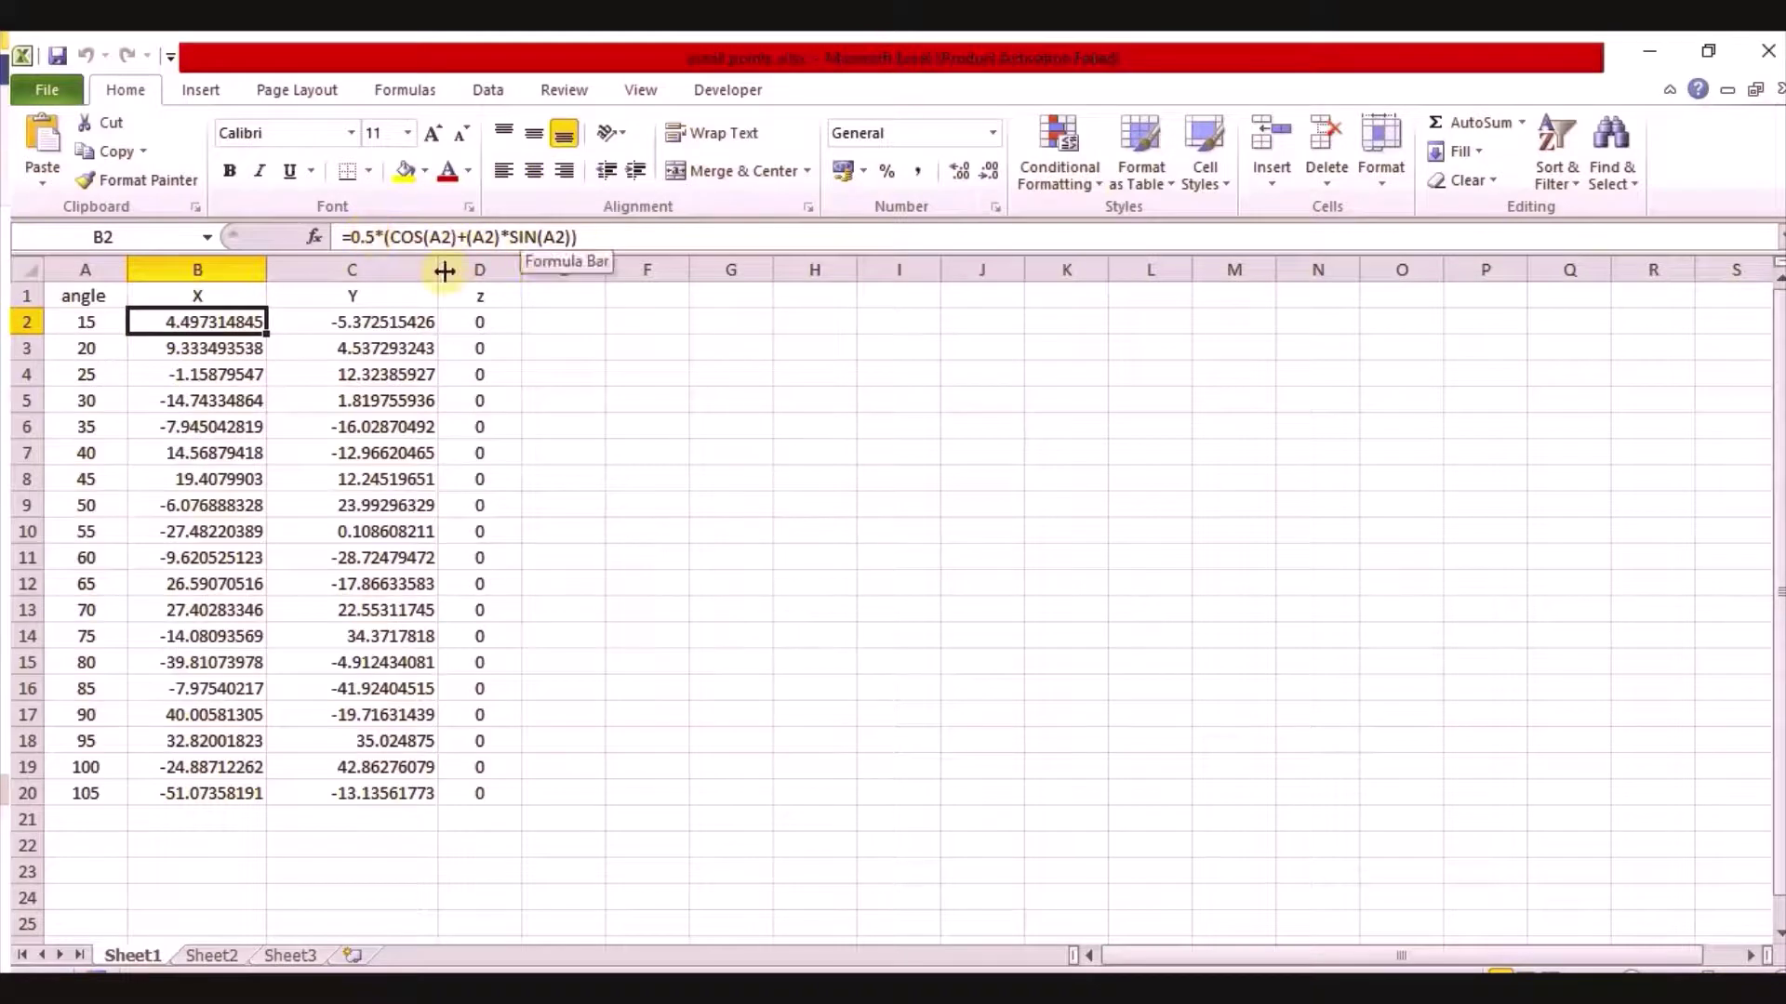
click(80, 320)
click(84, 348)
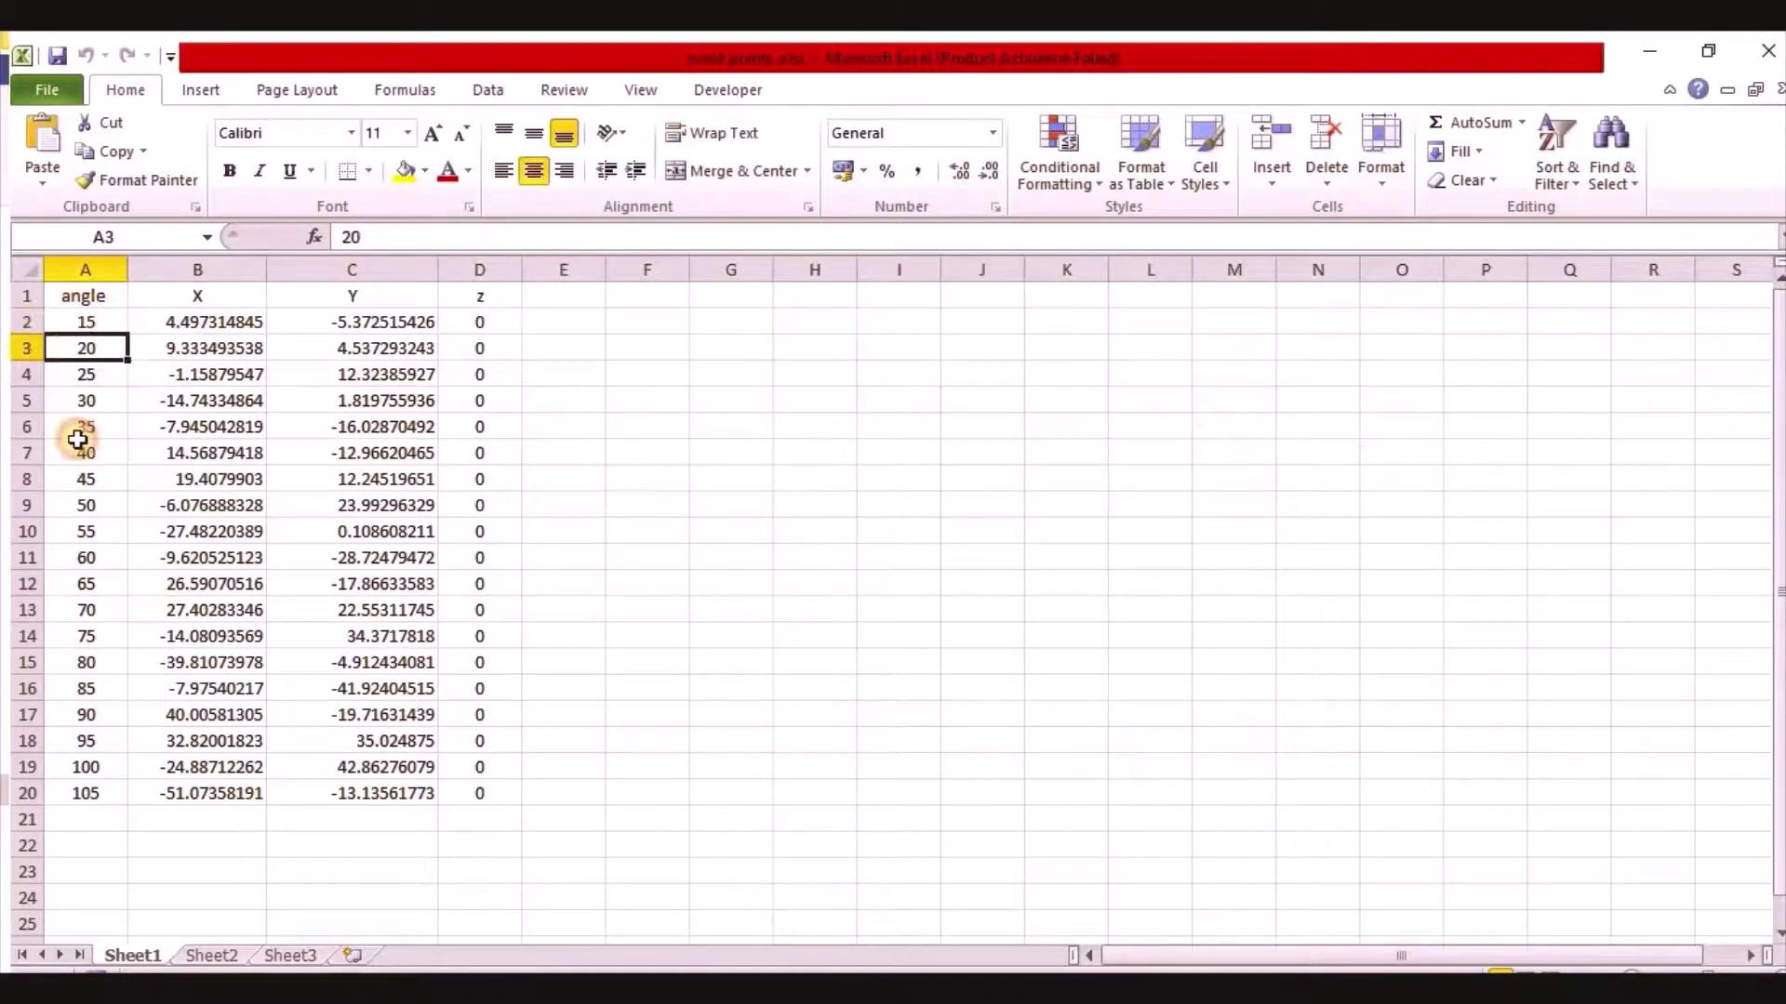
click(84, 503)
click(206, 325)
click(363, 324)
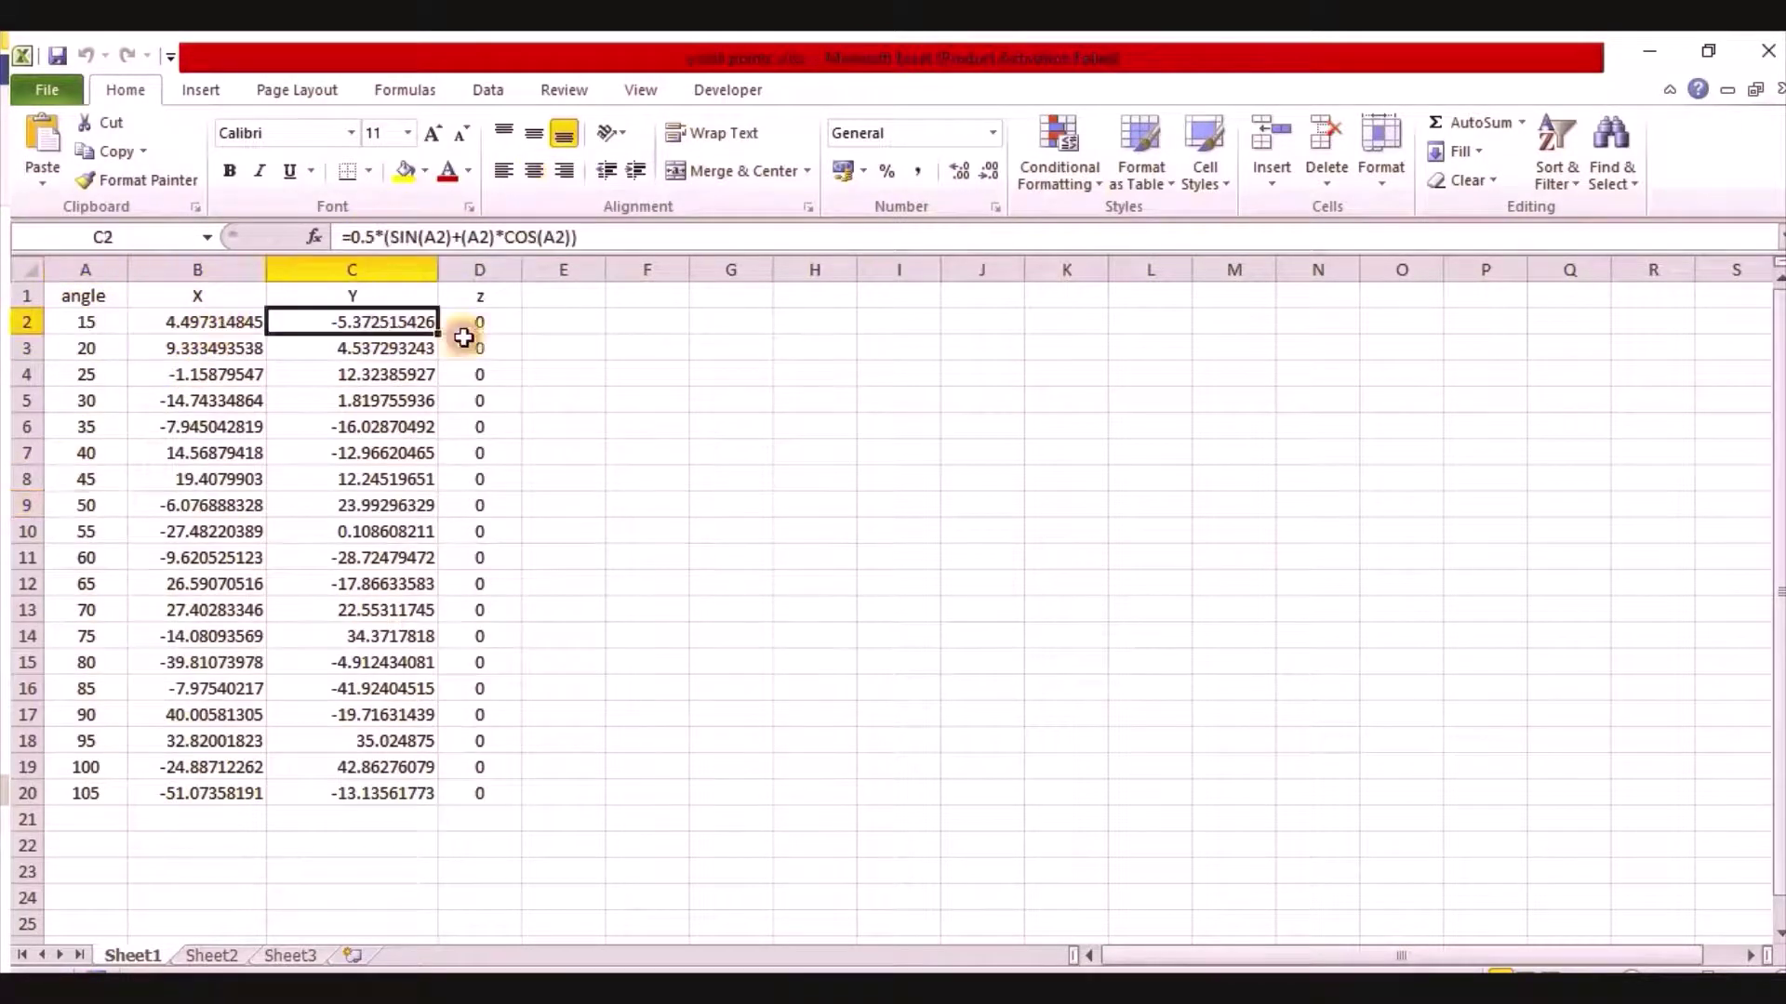
click(227, 348)
click(316, 352)
click(297, 453)
click(233, 350)
click(247, 322)
click(398, 325)
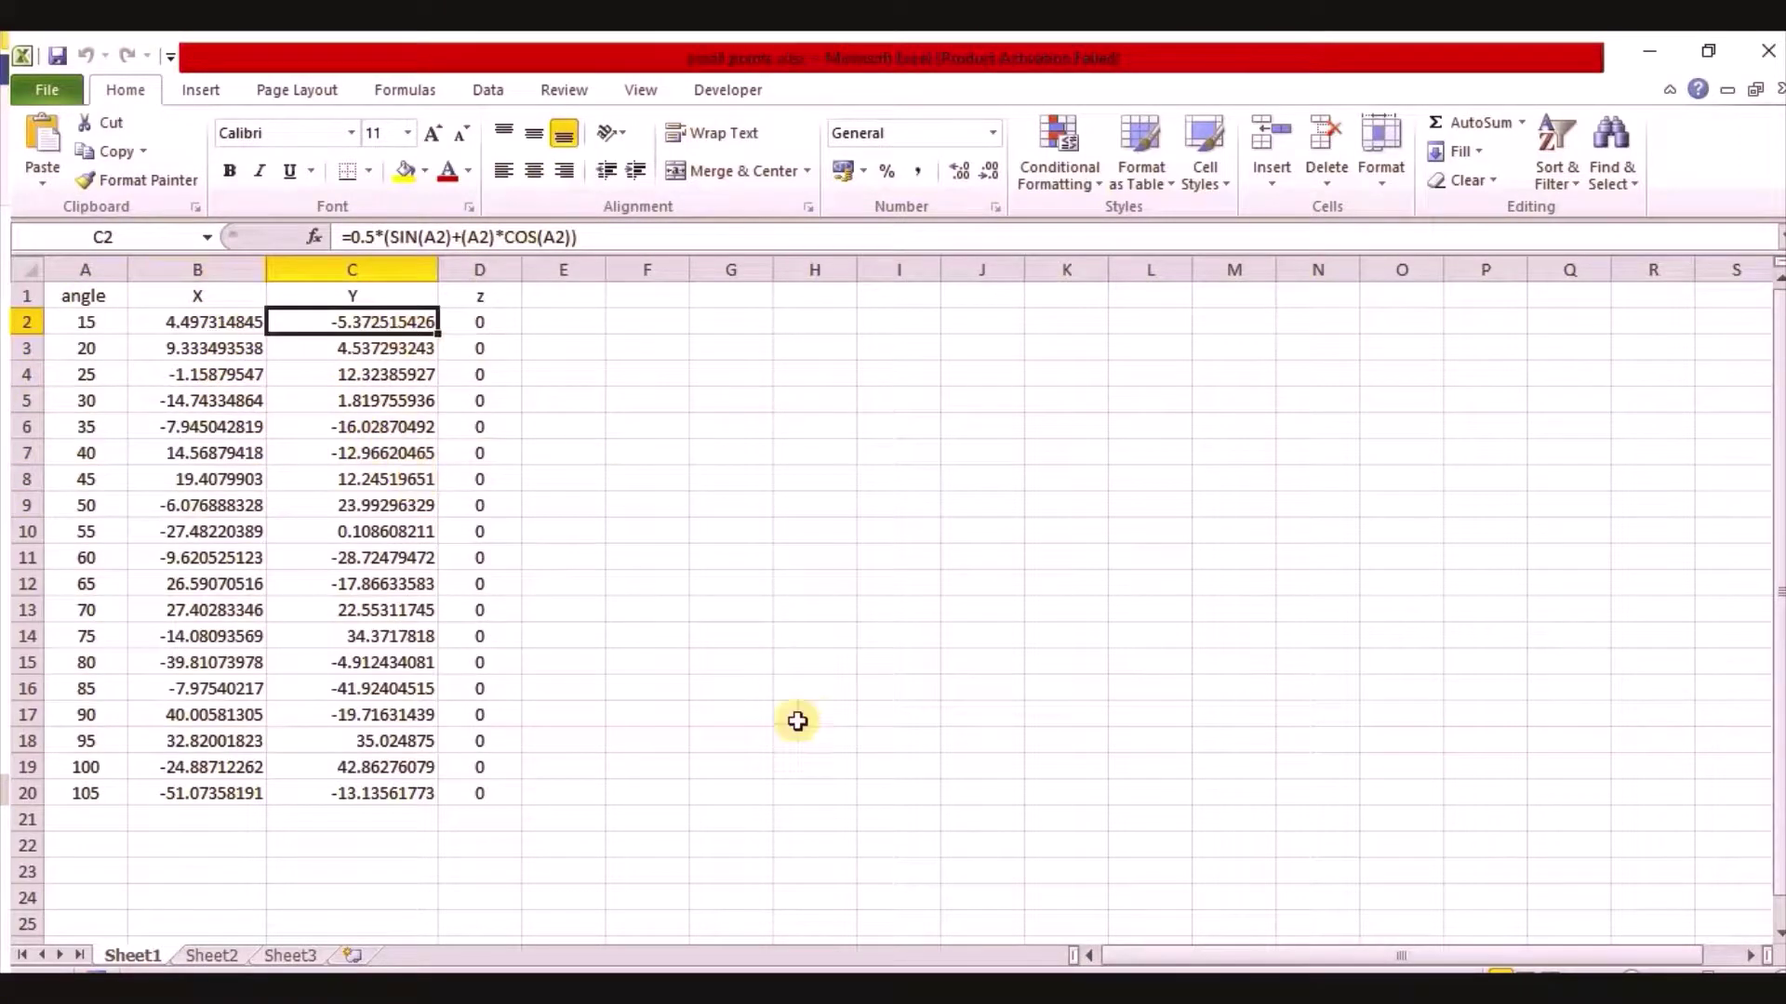
click(483, 578)
click(627, 538)
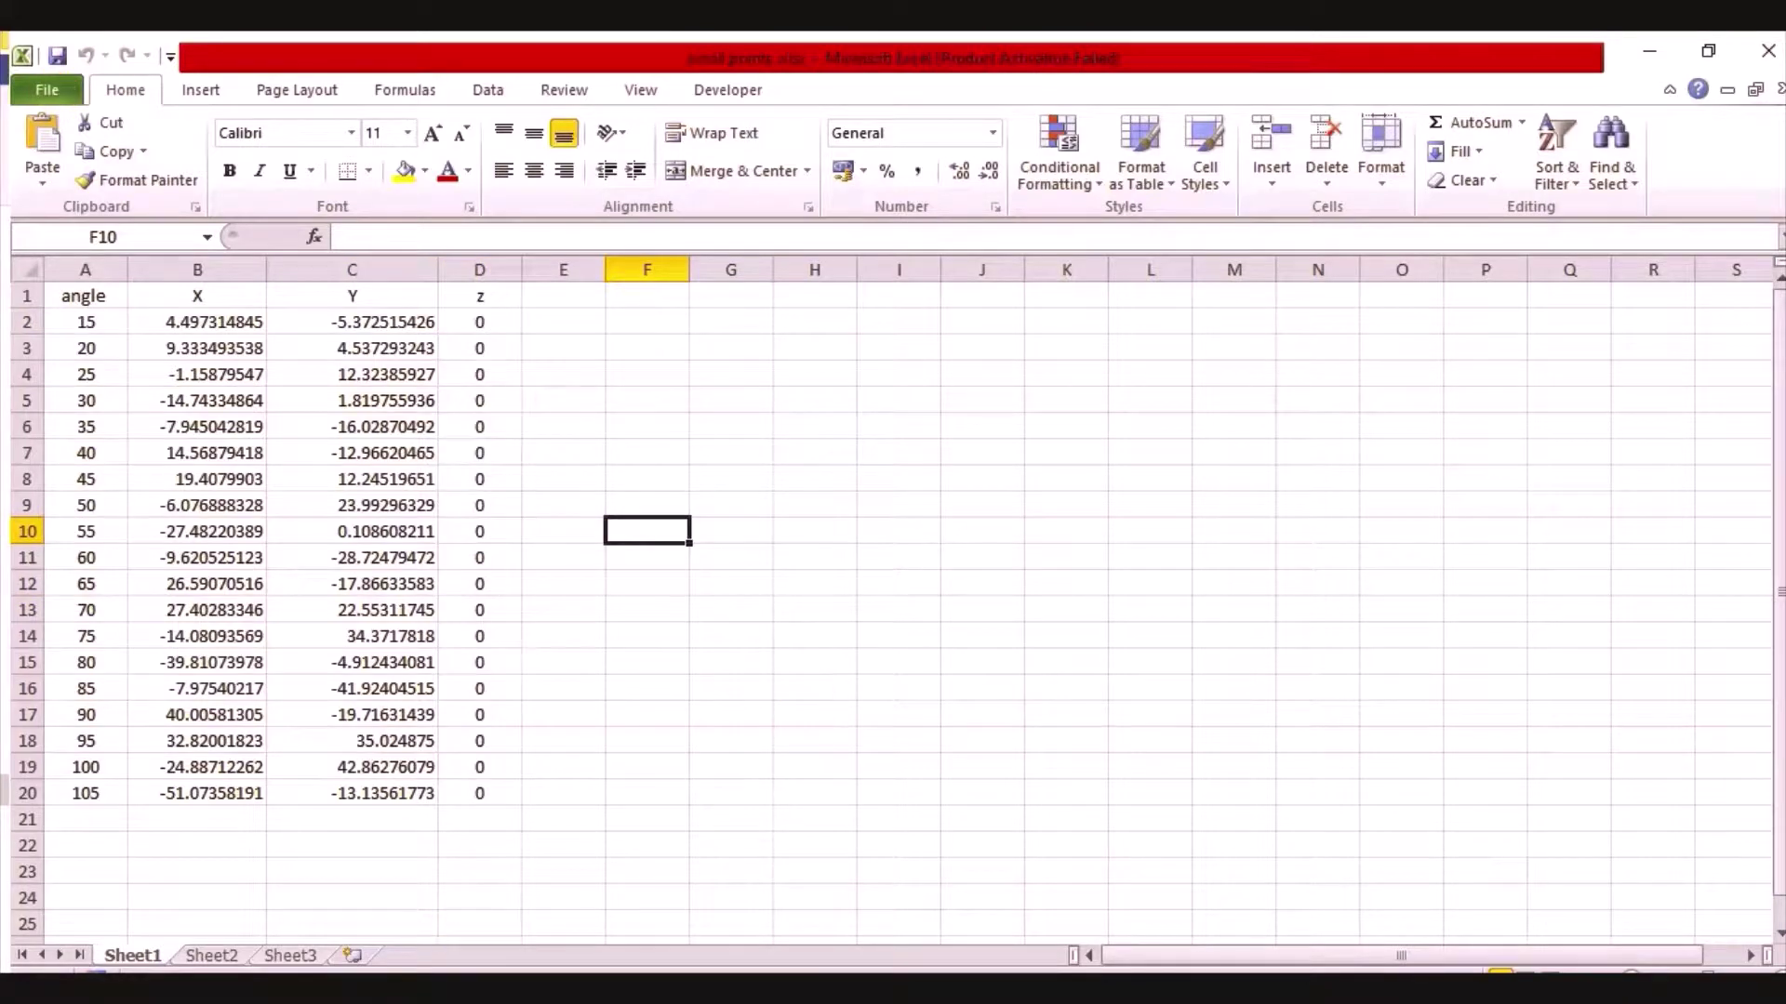
Step: Launch Notepad from Windows Search and move it right of the Excel sheet
key(alt+F11)
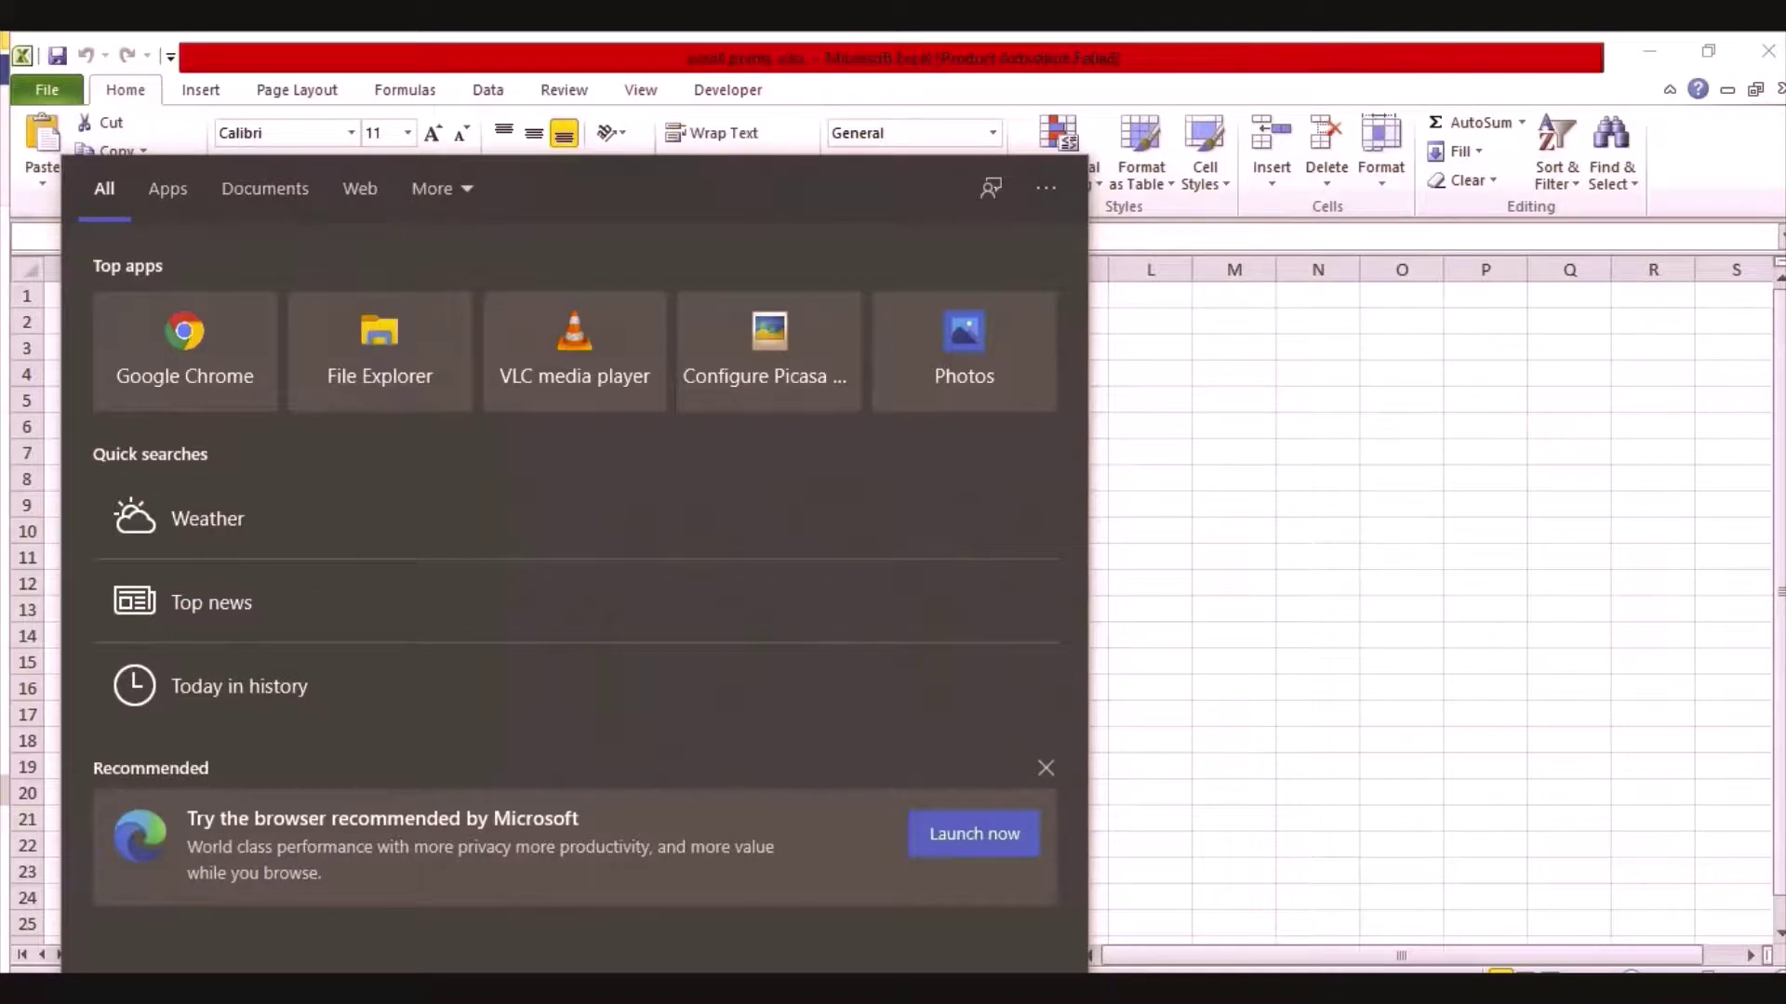
text(note)
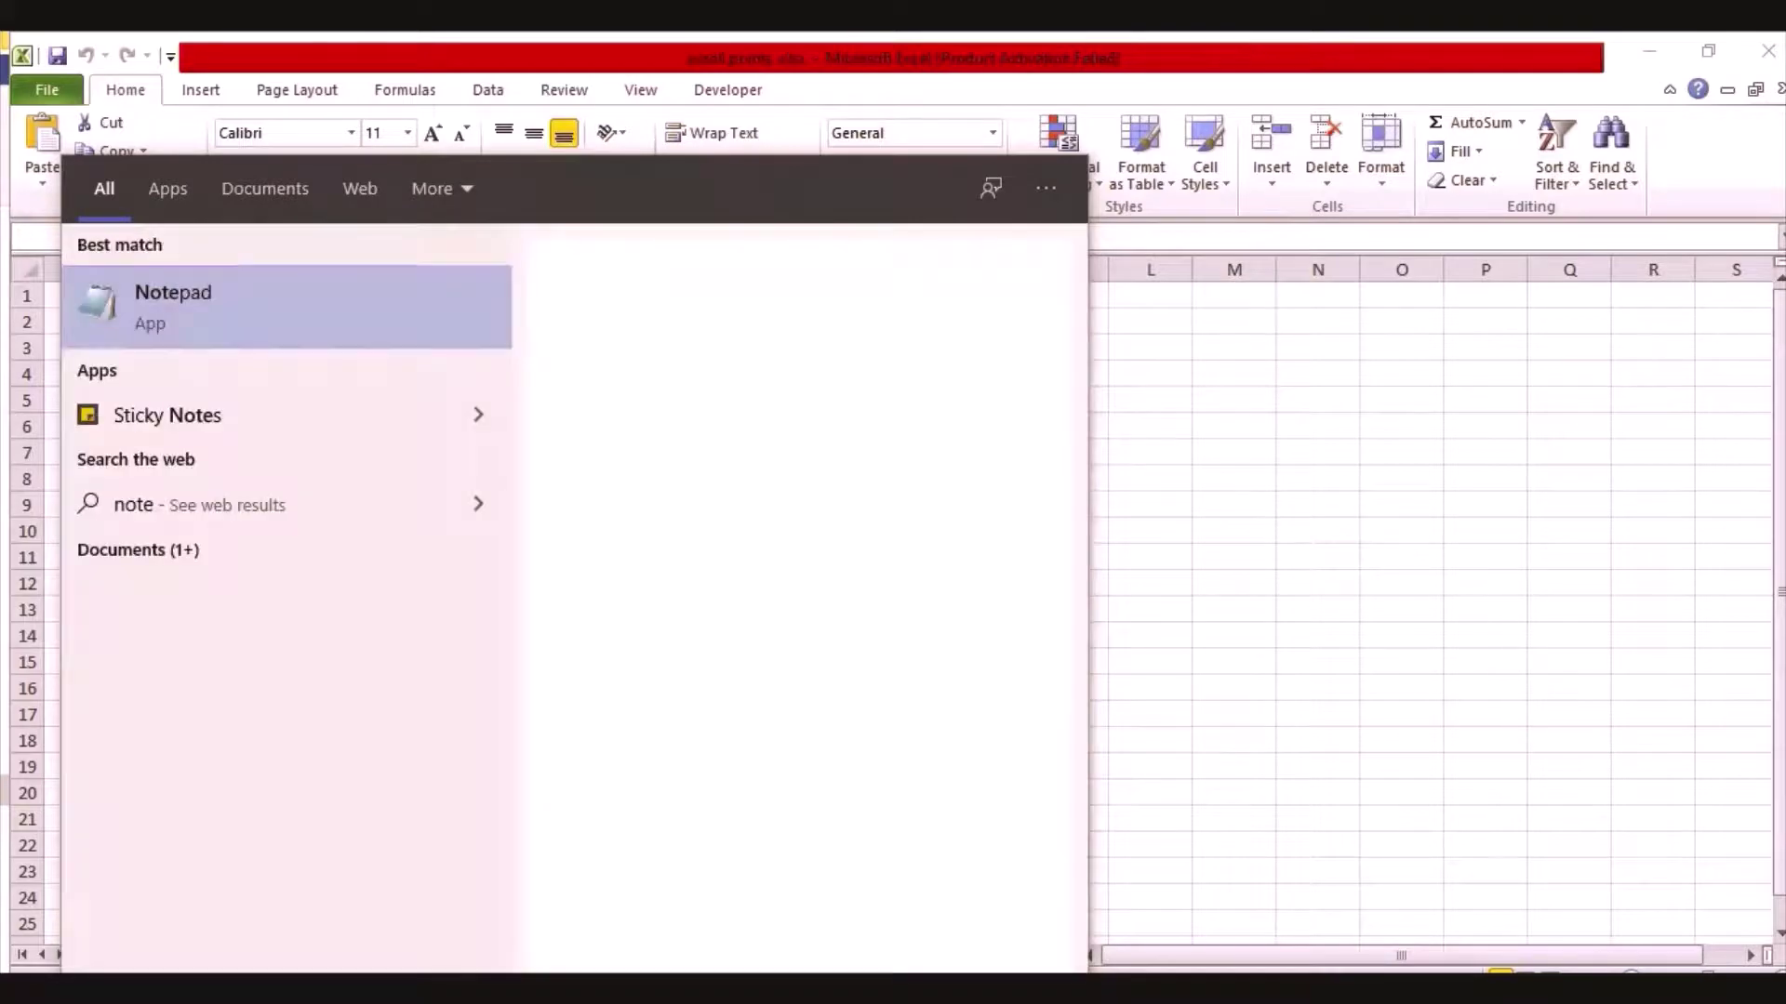
click(153, 288)
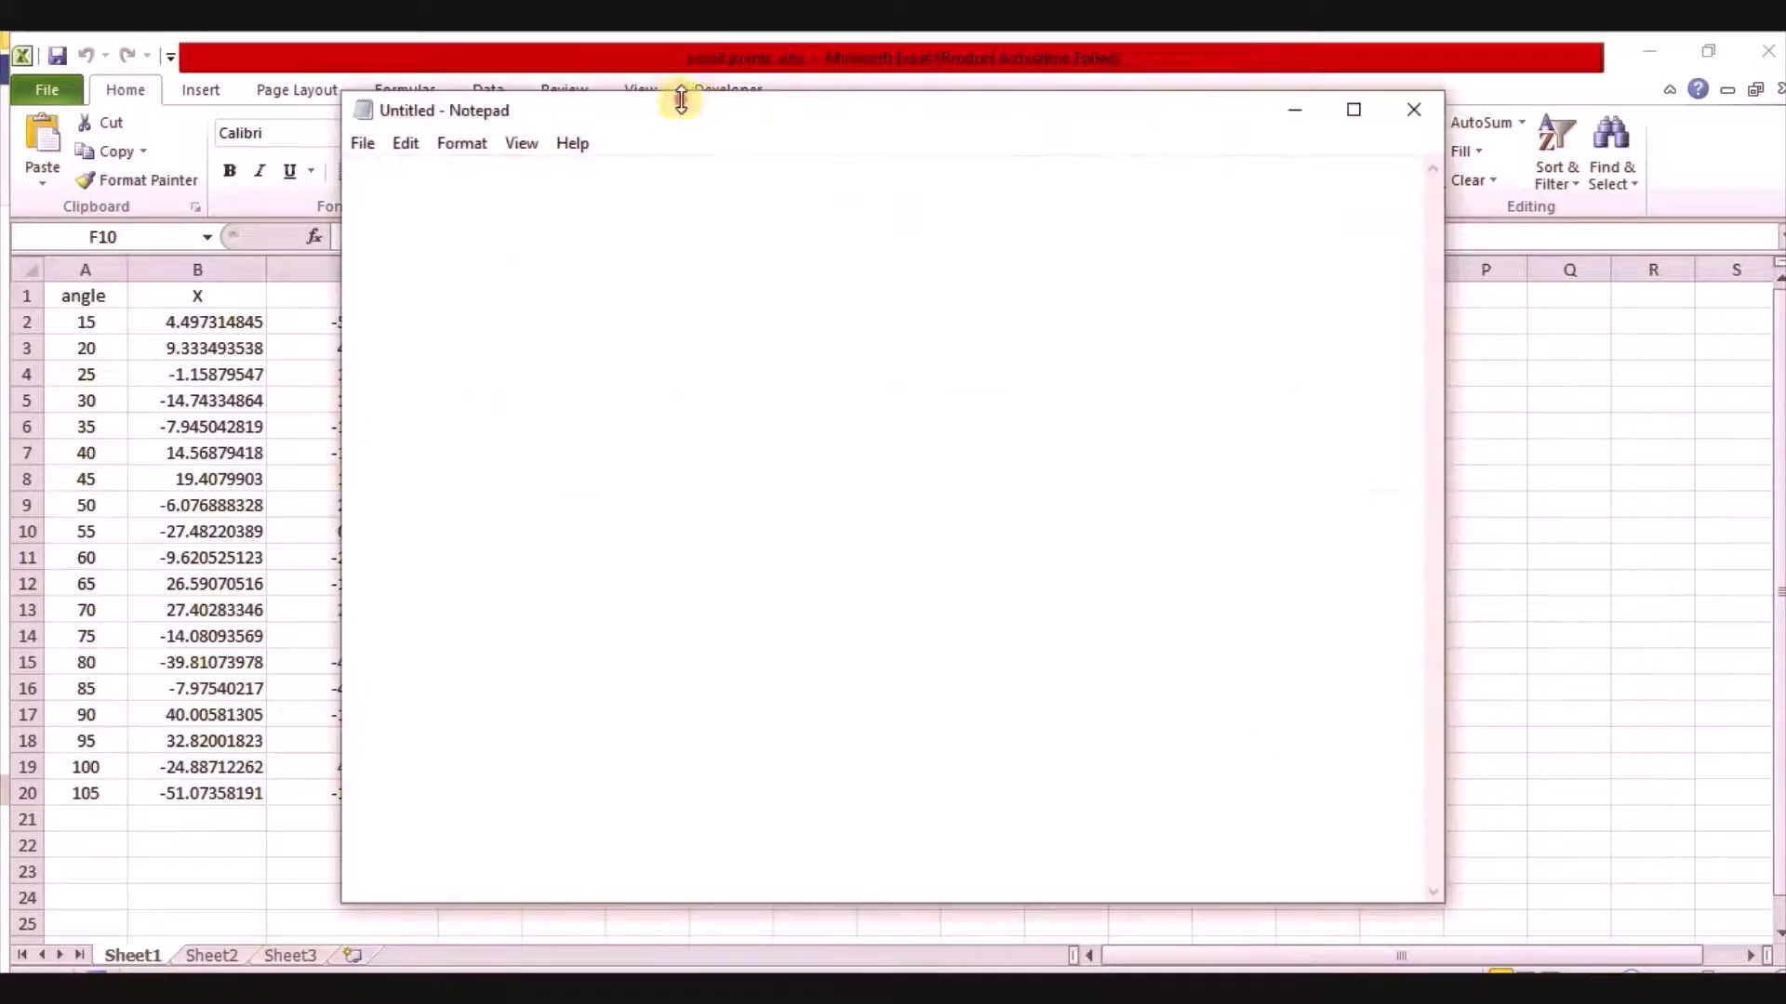
click(1040, 128)
drag(1042, 130, 1291, 142)
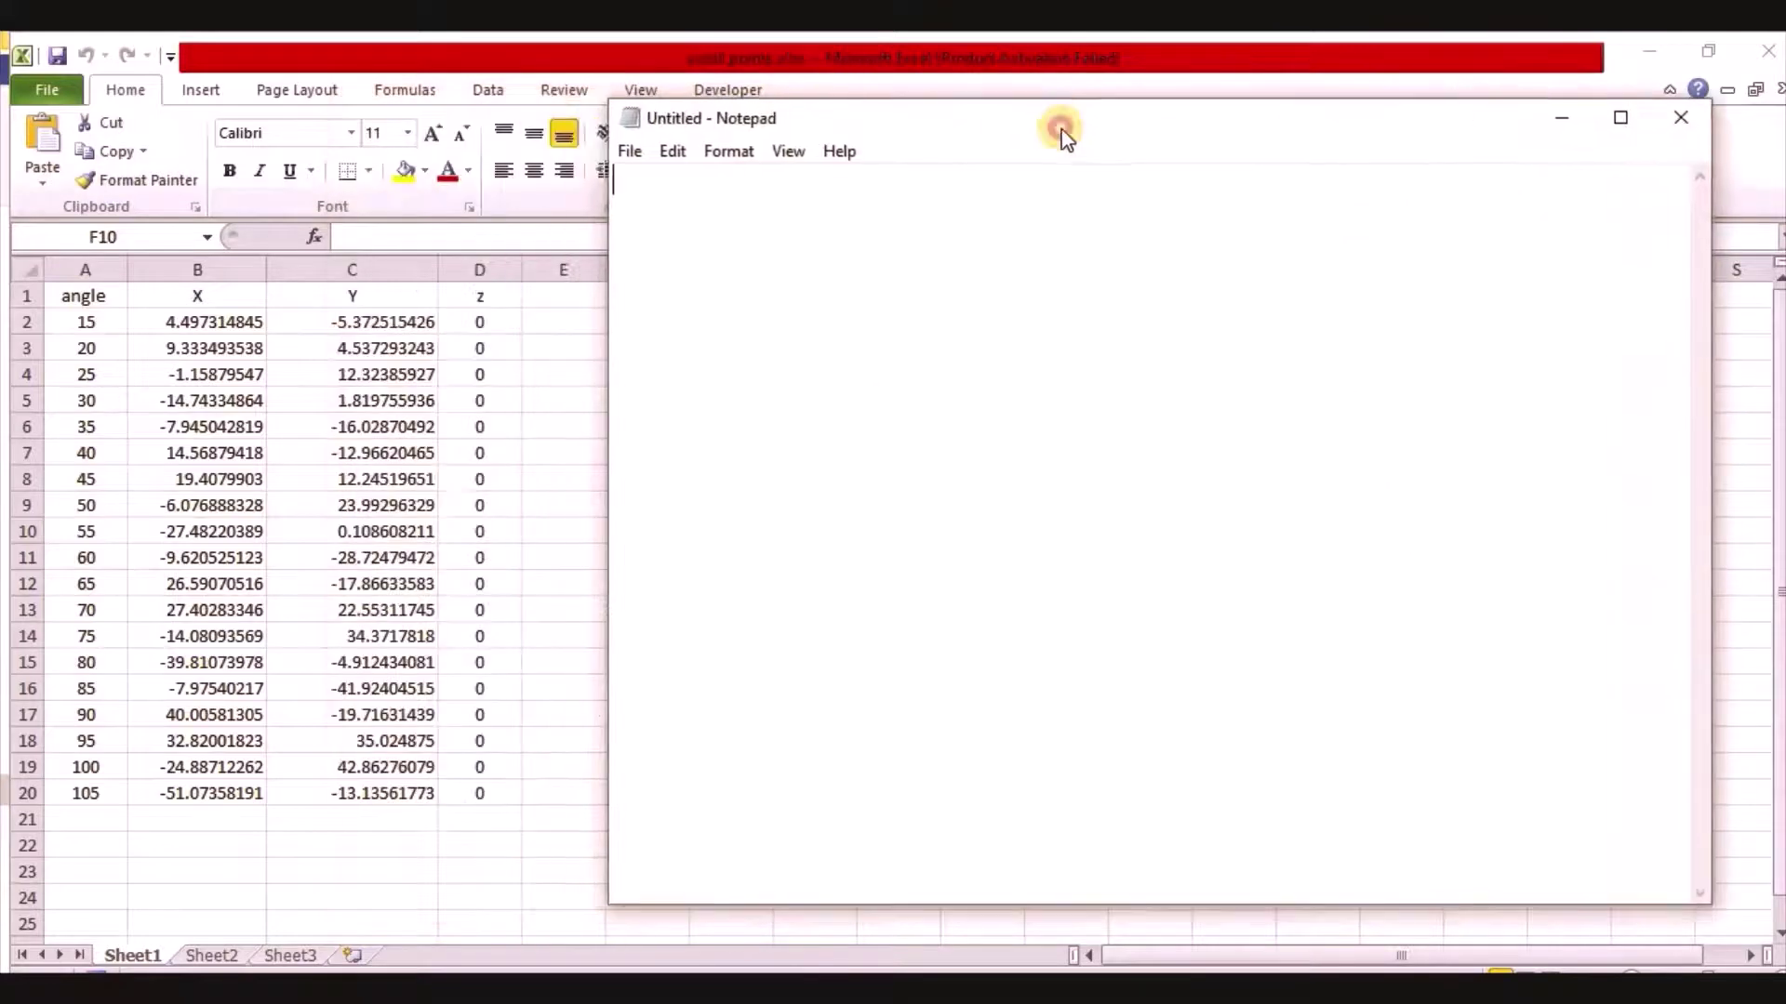
Step: Copy the X, Y and z columns (B1:D20) from Excel and paste them into Notepad
click(190, 301)
drag(224, 296, 469, 792)
key(ctrl+c)
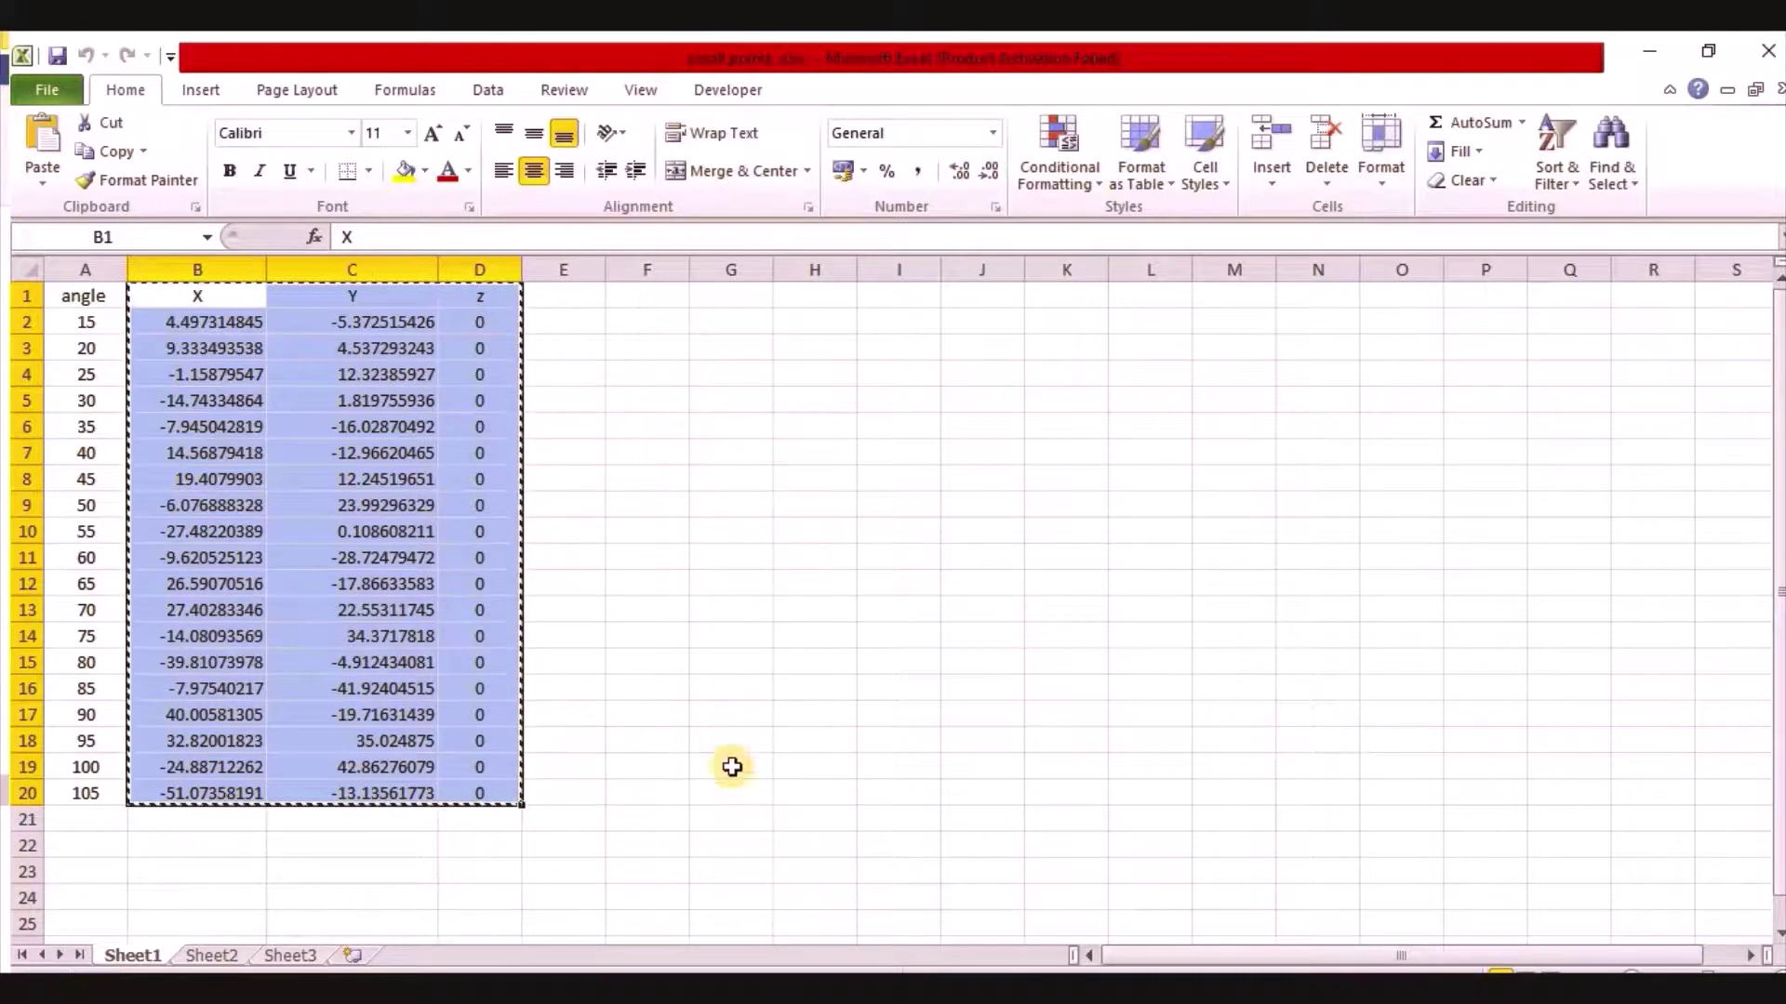
key(alt+Tab)
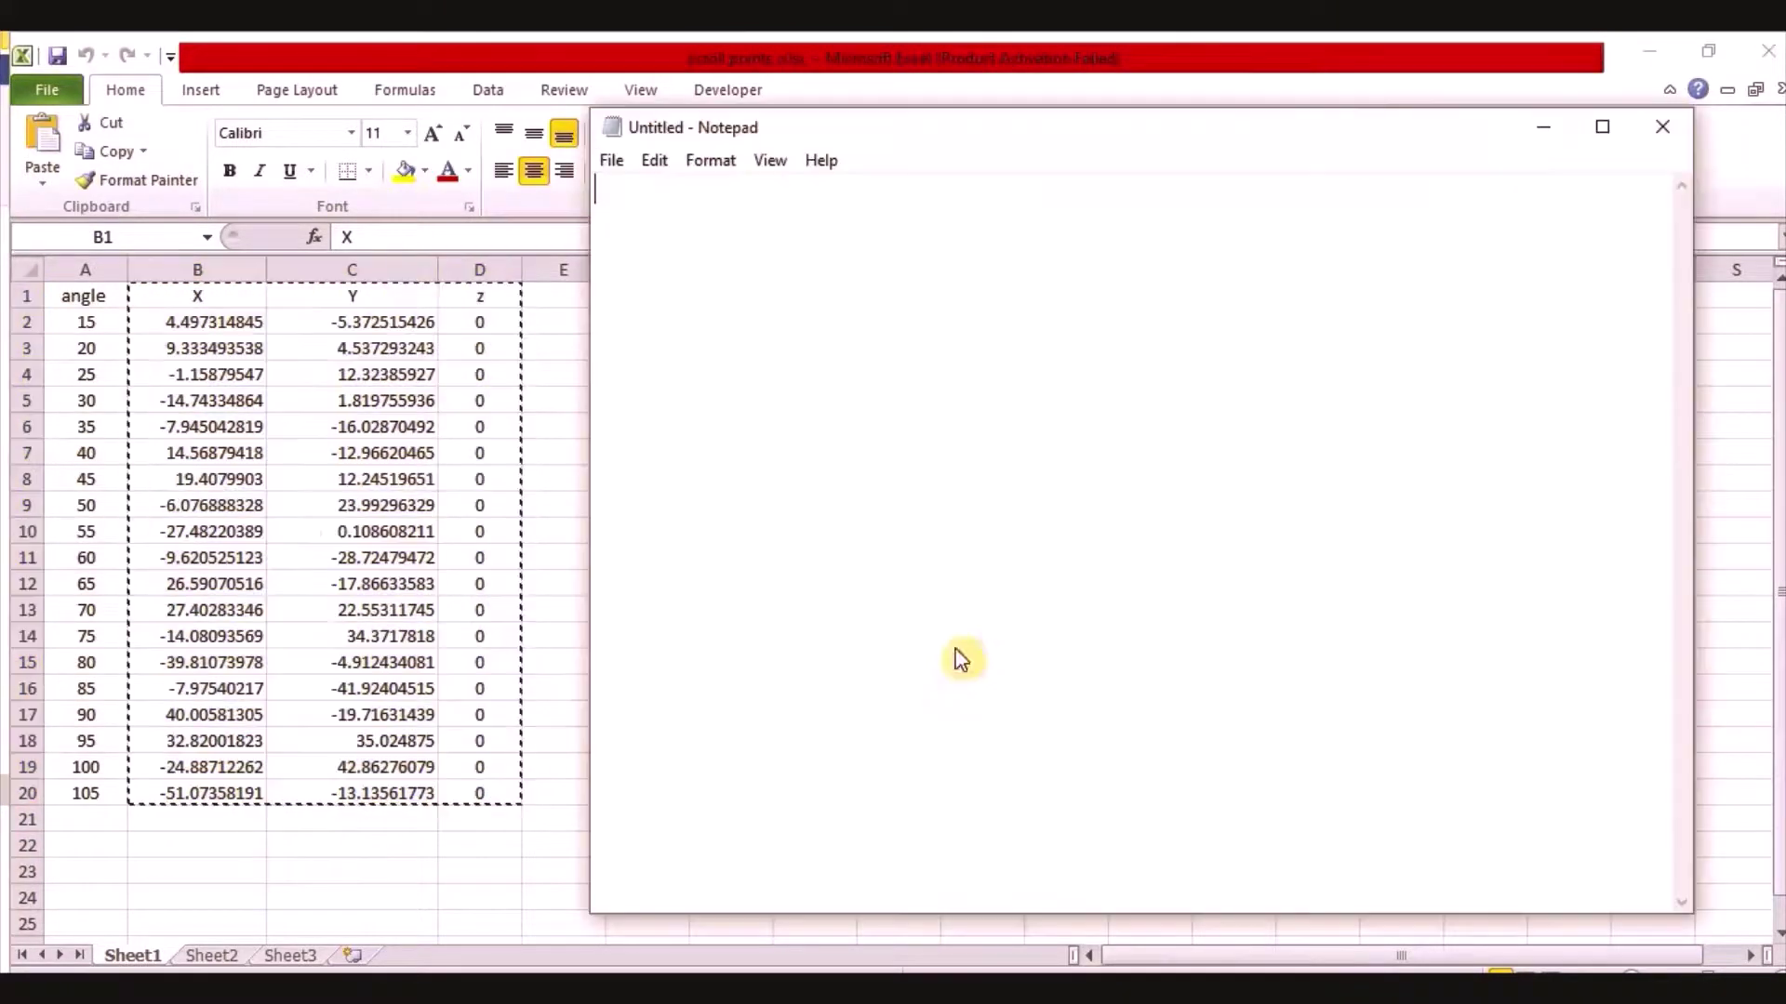
click(653, 160)
click(782, 307)
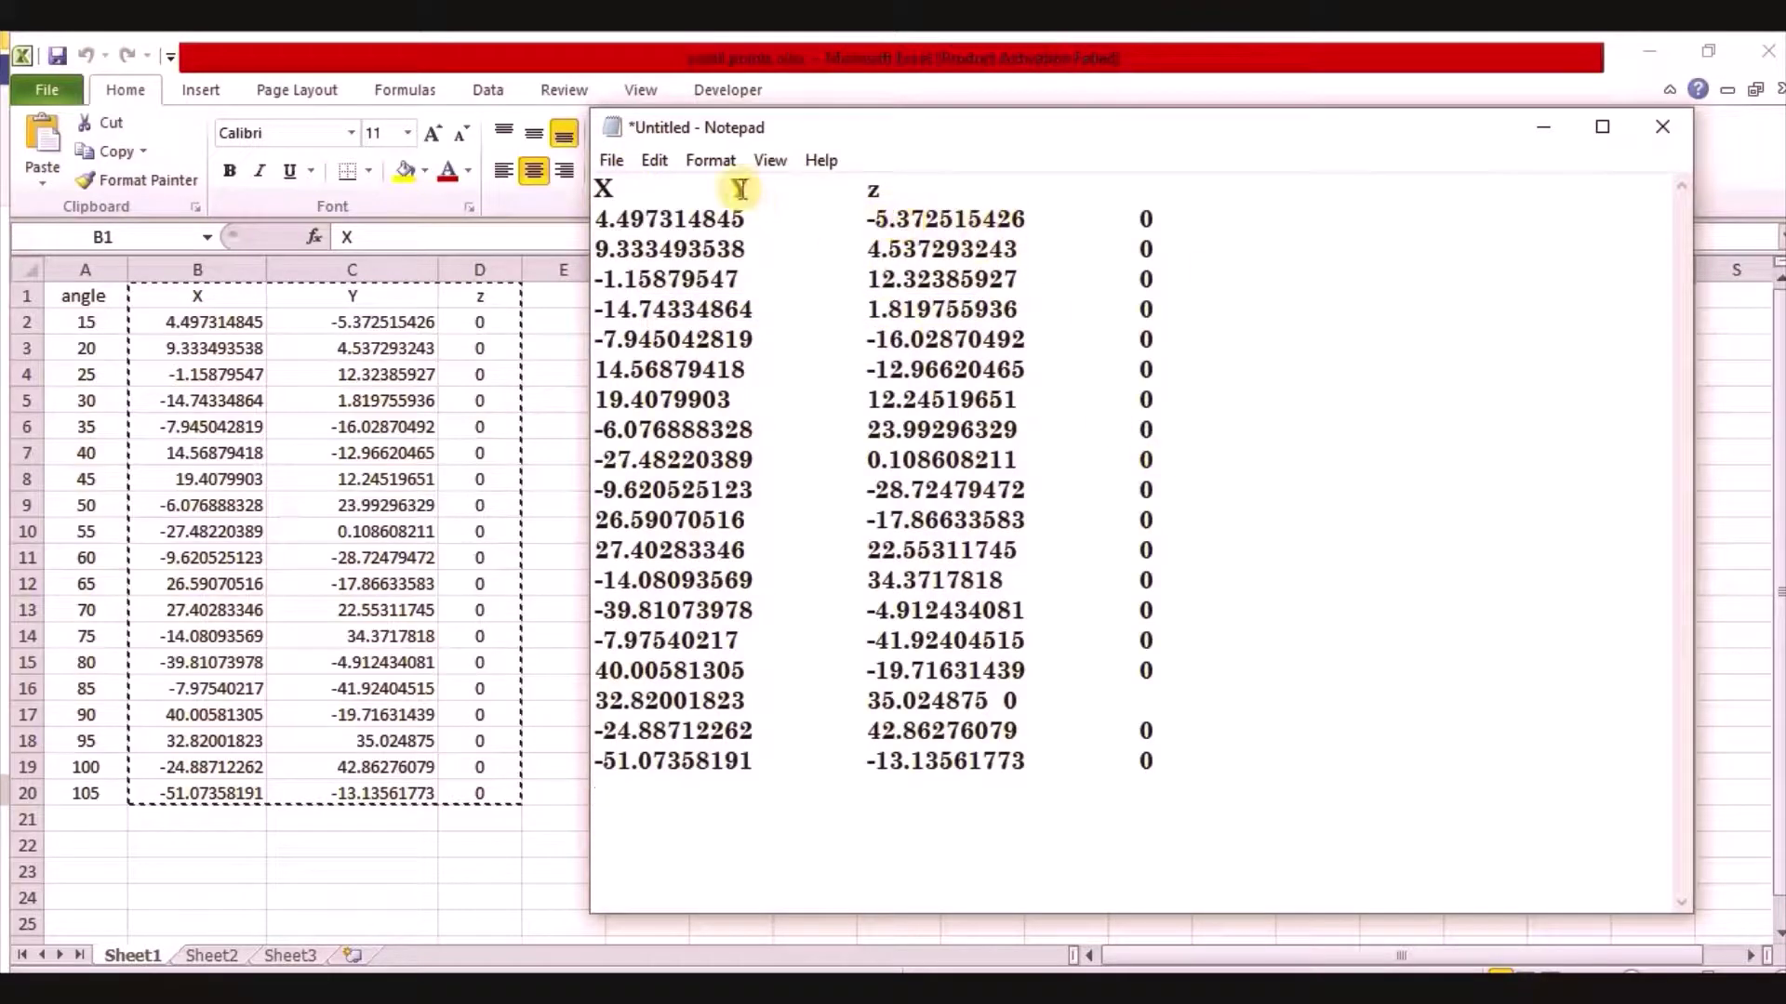
click(735, 189)
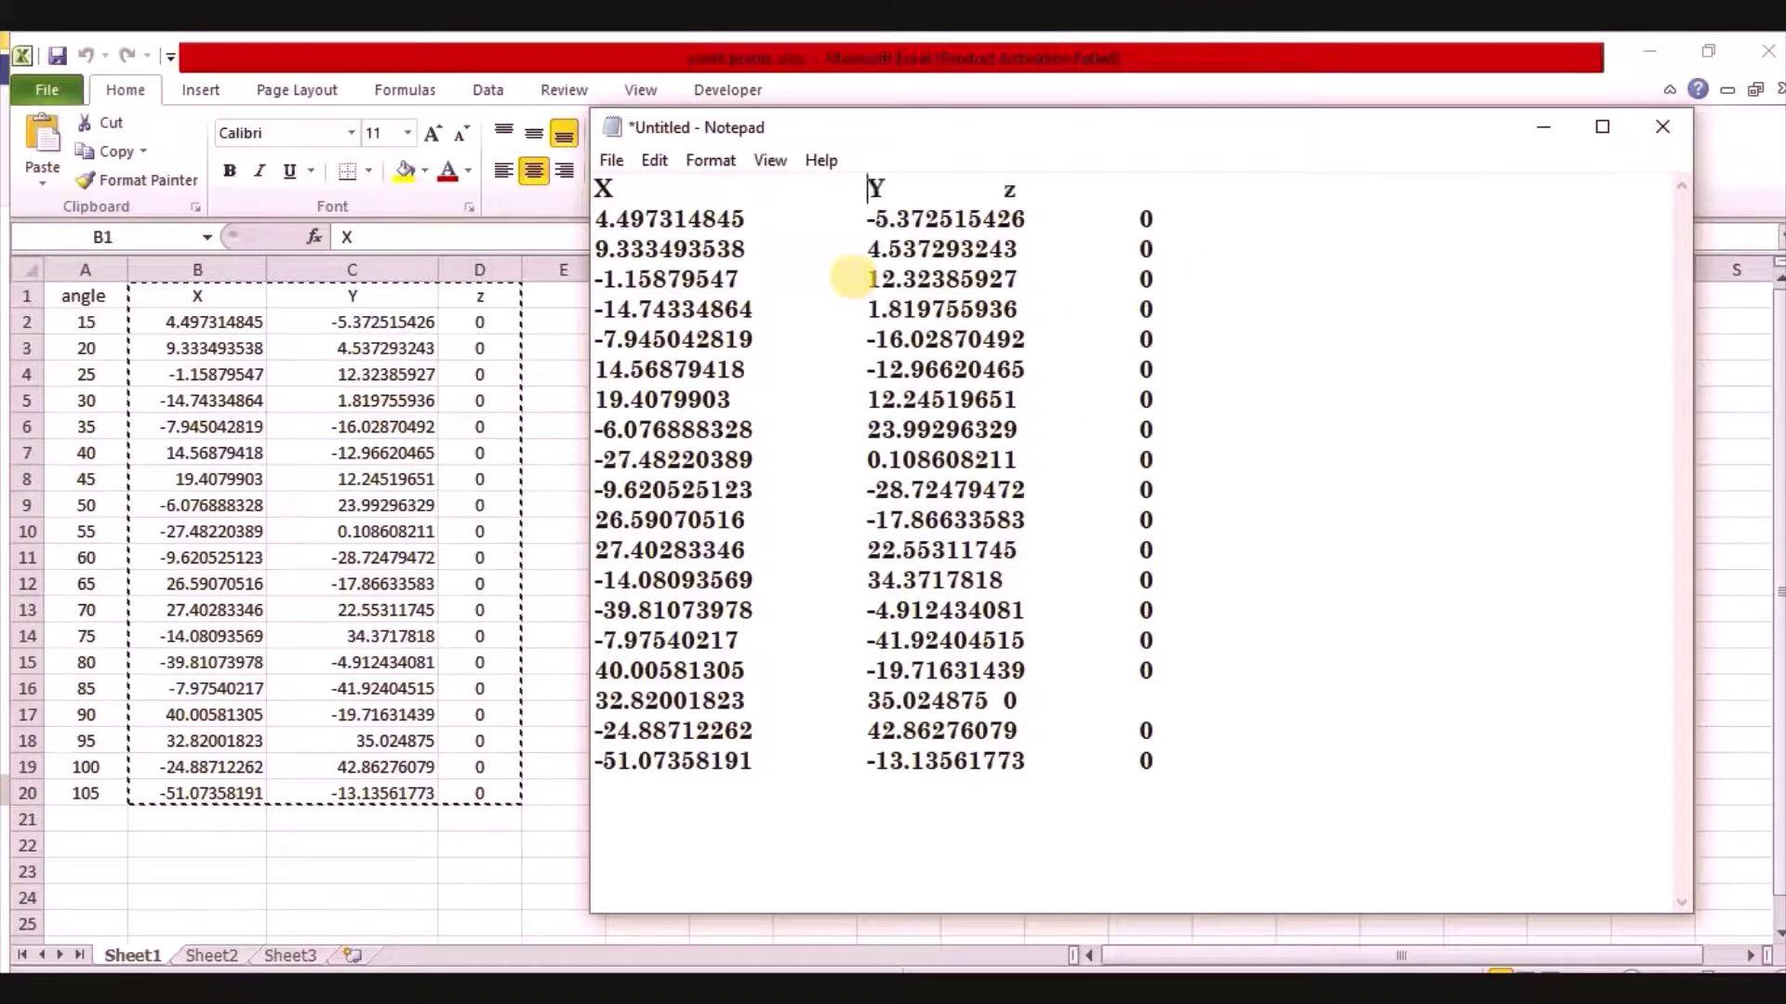
Step: Align the stray 0 under the z column and save into the Importing XL XYZ points folder
click(1003, 190)
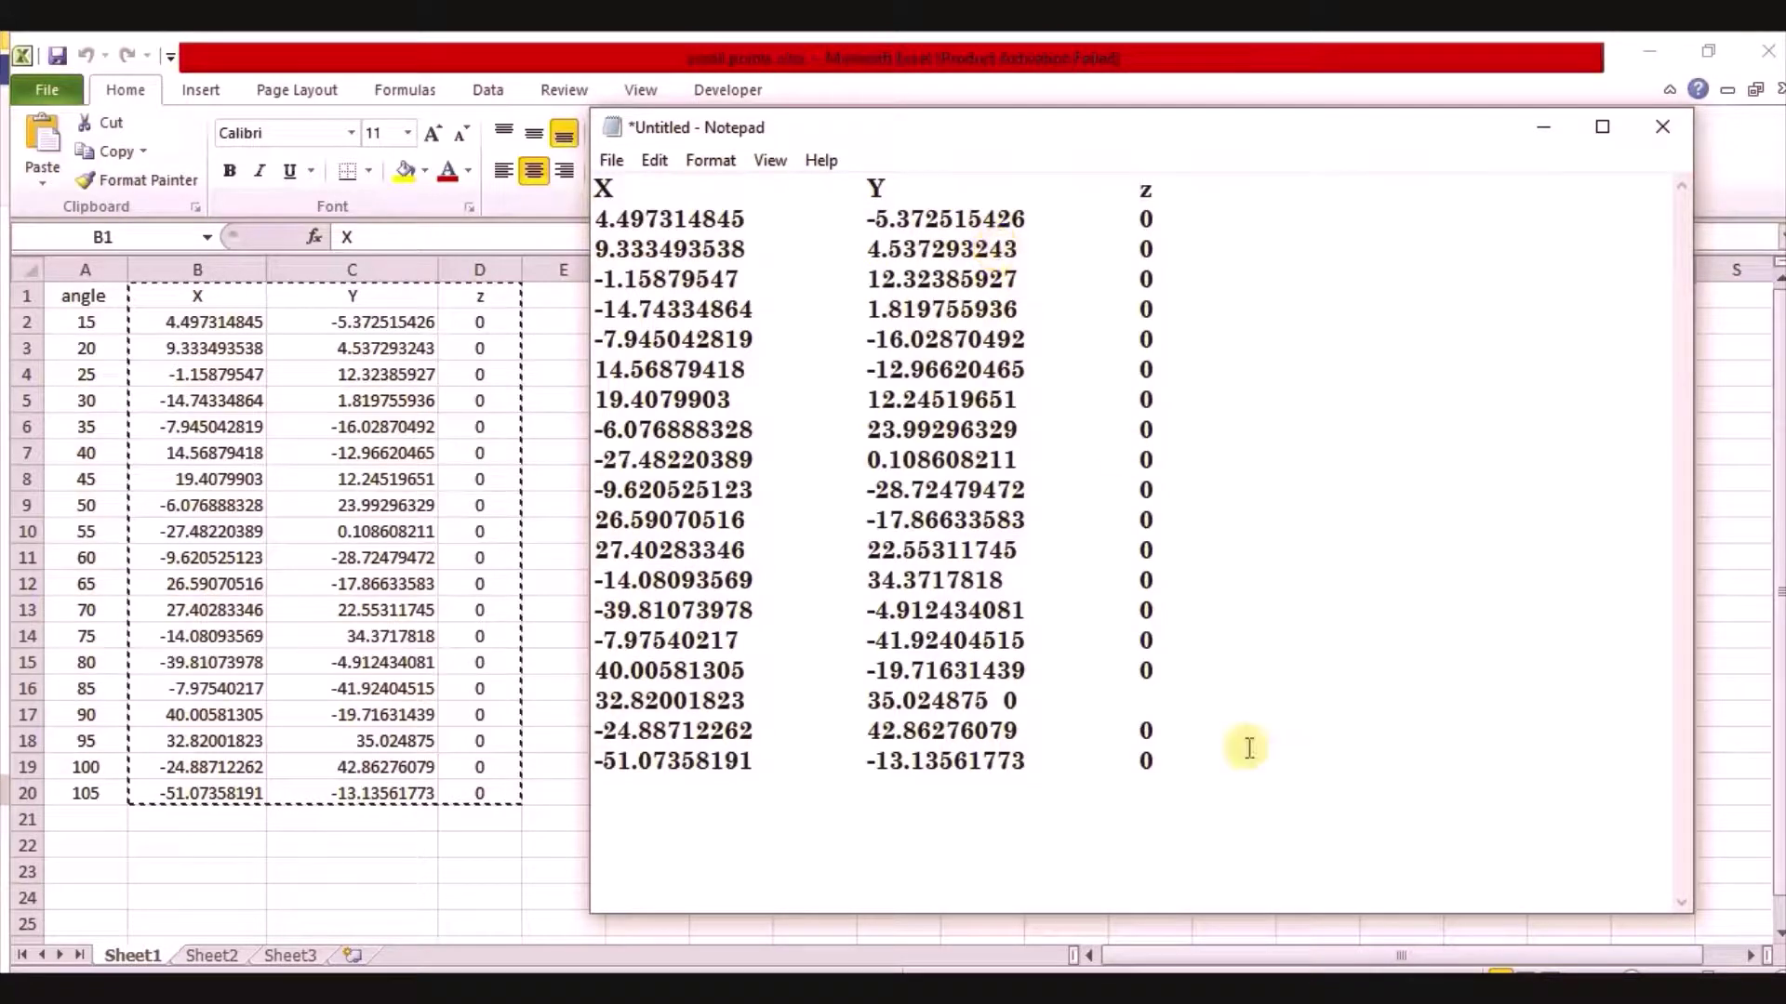
click(1002, 702)
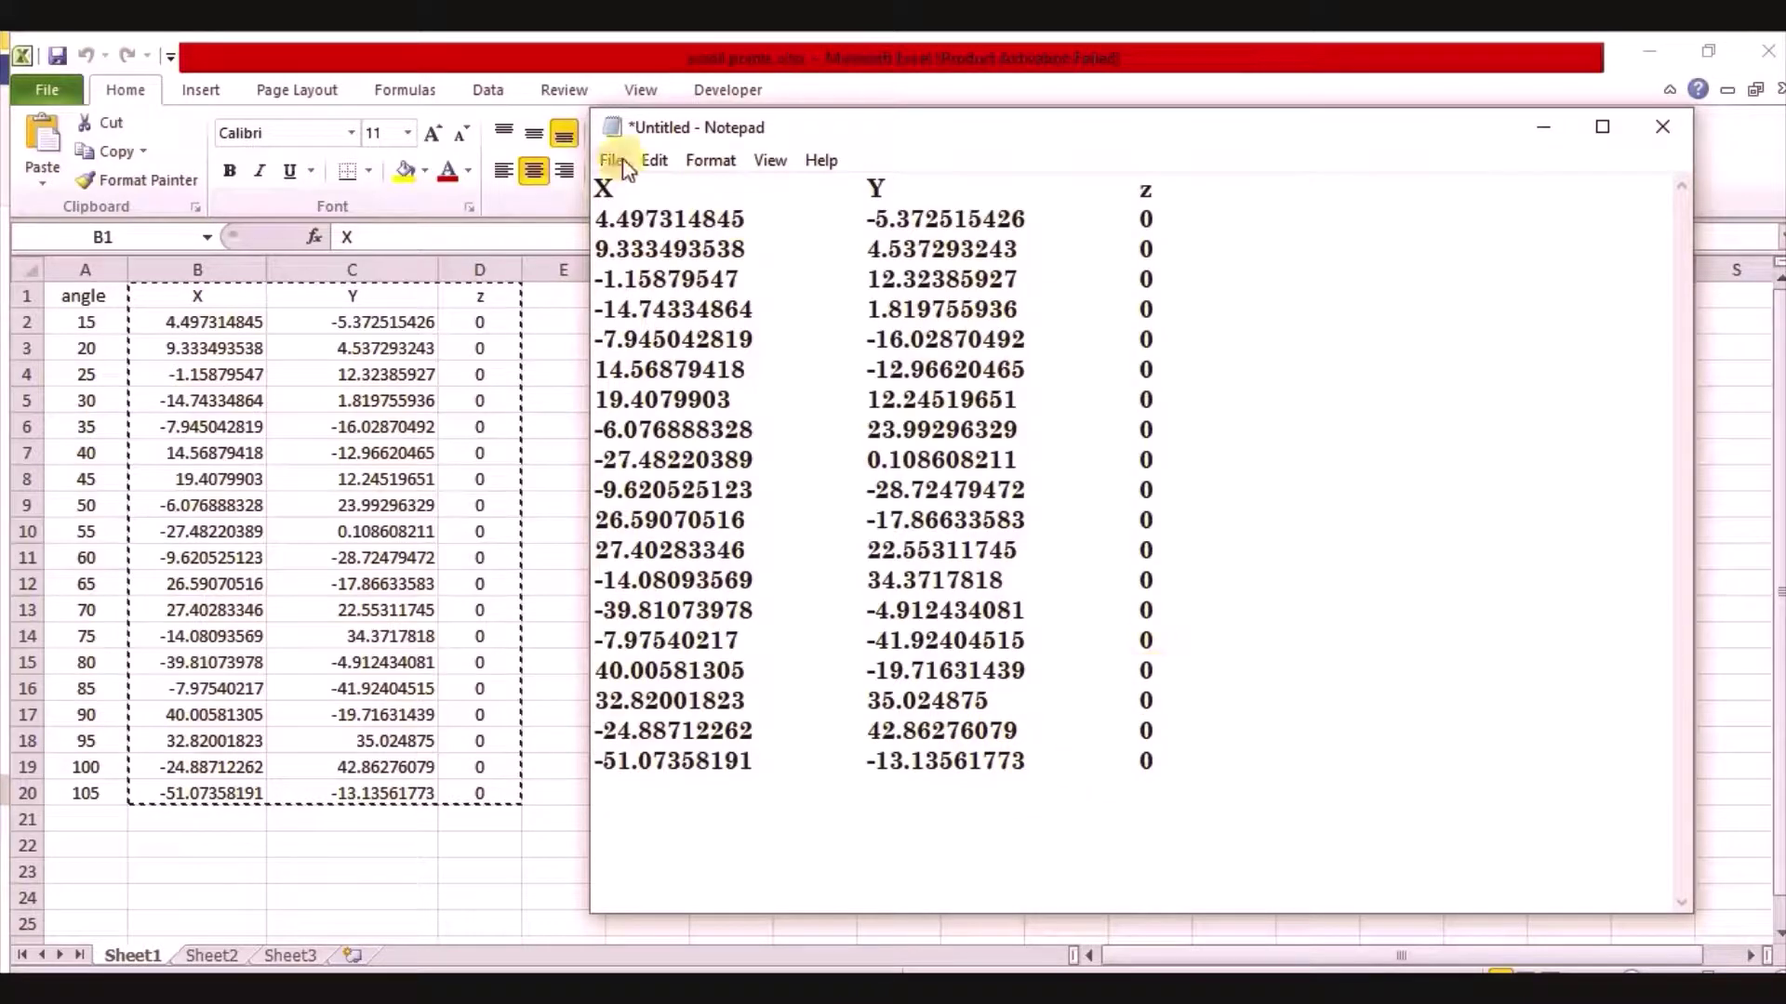
click(654, 160)
mouse_move(625, 170)
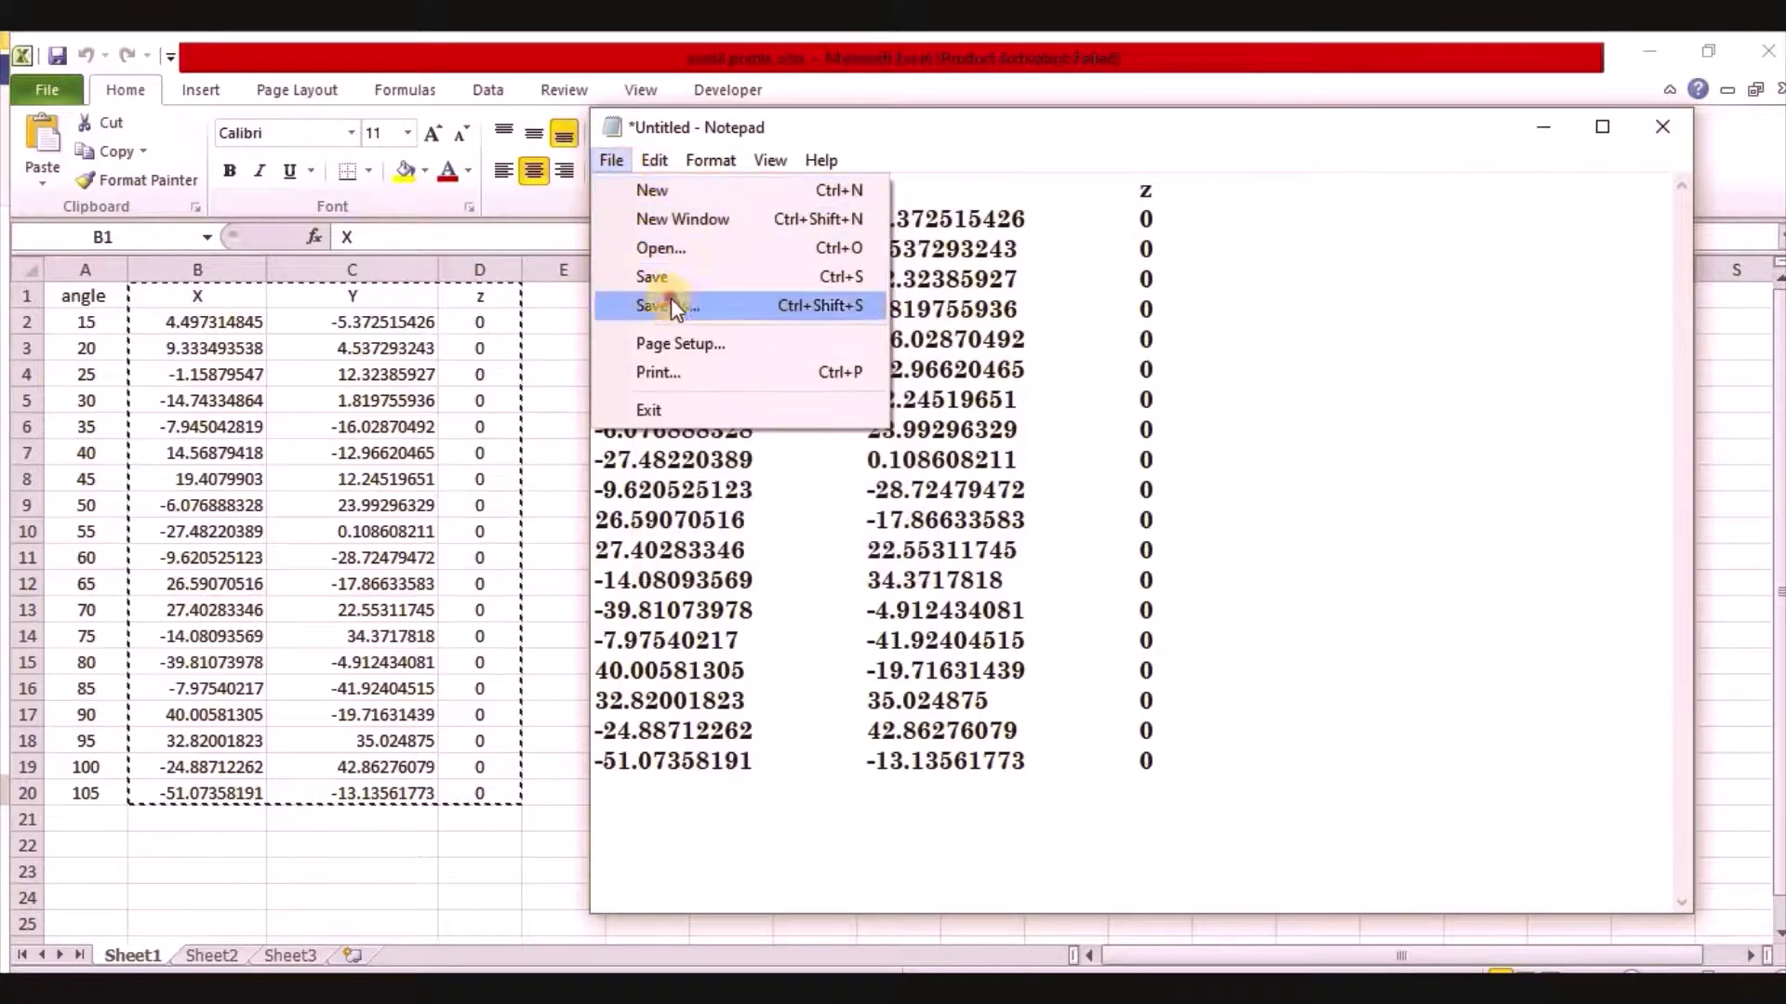
click(671, 298)
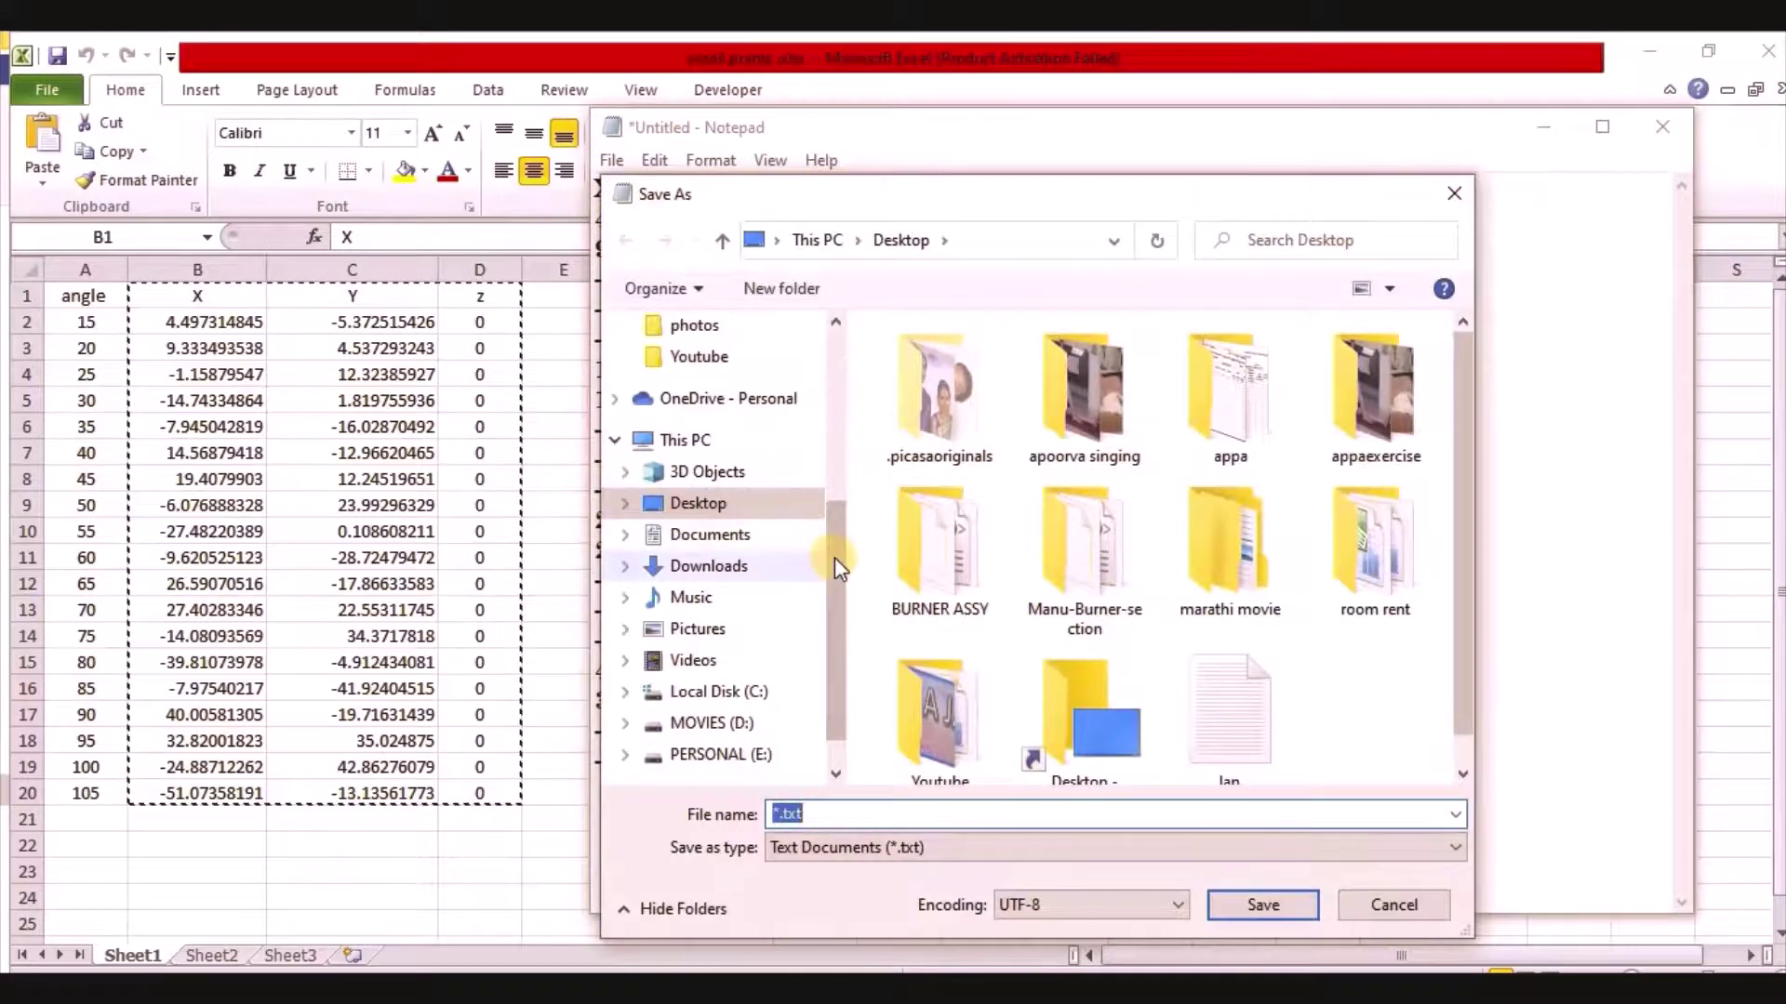
scroll(716, 524, up, 3)
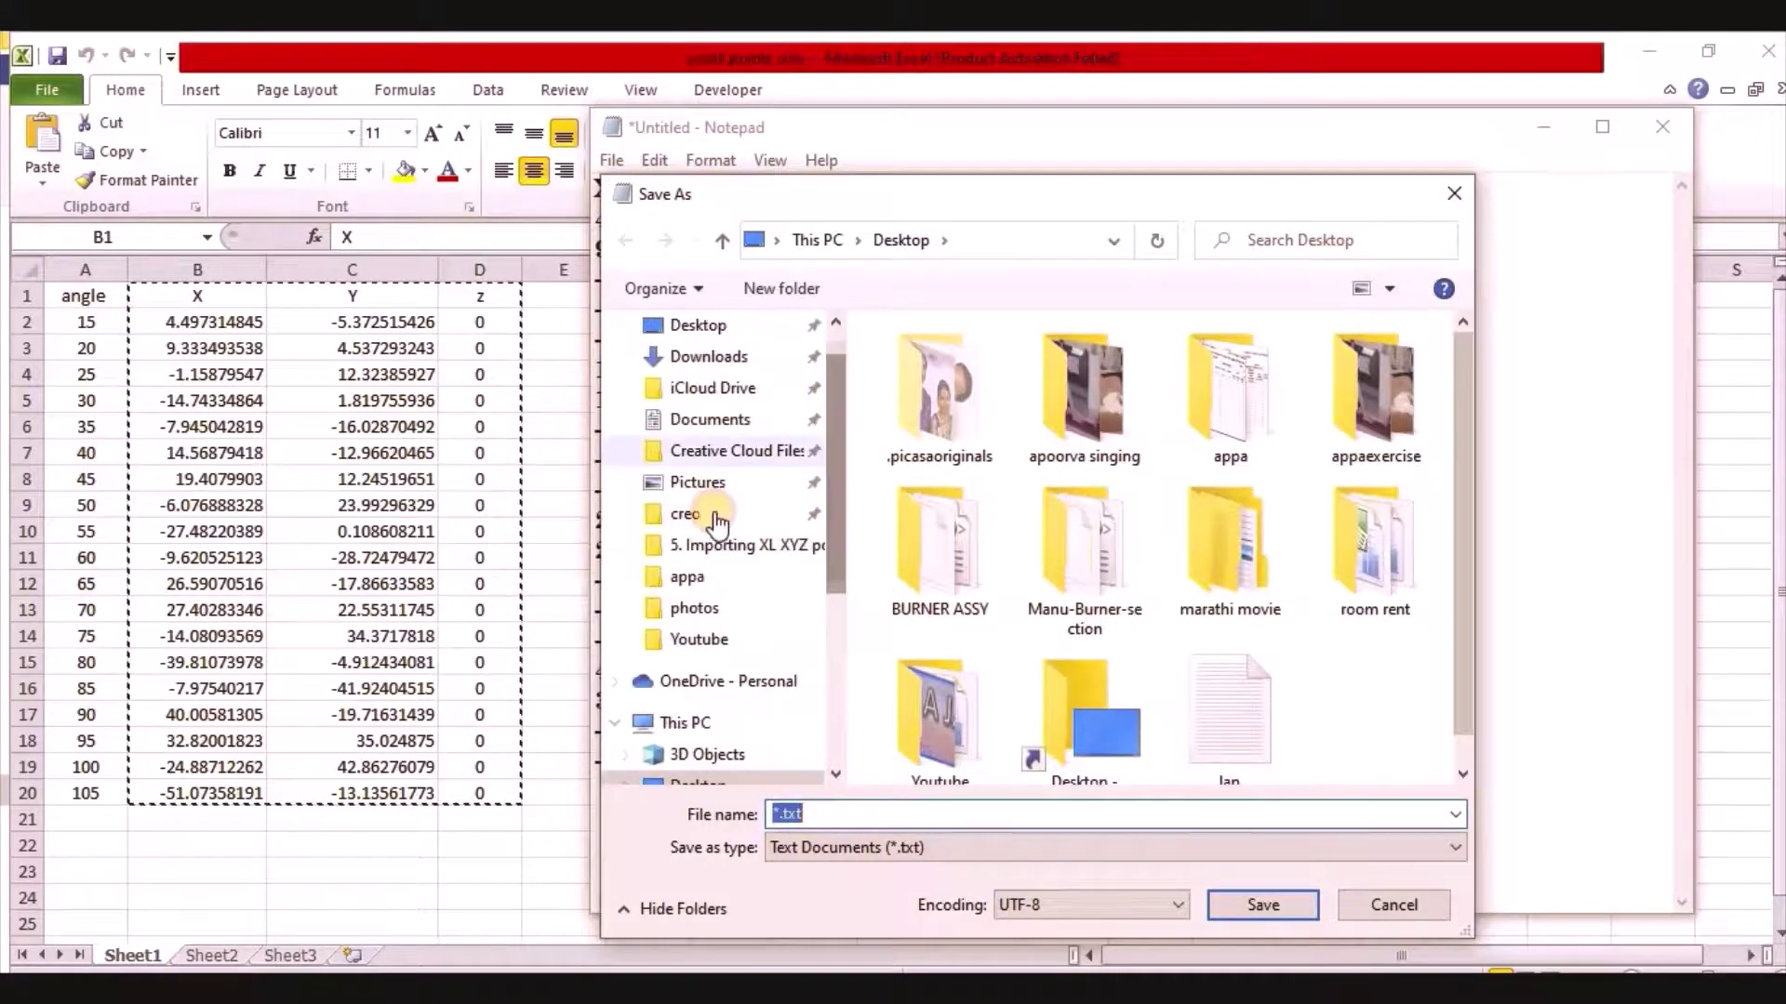
click(712, 641)
double_click(935, 582)
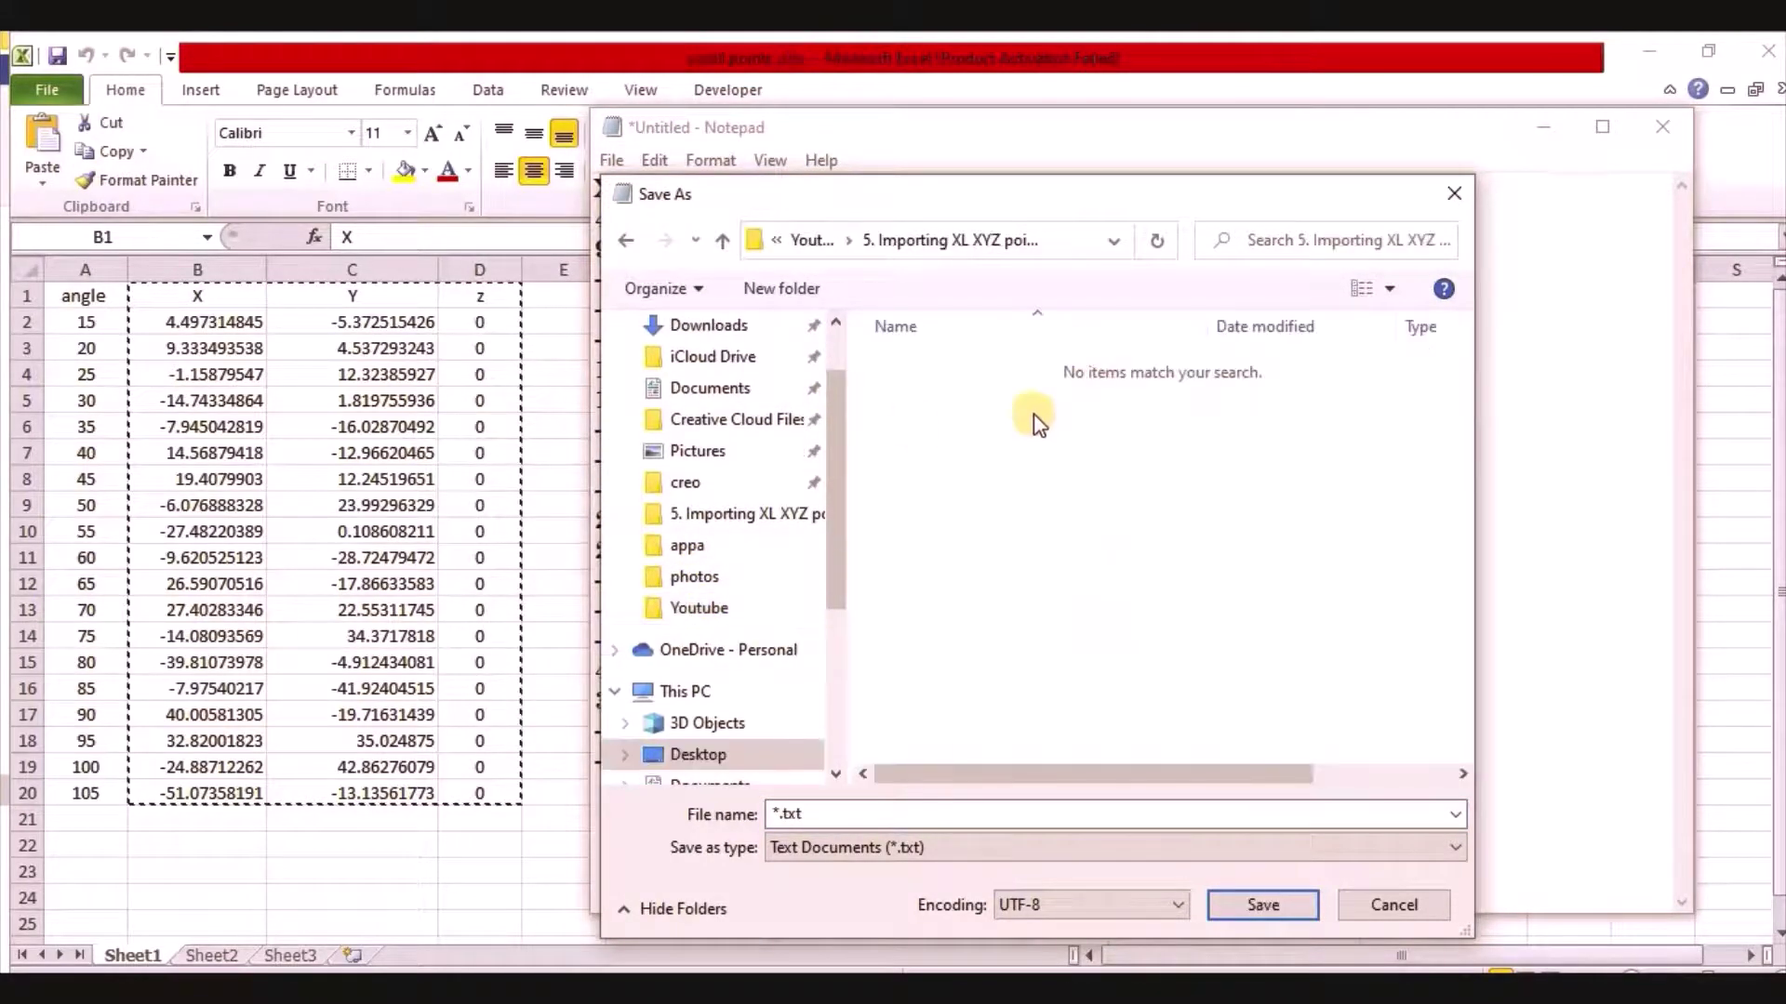
Step: Name the file scroll.pts and save it as scroll.pts.txt
click(810, 816)
double_click(810, 817)
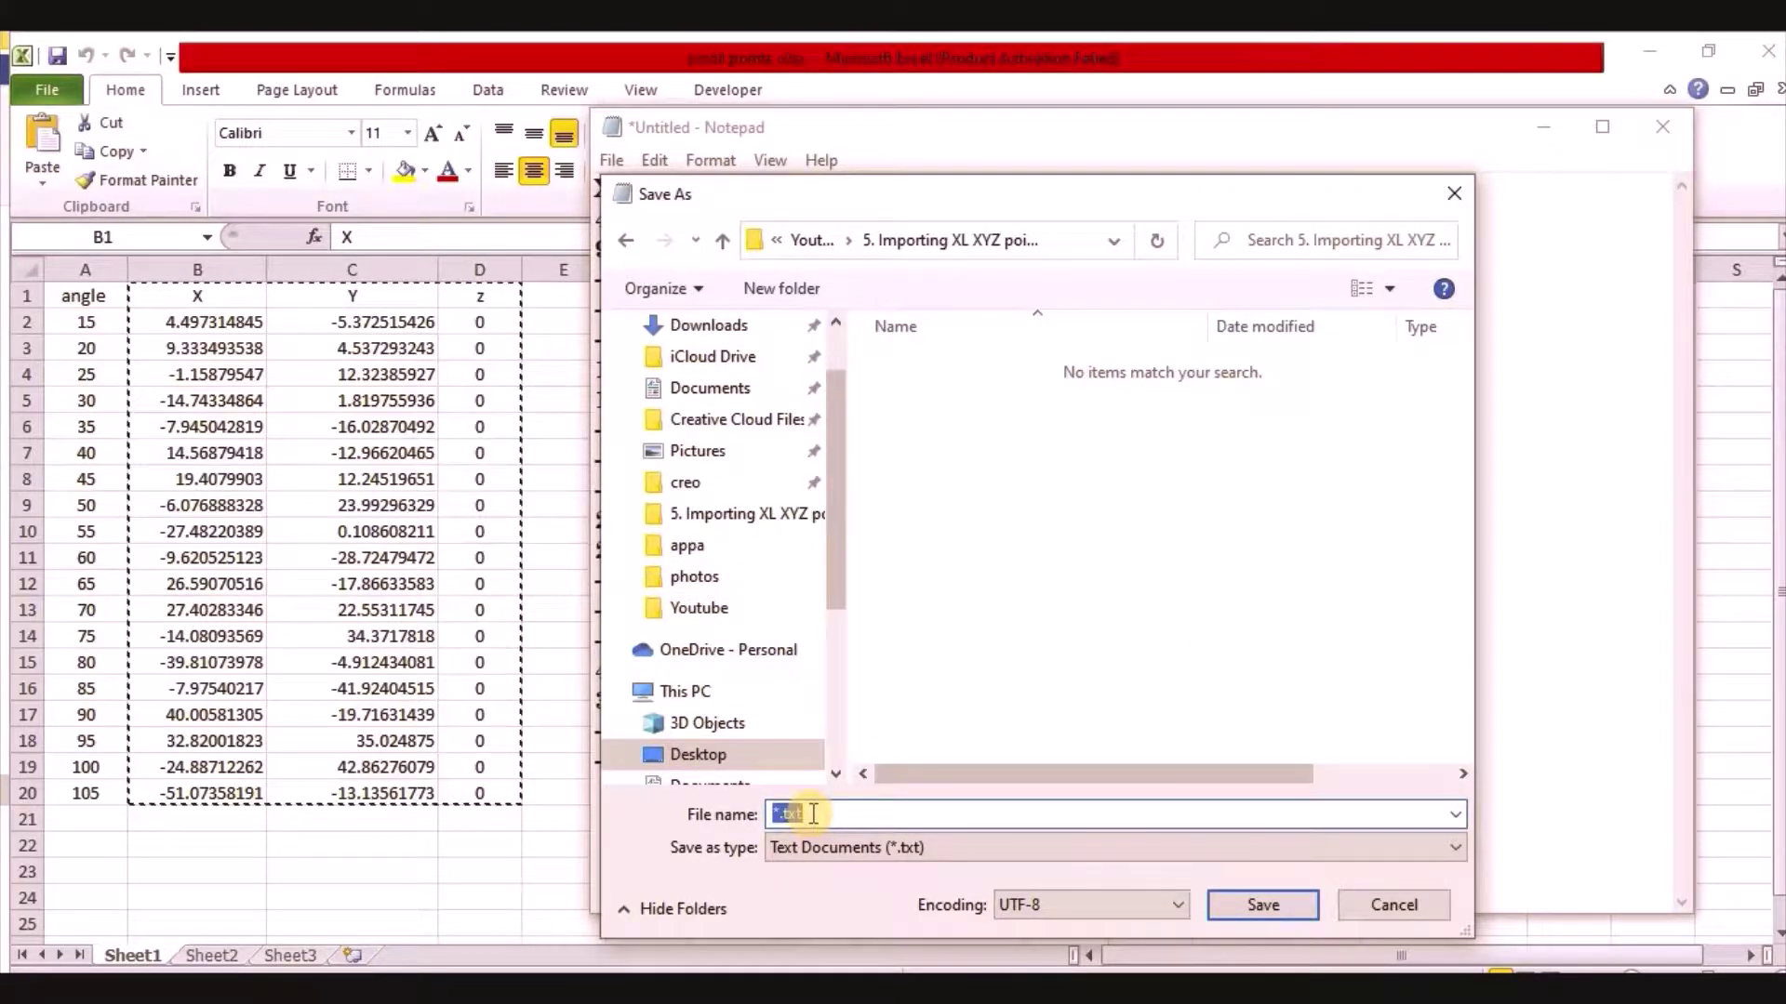
text(scrol)
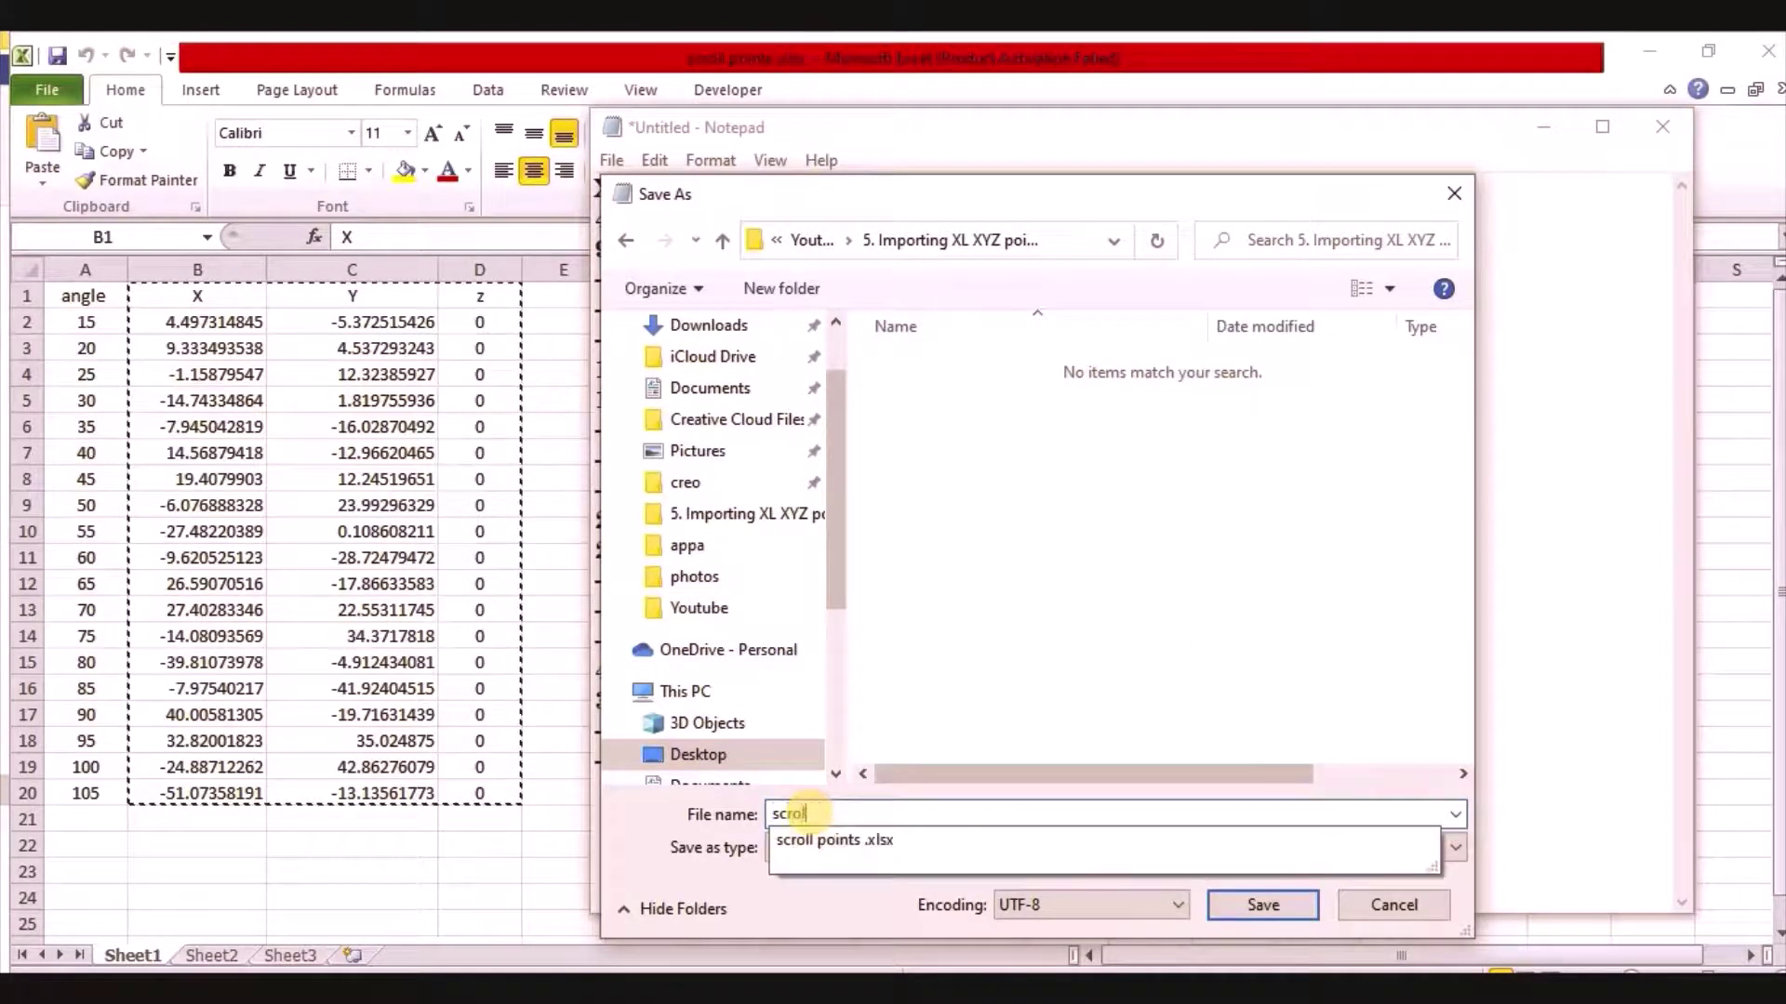
text(l.pts)
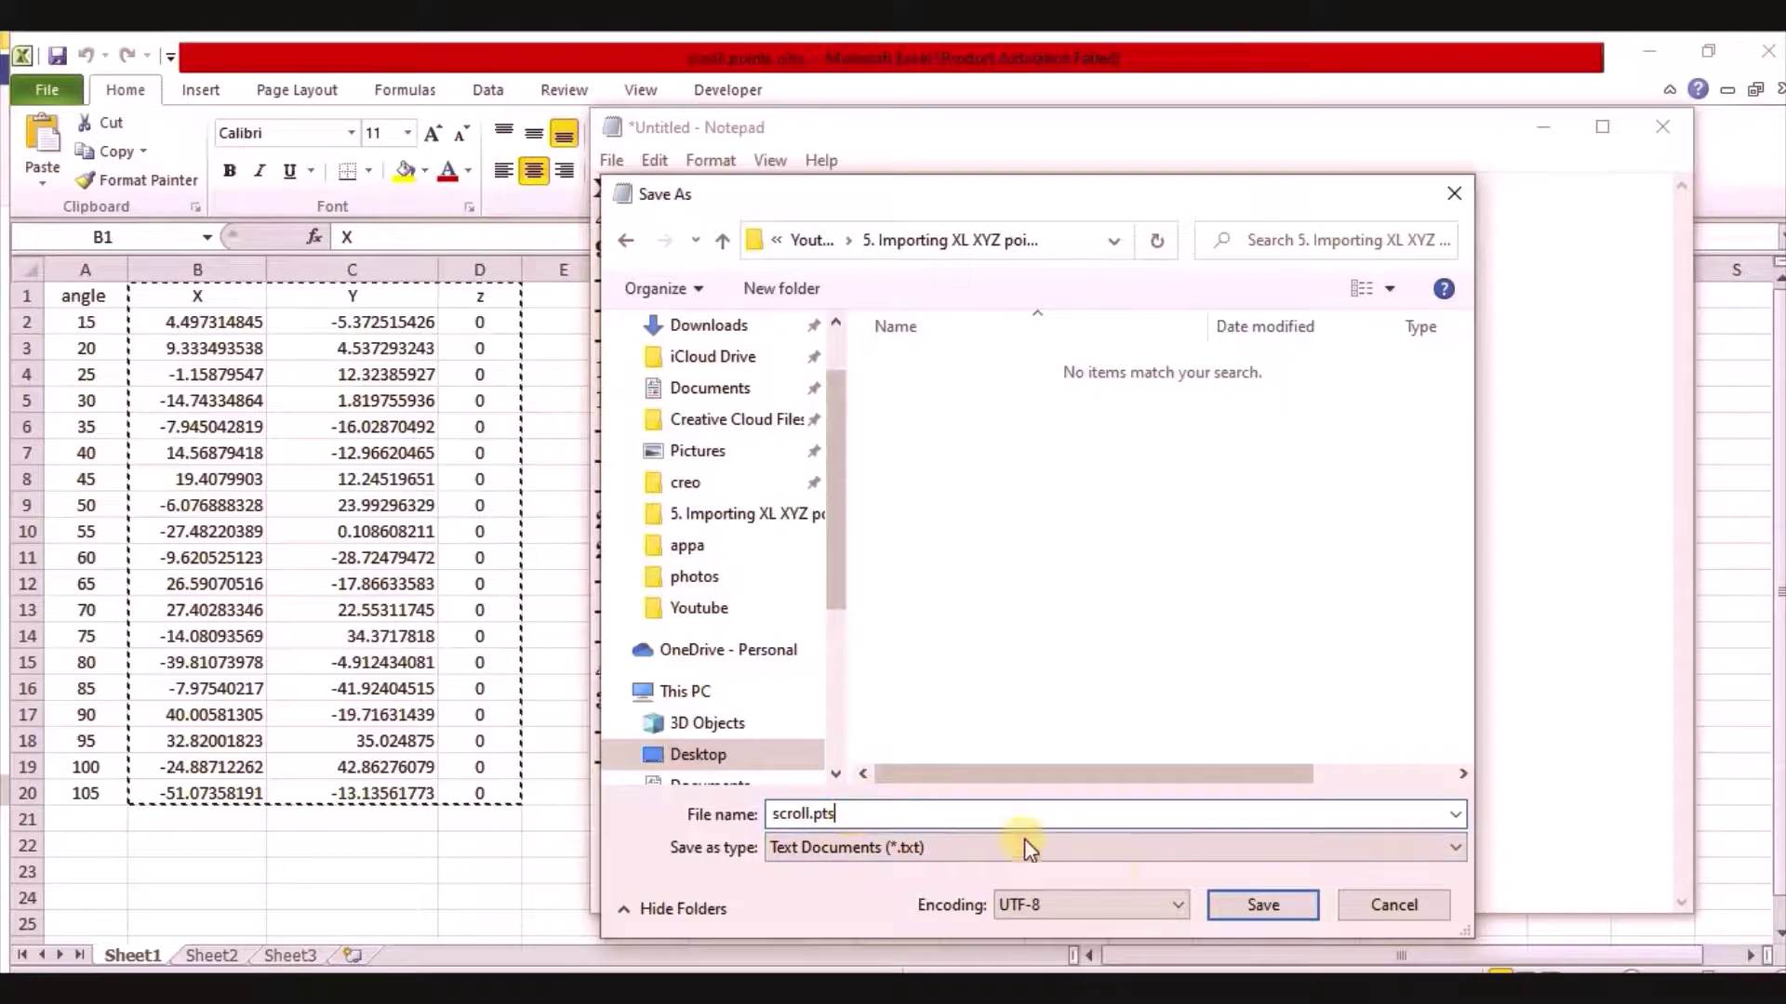
click(1264, 906)
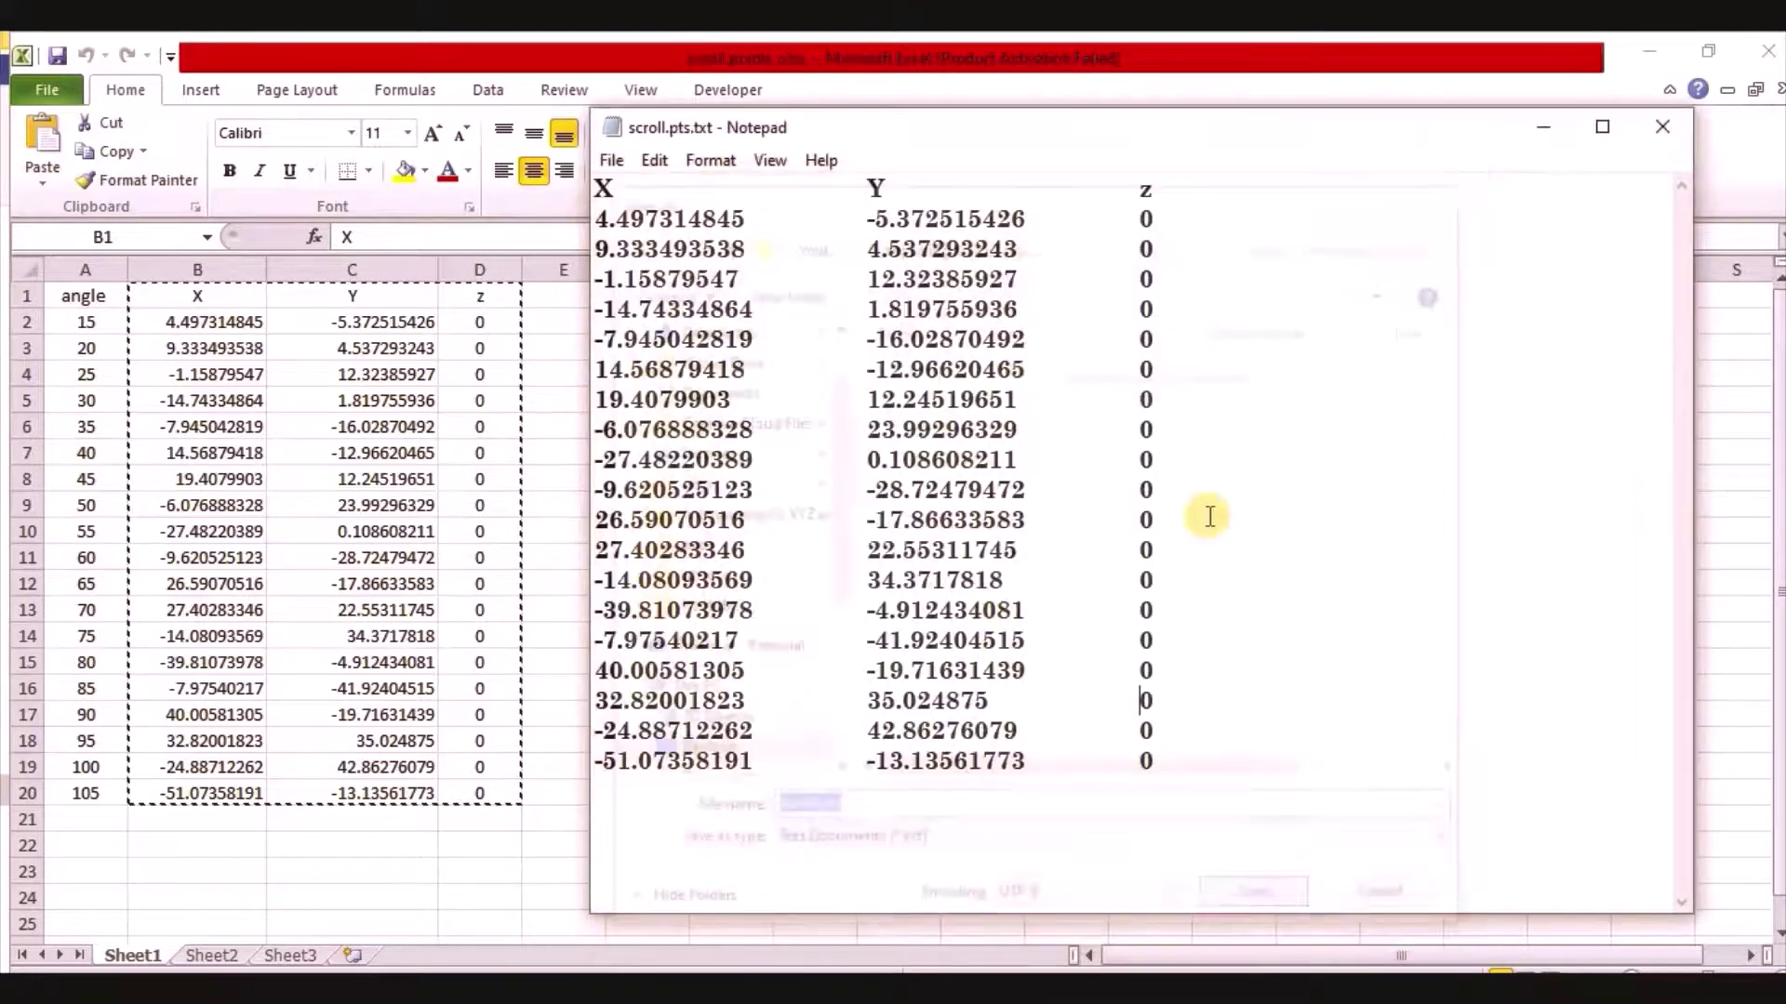
Step: Start a sketch on FRONT with RIGHT reference oriented Top, viewed flat, datum planes hidden
click(1537, 139)
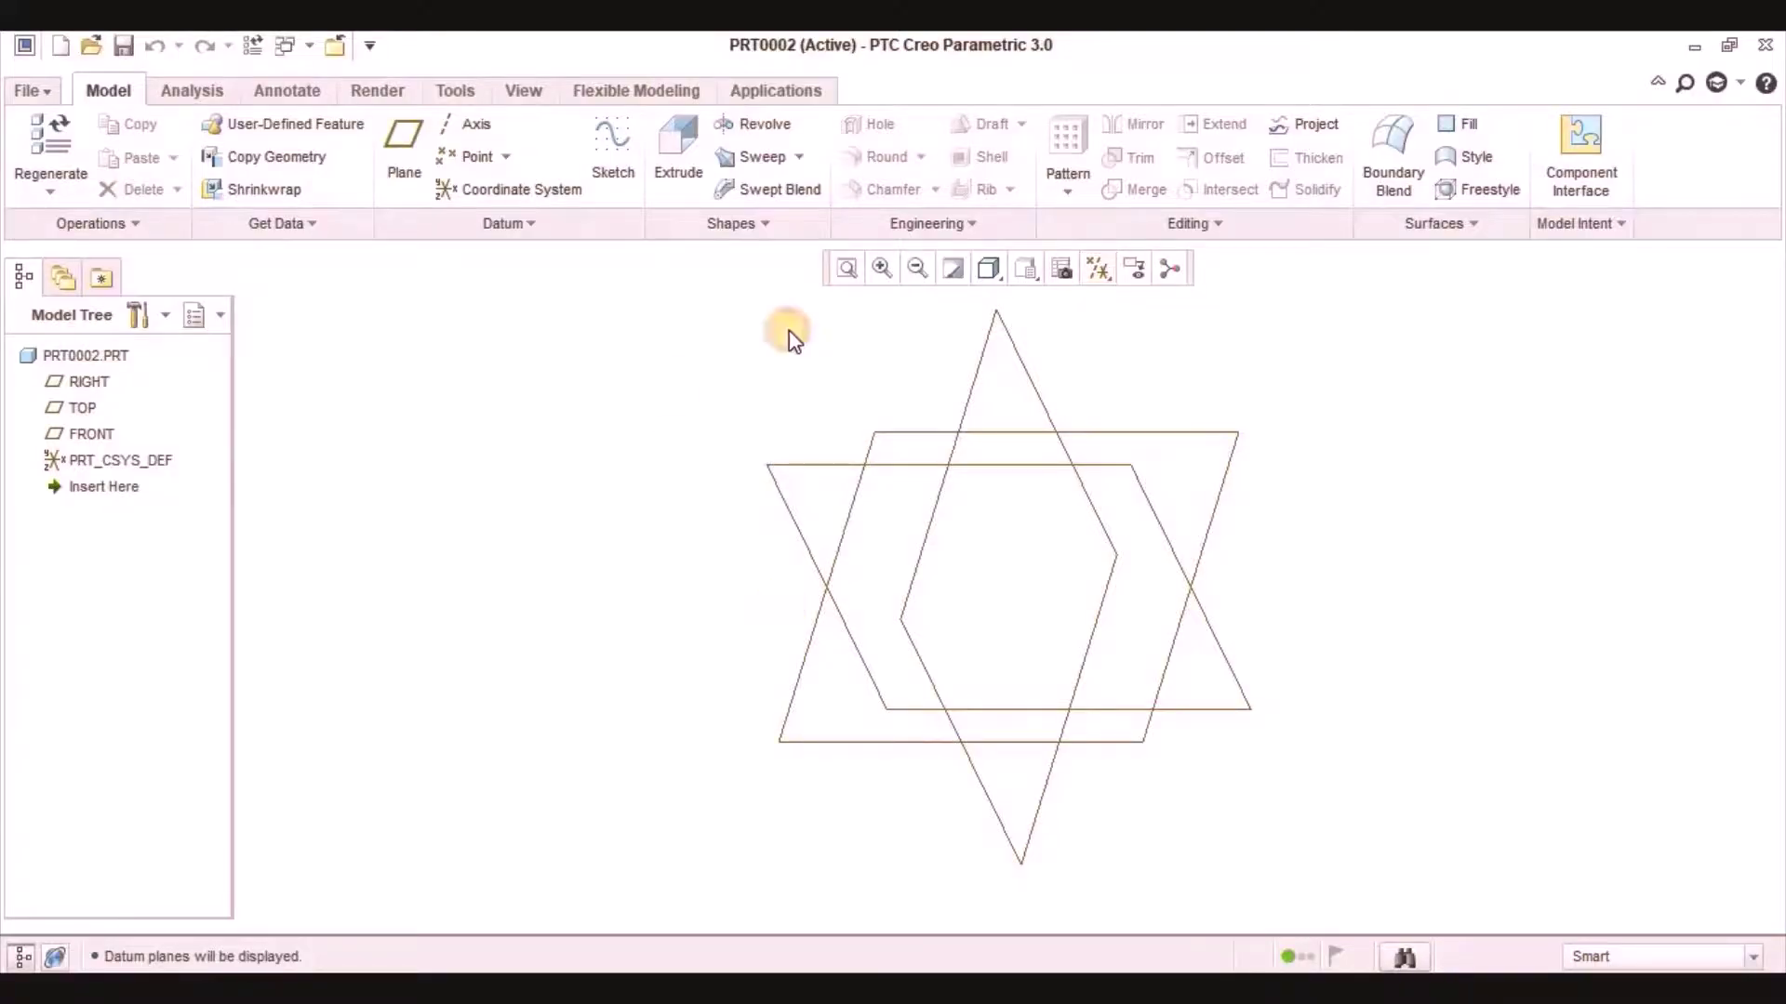
click(613, 148)
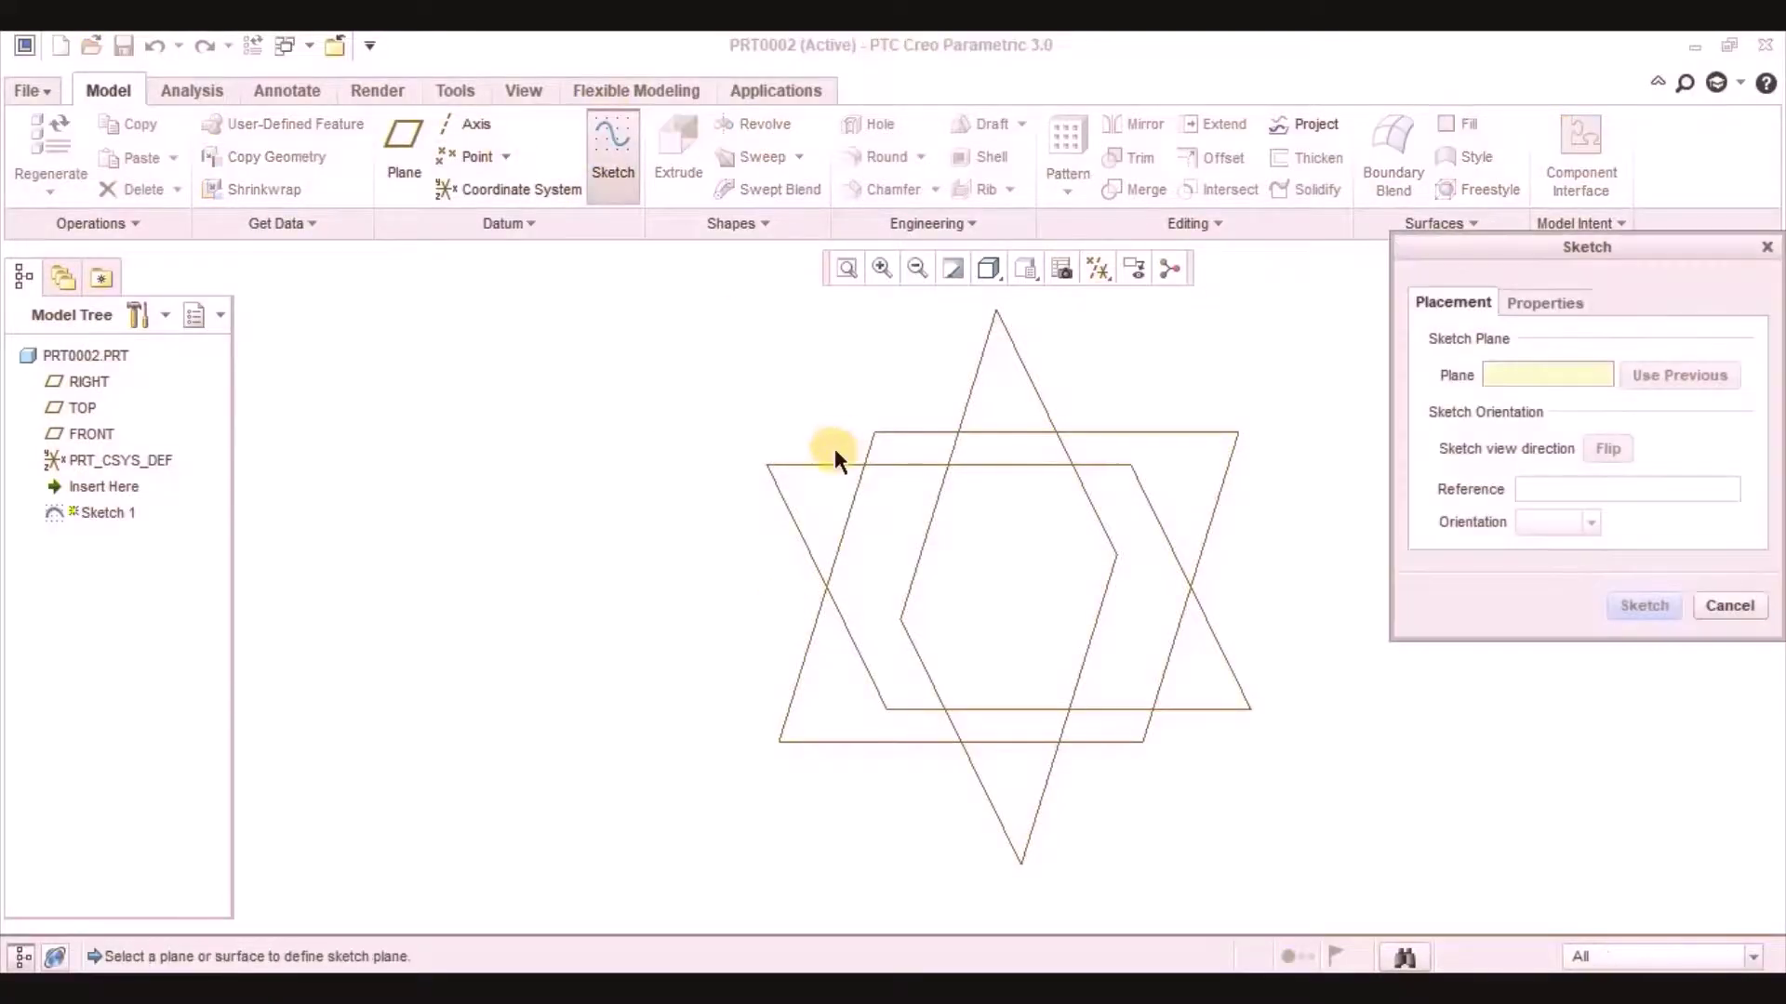
click(1377, 526)
click(1644, 605)
click(1570, 553)
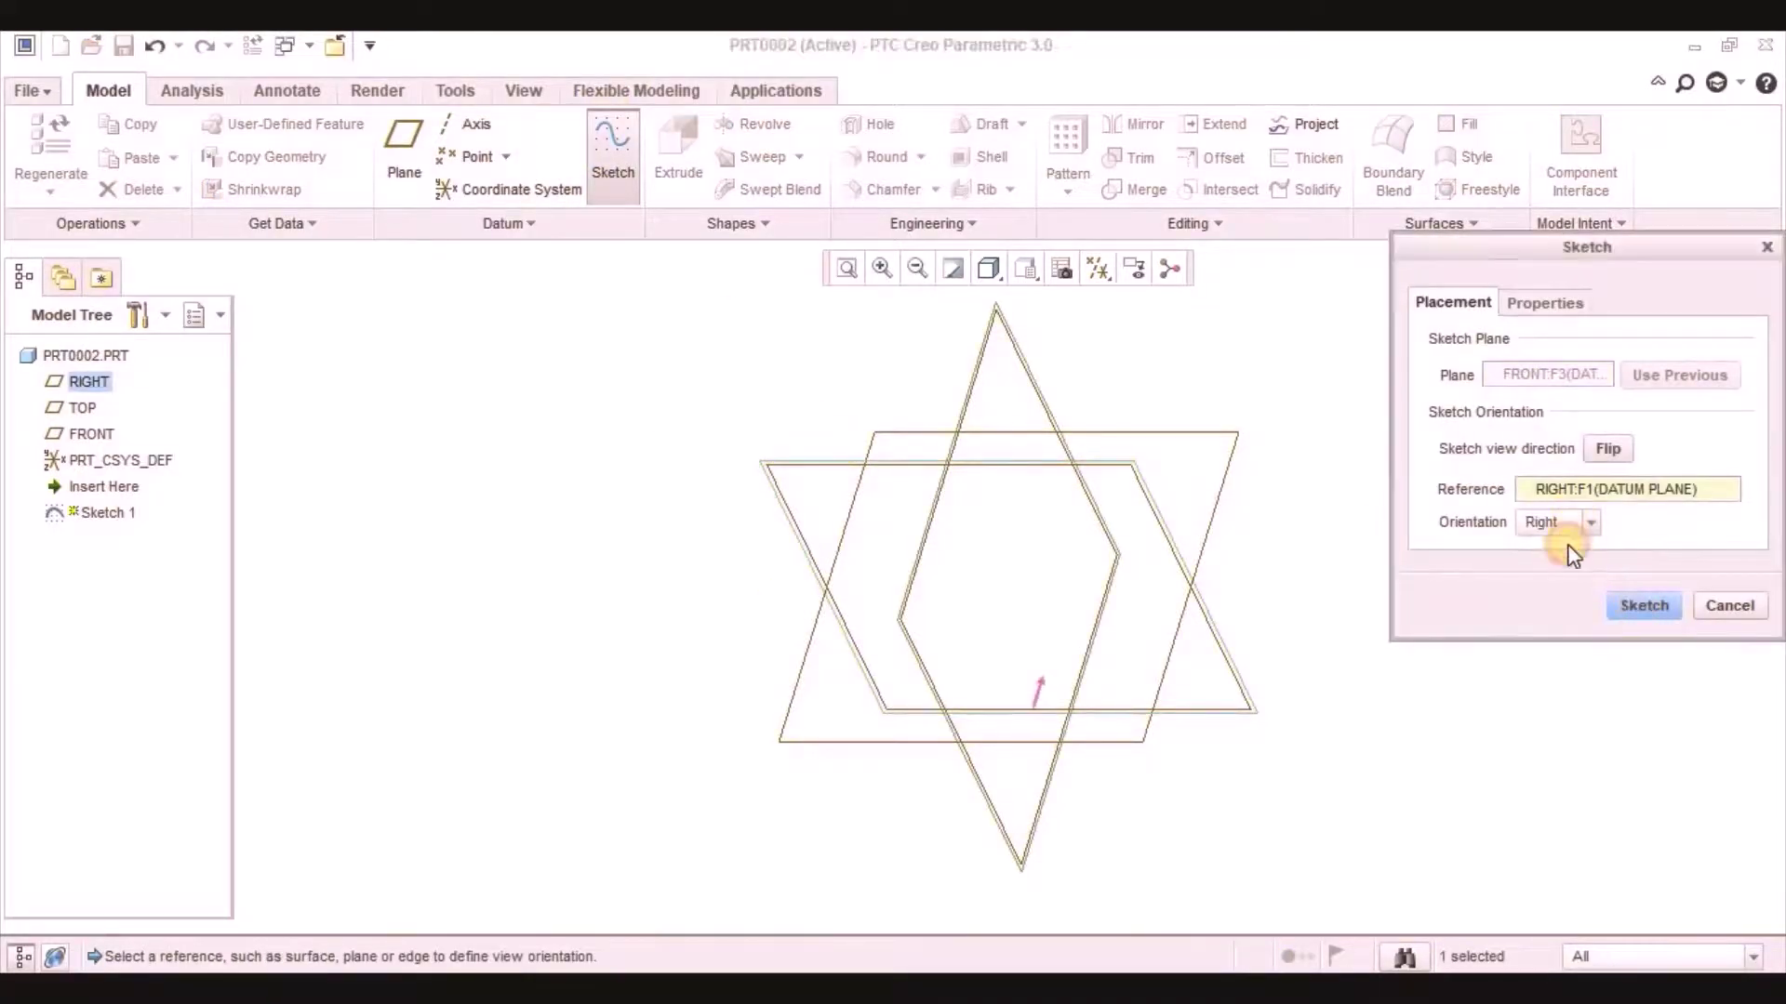
click(1533, 548)
click(1644, 605)
click(1101, 268)
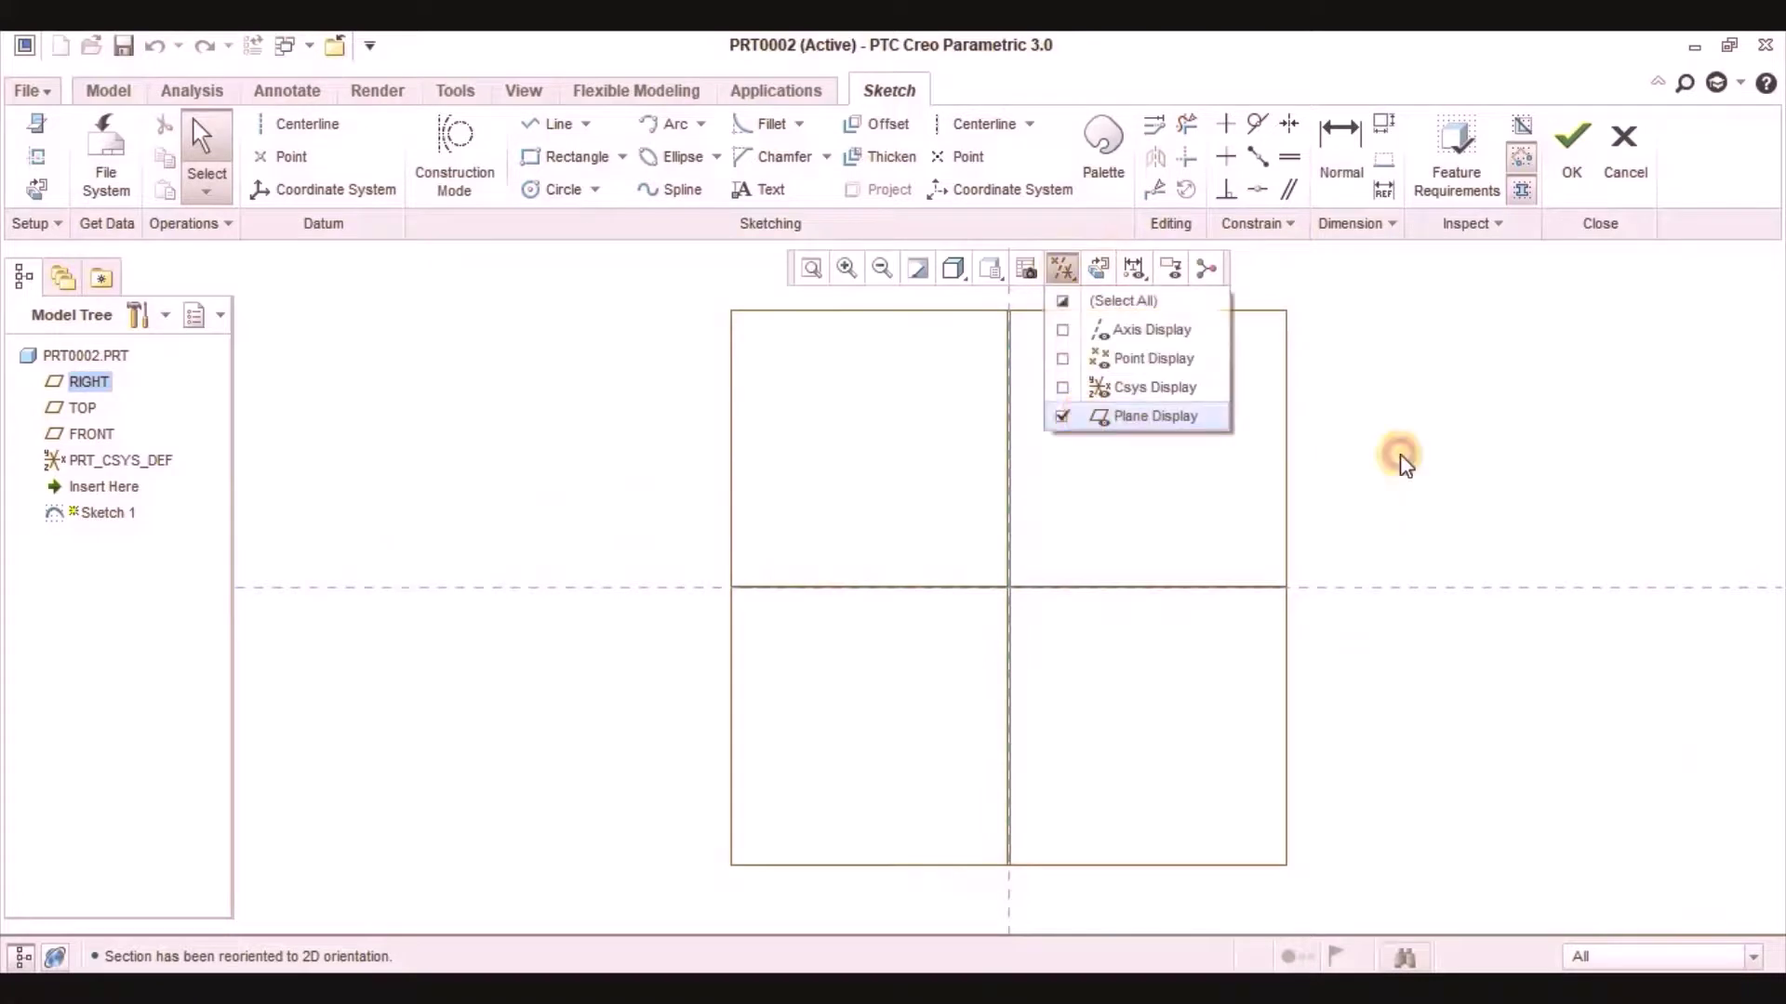
click(1153, 415)
Step: Place a sketch coordinate system at the origin
click(270, 203)
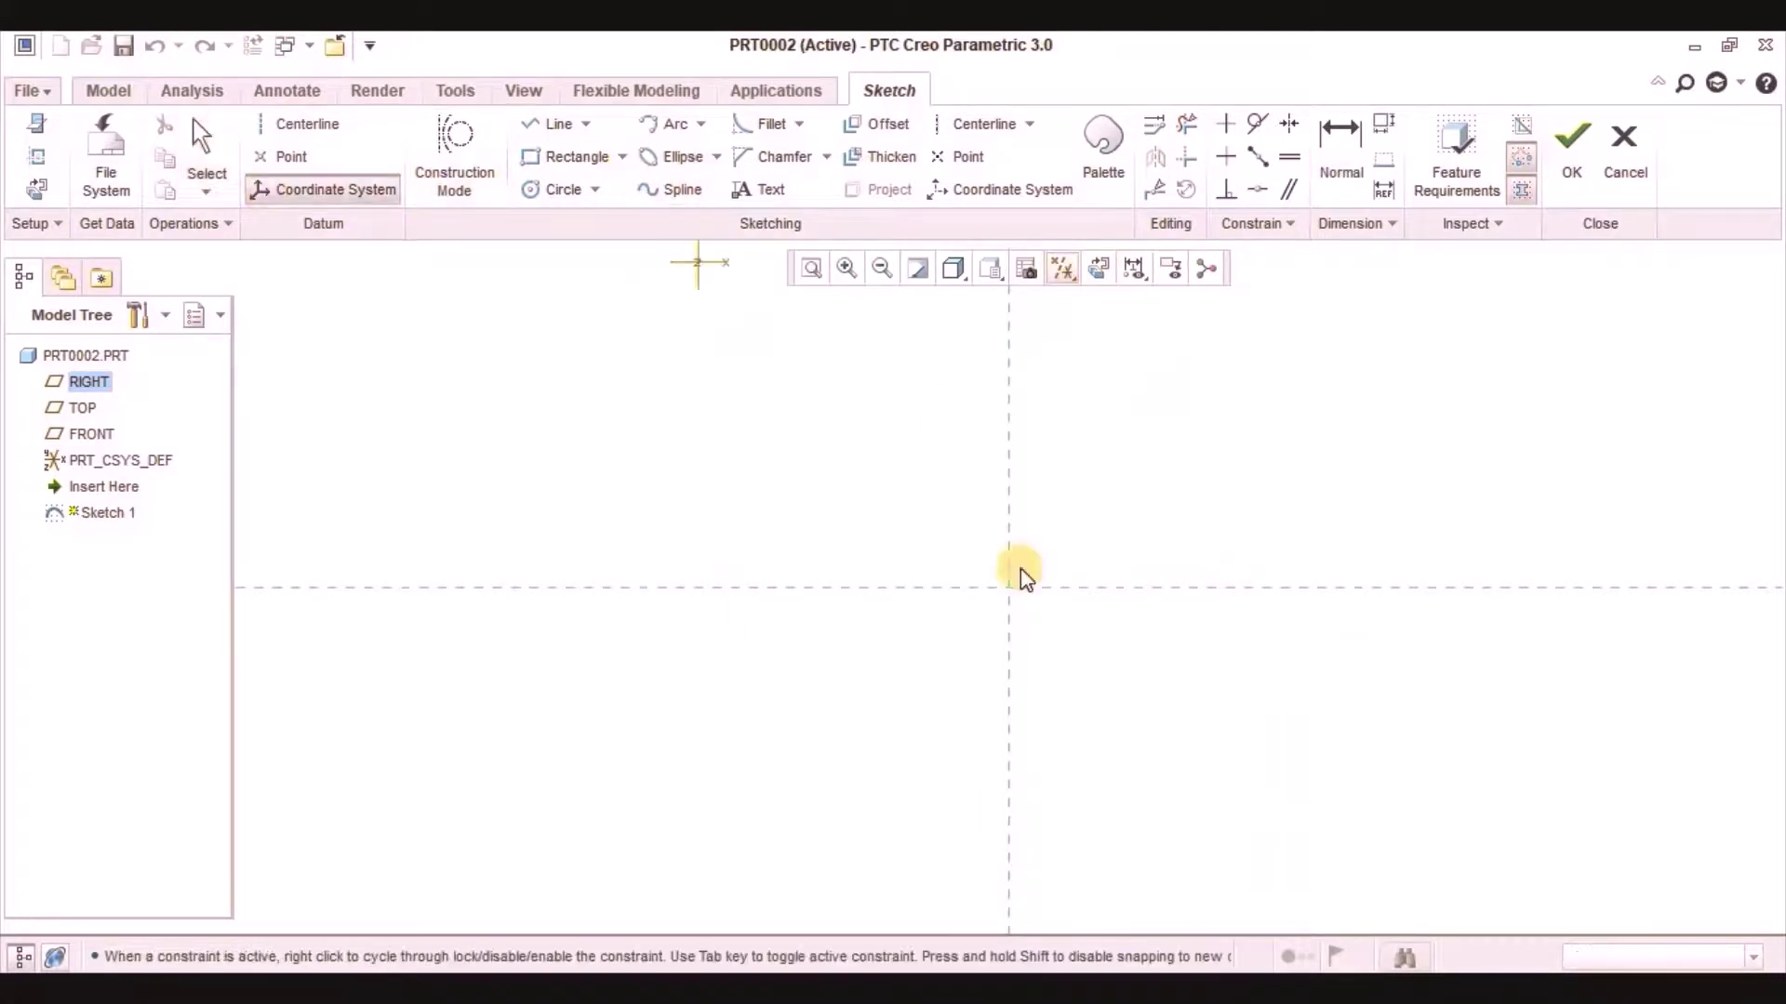
click(1008, 588)
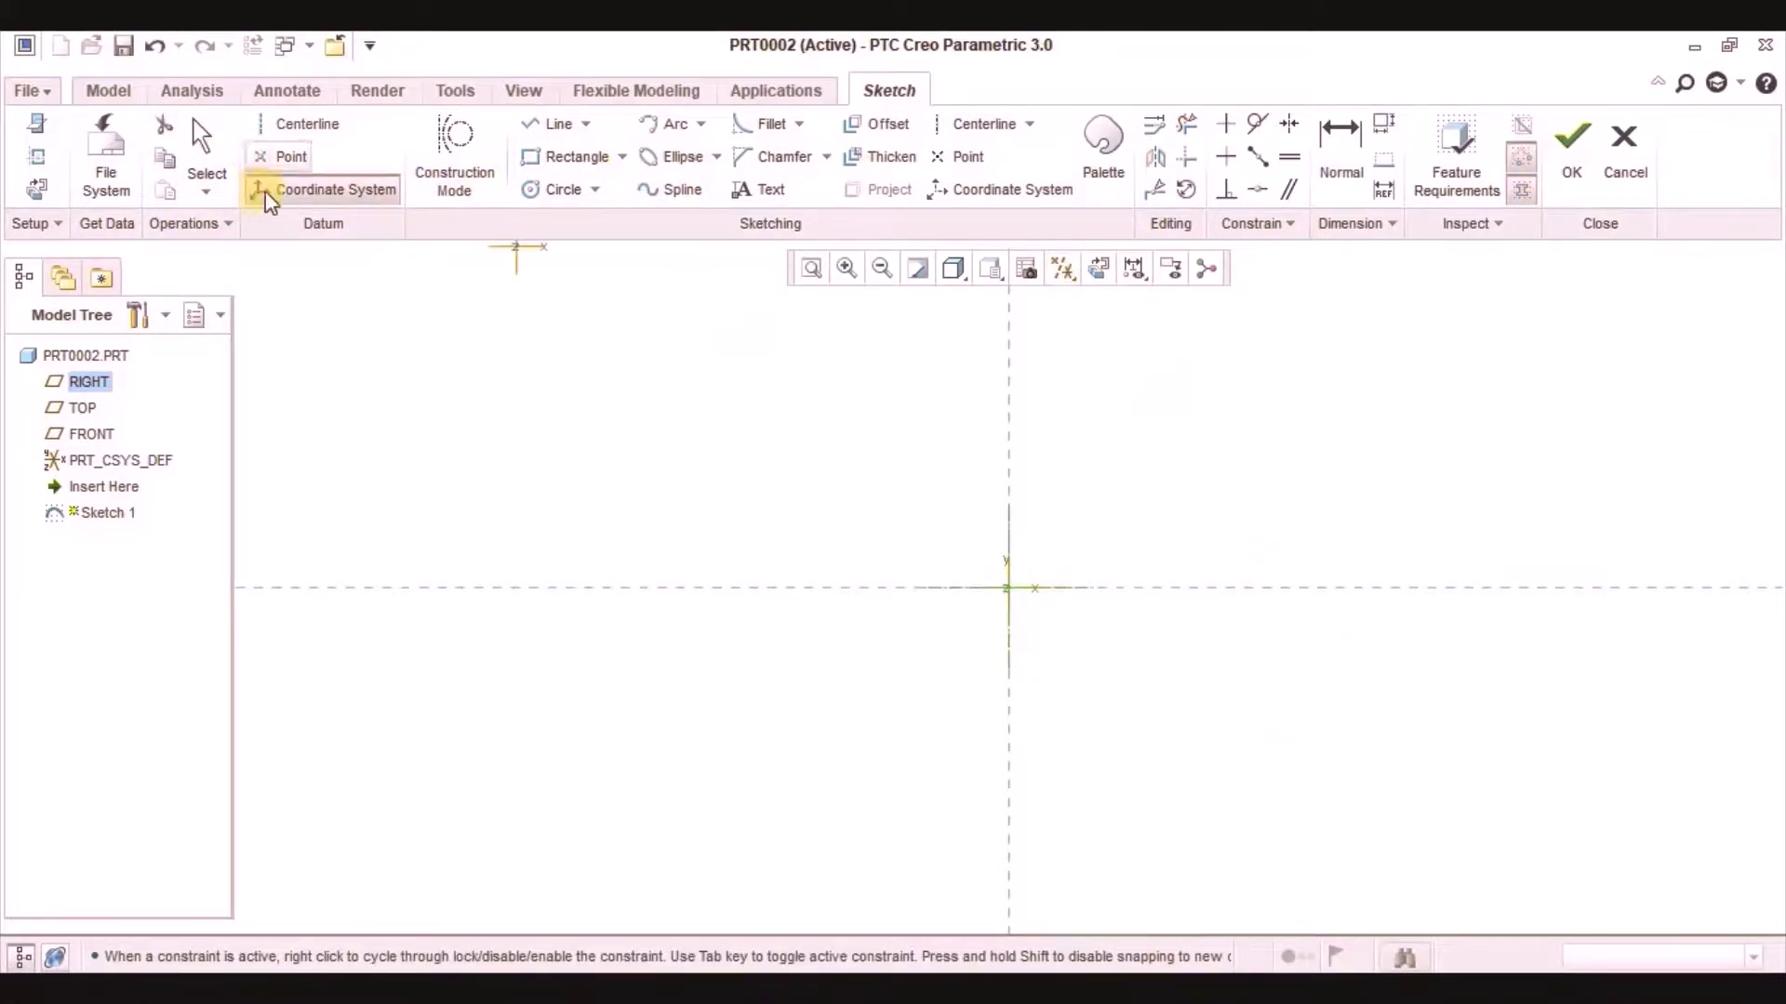
click(655, 191)
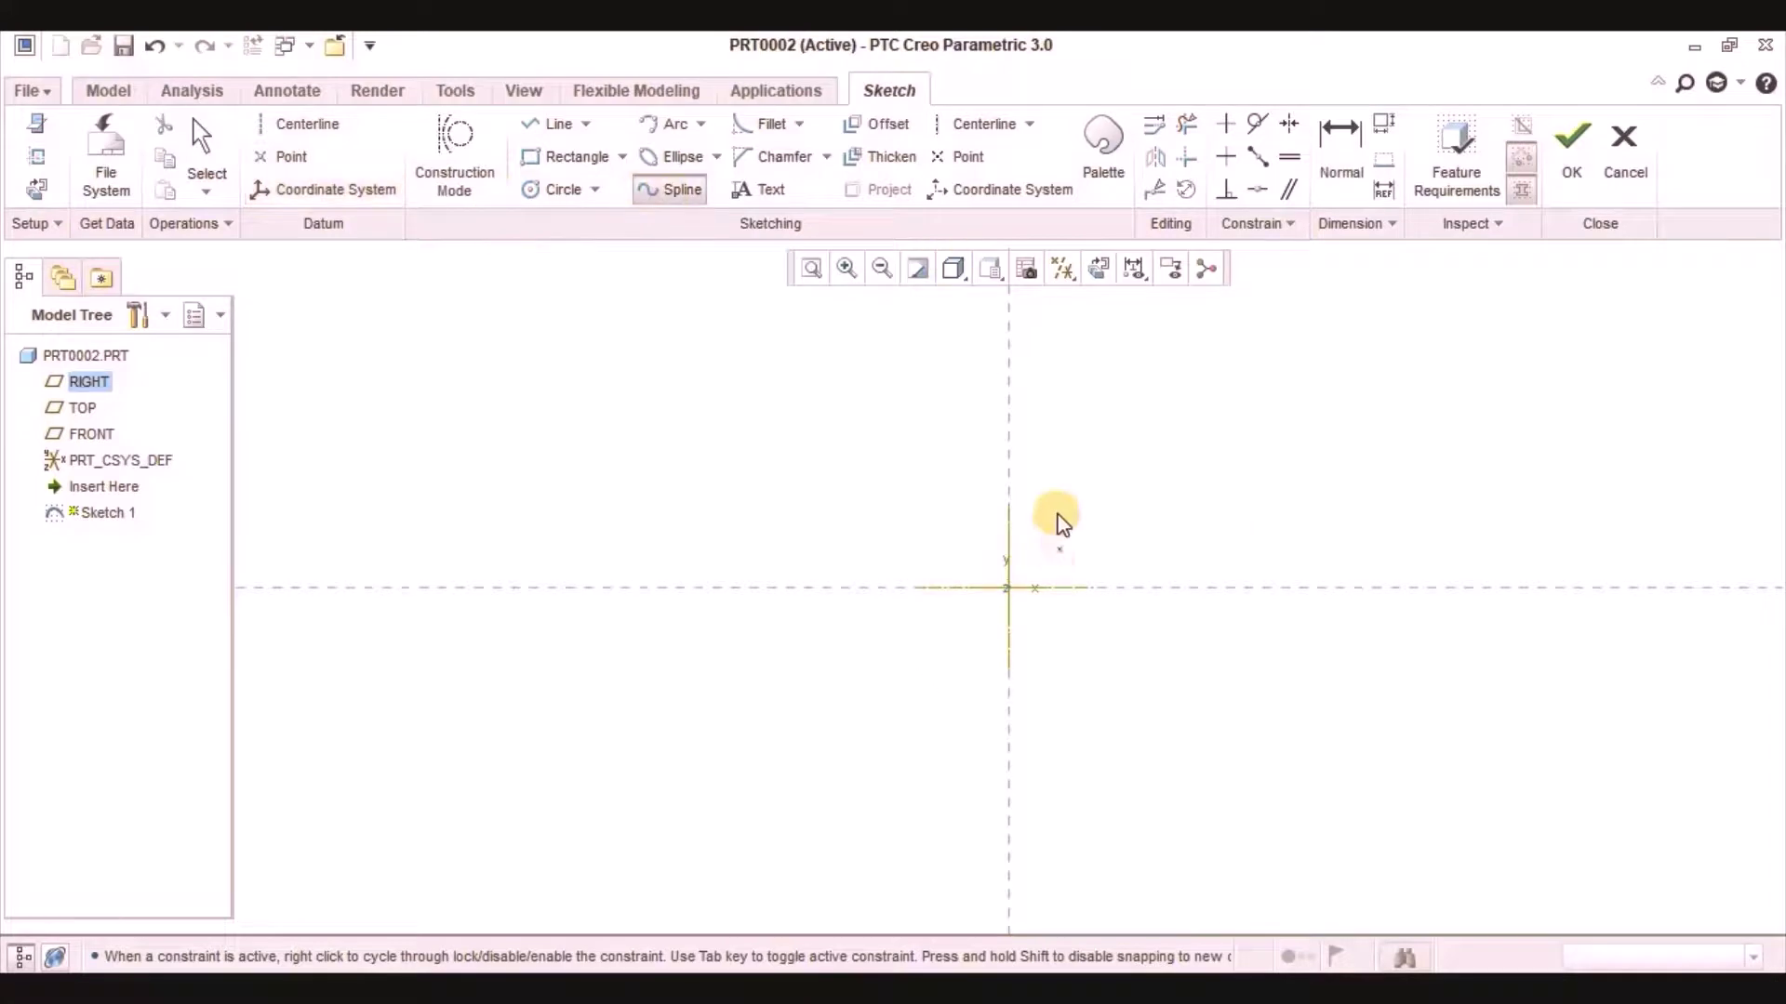
click(1040, 571)
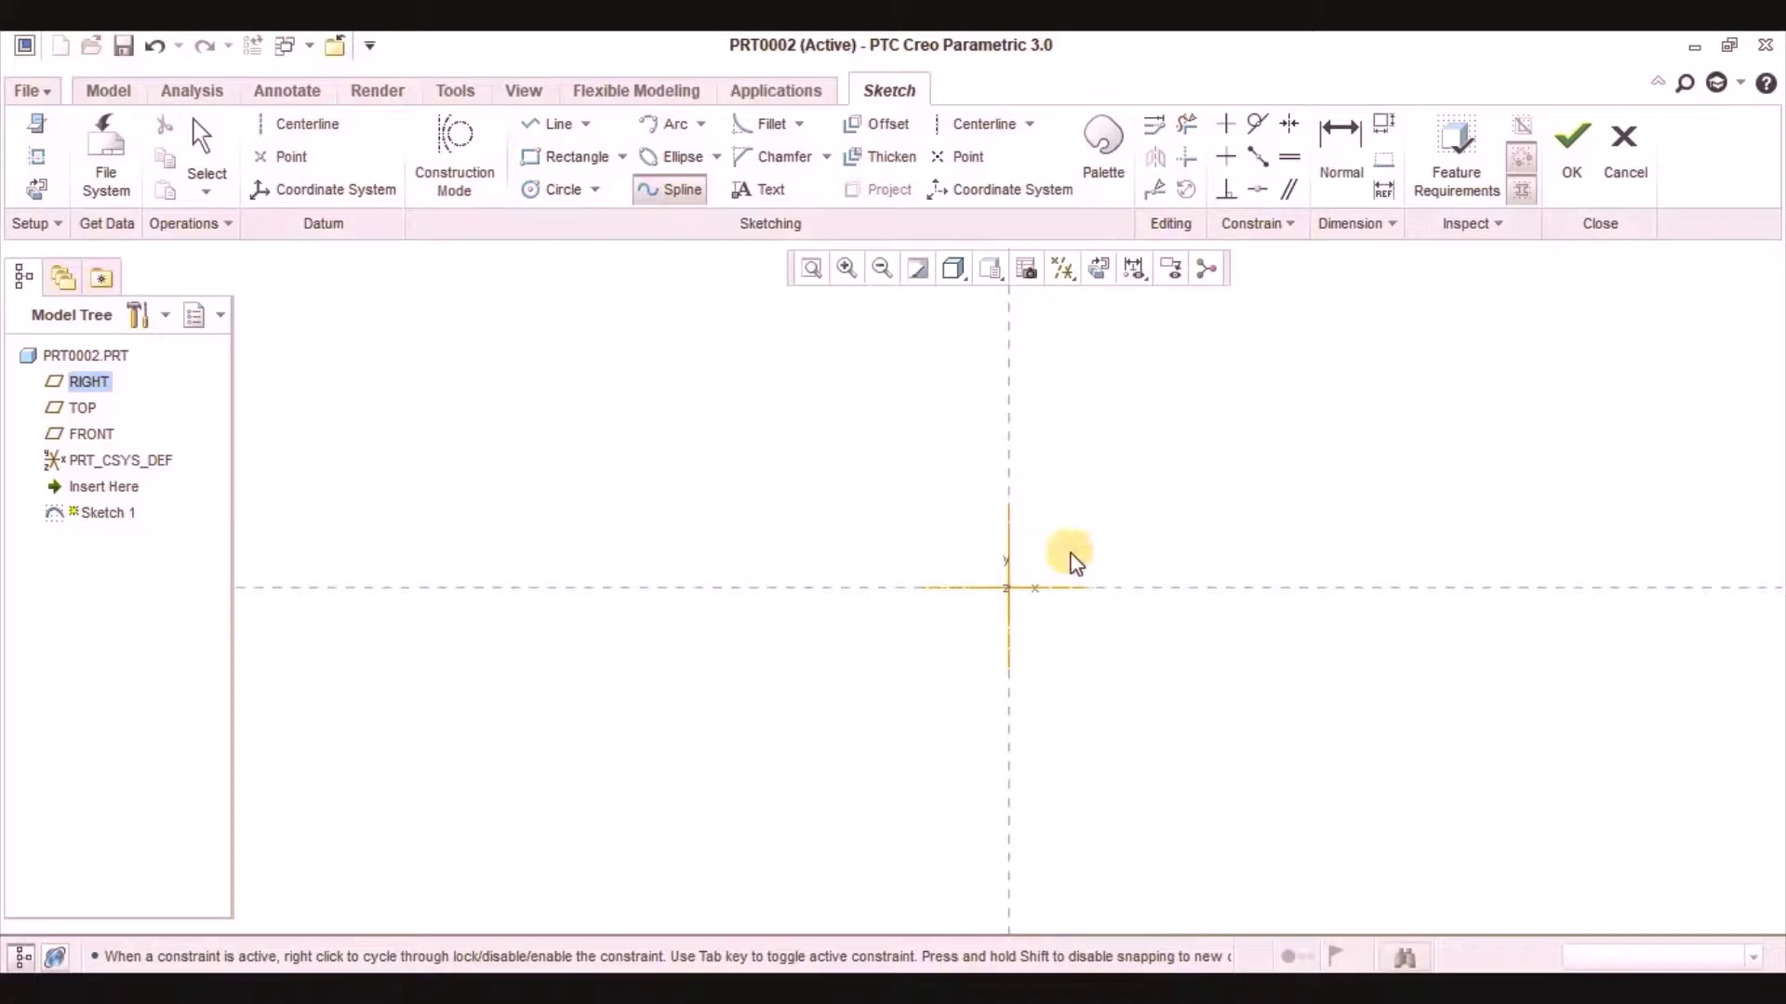
middle_click(1070, 549)
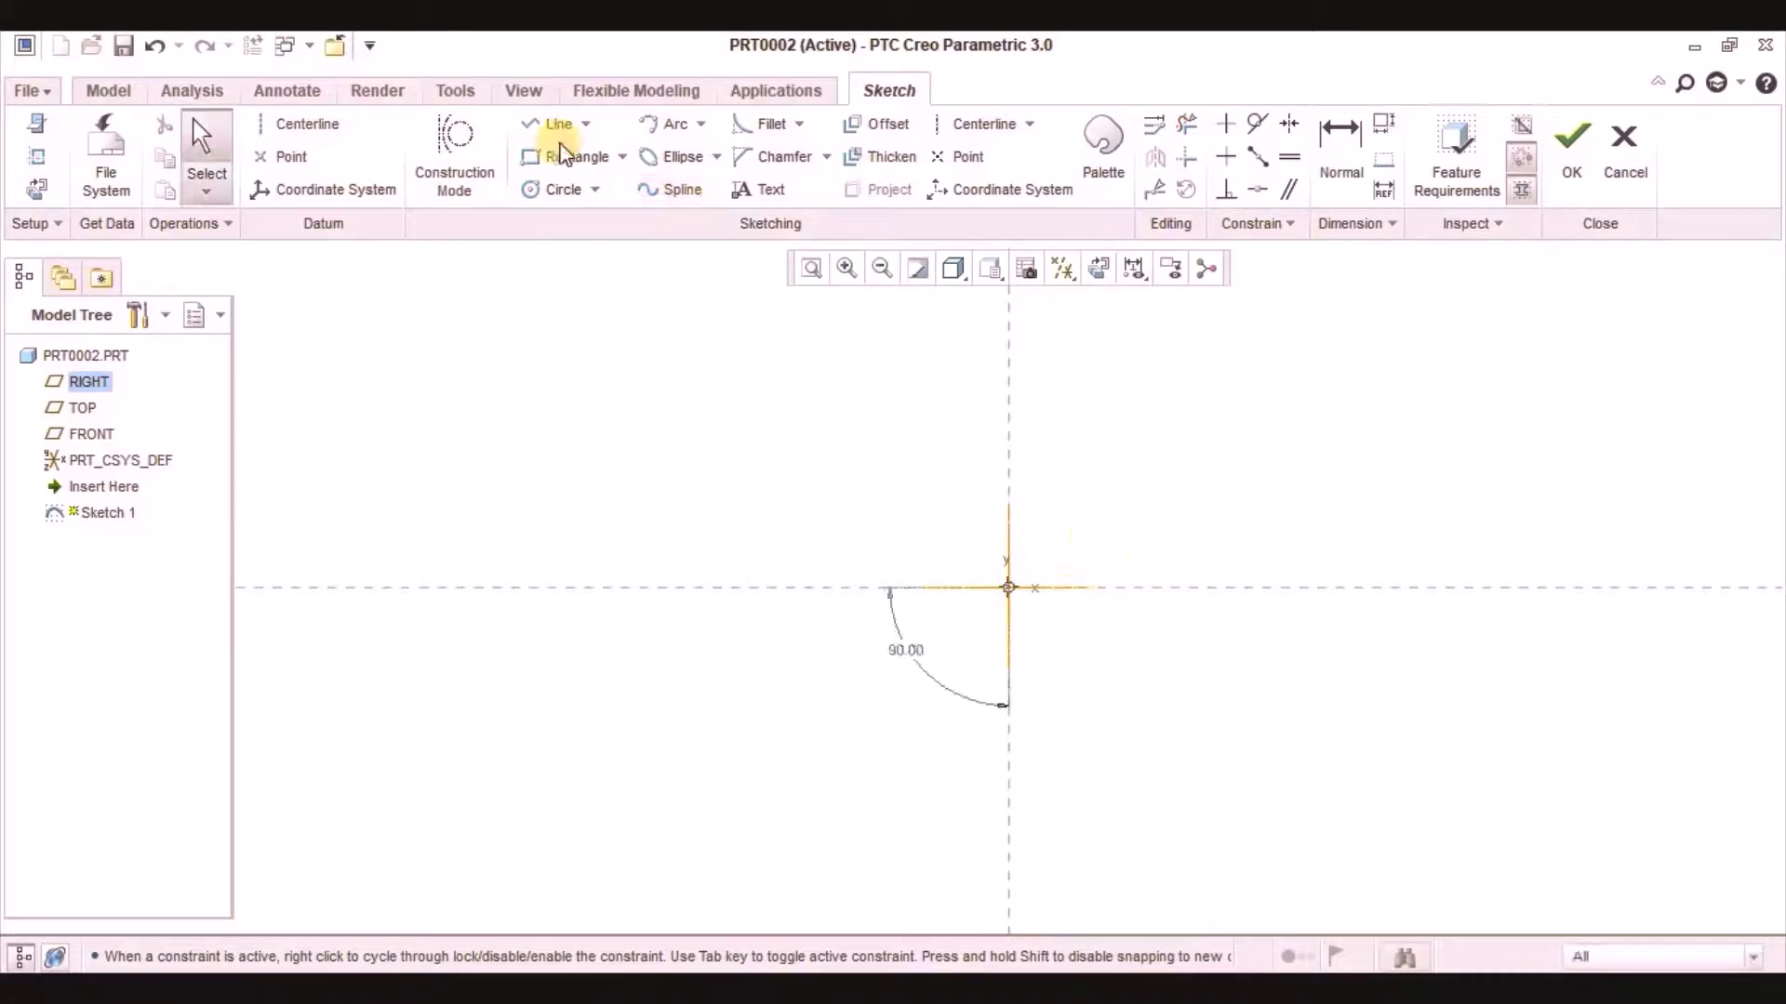
Step: Draw a closed looping spline right of the origin, then undo it
click(705, 193)
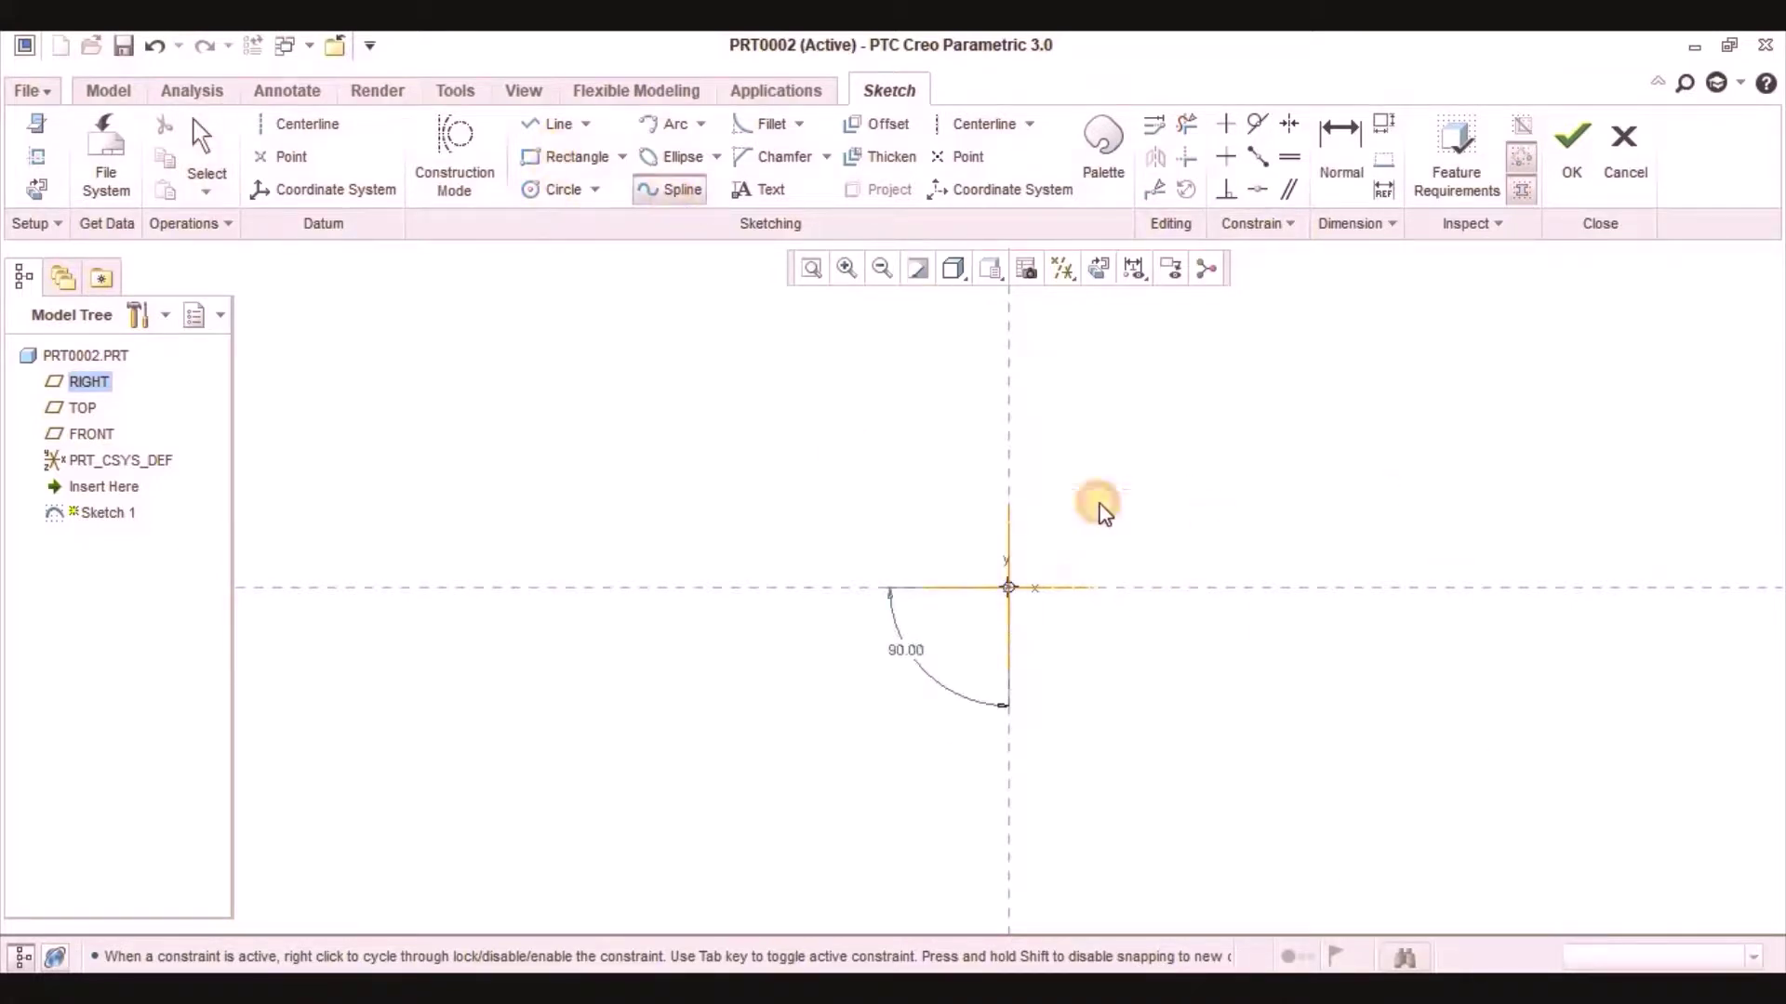
click(1052, 552)
click(1076, 483)
click(1150, 480)
click(1253, 517)
click(1298, 564)
click(1308, 644)
click(1266, 699)
click(1109, 710)
click(1060, 668)
click(1027, 608)
click(1052, 552)
middle_click(1068, 538)
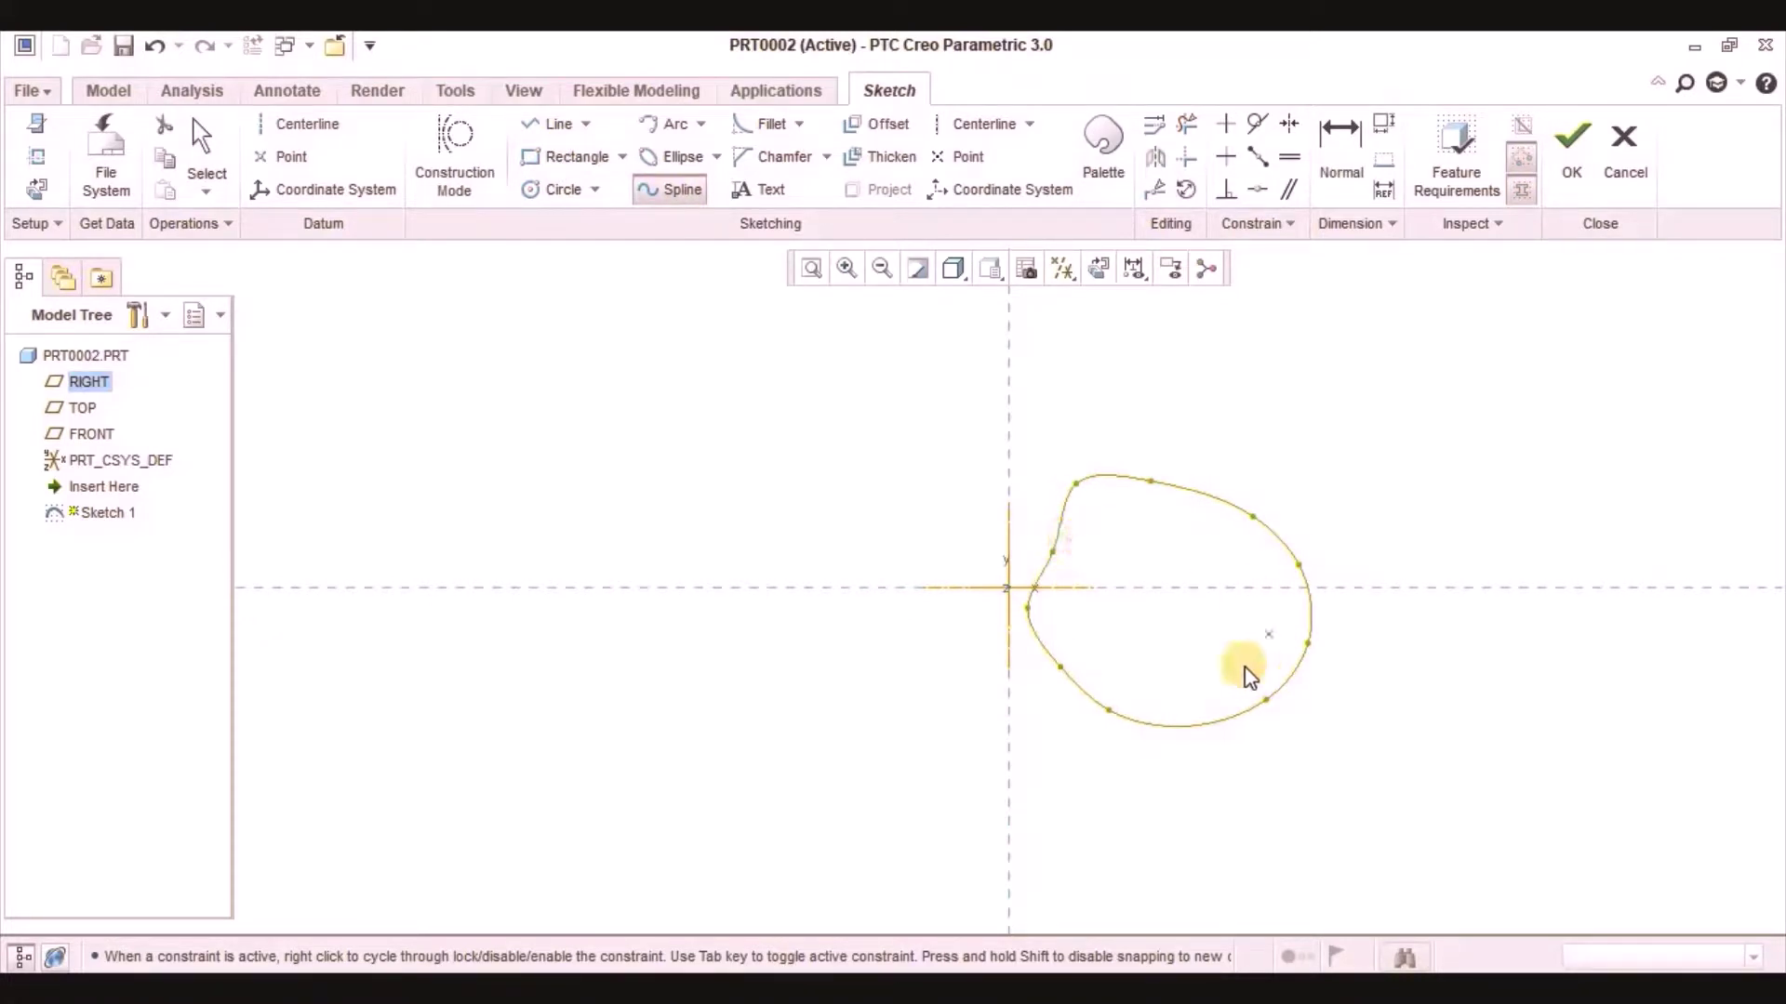
key(ctrl+z)
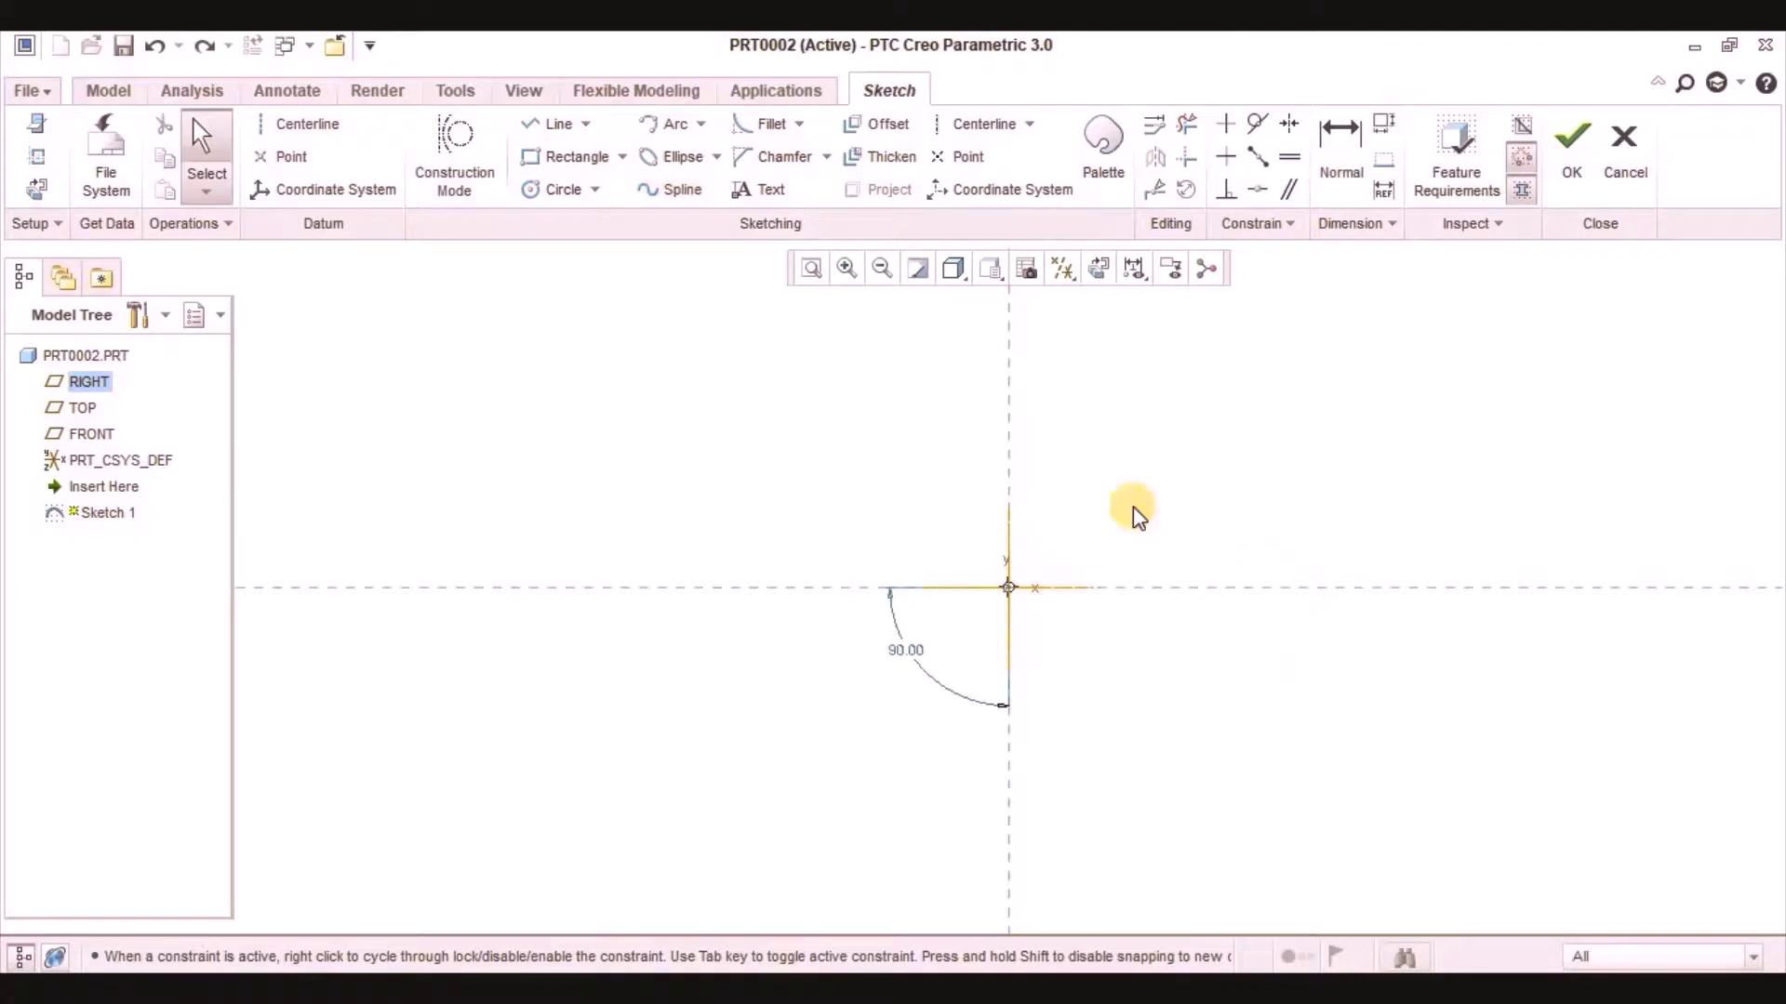
Step: Redraw a spline starting right of the origin and curving into a lower loop
click(676, 197)
click(1078, 552)
click(1117, 499)
click(1181, 493)
click(1216, 496)
click(1313, 569)
click(1369, 672)
click(1370, 699)
click(1146, 754)
click(1088, 679)
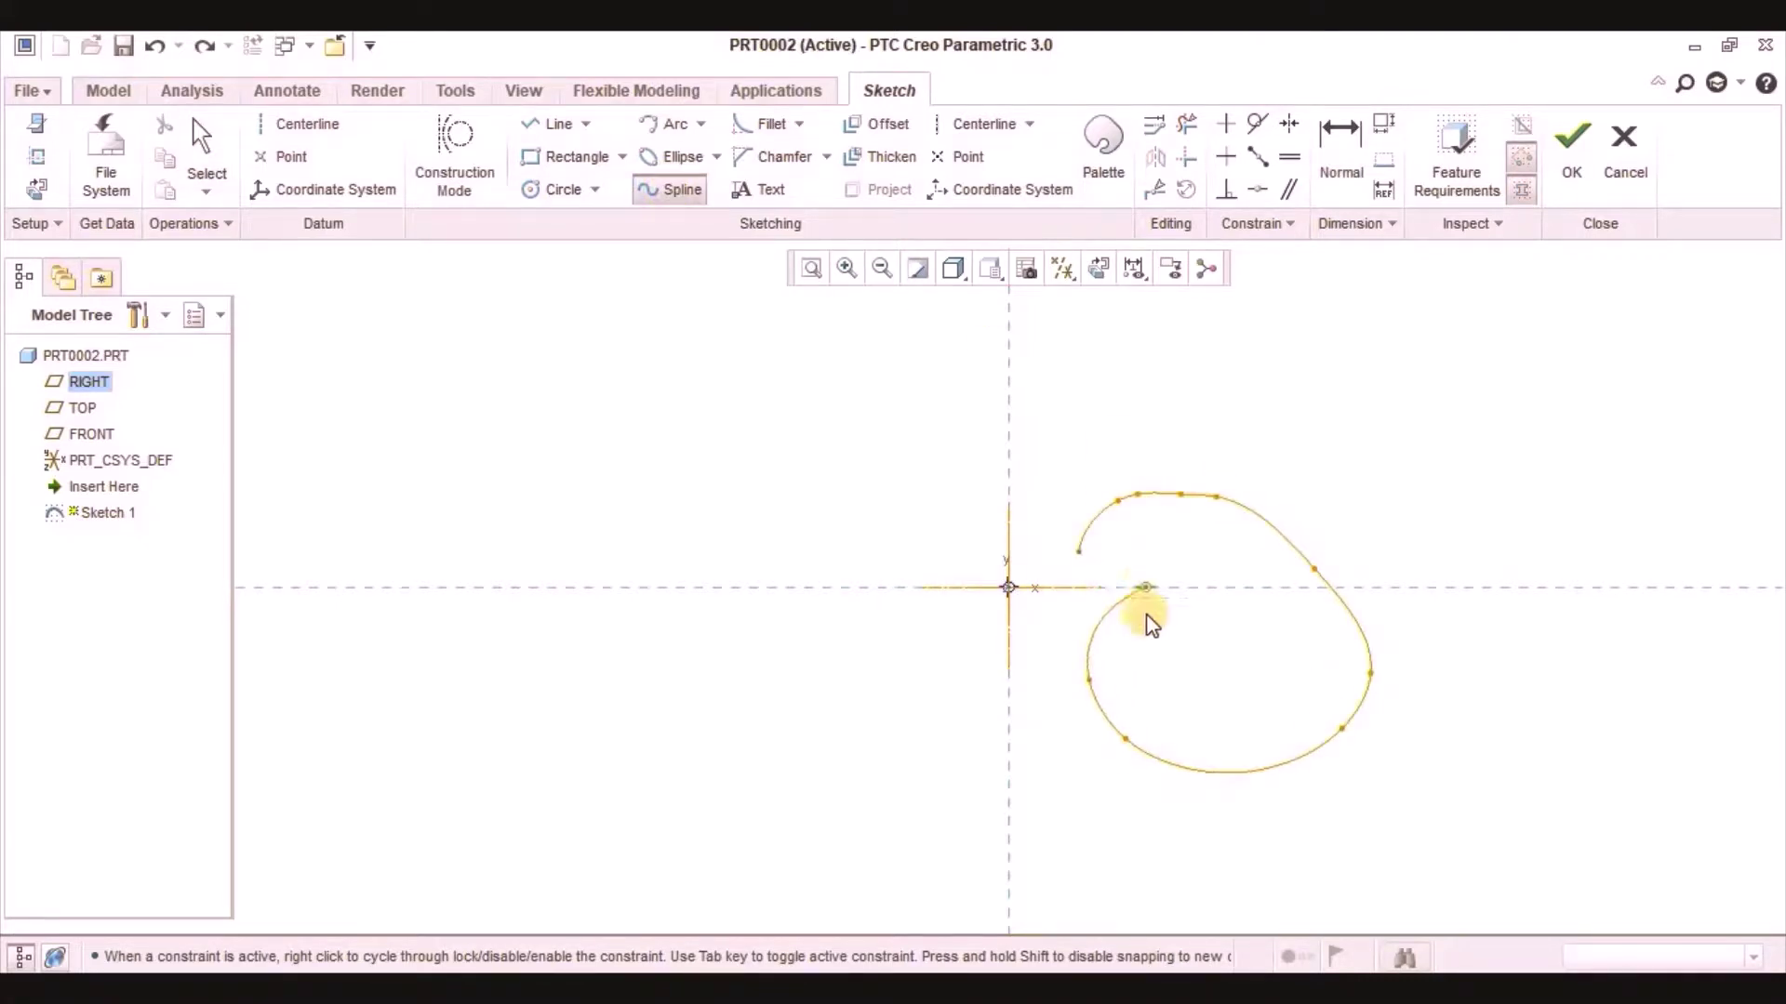
Step: Add spline points on the horizontal axis, over the top and down the right, then select the spline
click(1153, 587)
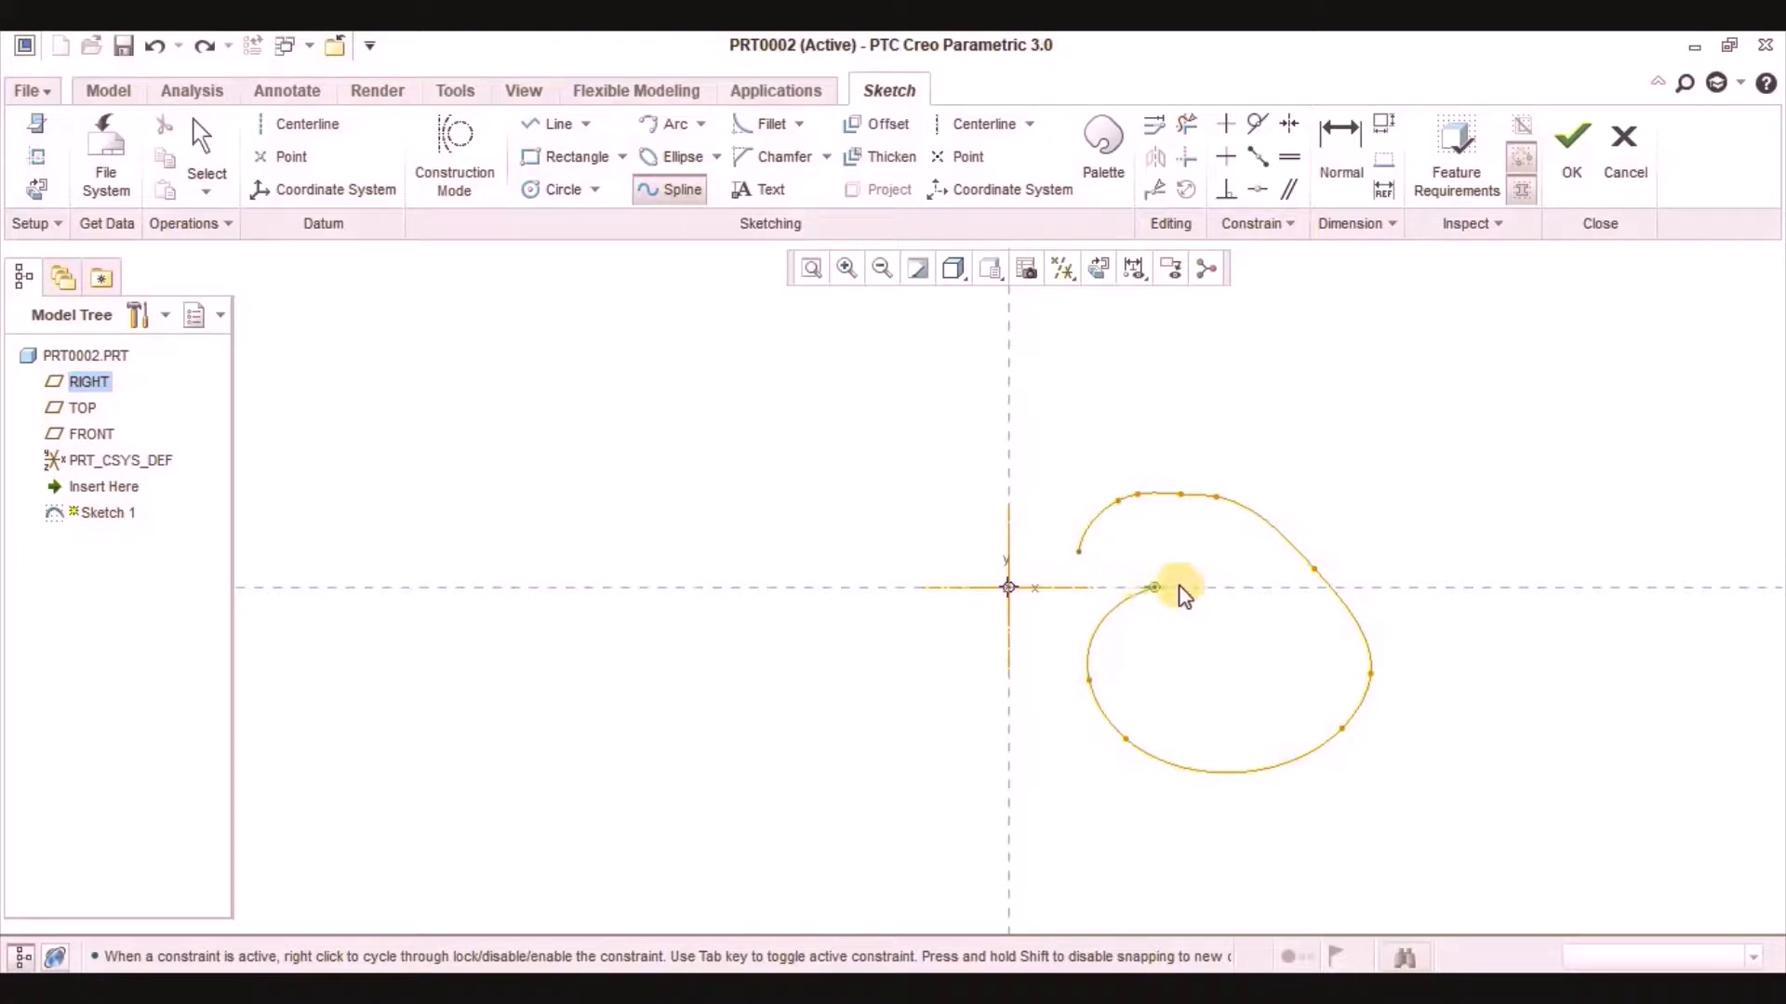
click(1158, 544)
click(1375, 793)
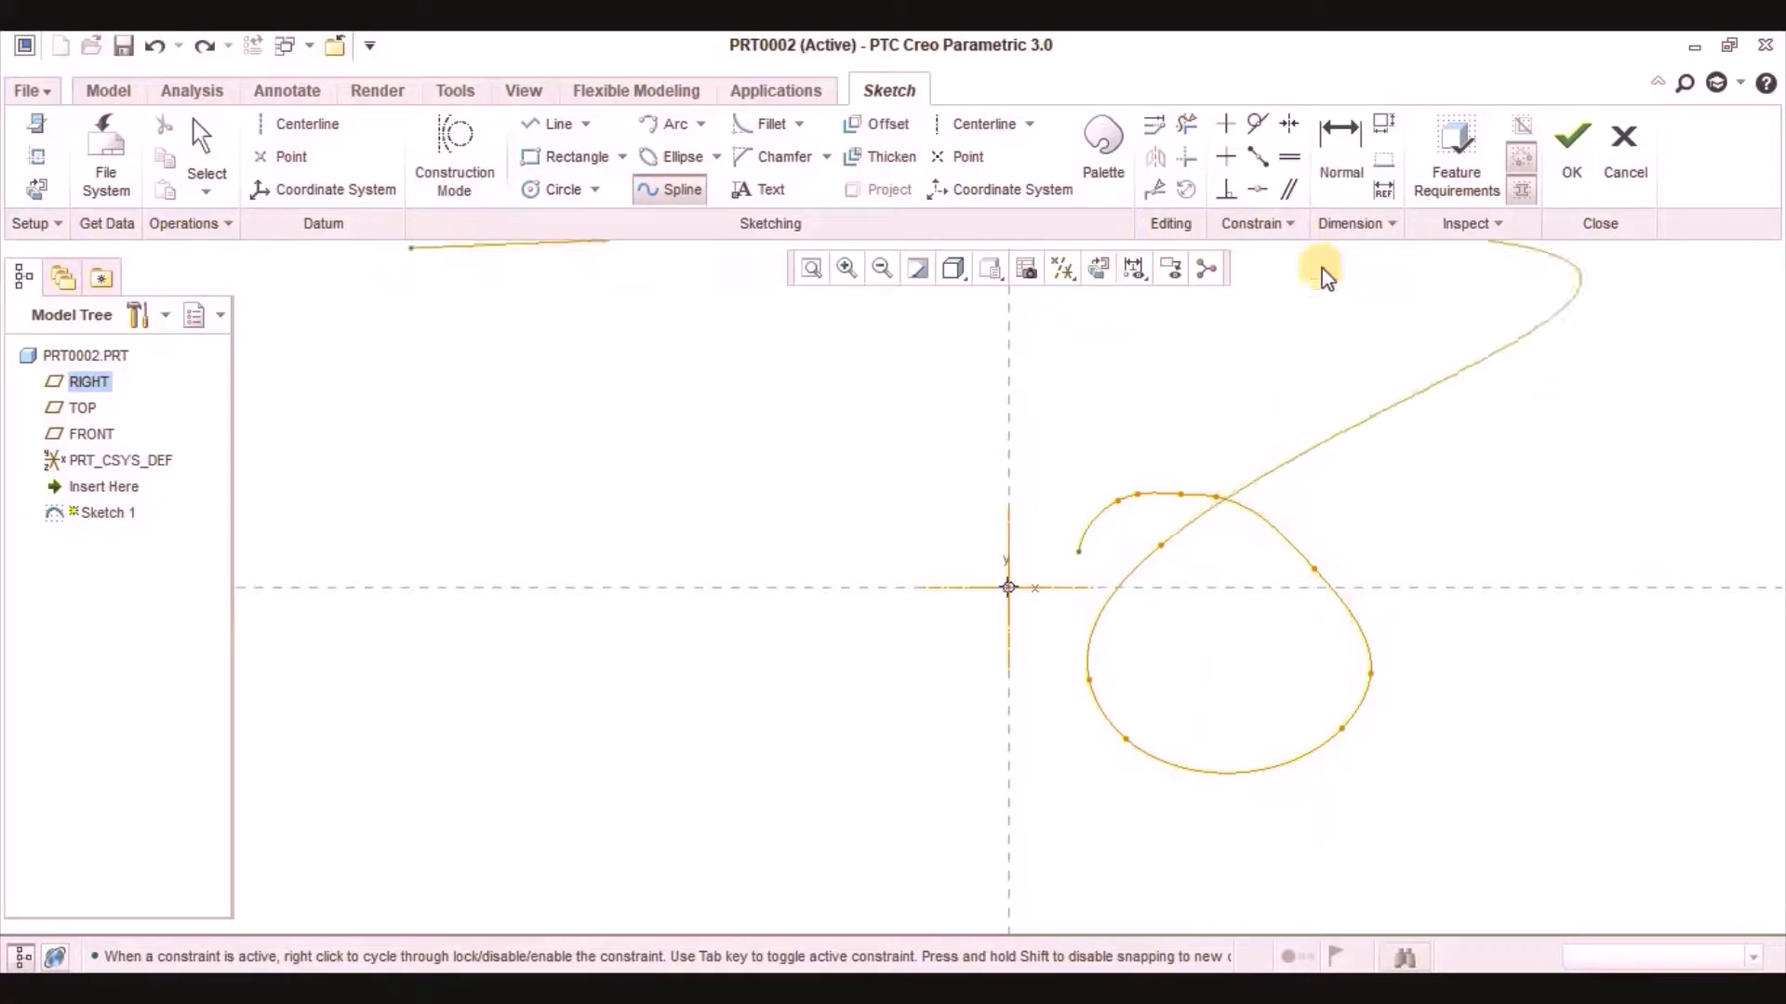
click(226, 131)
click(1160, 505)
Step: Open the spline's point-file options and reference them to the sketch origin coordinate system
double_click(1169, 505)
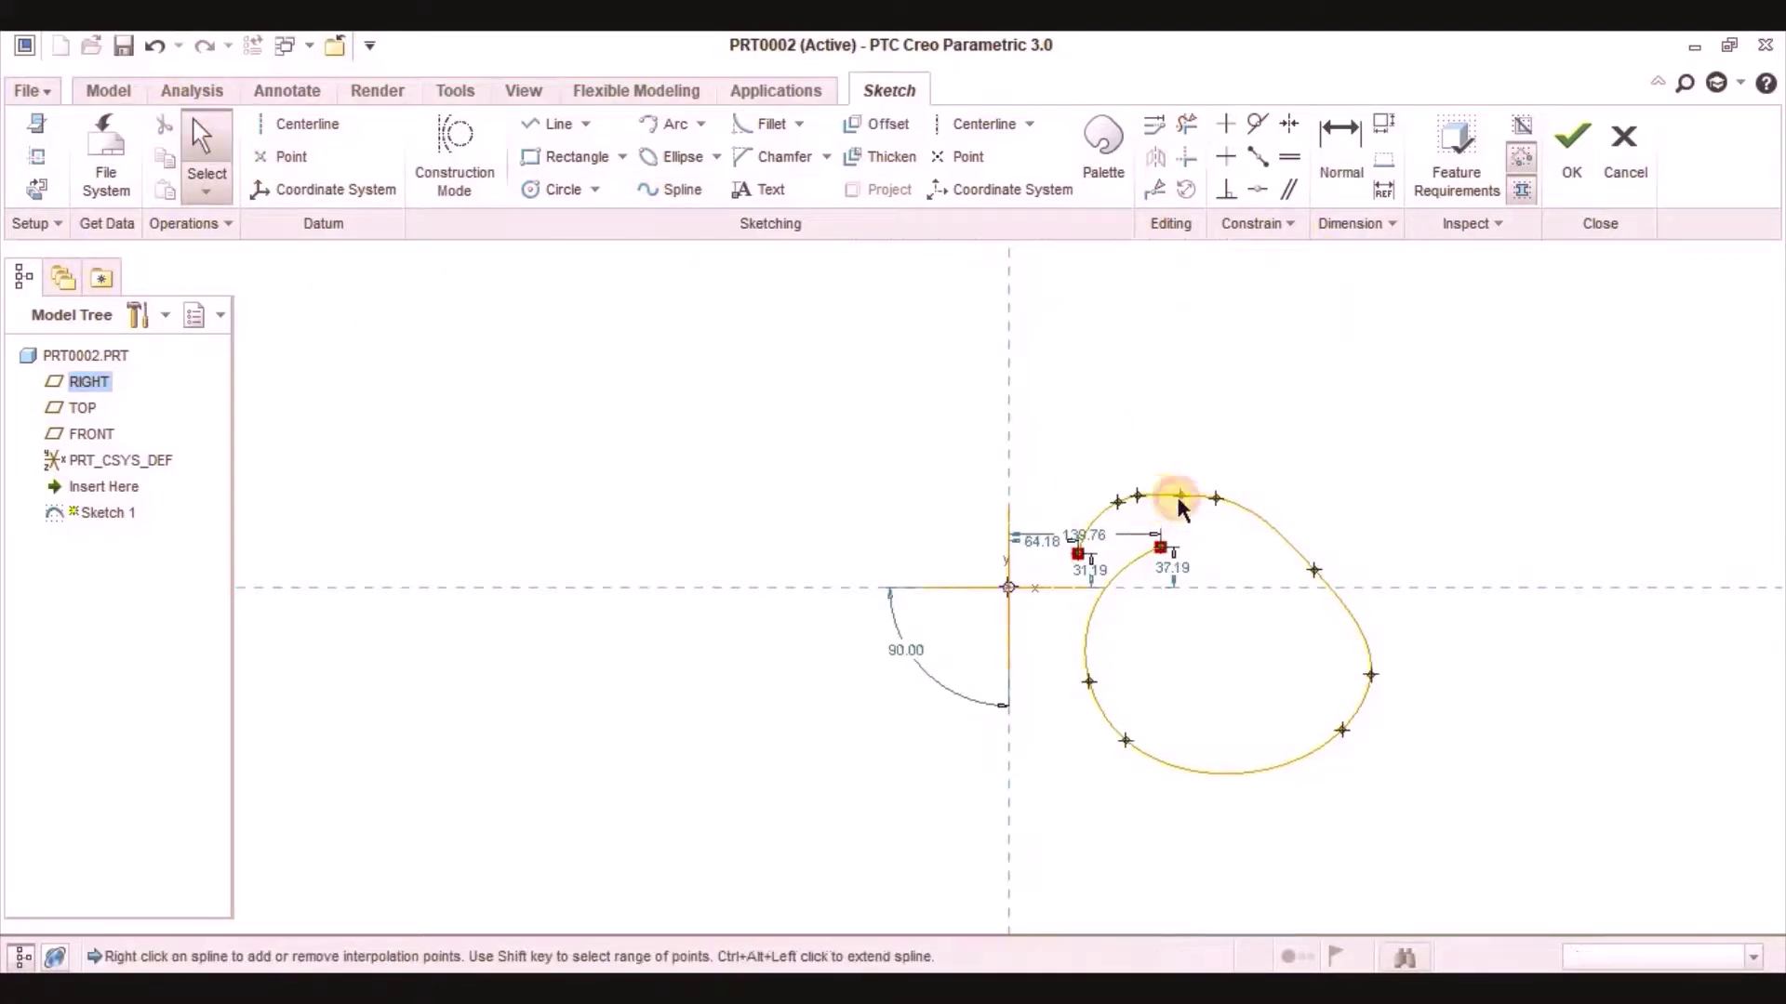
click(198, 224)
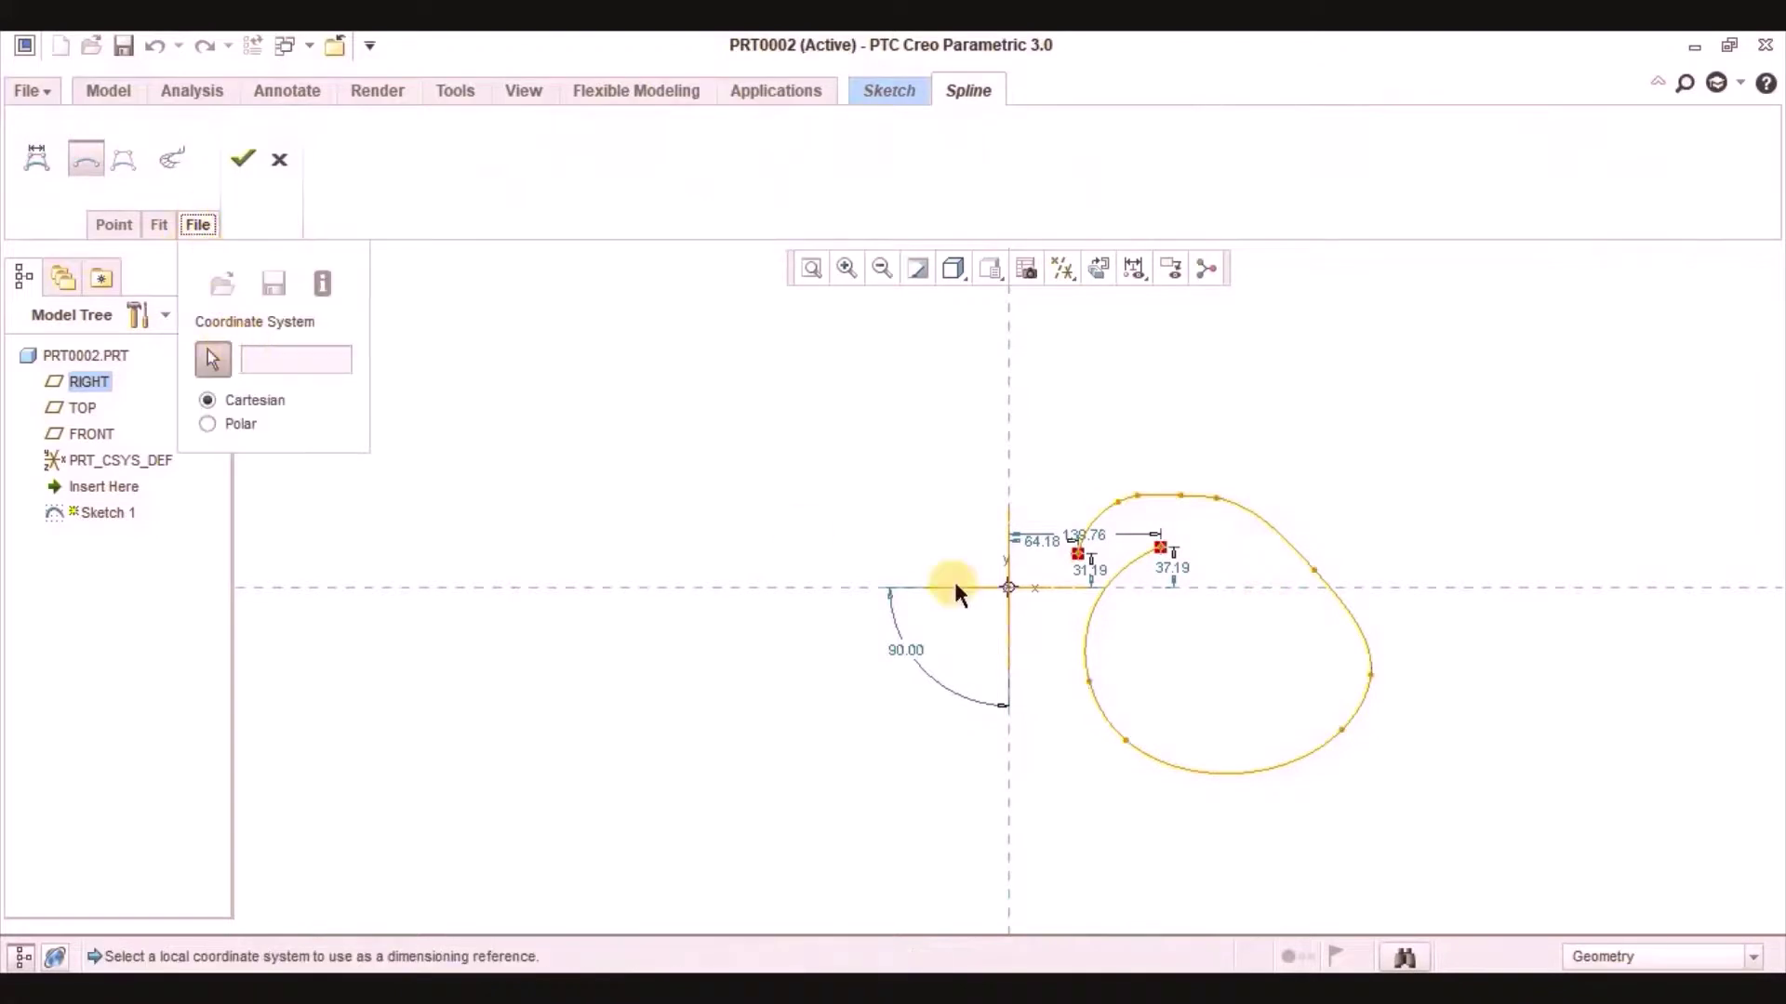
click(1008, 584)
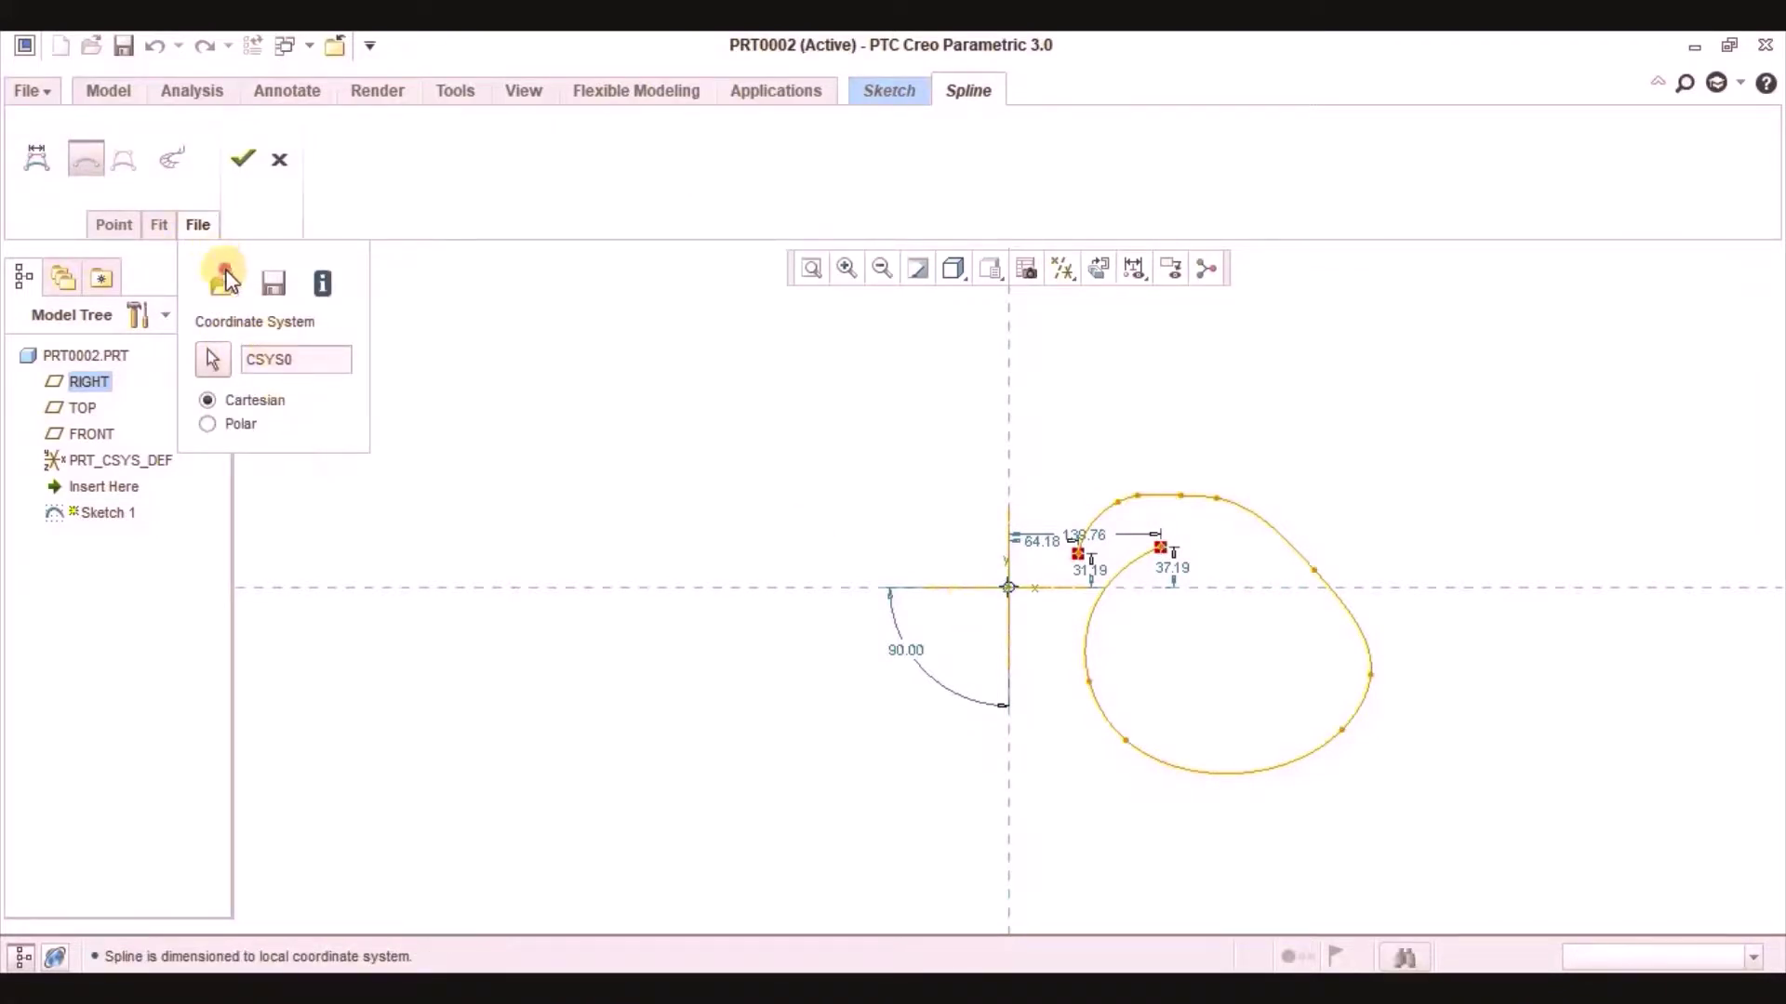
click(224, 279)
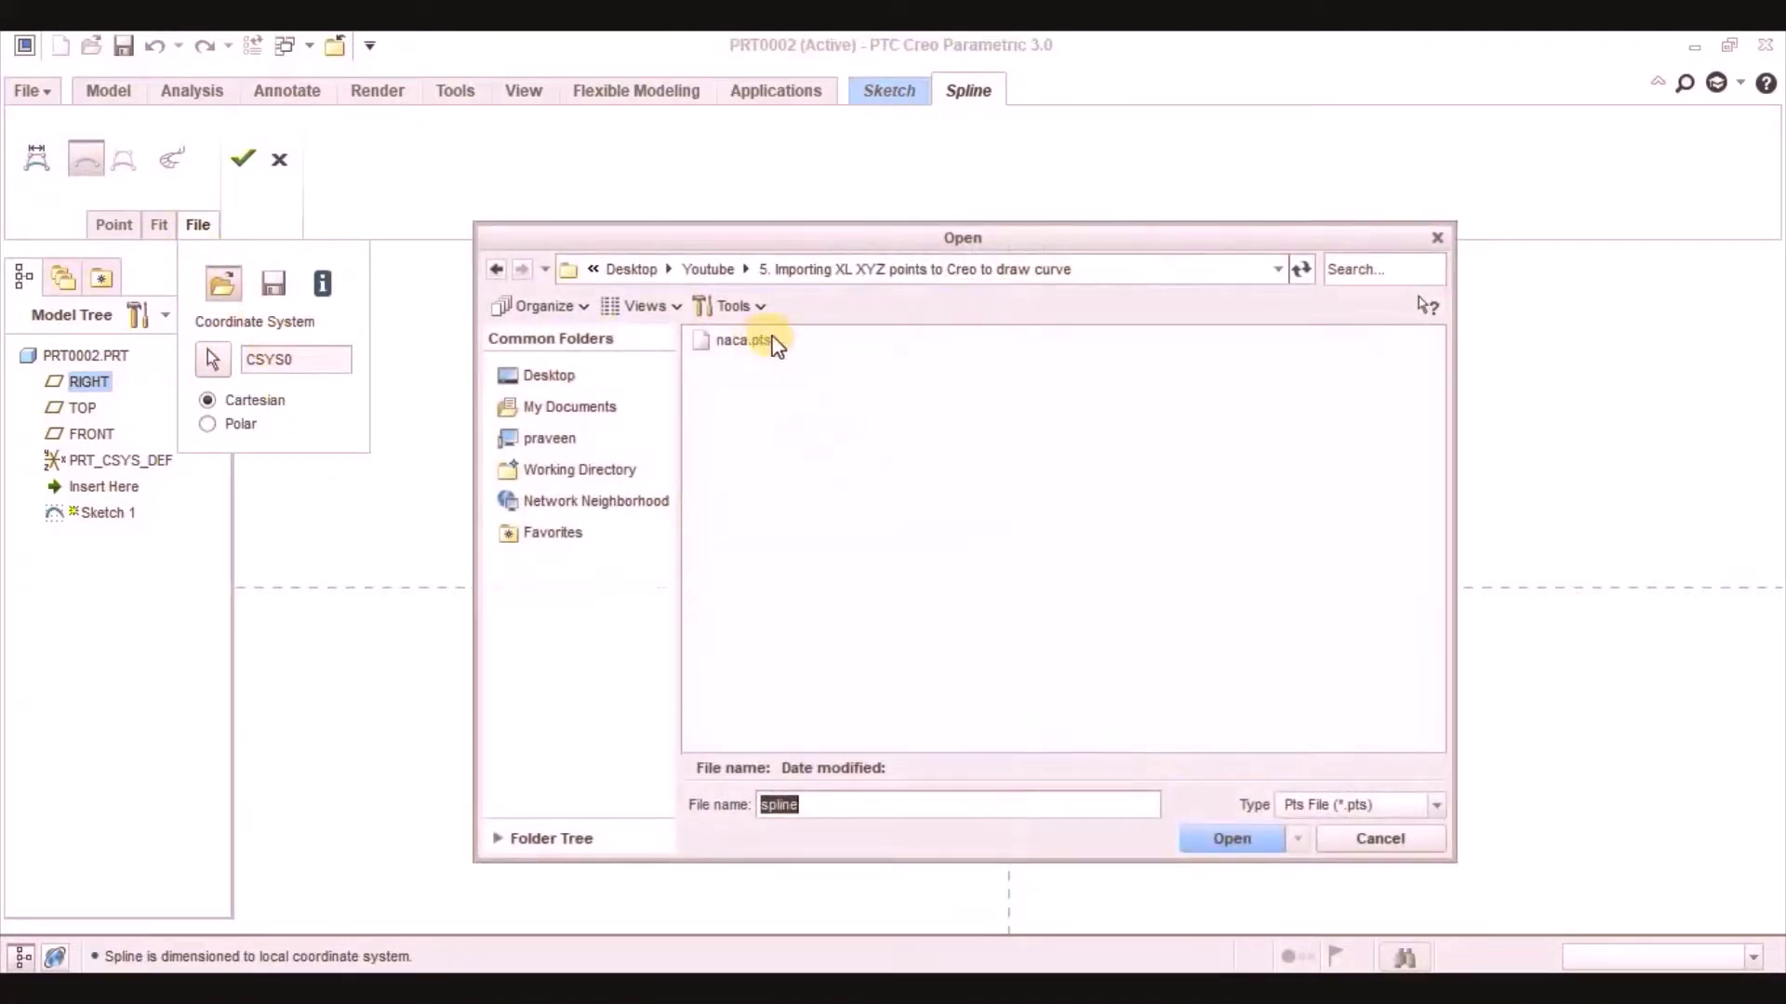
click(1313, 800)
click(1276, 768)
click(1232, 838)
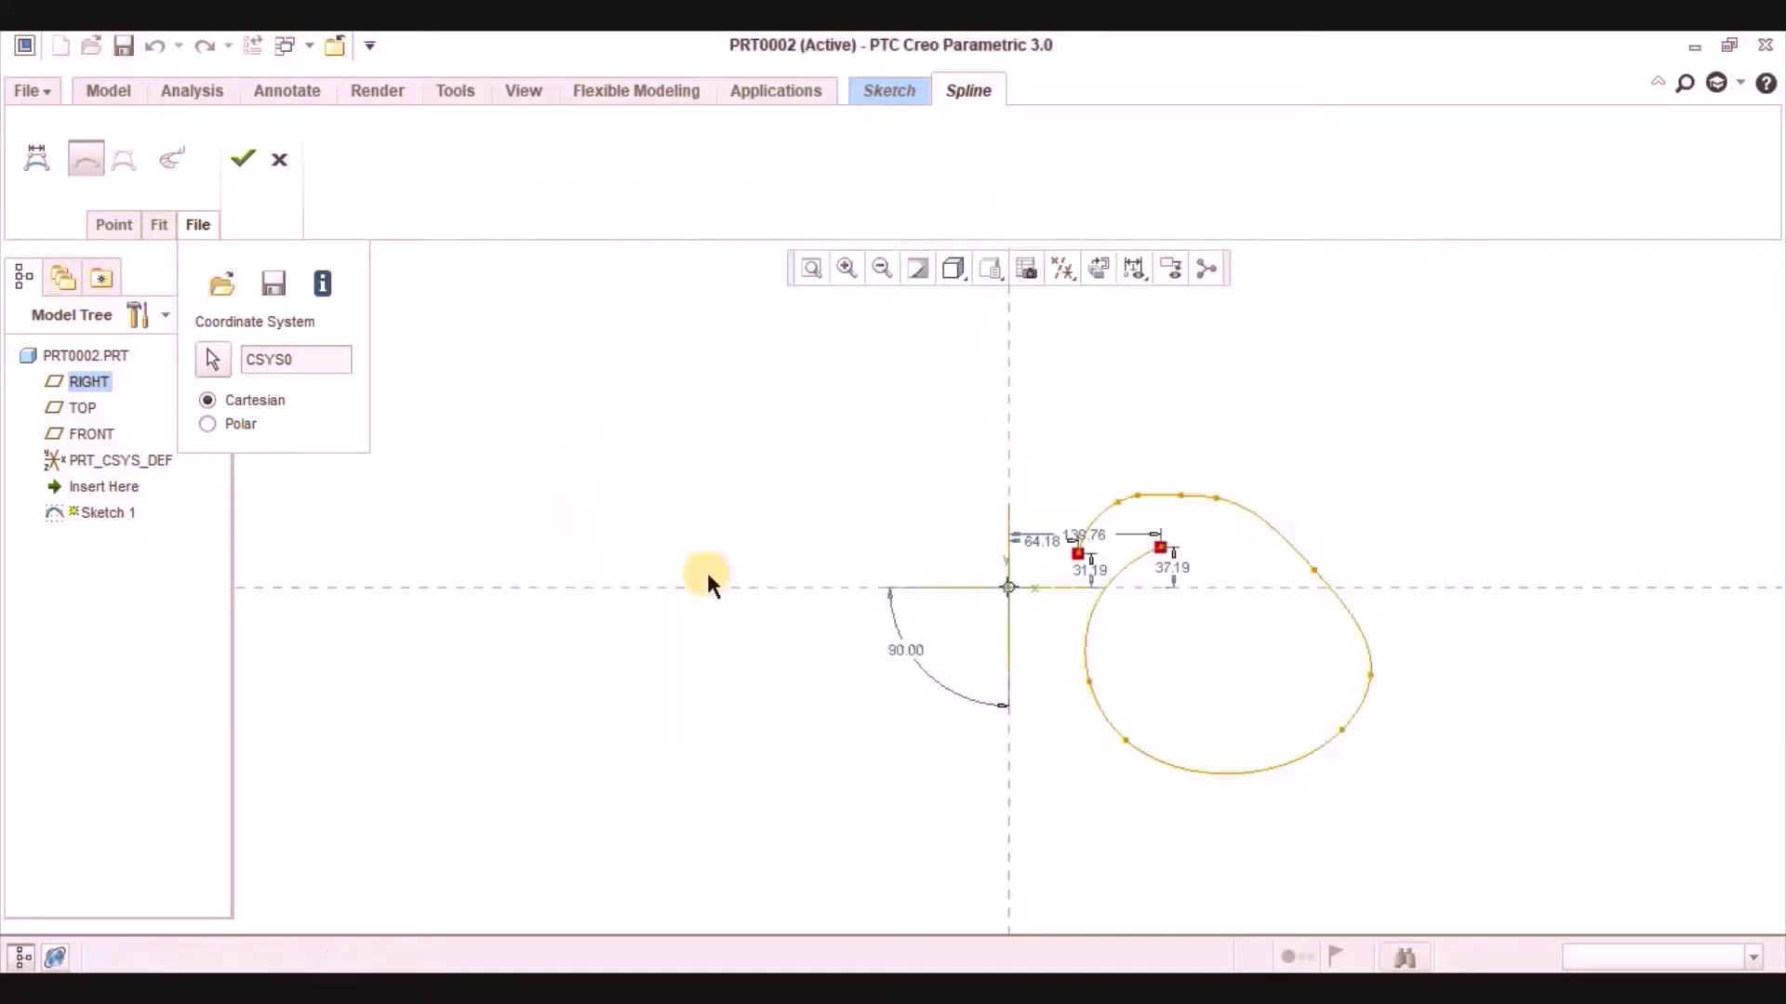
Step: Import scroll.pts to replace the spline points, then fit the spiral flat in view
click(216, 294)
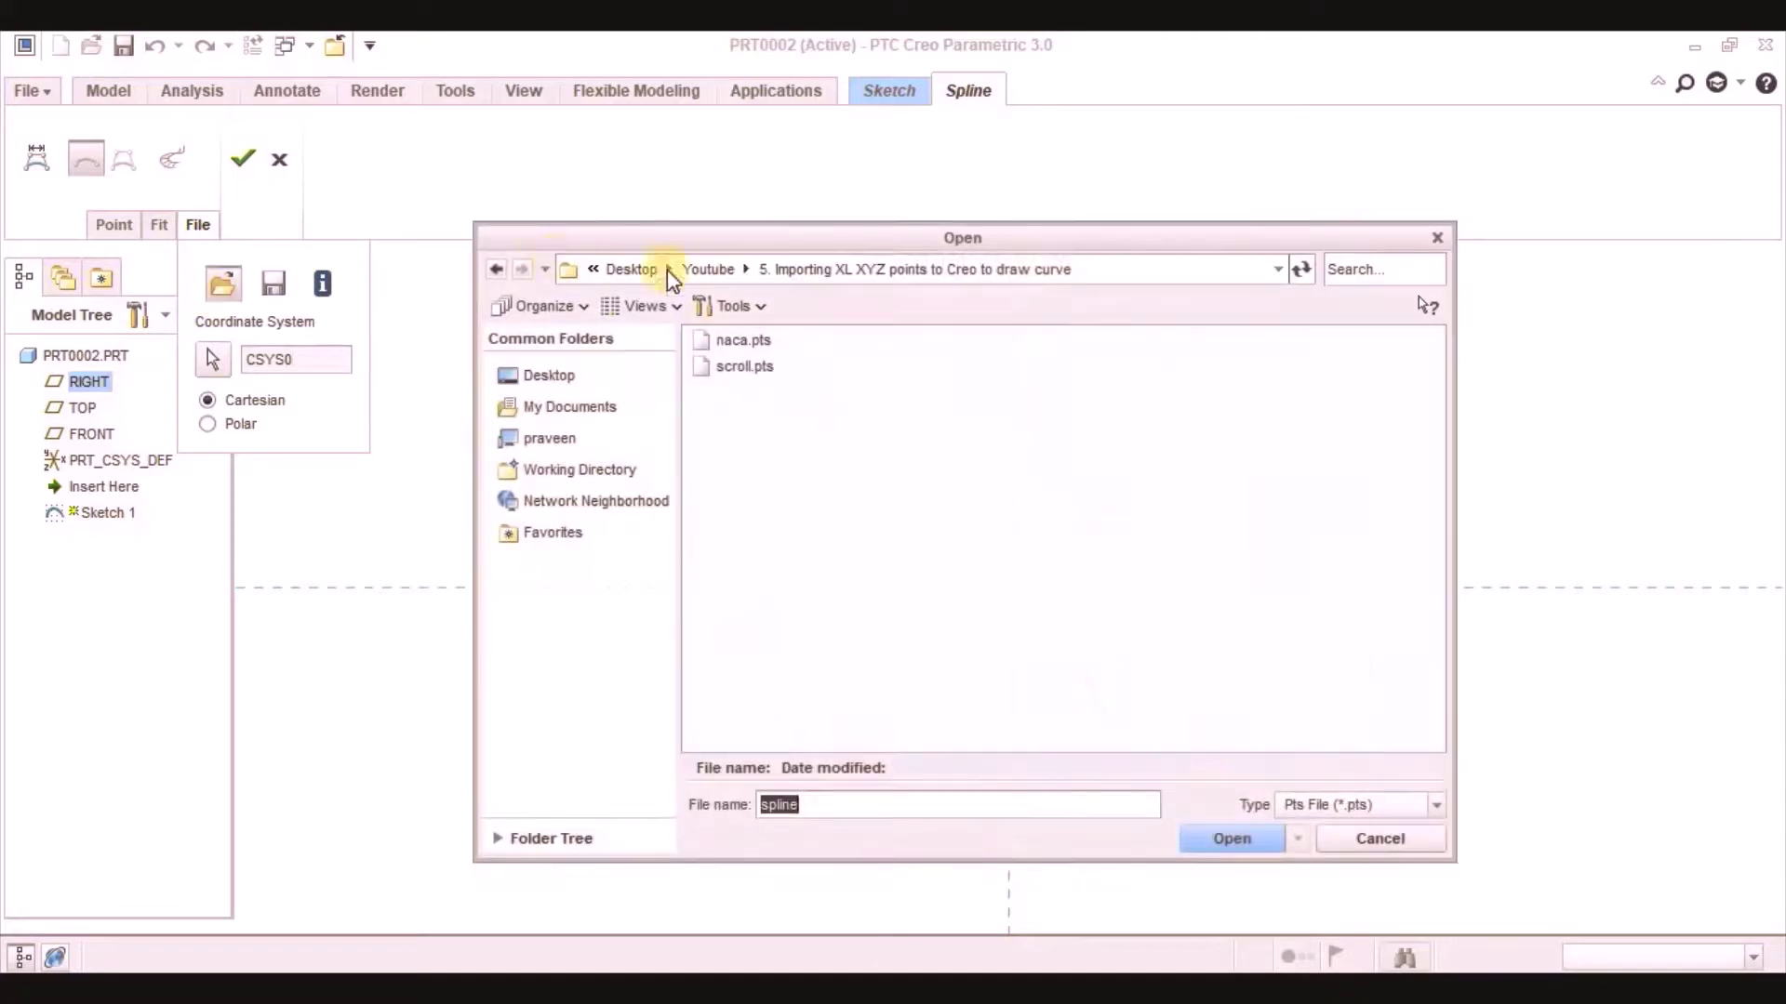
click(742, 377)
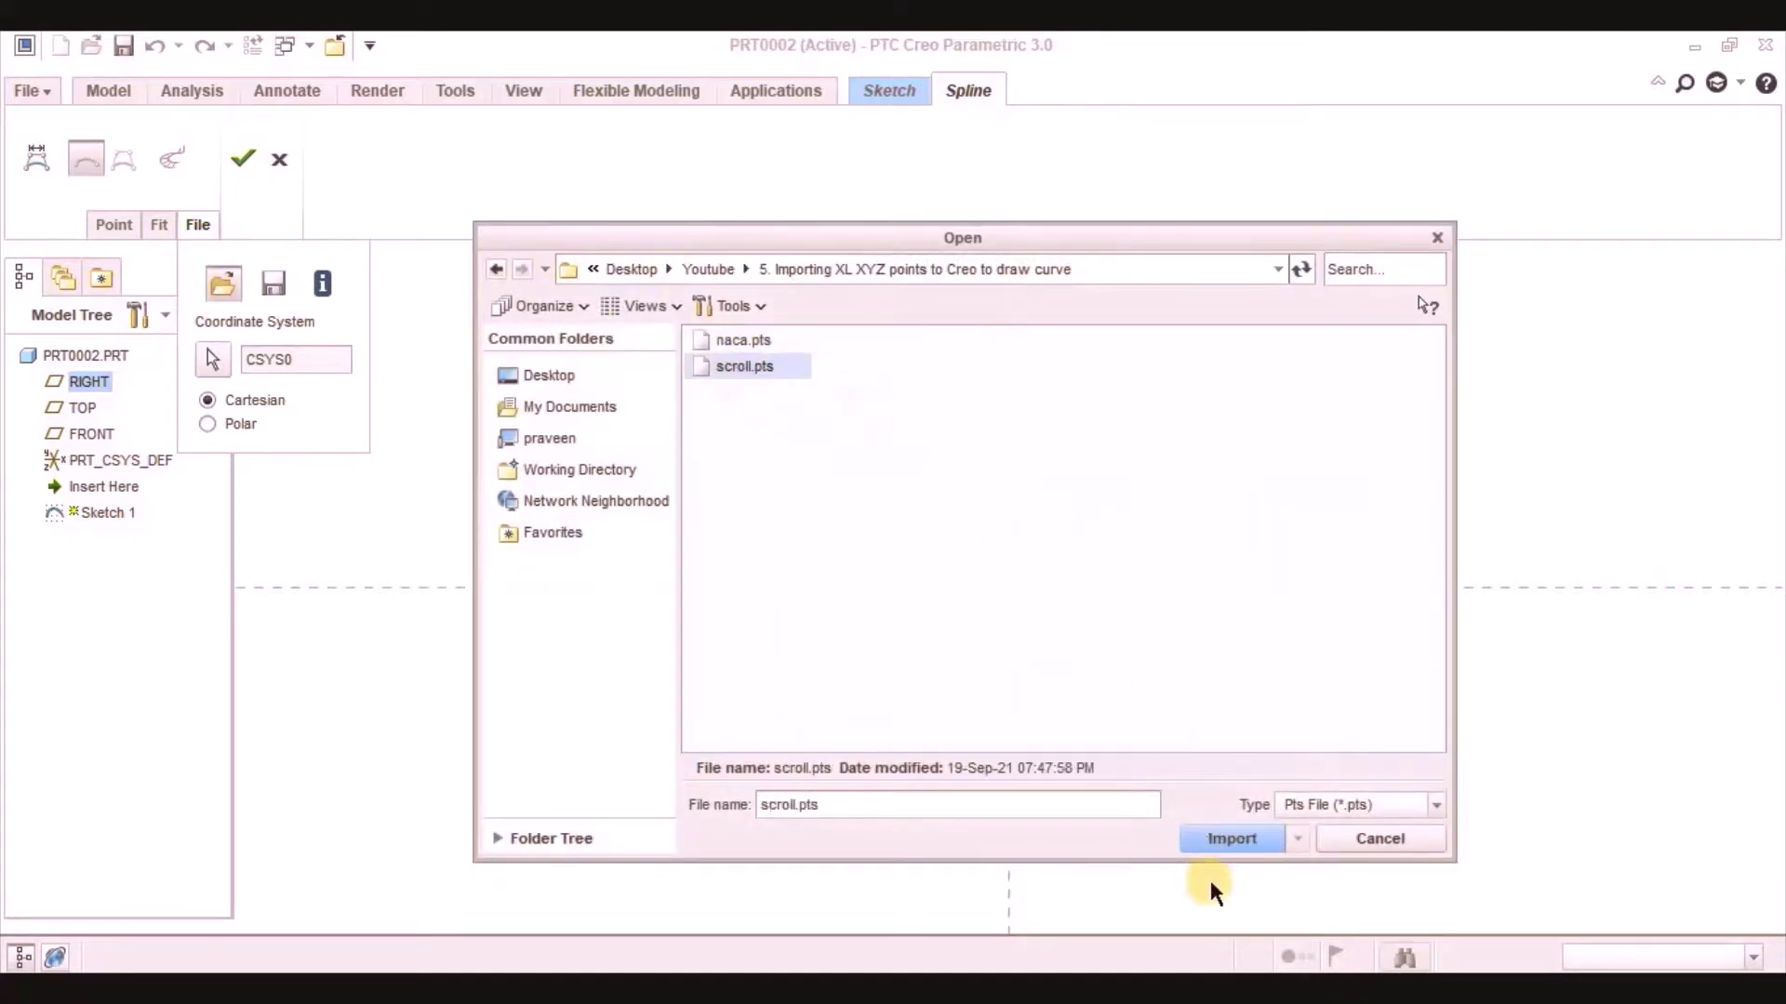
click(1207, 838)
click(1017, 559)
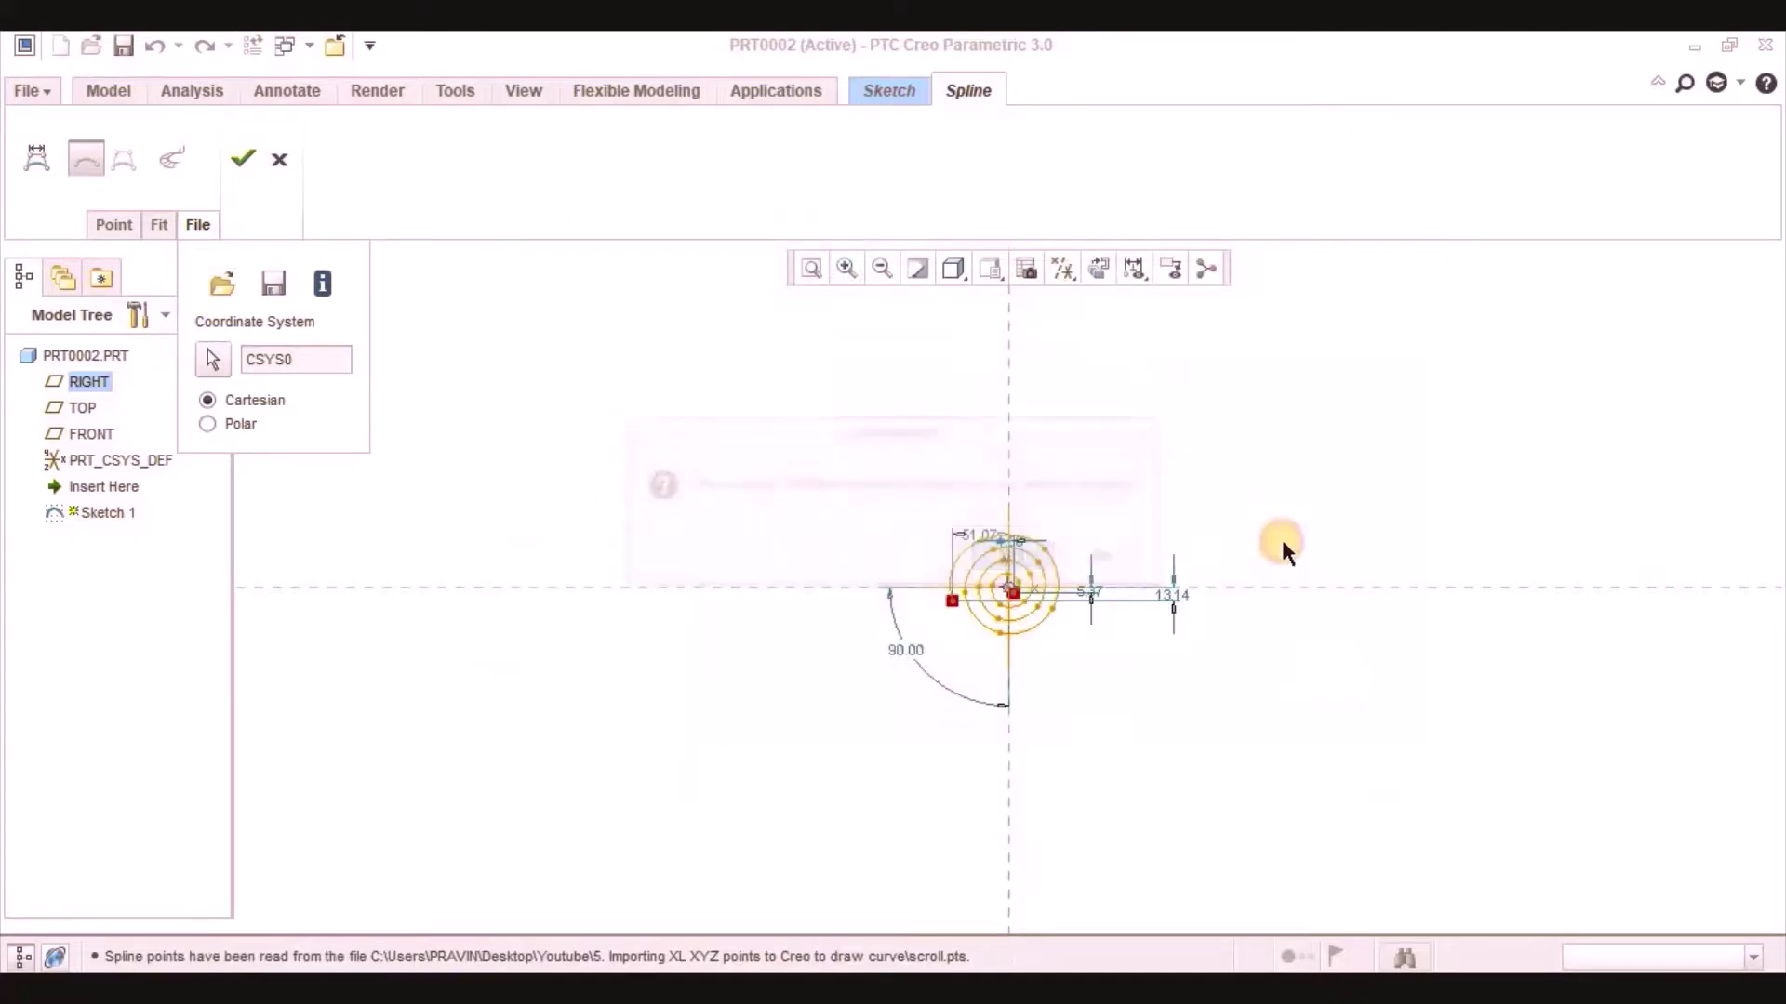
click(261, 158)
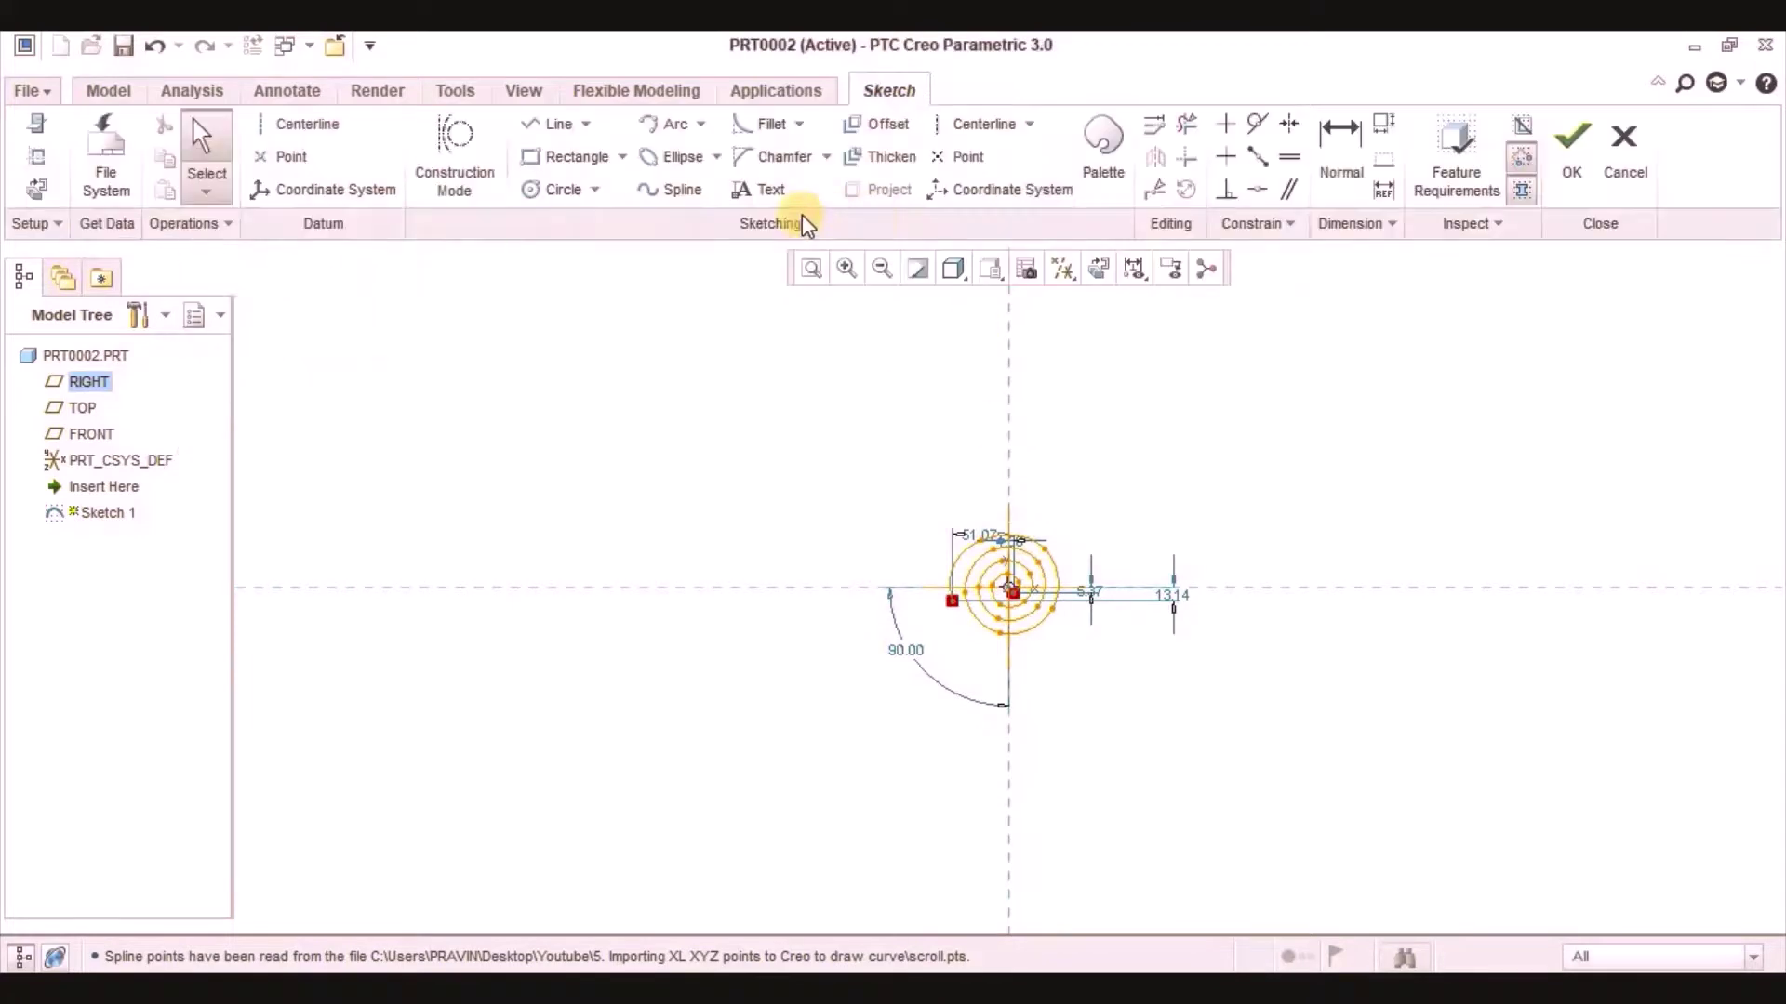
click(809, 269)
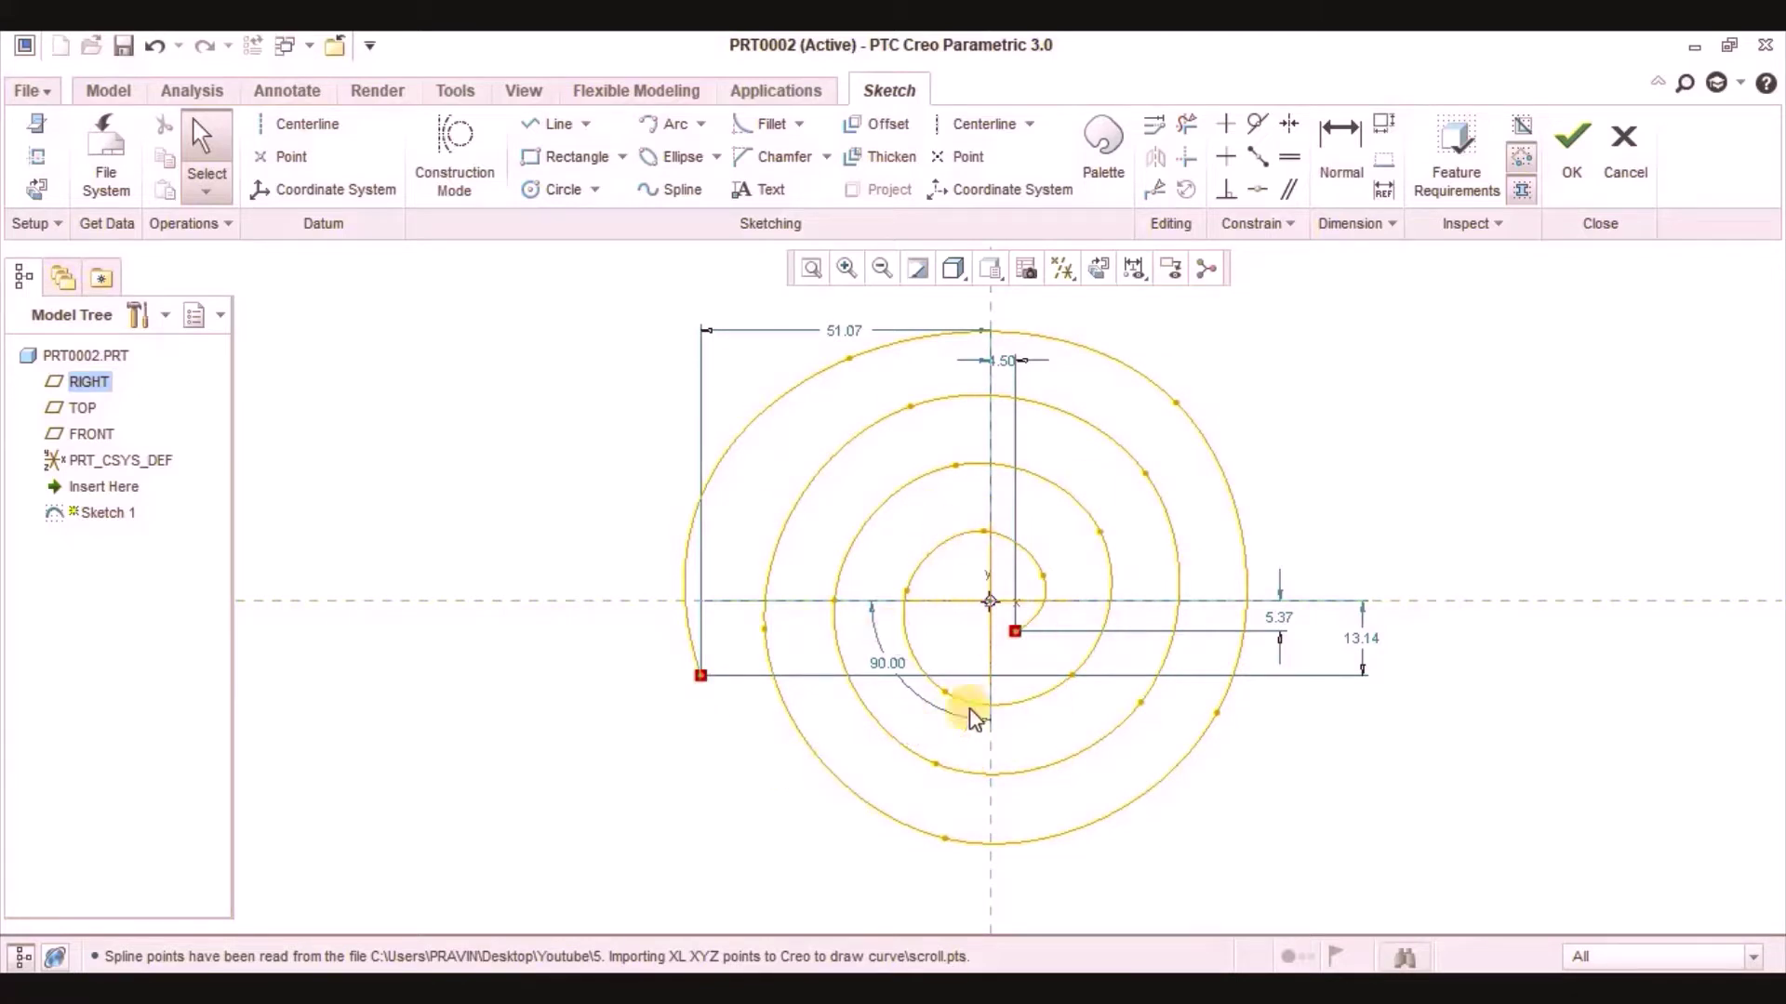
click(1098, 270)
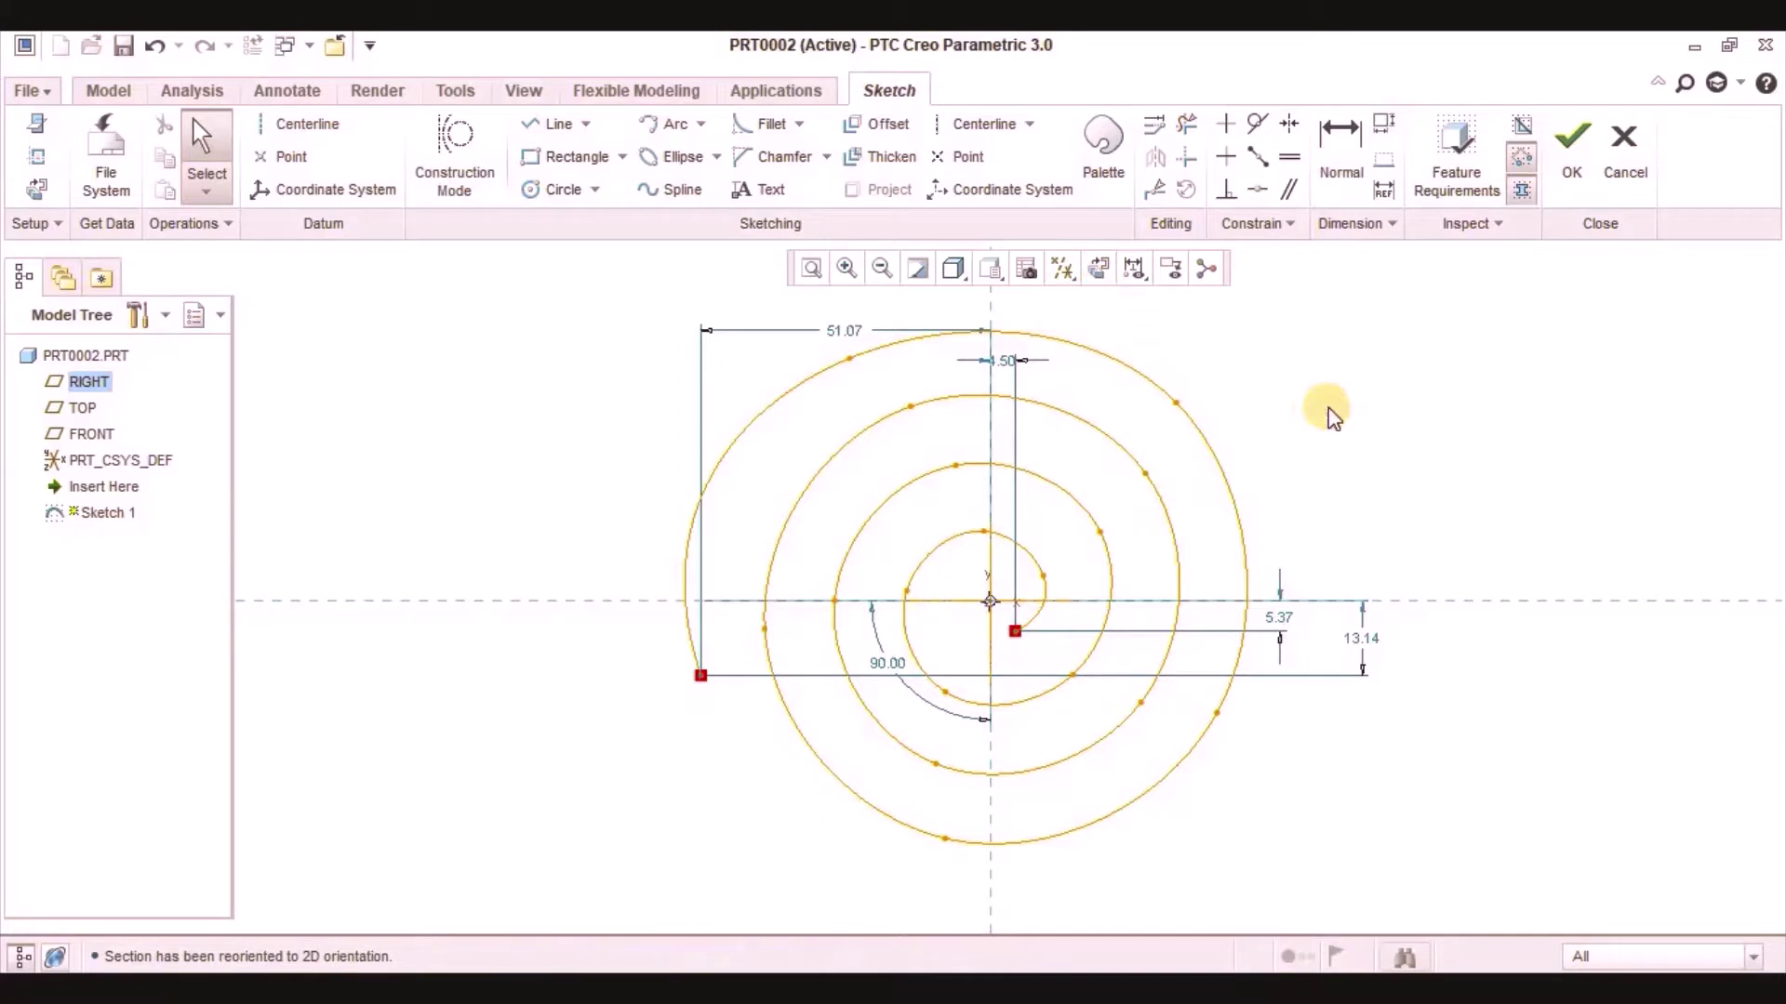
Step: Finish the sketch and extrude the spiral 36.54 deep as a 2.00-thick thin wall
click(1572, 154)
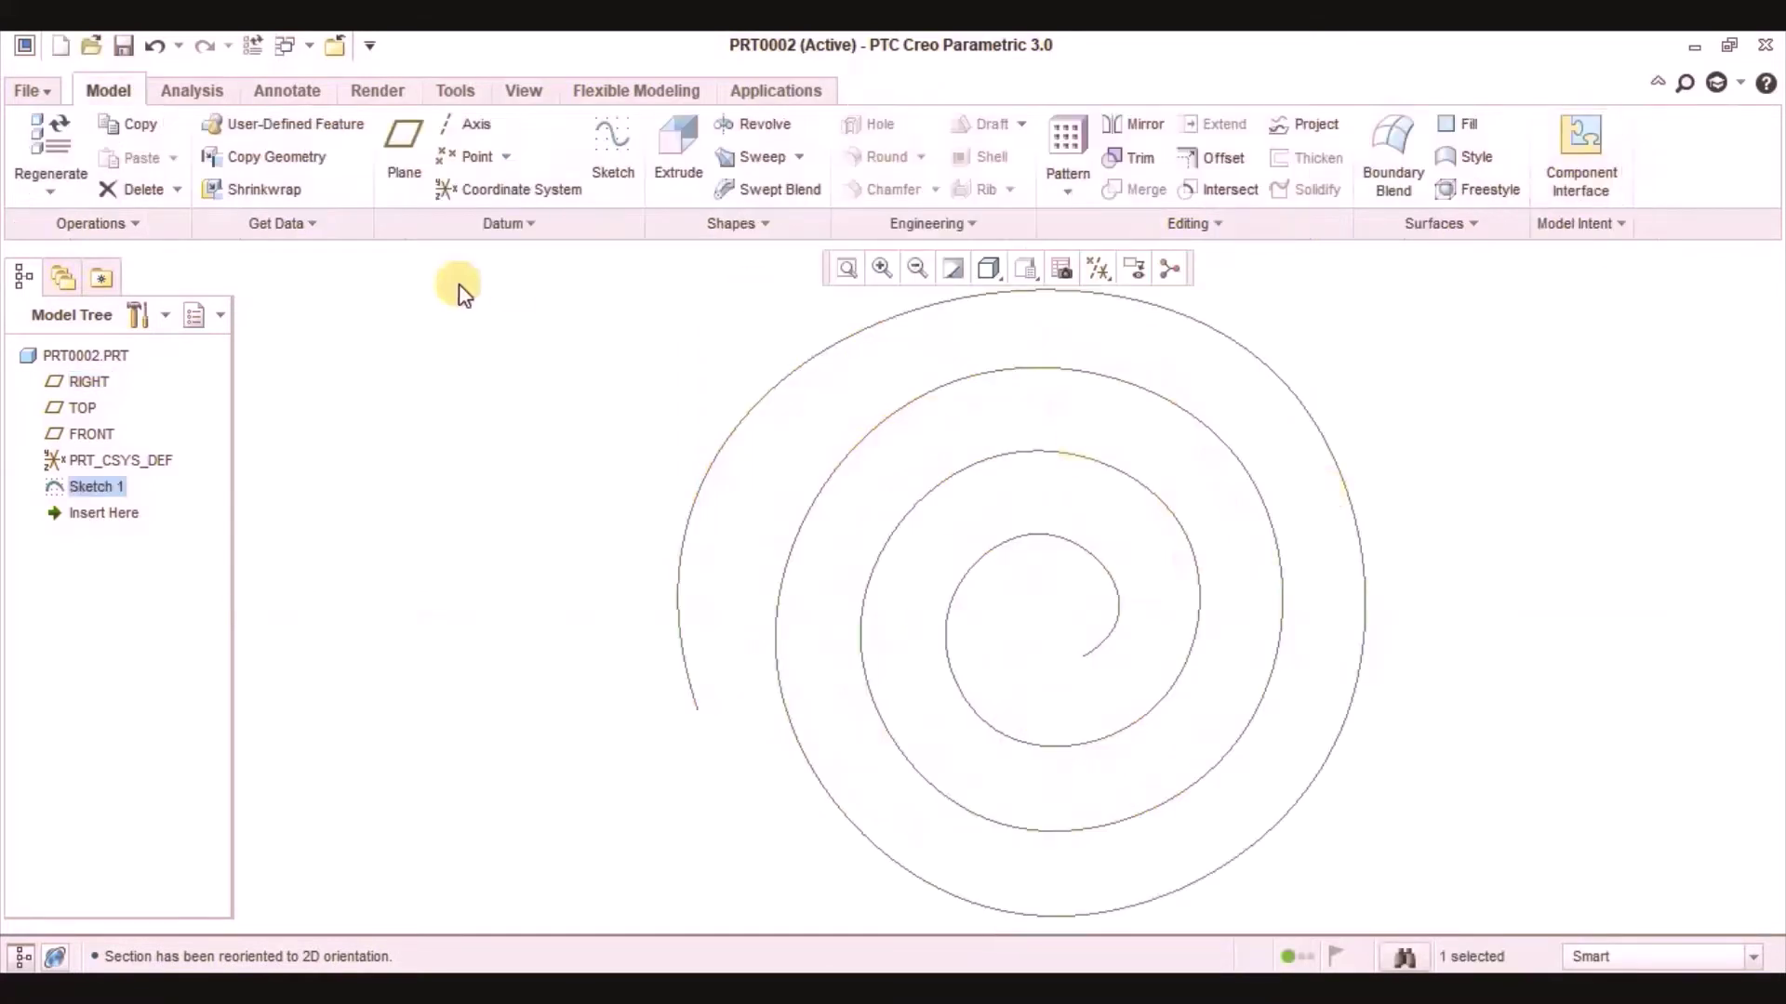
click(679, 149)
scroll(811, 543, up, 2)
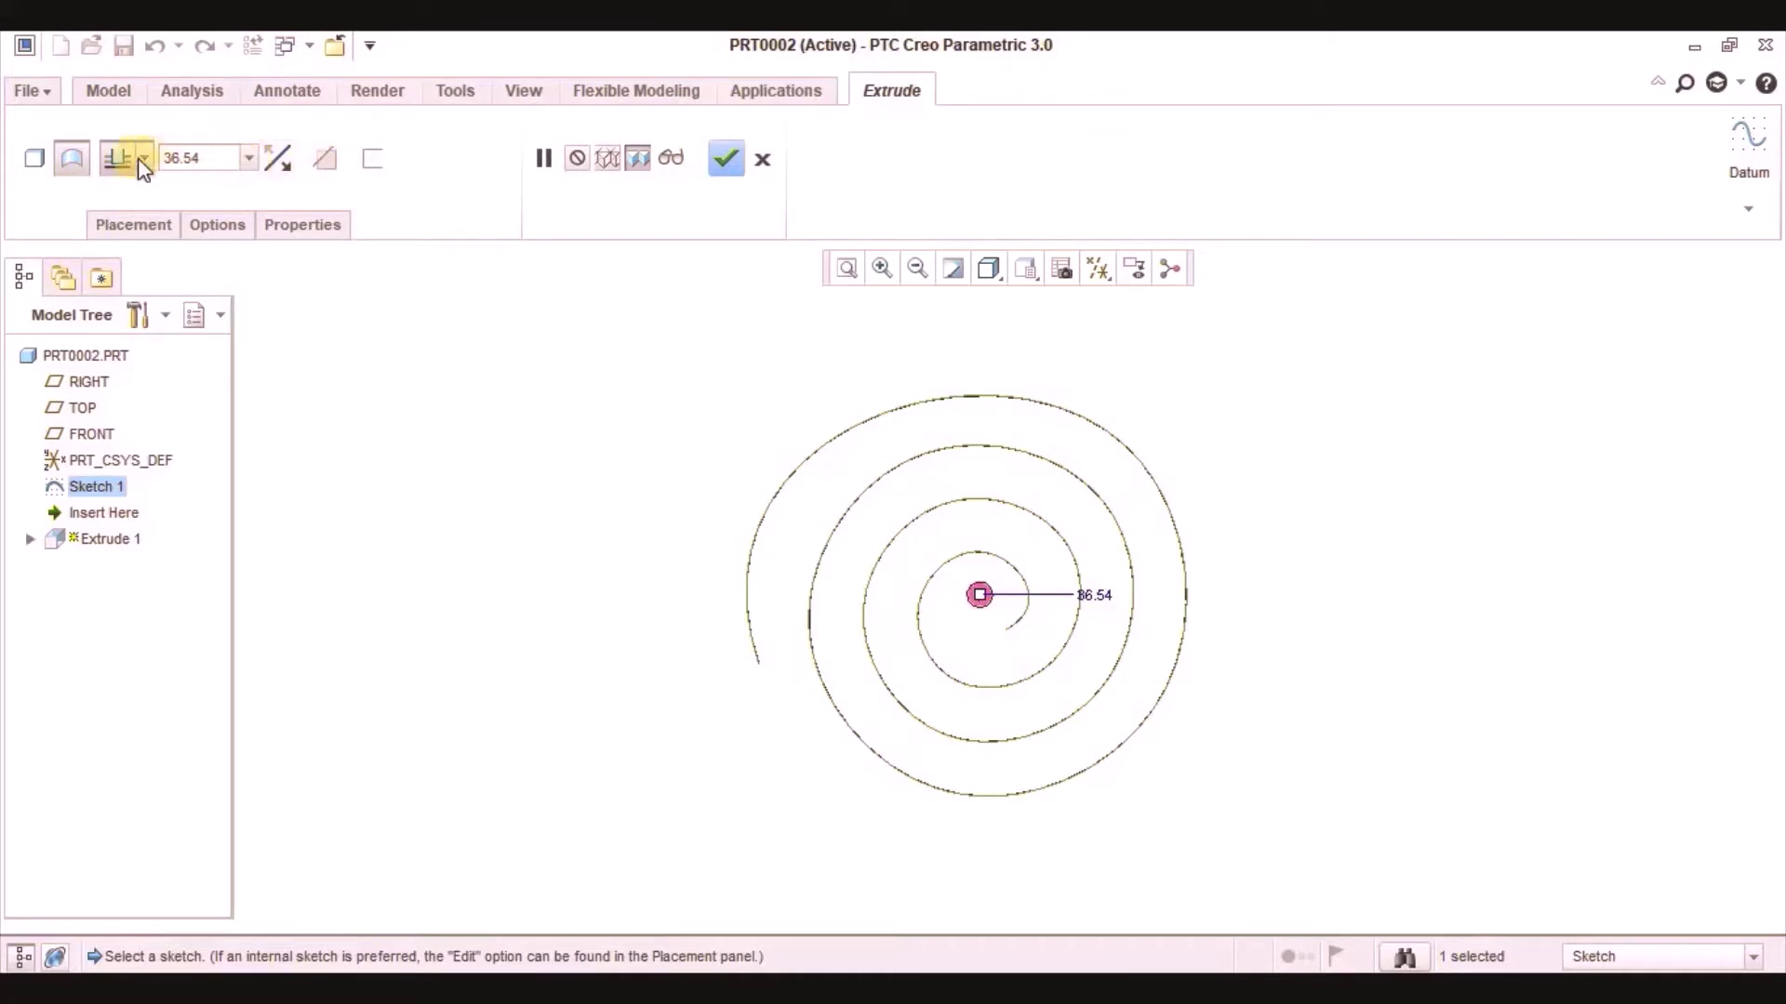
key(ctrl+d)
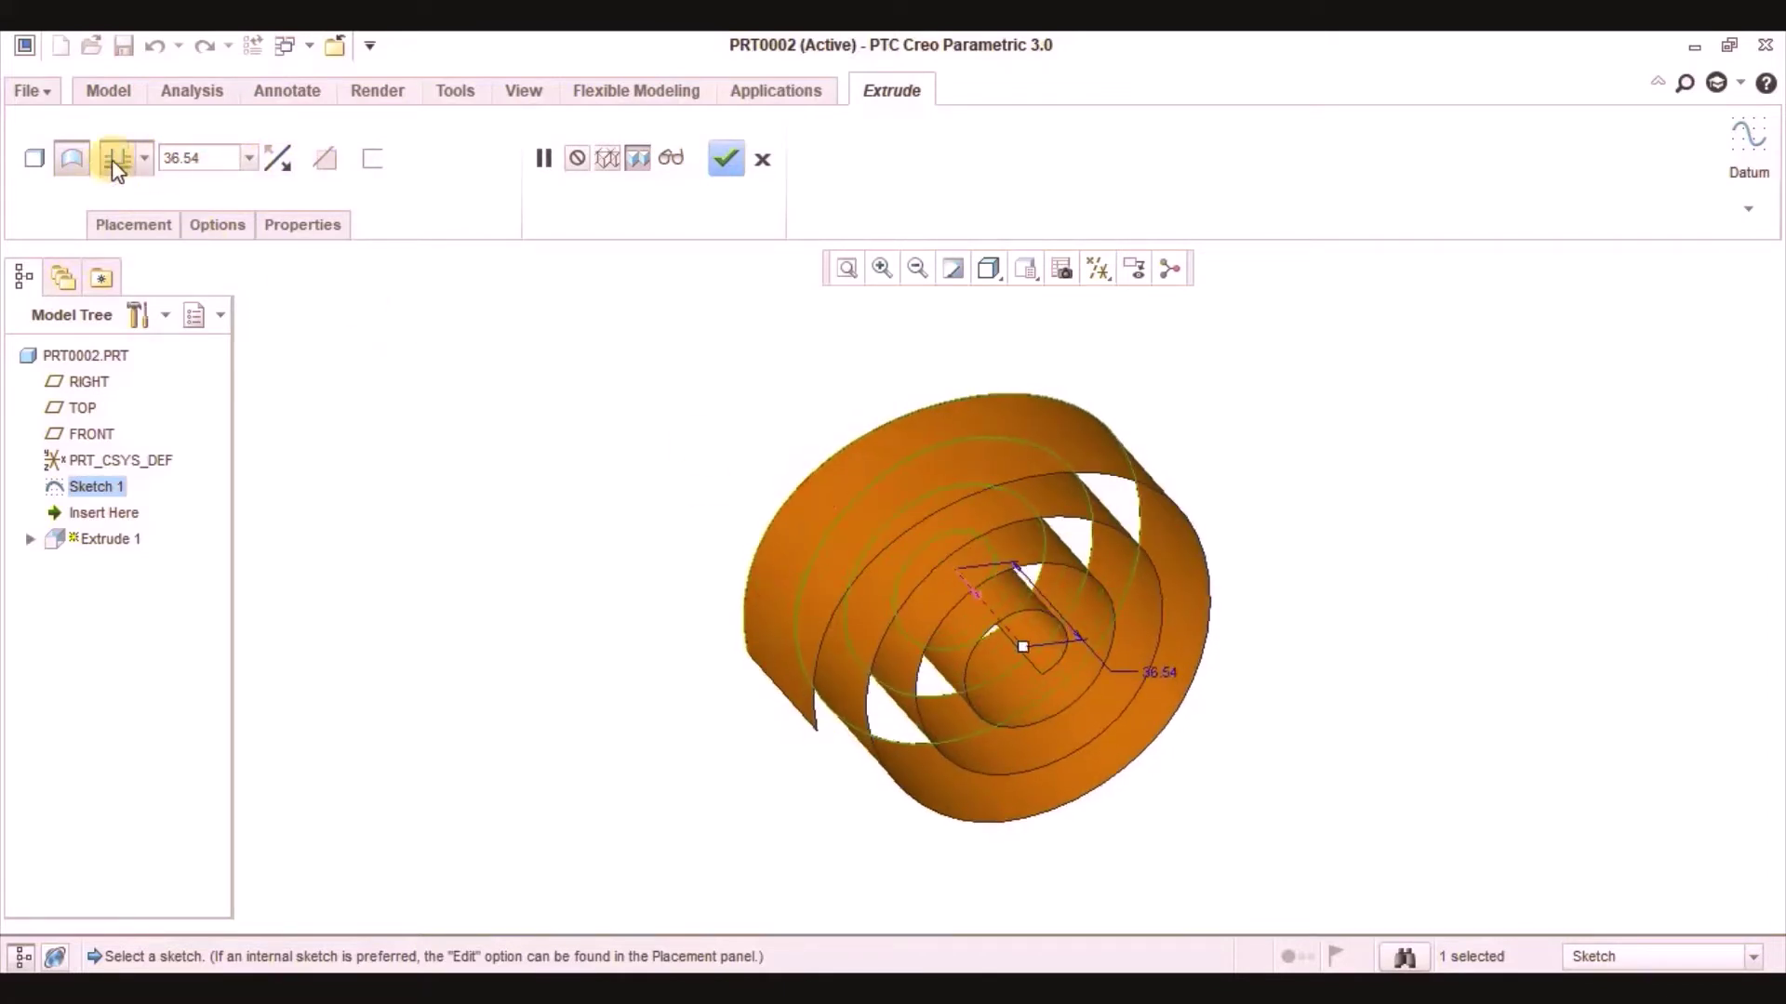
click(358, 169)
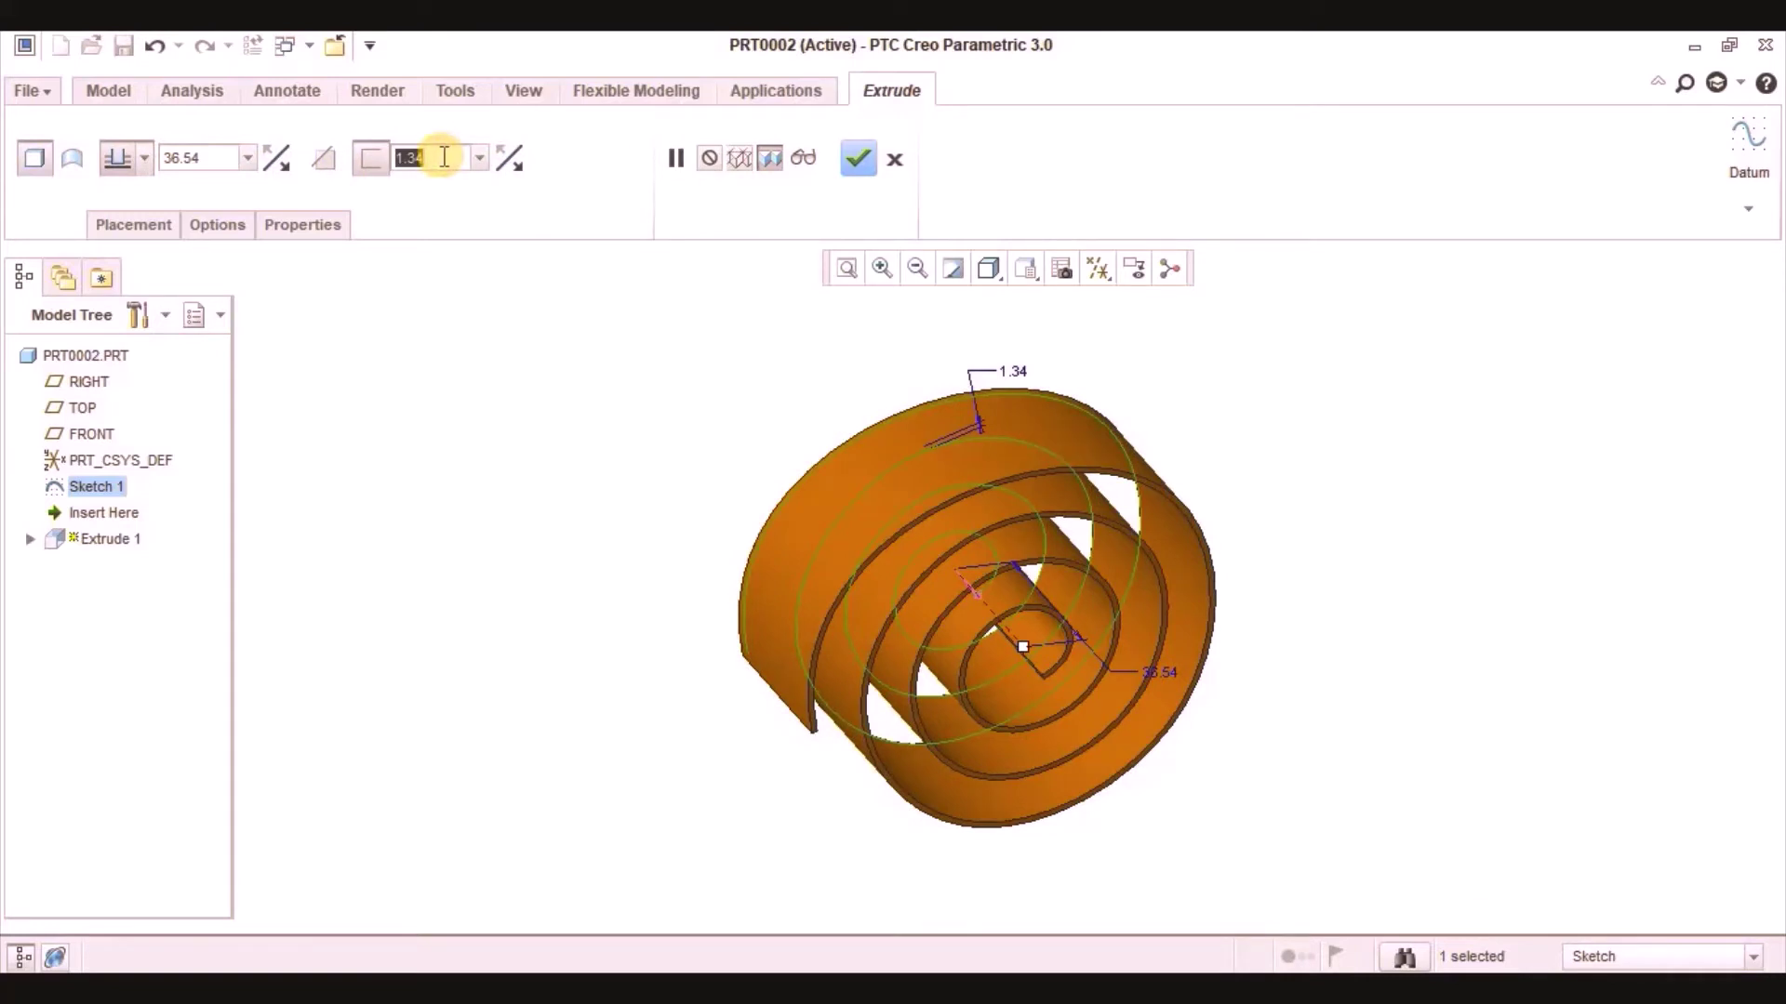
text(2)
key(Return)
middle_click(936, 572)
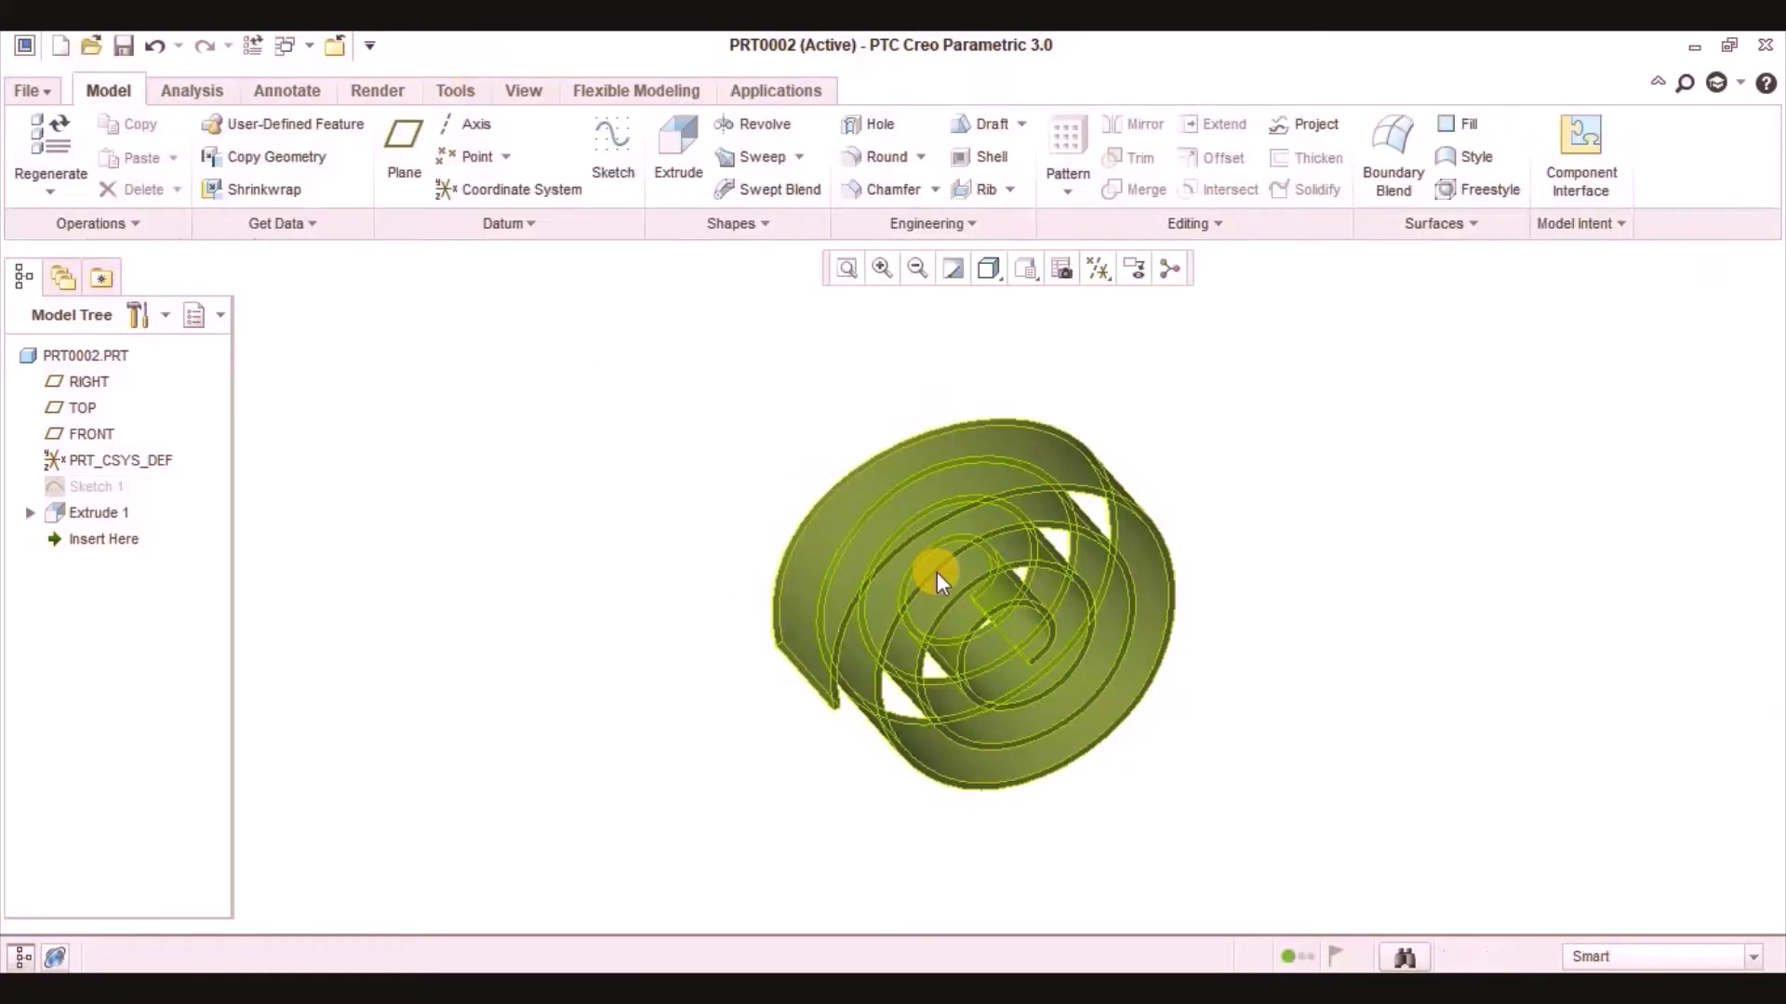
mouse_move(936, 571)
middle_down()
mouse_move(846, 494)
mouse_move(654, 648)
mouse_move(862, 665)
mouse_move(869, 605)
mouse_move(793, 638)
mouse_move(1036, 945)
middle_up()
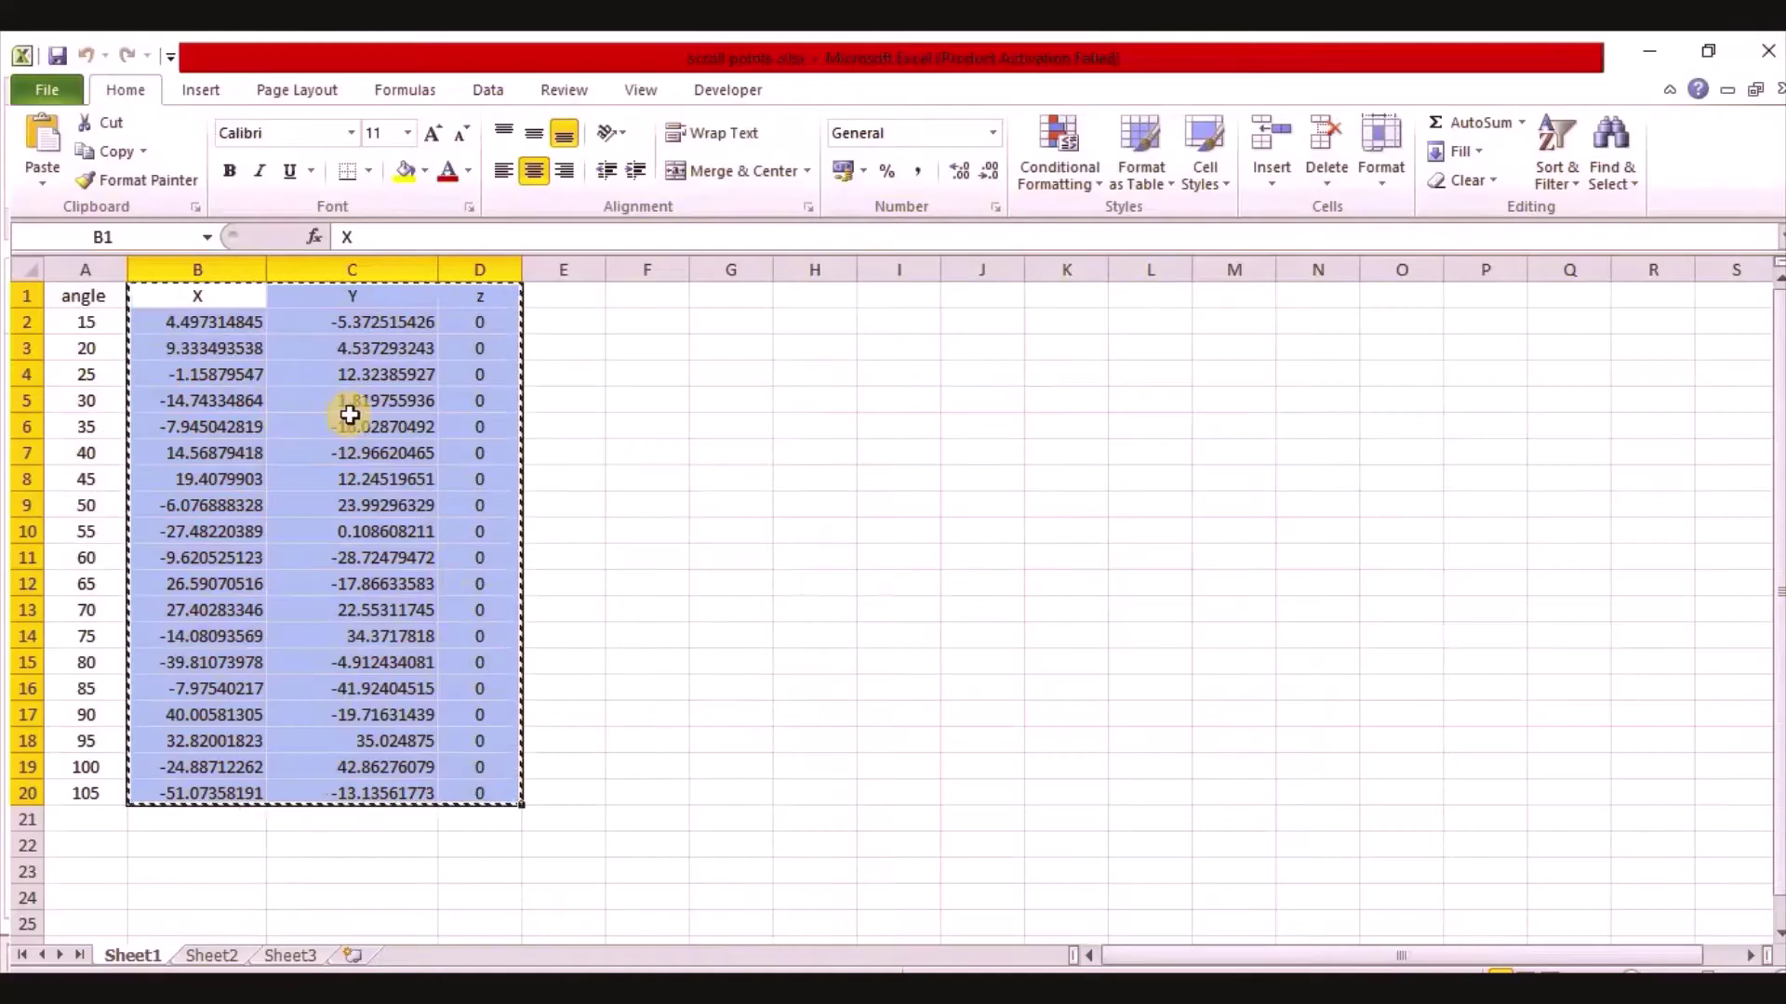
click(600, 452)
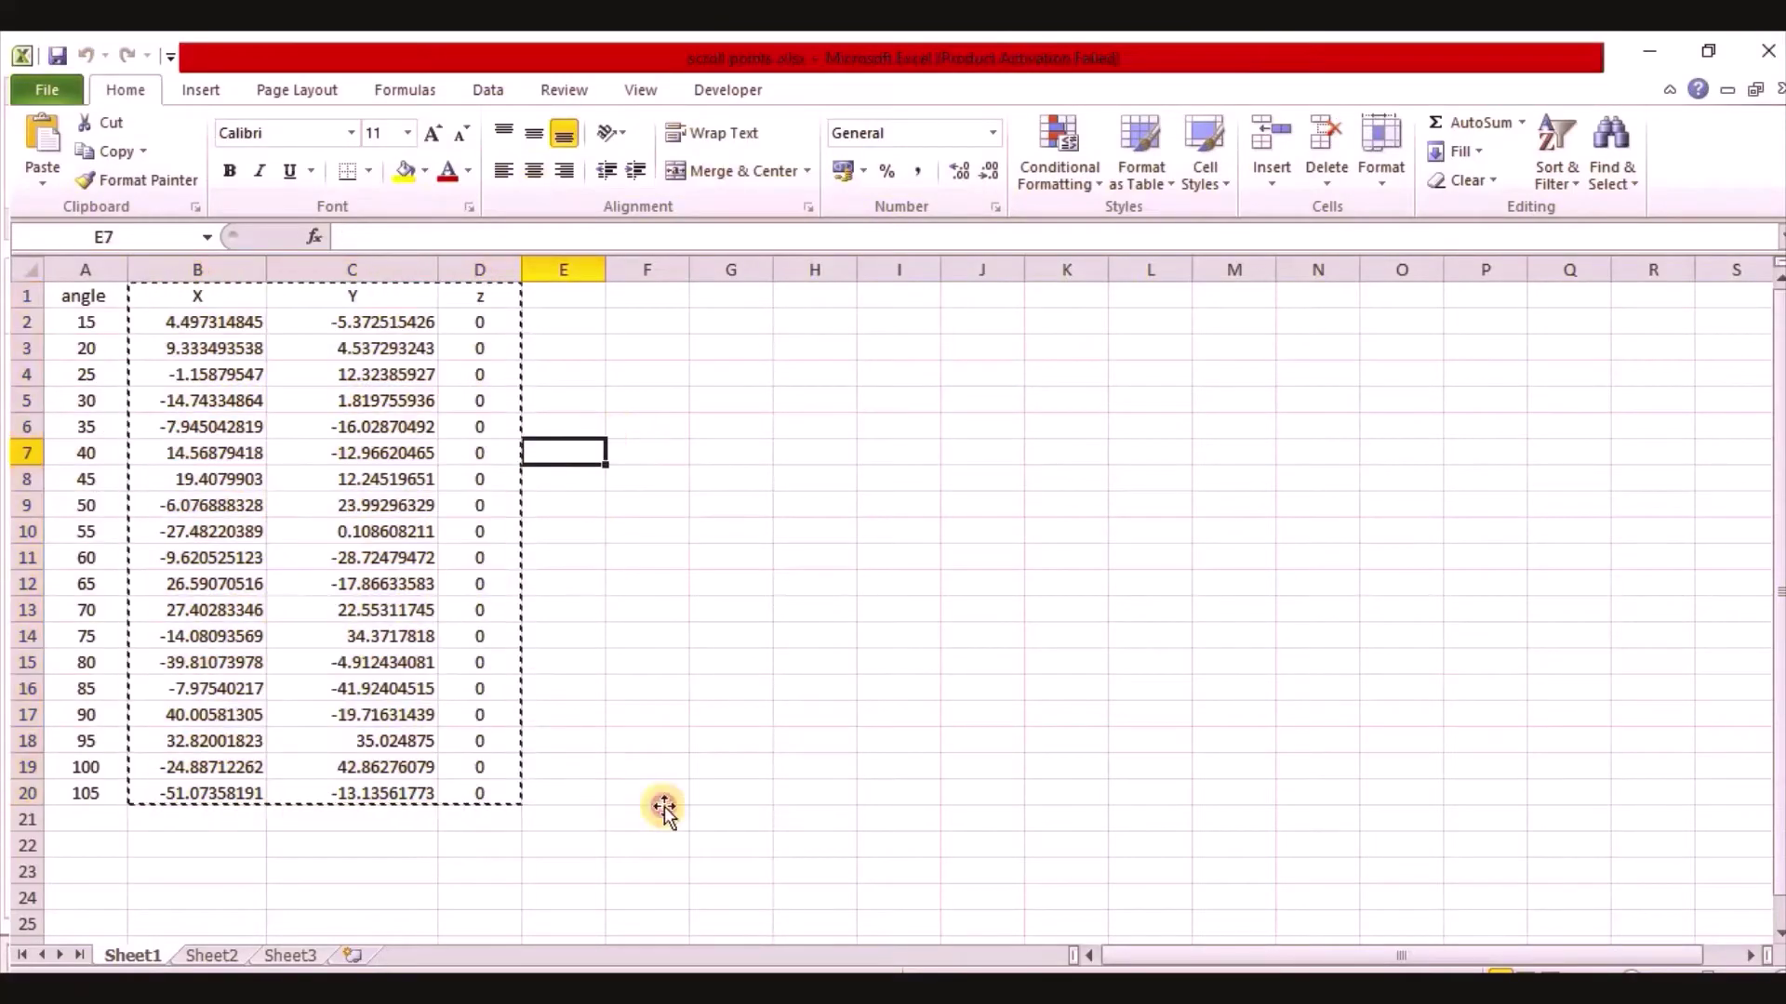
click(656, 815)
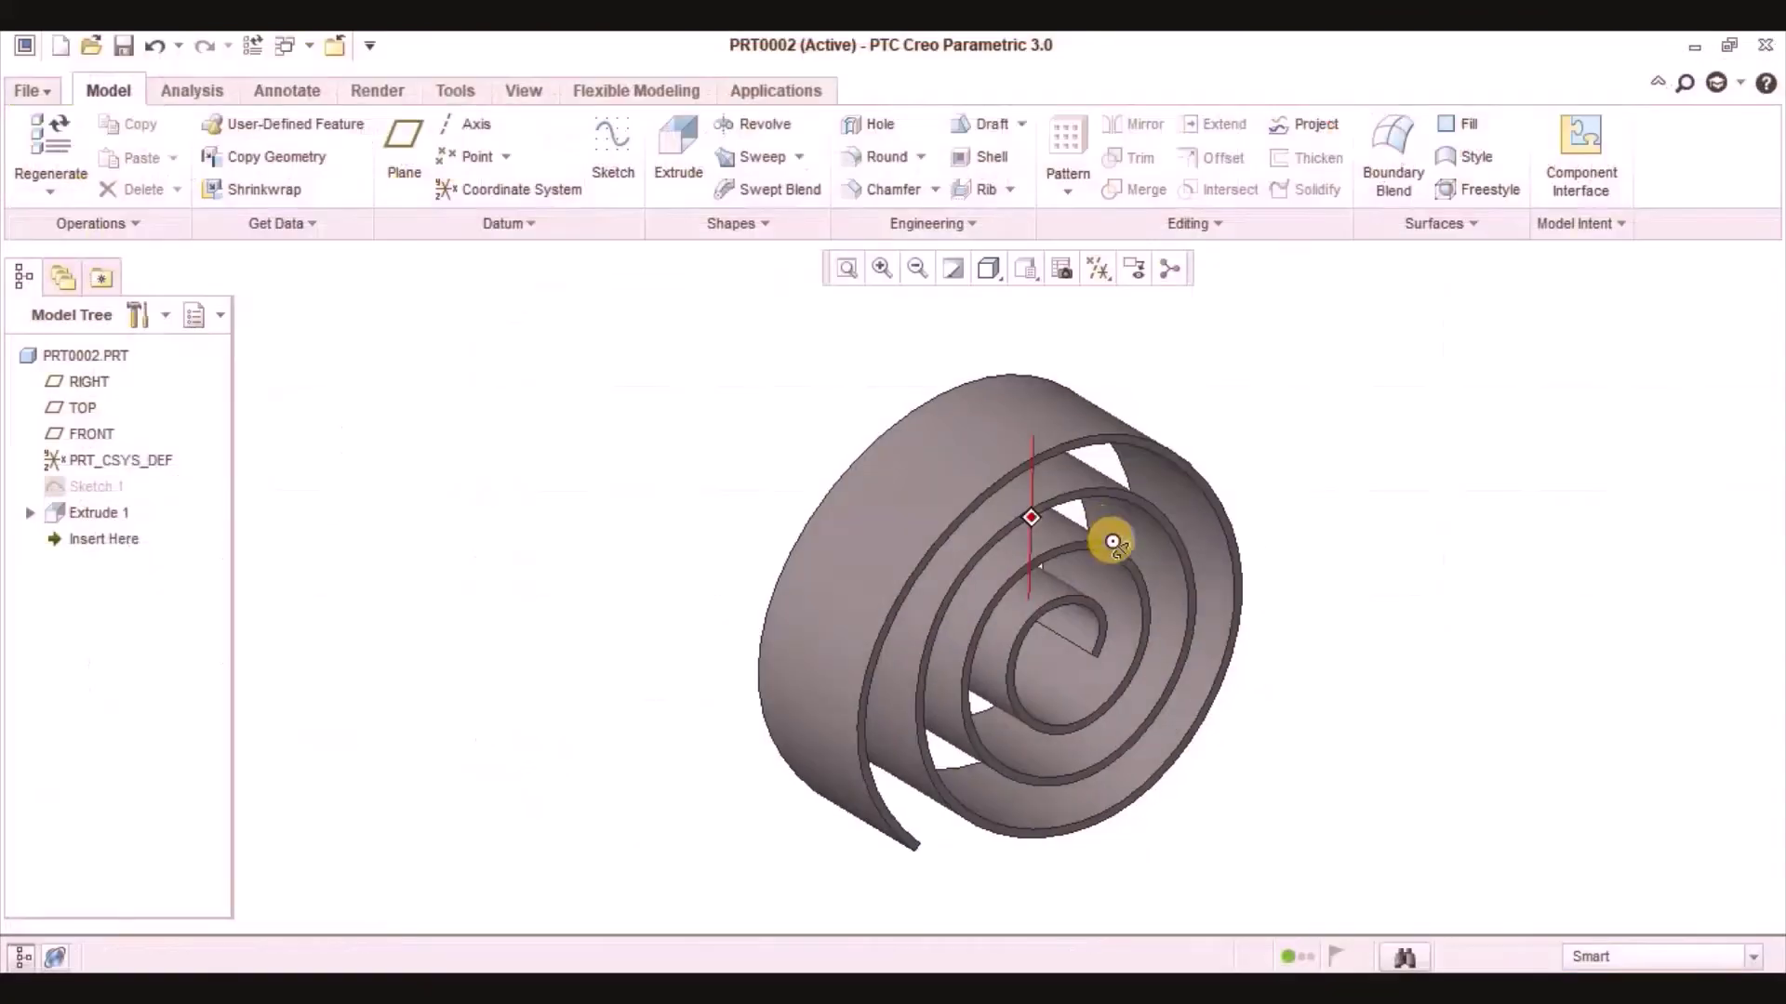
middle_drag(1113, 542, 707, 467)
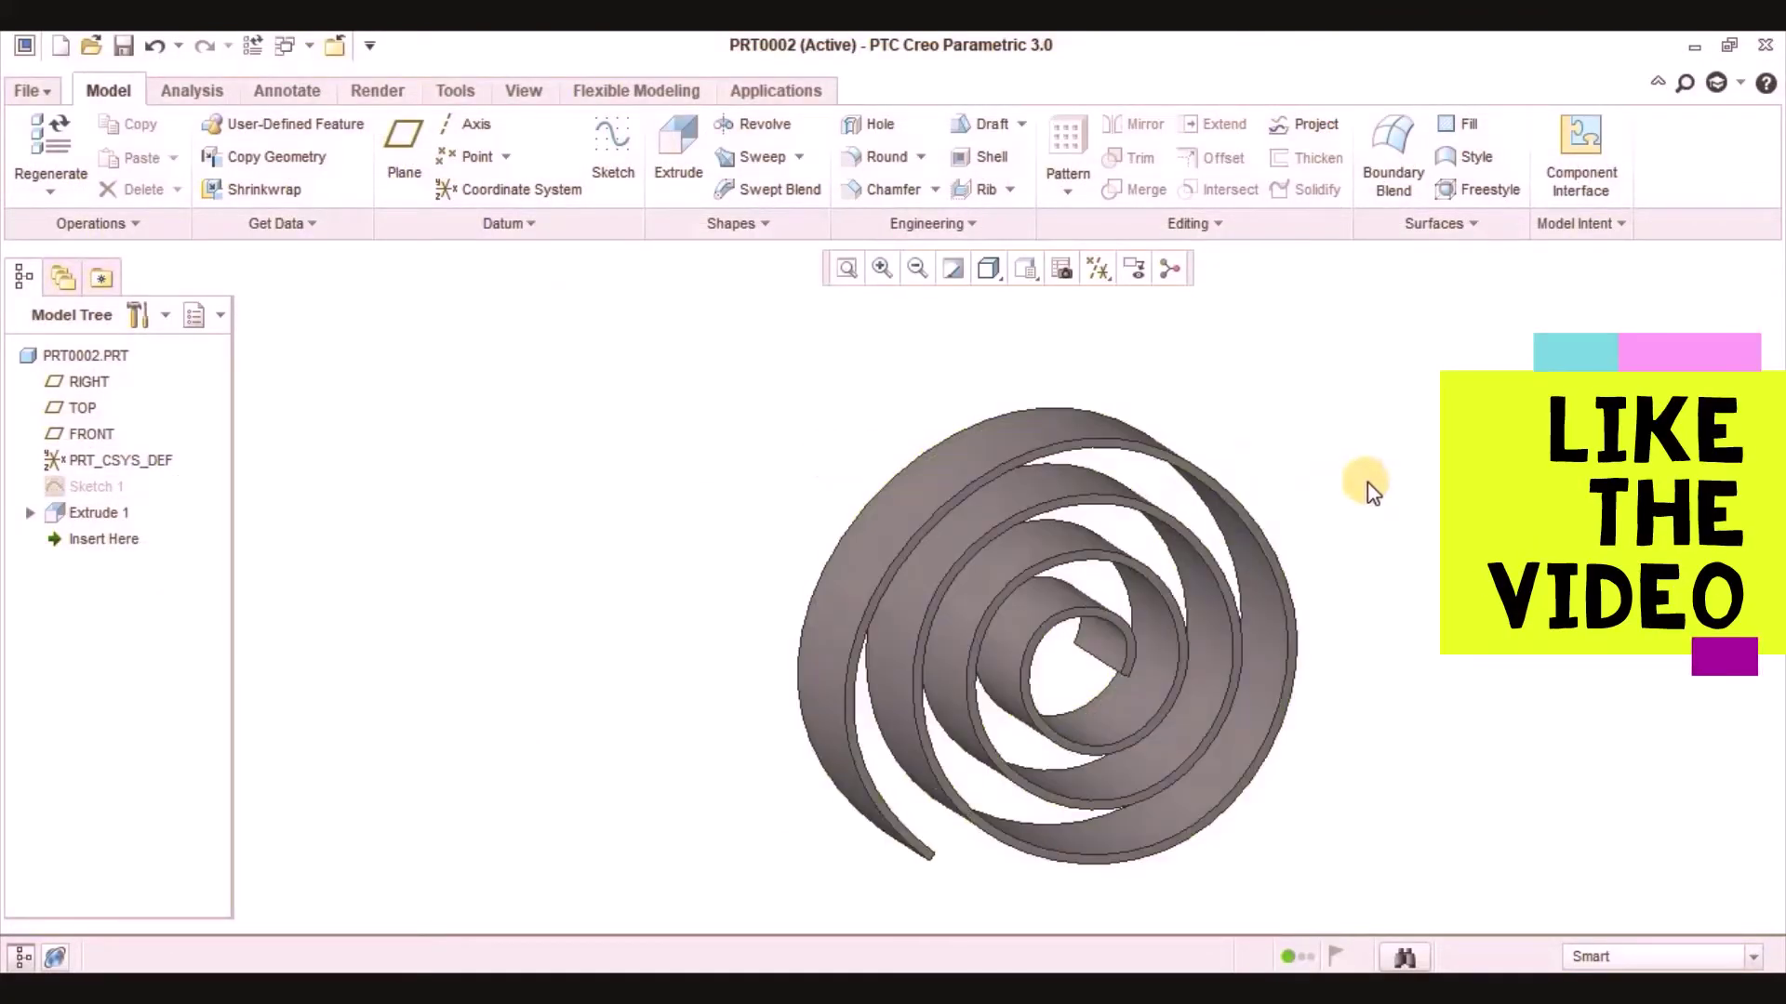
mouse_move(1128, 590)
middle_down()
mouse_move(1033, 681)
mouse_move(1090, 683)
middle_up()
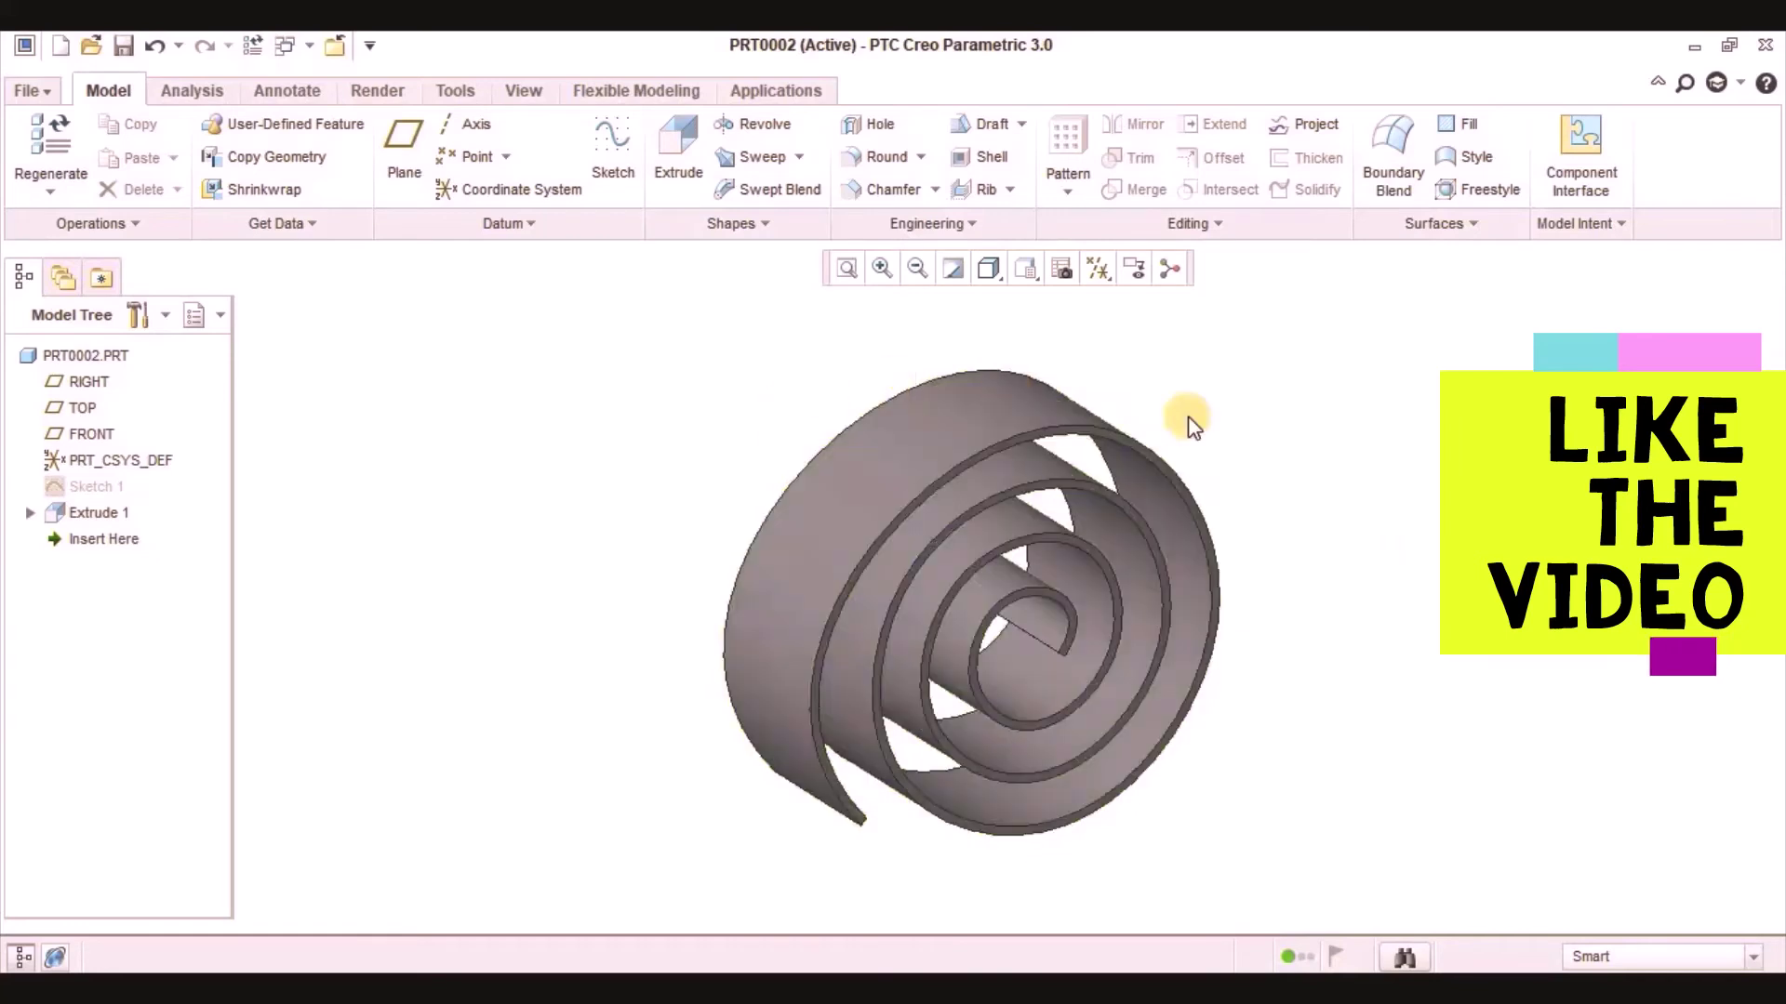
mouse_move(762, 988)
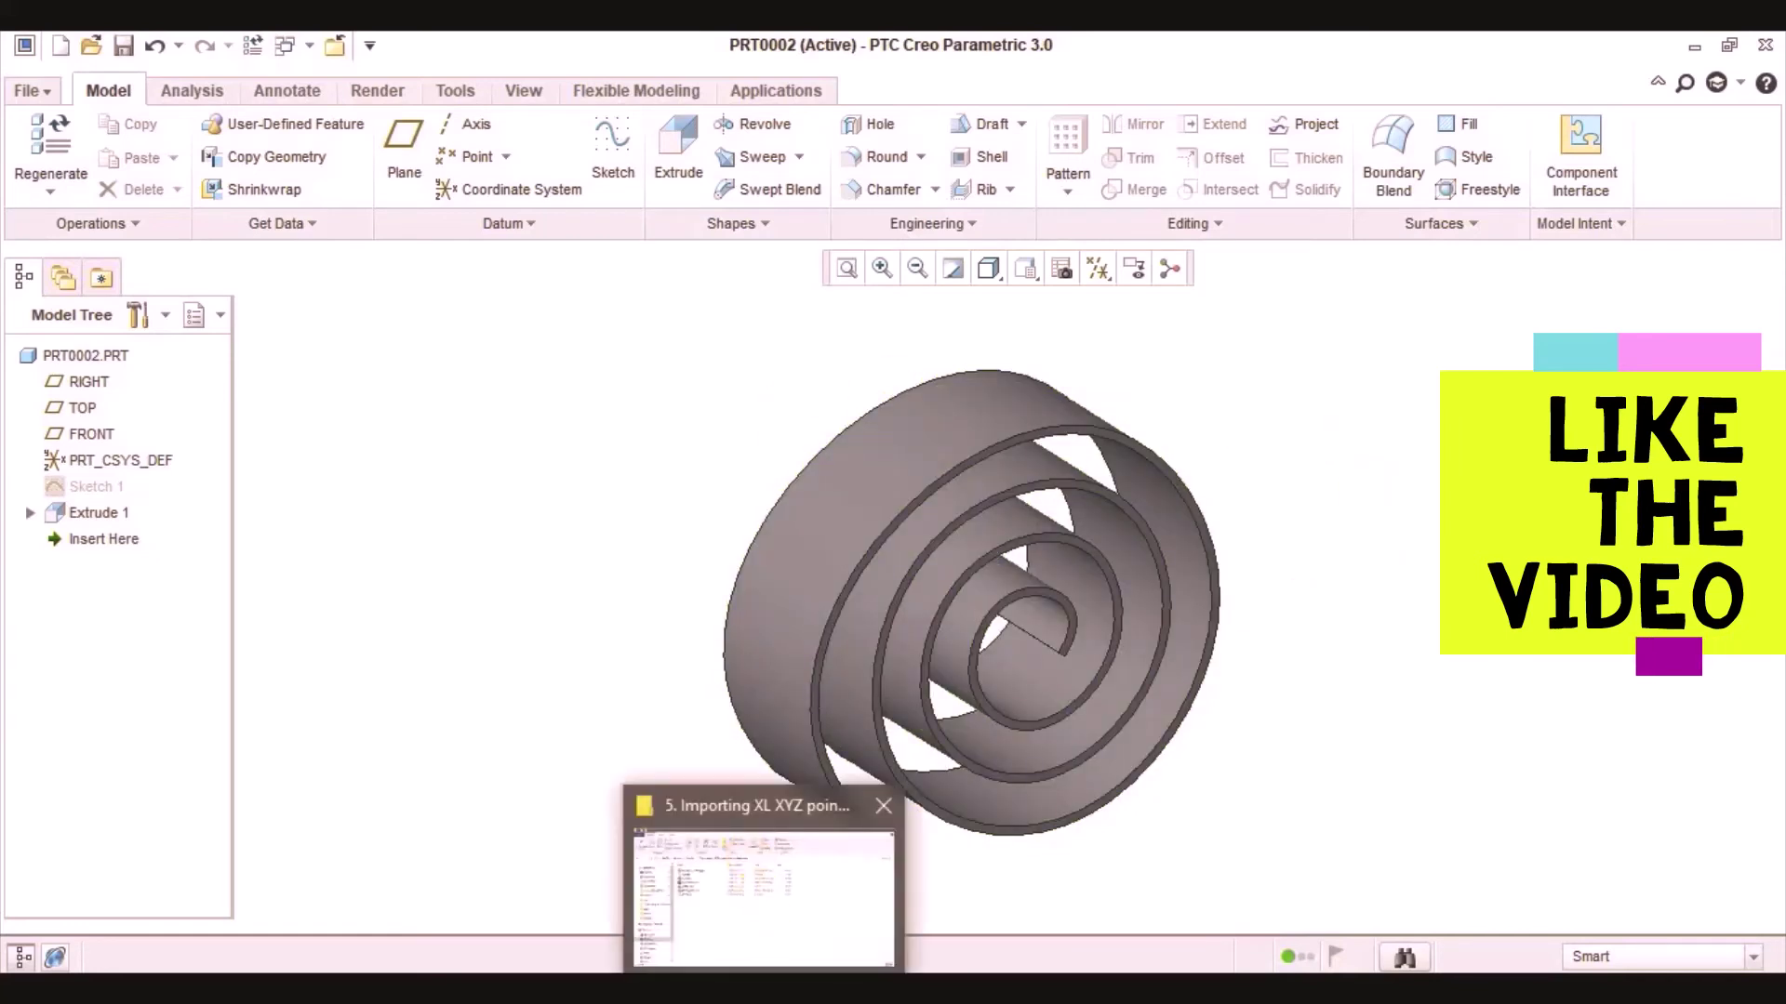